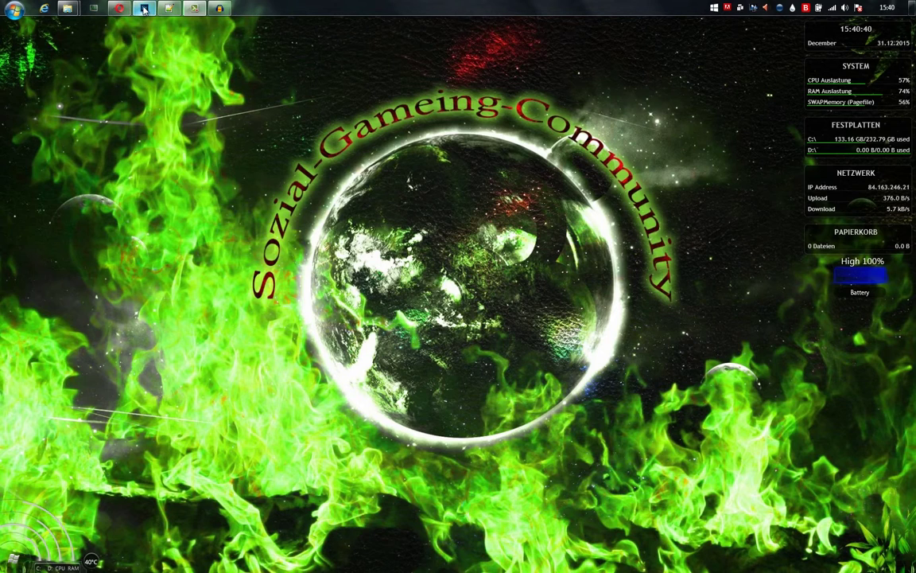
# Restore the Photoshop window showing the blank 'Info Video Screen' document.
pyautogui.click(144, 9)
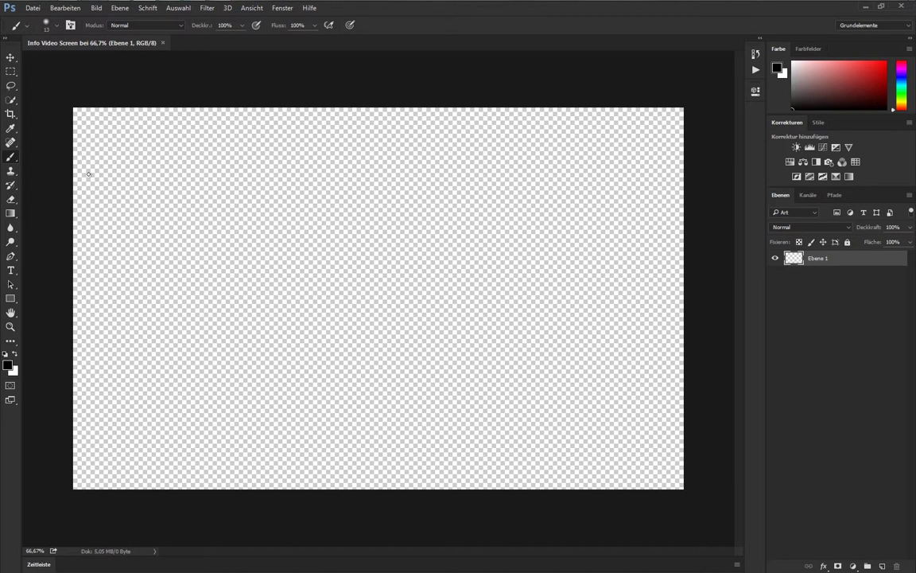
# Switch to the Paint Bucket tool and flood-fill the canvas with the black foreground colour.
pyautogui.click(10, 213)
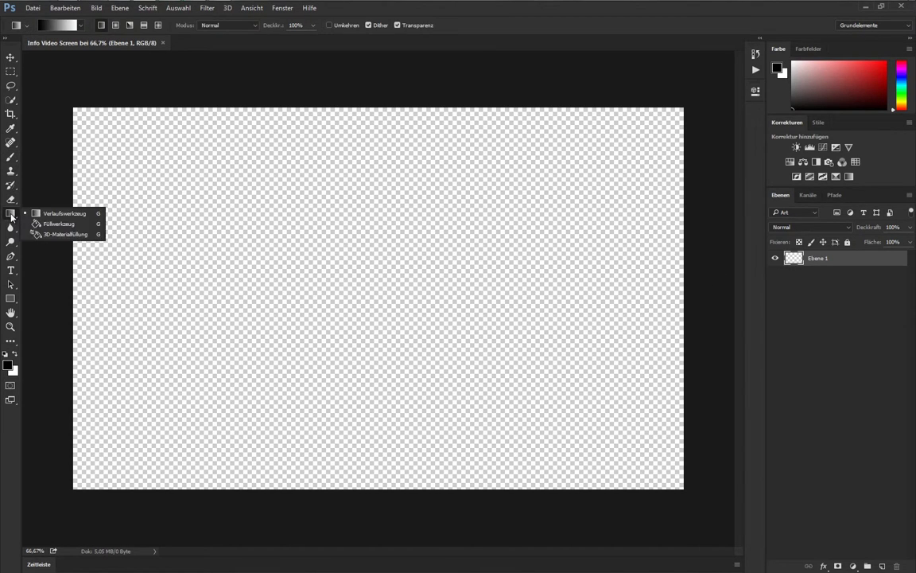
pyautogui.click(57, 225)
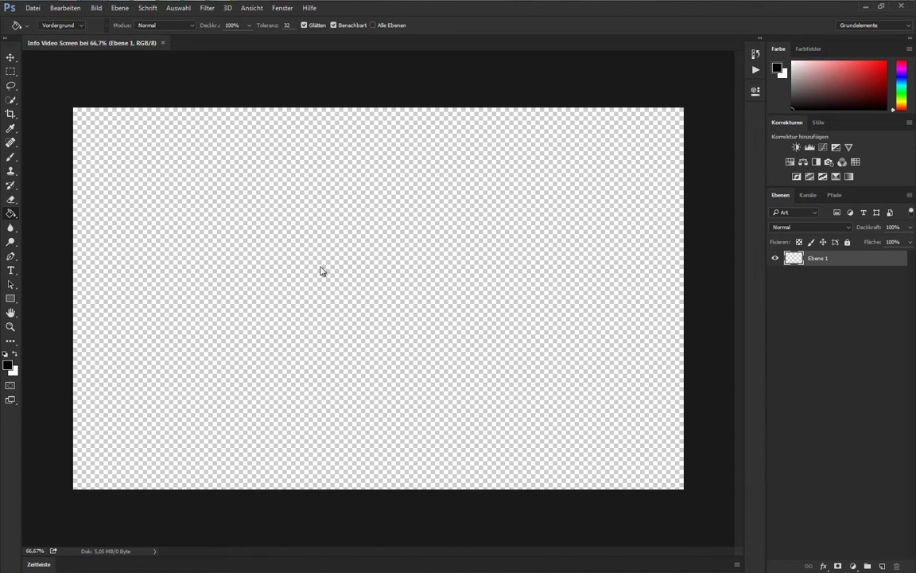
pyautogui.click(322, 269)
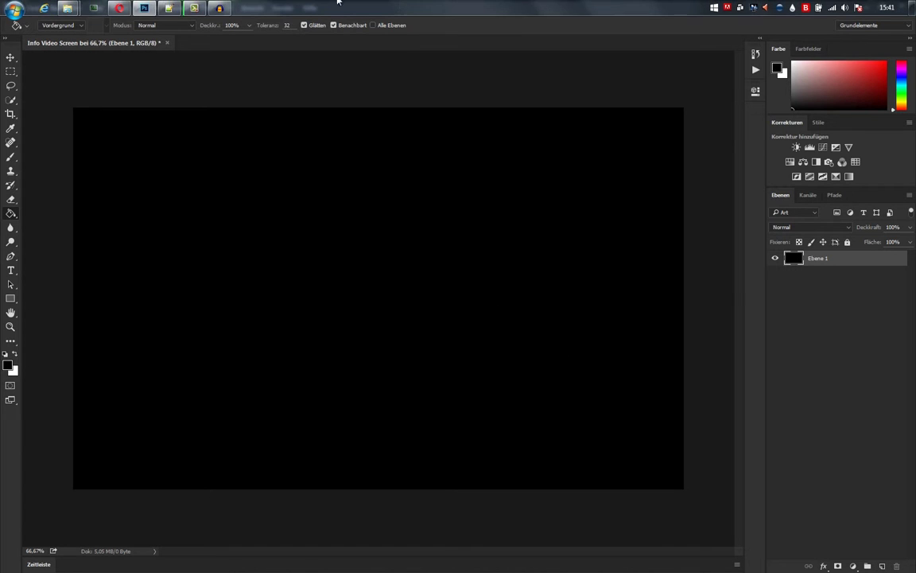
pyautogui.moveTo(67, 8)
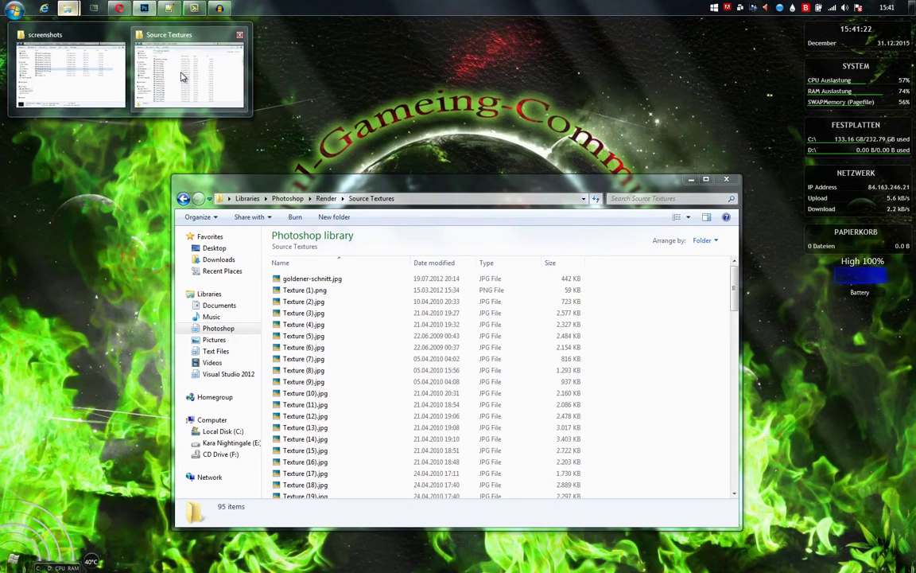
# Open screenshot 2014-08-26_01.13.16.png in Photoshop by dragging it from the screenshots folder.
pyautogui.click(181, 77)
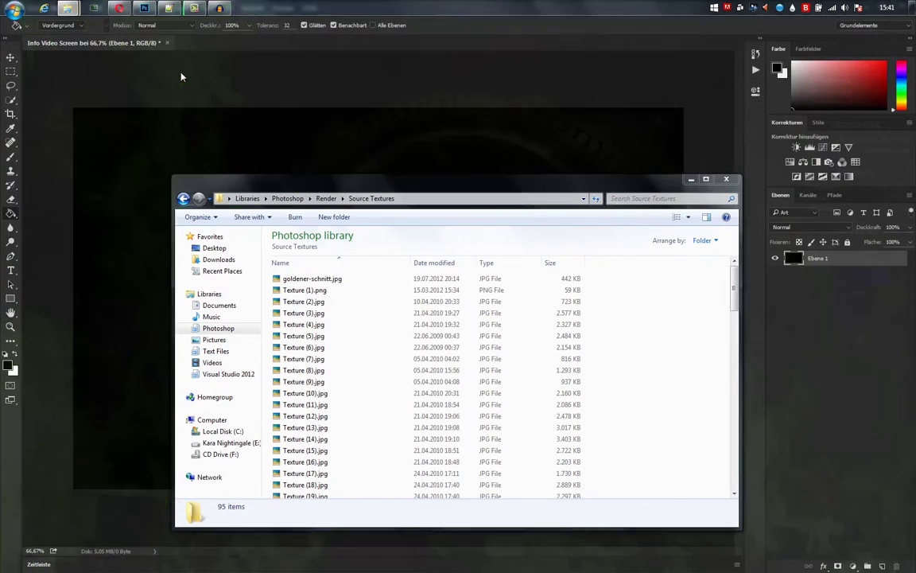
pyautogui.click(71, 62)
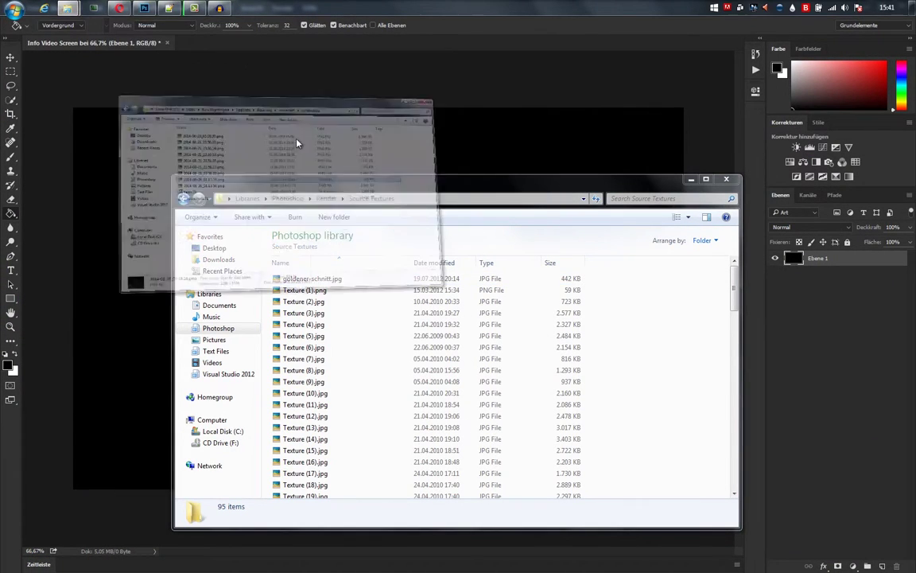
pyautogui.moveTo(311, 318); pyautogui.dragTo(436, 71)
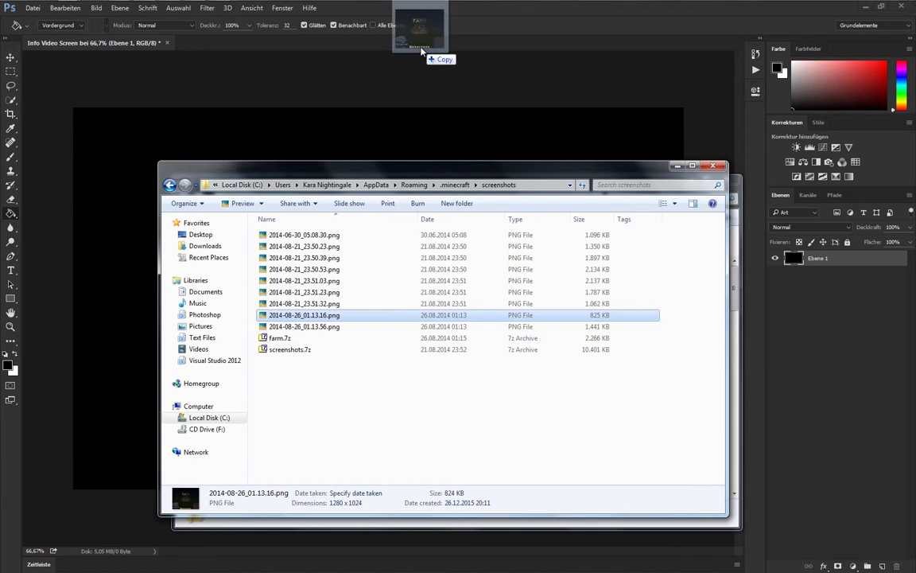
pyautogui.moveTo(436, 71); pyautogui.dragTo(380, 40)
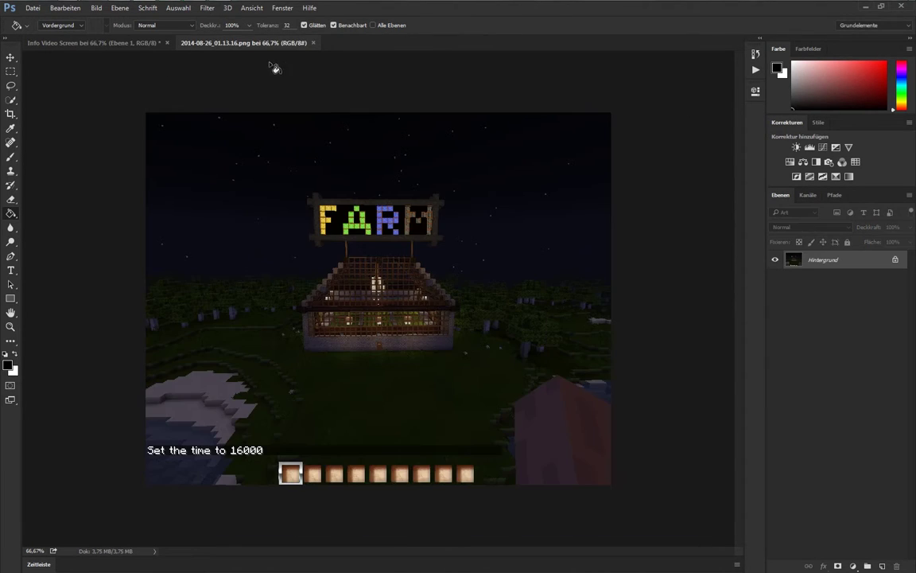
# Marquee-select the whole FARM screenshot, then add a new layer in Info Video Screen.
pyautogui.click(11, 70)
pyautogui.moveTo(105, 88)
pyautogui.mouseDown()
pyautogui.moveTo(663, 528)
pyautogui.moveTo(646, 454)
pyautogui.mouseUp()
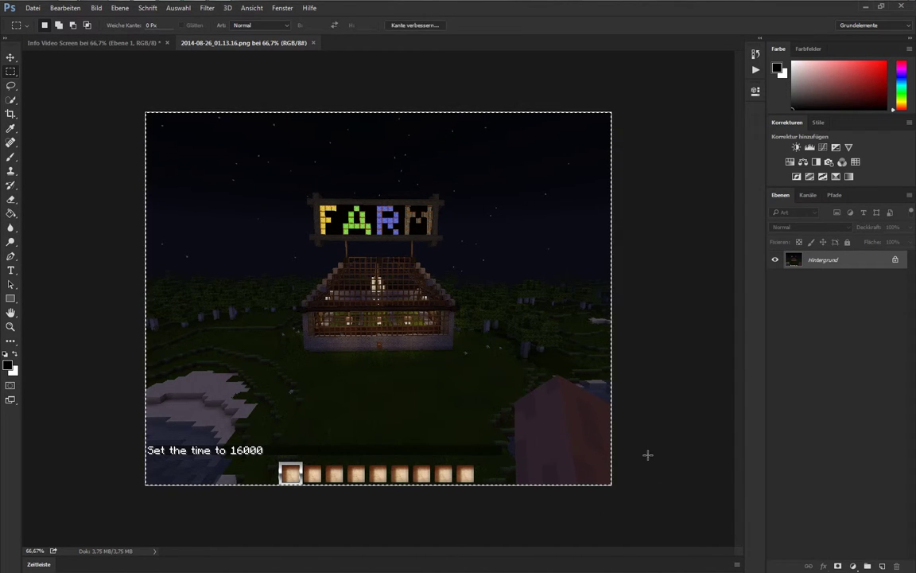
pyautogui.click(120, 42)
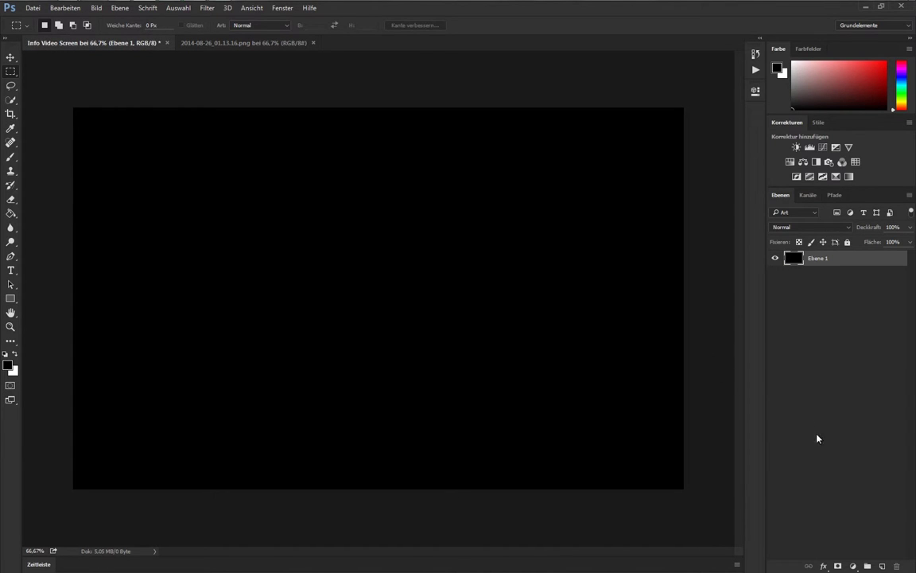
pyautogui.click(882, 567)
# Paste the FARM screenshot, delete its bottom chat-and-hotbar strip, and shift it slightly down.
pyautogui.hotkey('ctrl', 'v')
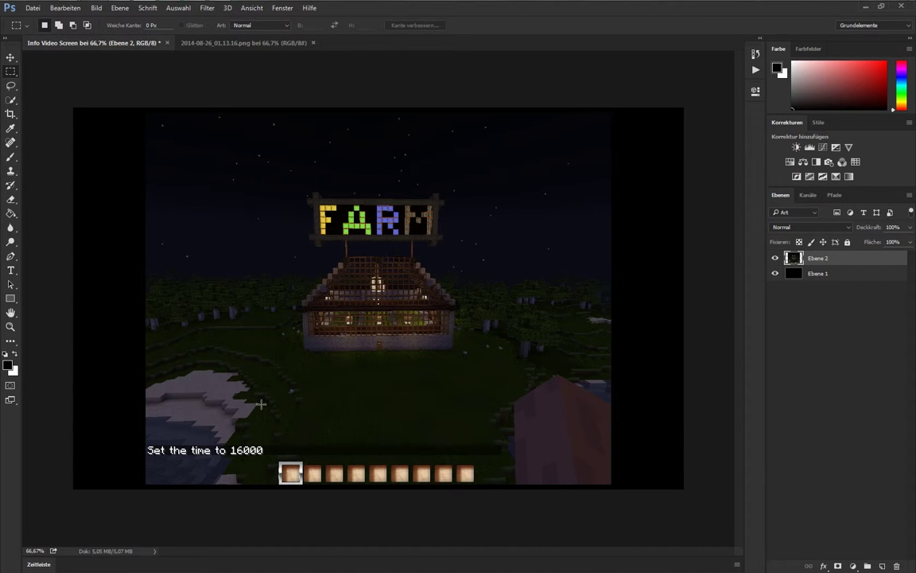
pyautogui.moveTo(643, 414); pyautogui.dragTo(138, 490)
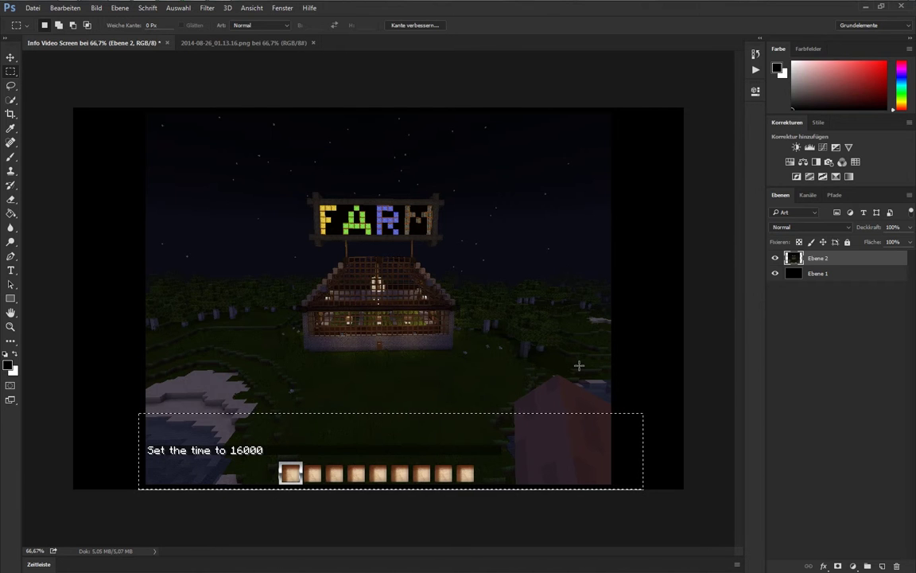
pyautogui.press('Delete')
pyautogui.hotkey('ctrl', 'd')
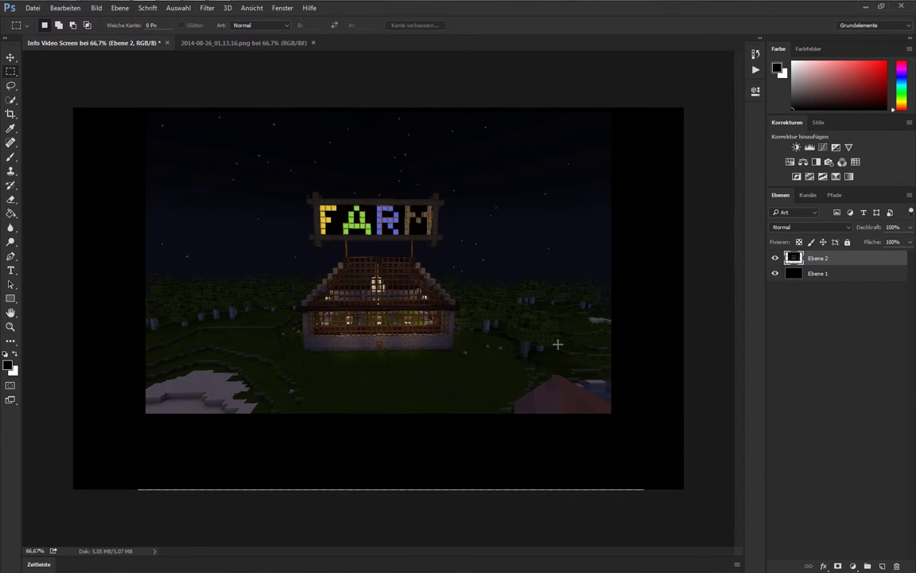
pyautogui.click(11, 57)
pyautogui.moveTo(481, 263); pyautogui.dragTo(462, 280)
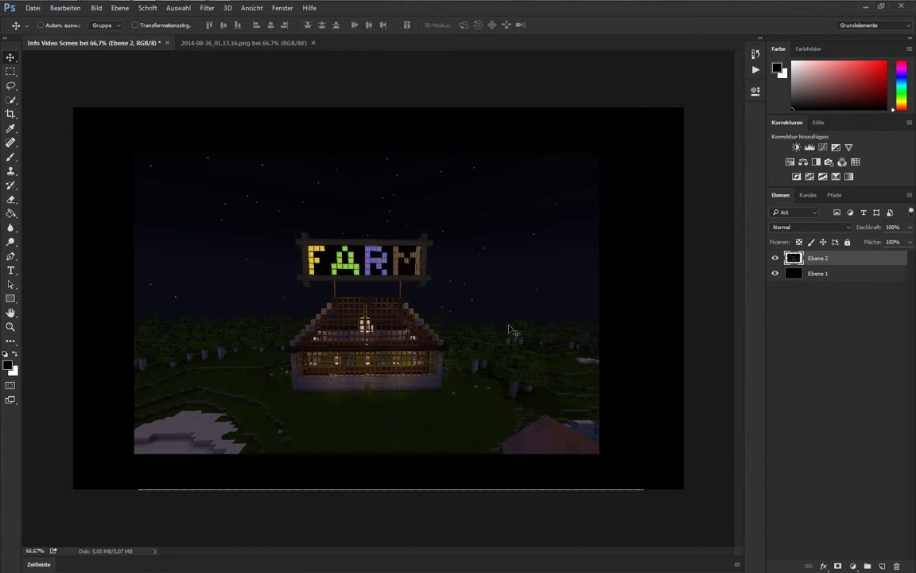
# Cancel Levels and play the Dodge and Burn action from the Actions panel.
pyautogui.hotkey('ctrl', 'l')
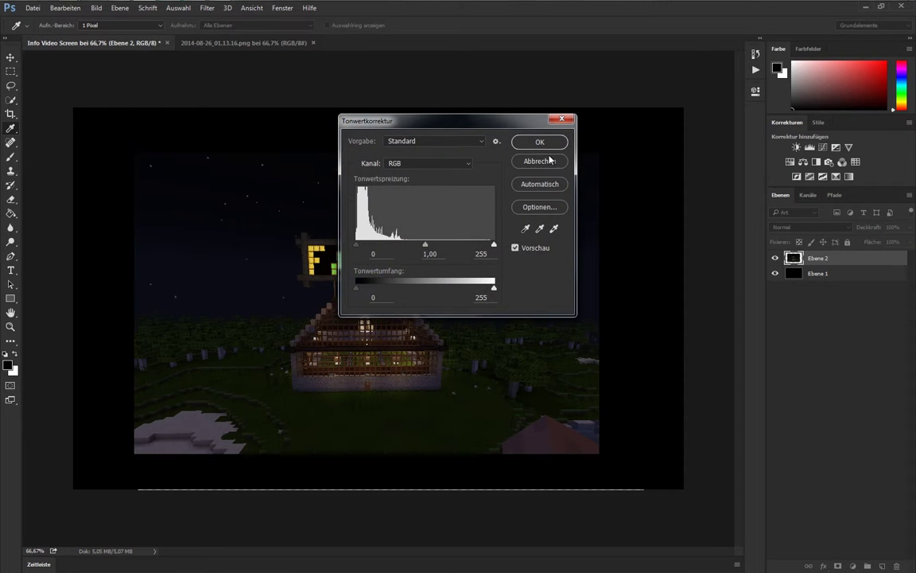
pyautogui.click(540, 161)
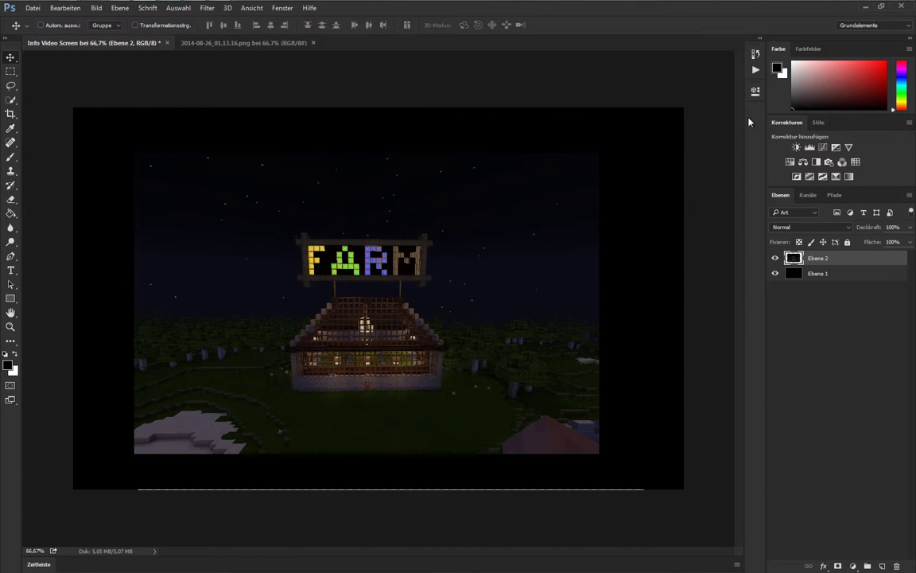
pyautogui.click(756, 70)
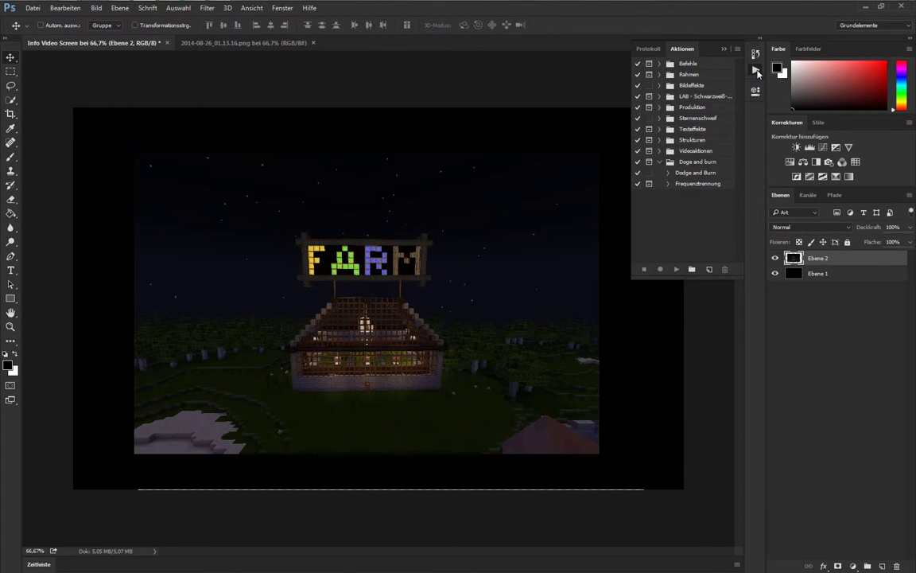
pyautogui.click(659, 163)
pyautogui.click(658, 162)
pyautogui.click(669, 172)
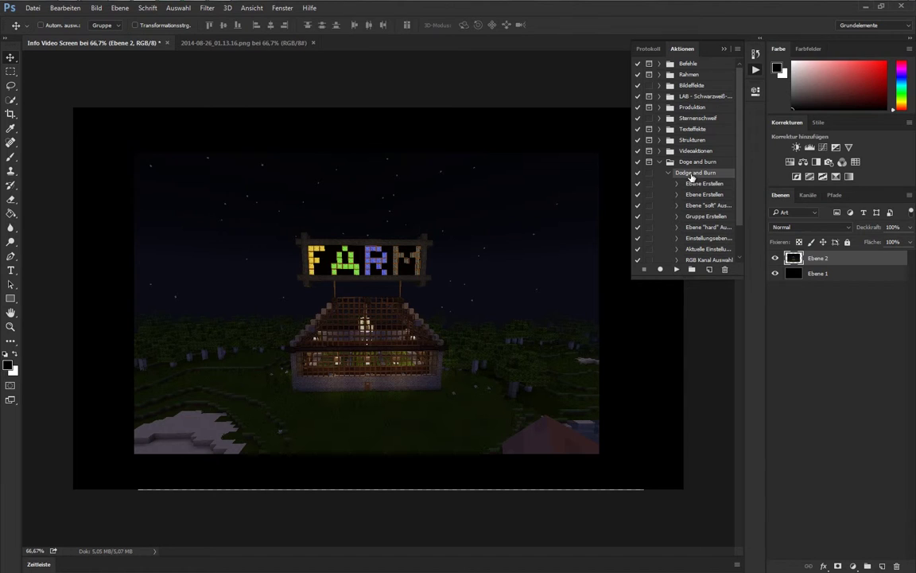
pyautogui.click(677, 270)
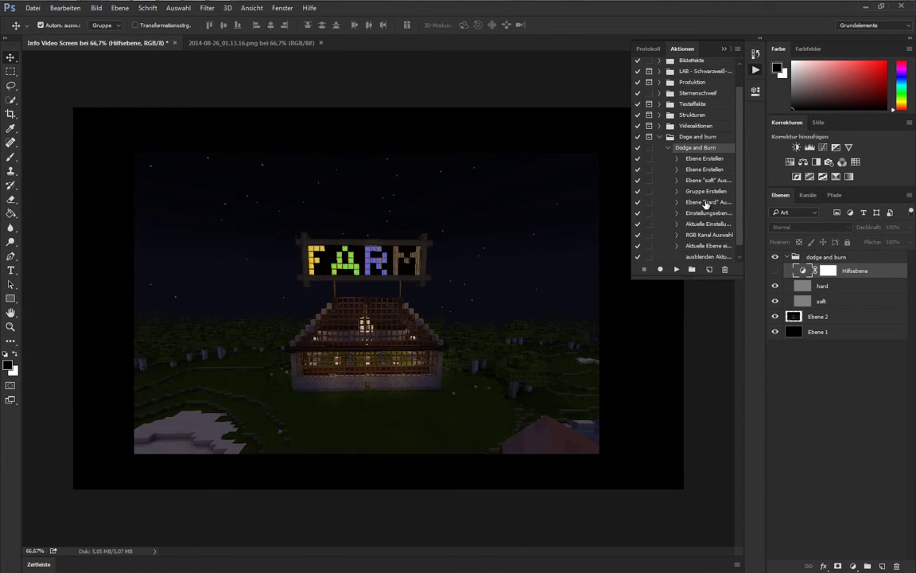
# Delete the resulting dodge and burn group together with its contents.
pyautogui.click(659, 137)
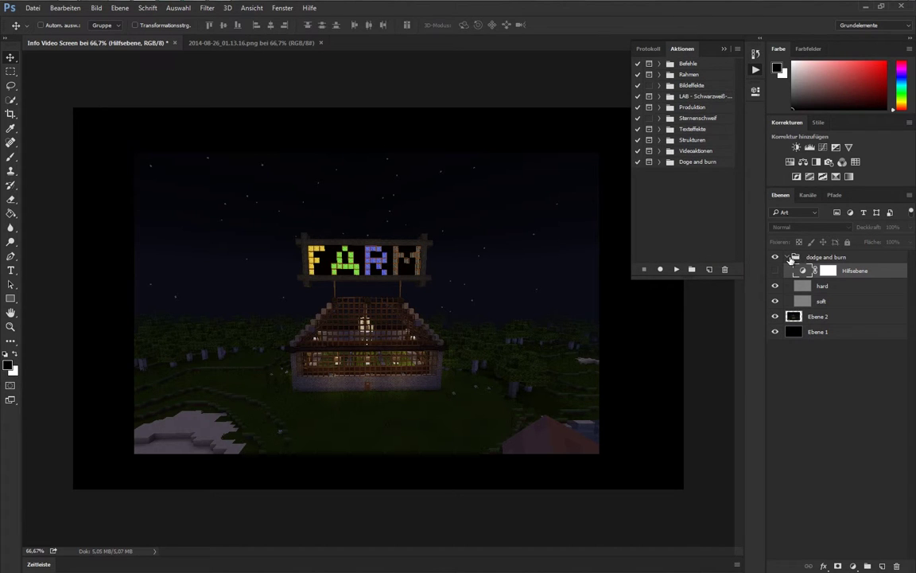
pyautogui.click(787, 257)
pyautogui.rightClick(815, 261)
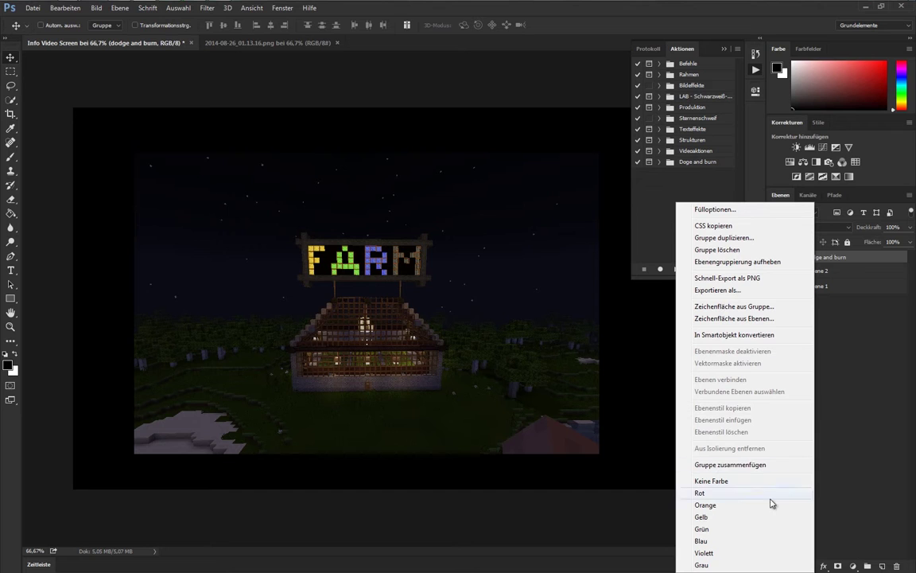
pyautogui.click(718, 250)
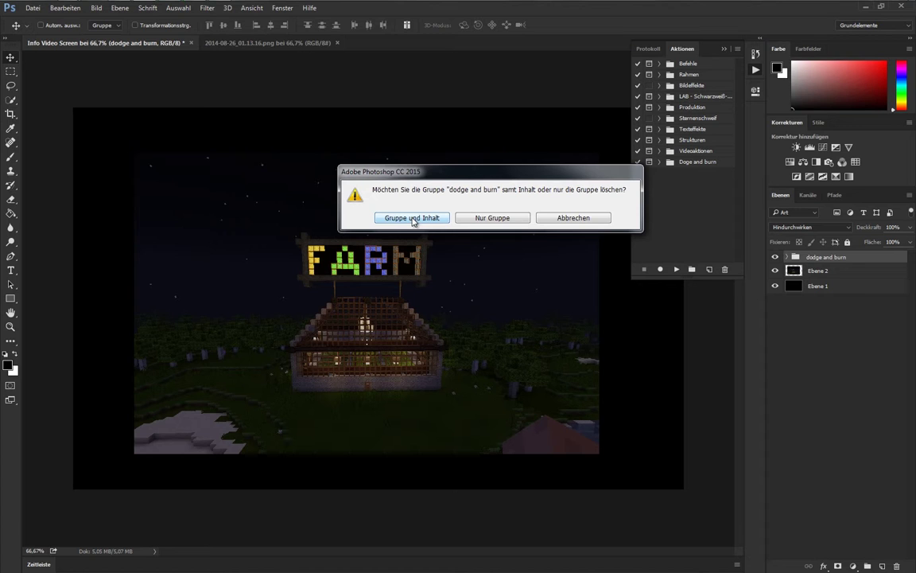
pyautogui.click(412, 219)
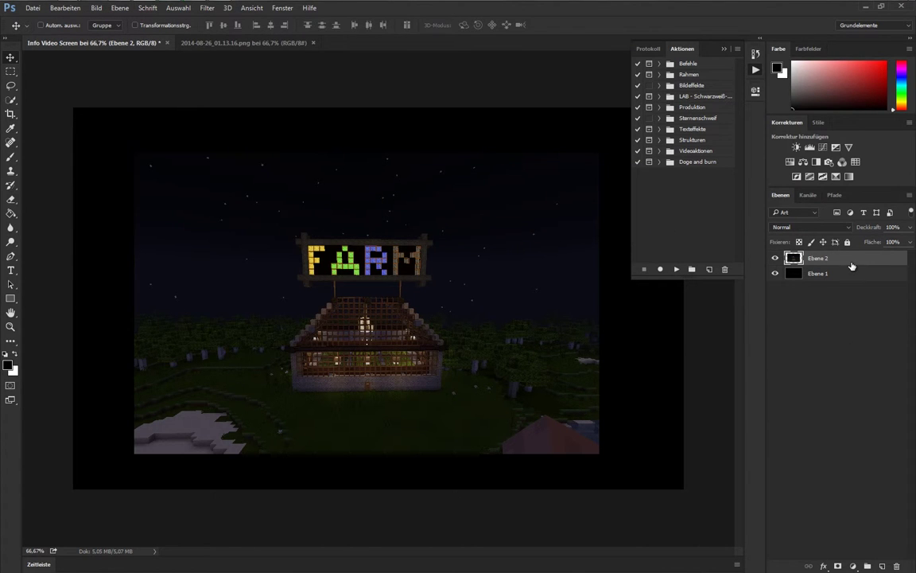
# Scale the FARM screenshot down to a thumbnail in the canvas's top-left corner.
pyautogui.click(759, 75)
pyautogui.hotkey('ctrl', 't')
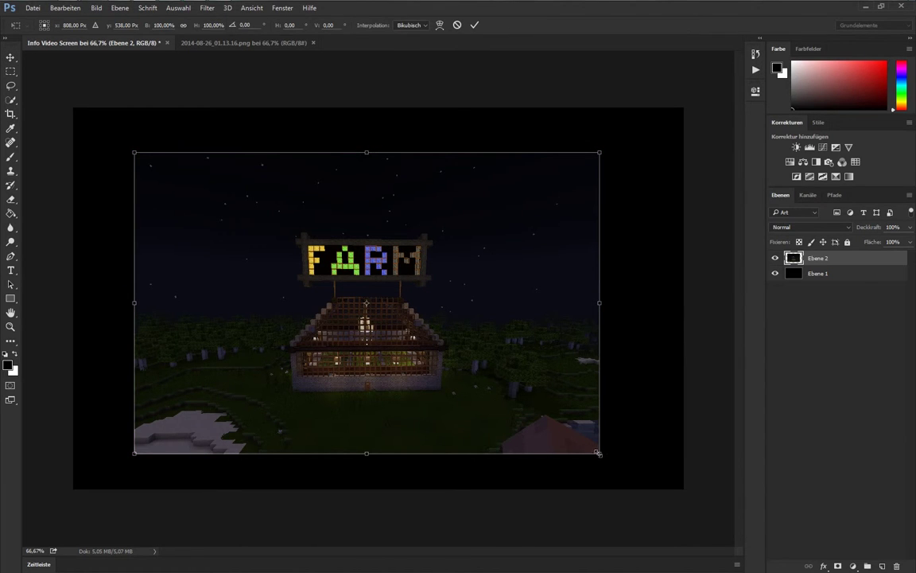
pyautogui.moveTo(600, 454)
pyautogui.mouseDown()
pyautogui.moveTo(394, 315)
pyautogui.moveTo(482, 405)
pyautogui.moveTo(472, 368)
pyautogui.moveTo(480, 388)
pyautogui.mouseUp()
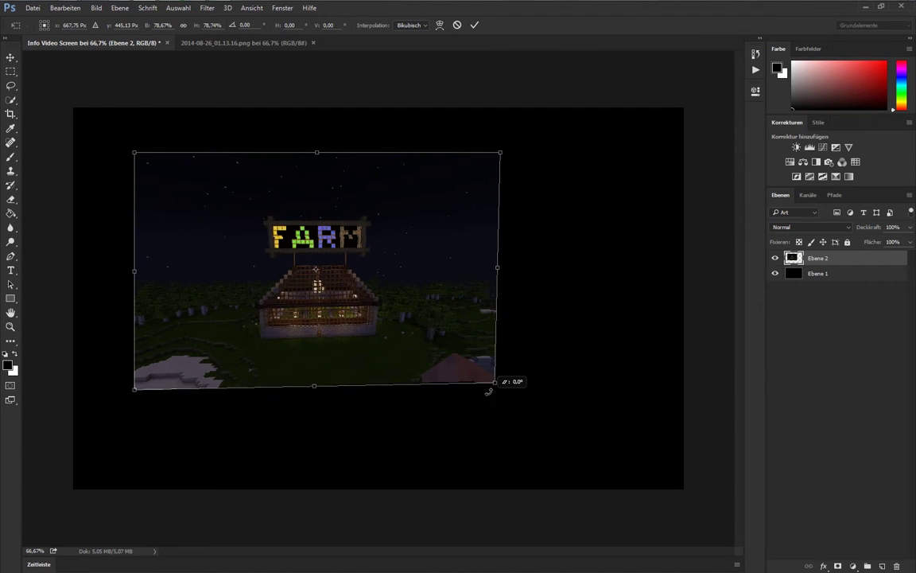
pyautogui.press('Escape')
pyautogui.hotkey('ctrl', 't')
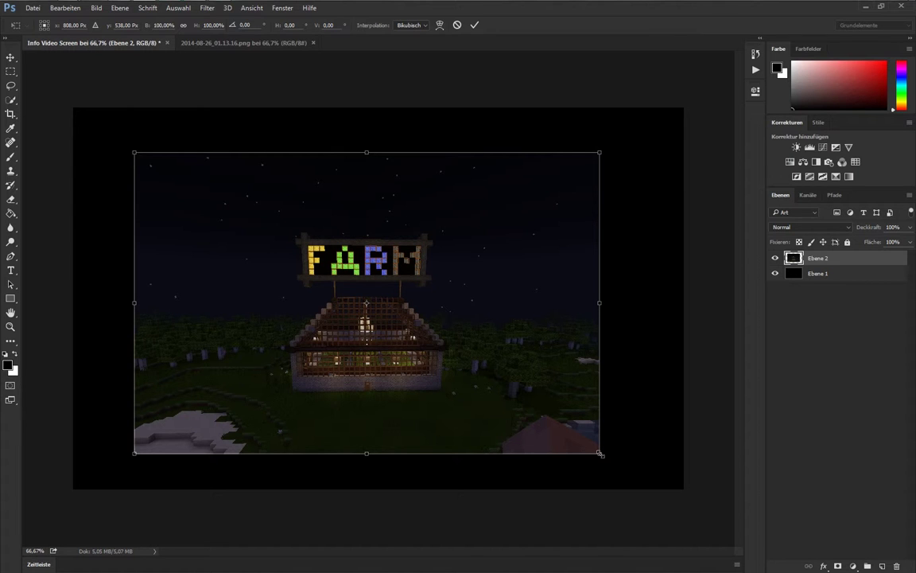
pyautogui.moveTo(600, 454)
pyautogui.mouseDown()
pyautogui.moveTo(370, 338)
pyautogui.moveTo(342, 307)
pyautogui.moveTo(262, 265)
pyautogui.mouseUp()
pyautogui.moveTo(243, 220); pyautogui.dragTo(199, 192)
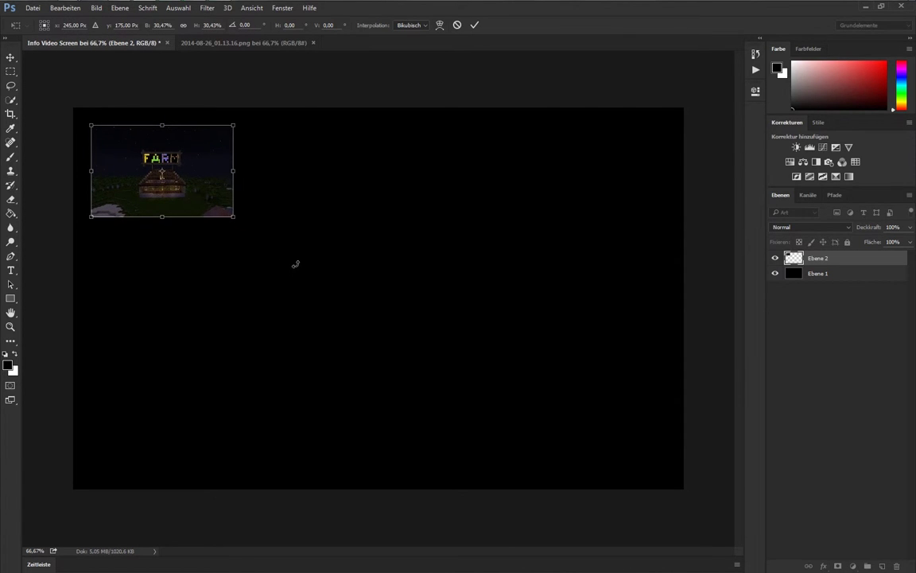
pyautogui.press('Return')
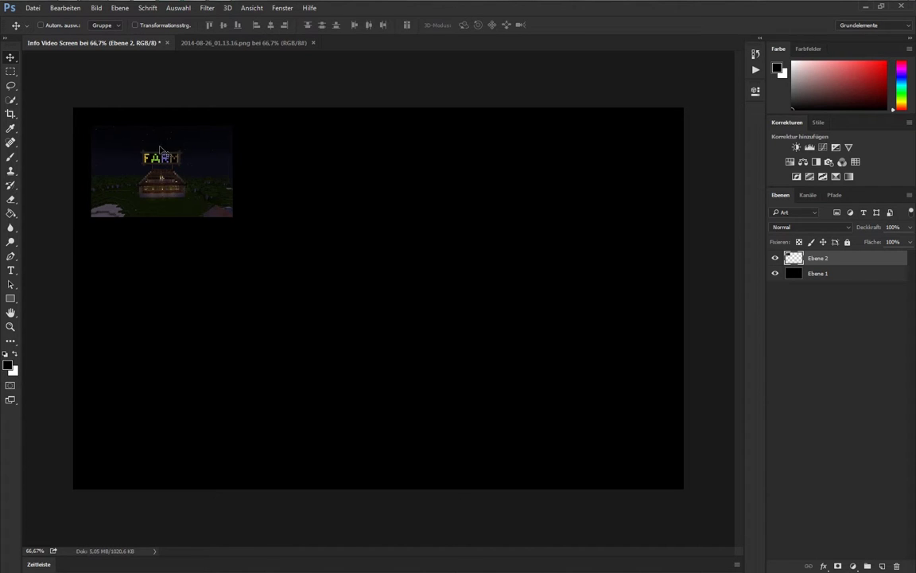
pyautogui.moveTo(172, 178); pyautogui.dragTo(176, 175)
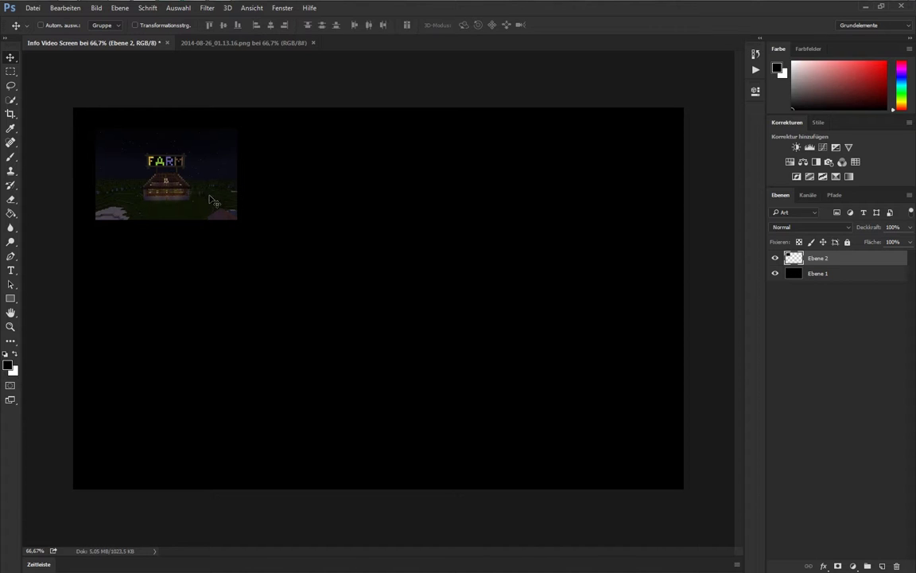
# Fine-tune the thumbnail to 473 × 305 px and nudge it slightly right and down.
pyautogui.hotkey('ctrl', 't')
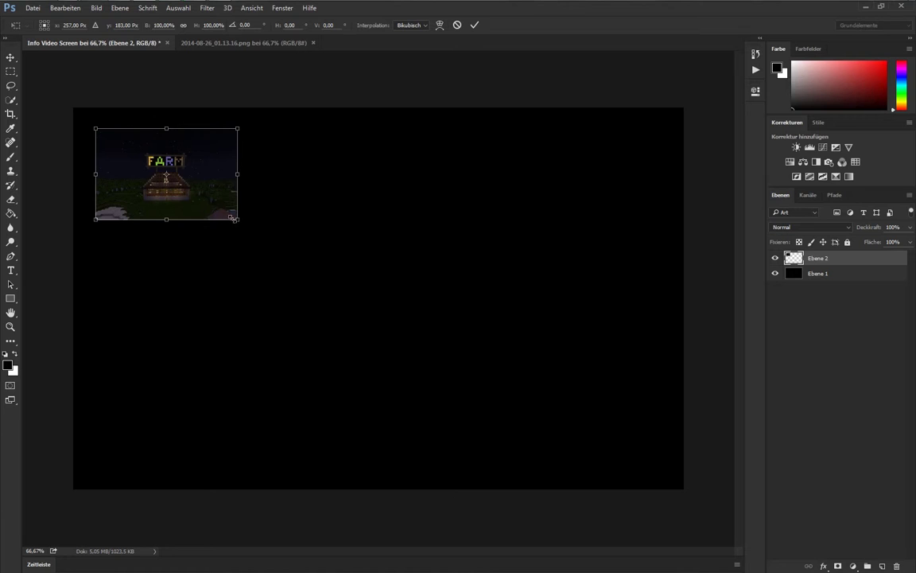
pyautogui.moveTo(237, 218); pyautogui.dragTo(277, 265)
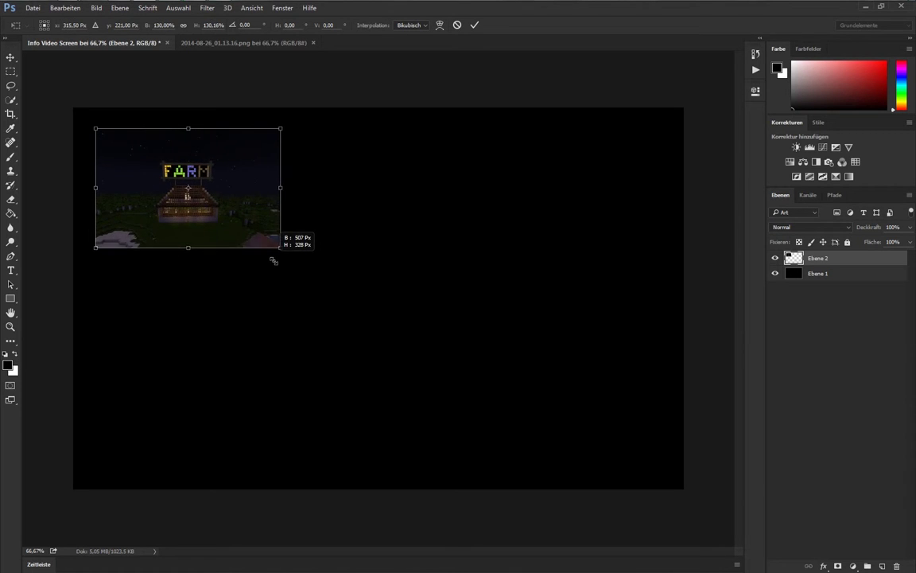
pyautogui.moveTo(277, 265); pyautogui.dragTo(259, 253)
pyautogui.press('Return')
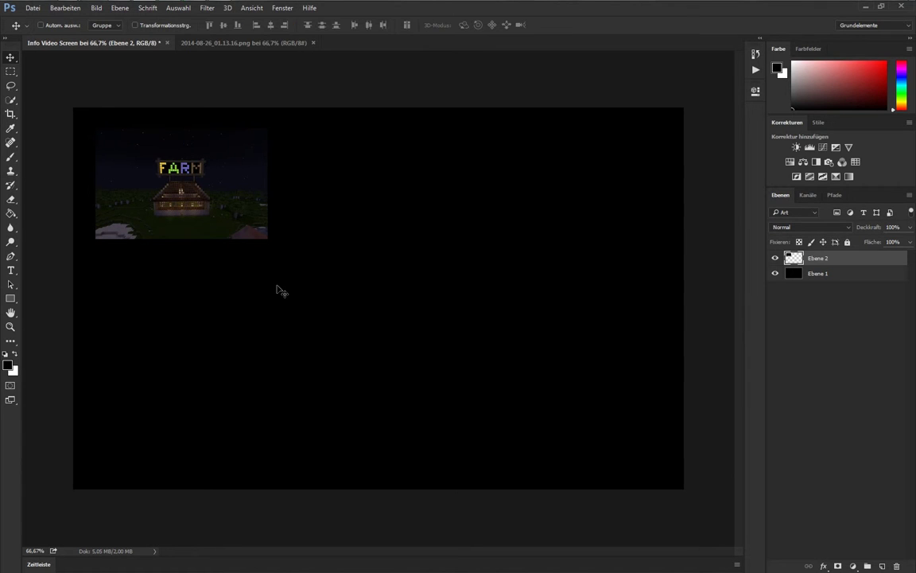
pyautogui.moveTo(205, 186); pyautogui.dragTo(209, 187)
pyautogui.moveTo(68, 8)
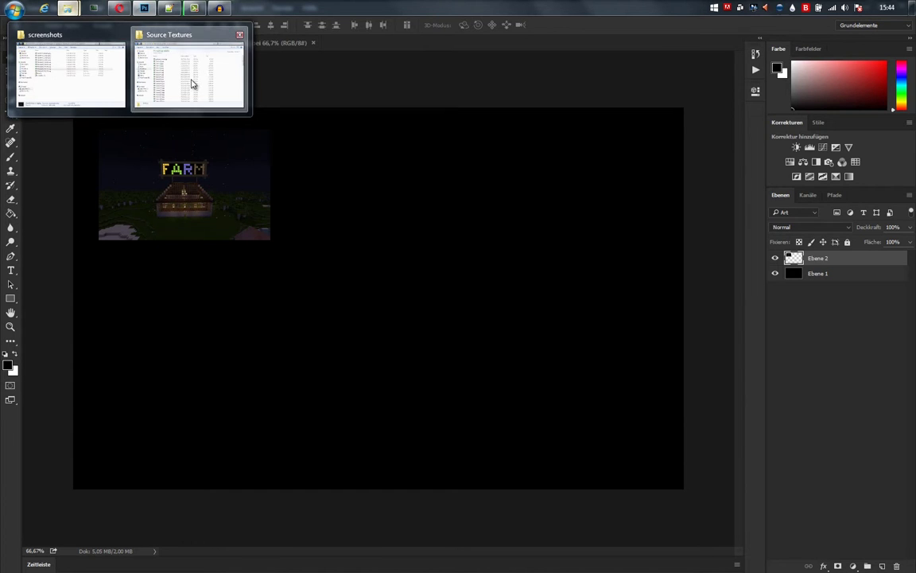
# Bring Opera to the front and open a new Speed Dial tab.
pyautogui.click(192, 82)
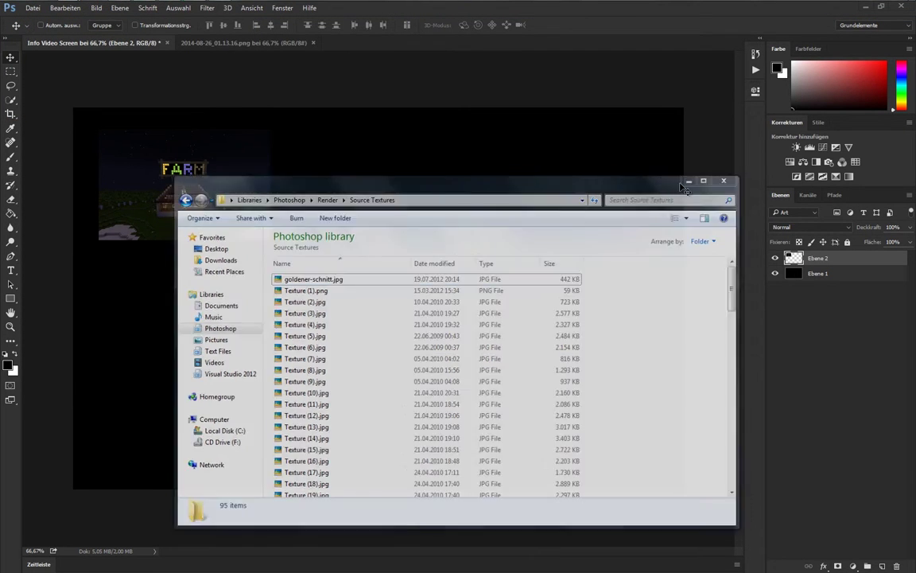
pyautogui.click(628, 169)
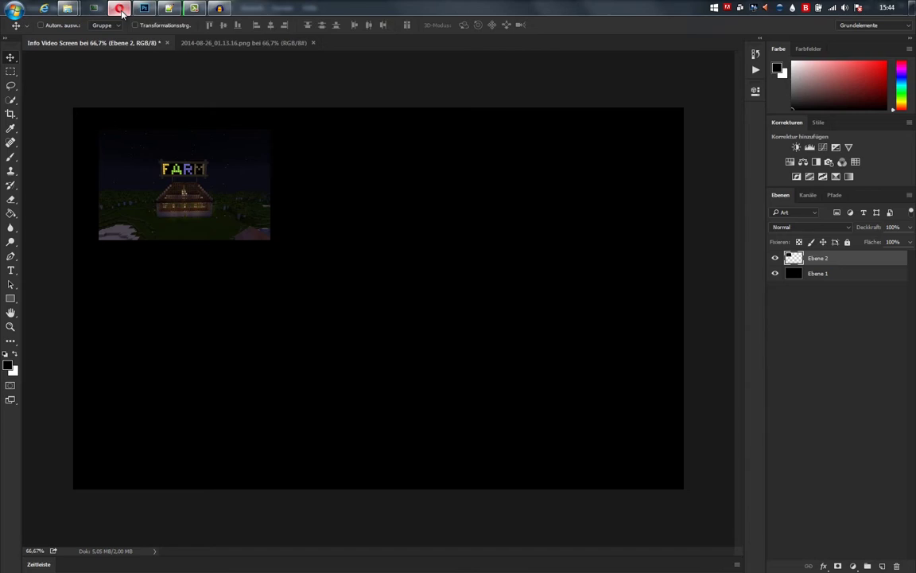
pyautogui.click(118, 8)
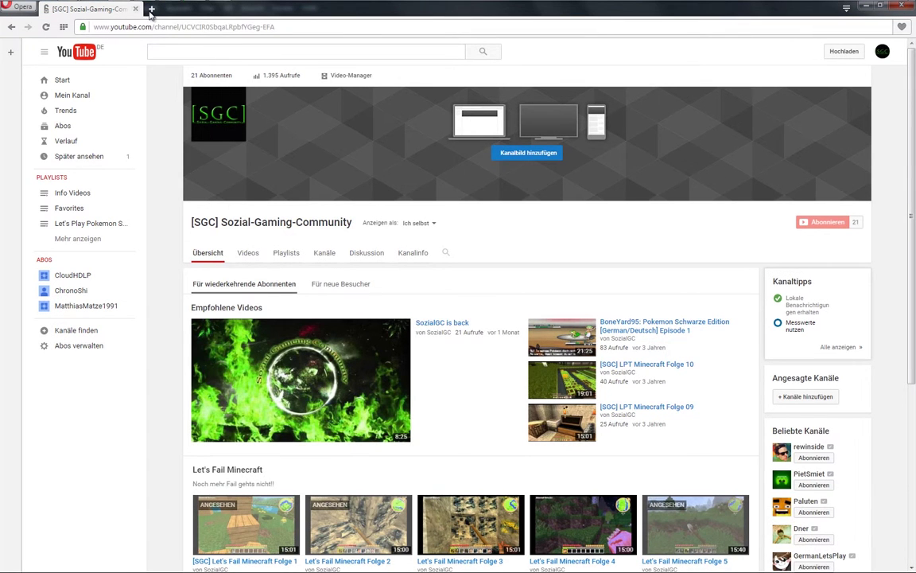
pyautogui.click(151, 9)
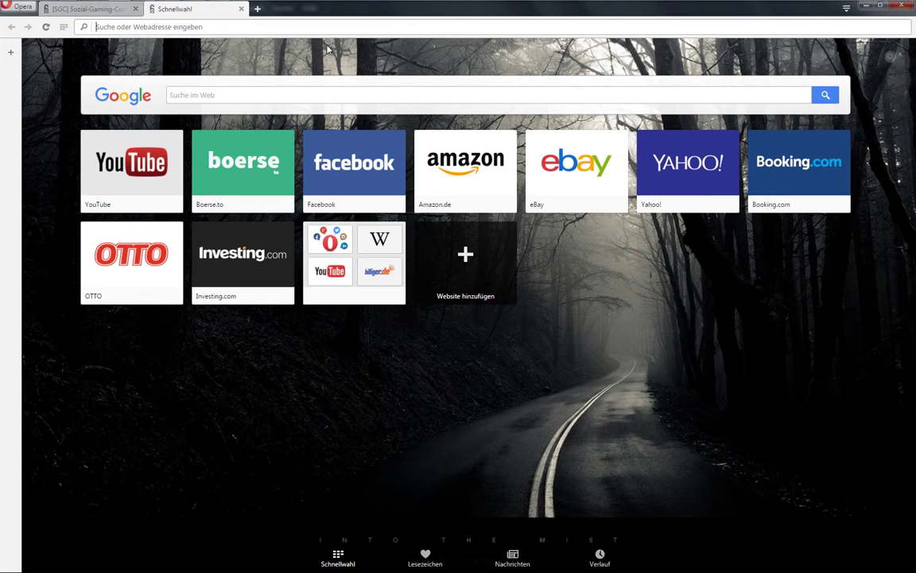
# Search google.de for 'call of duty' and show the image results.
pyautogui.write('google.de')
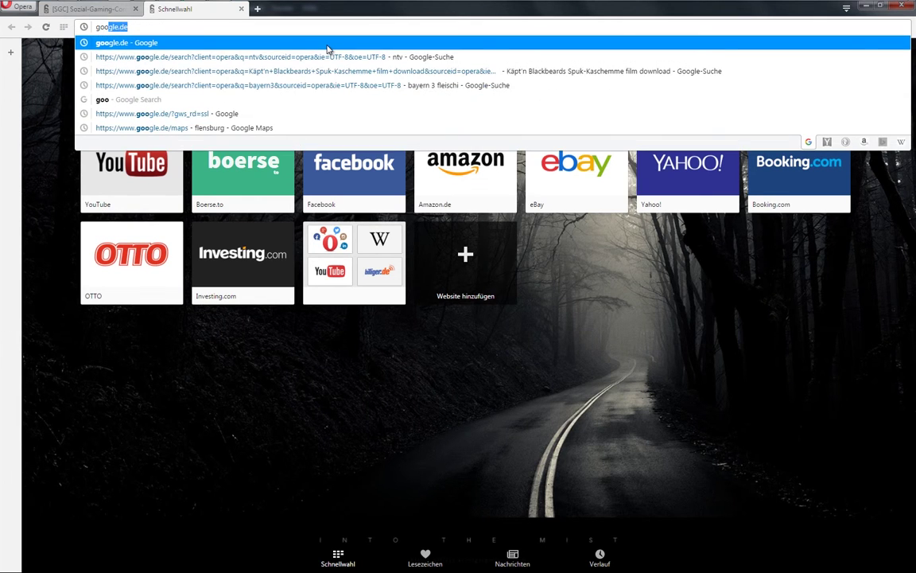
pyautogui.press('Return')
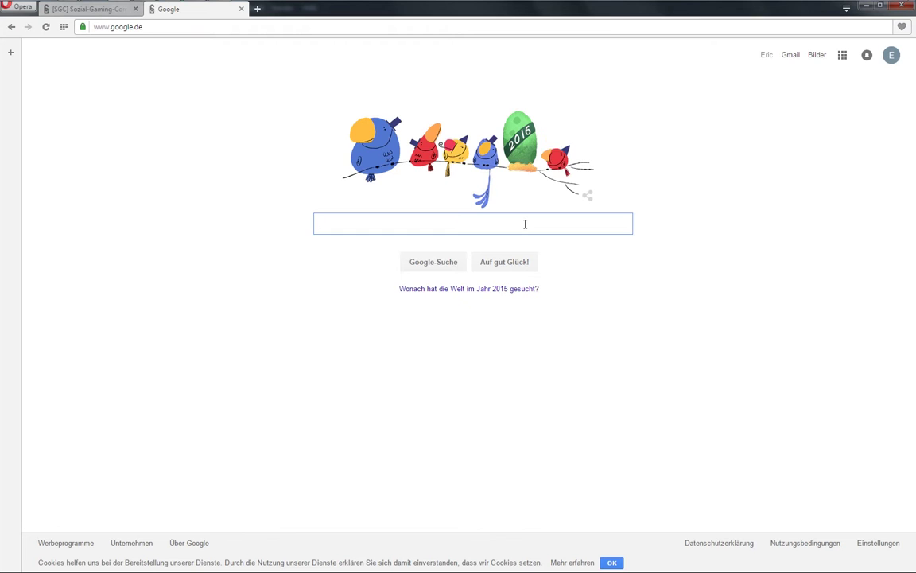
pyautogui.write('call')
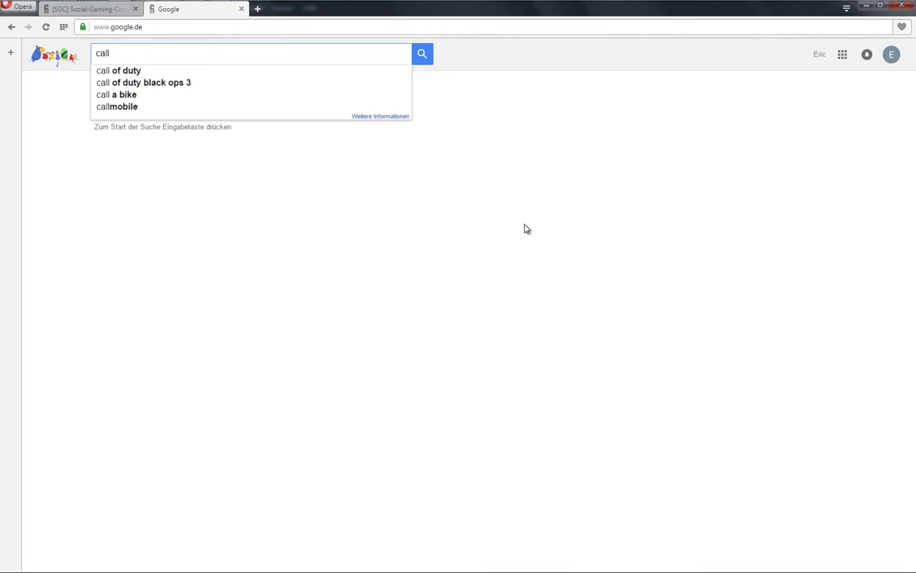
pyautogui.press('Down')
pyautogui.press('Return')
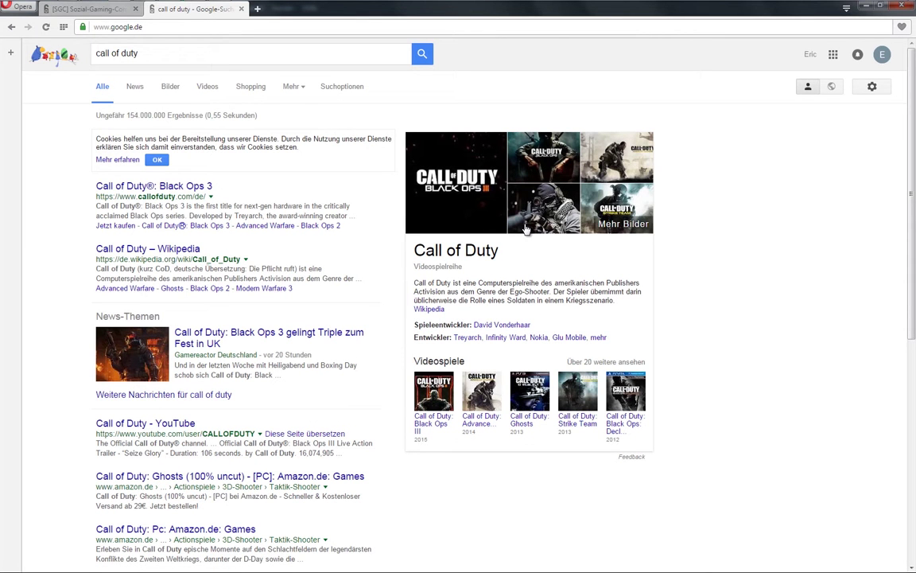
pyautogui.click(178, 90)
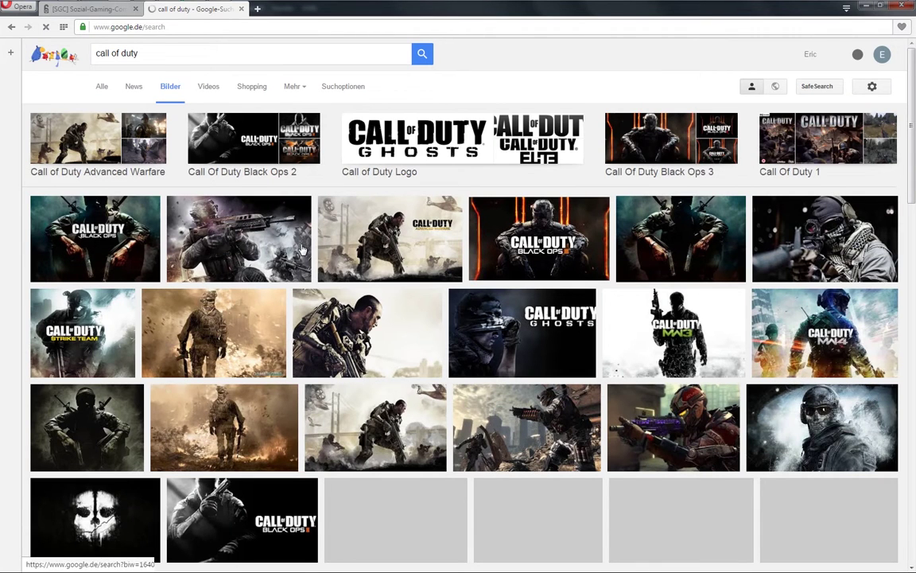
# Scroll the results and open the Advanced Warfare soldier image in its own tab.
pyautogui.scroll(-1, 406, 248)
pyautogui.scroll(-4, 405, 248)
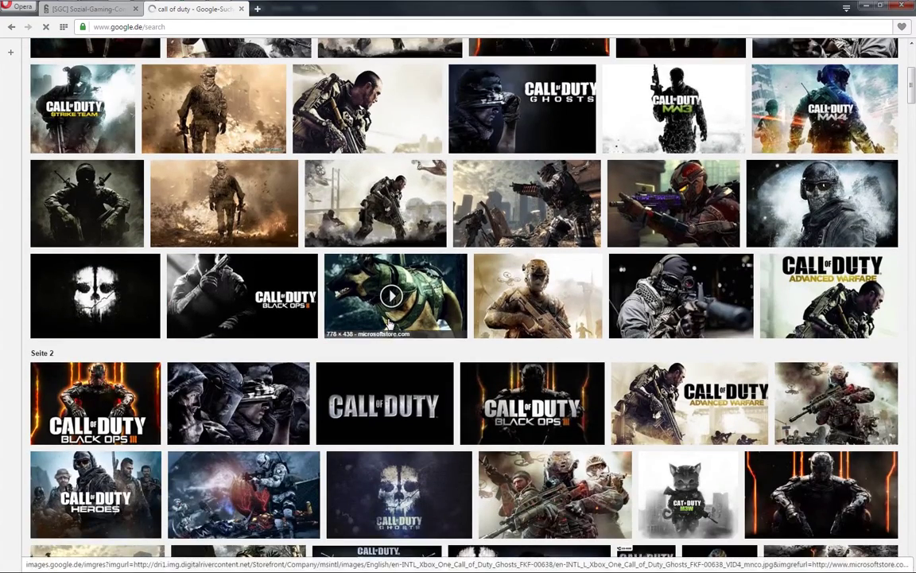
pyautogui.scroll(-1, 391, 328)
pyautogui.scroll(-2, 390, 322)
pyautogui.scroll(-1, 386, 316)
pyautogui.scroll(-1, 387, 317)
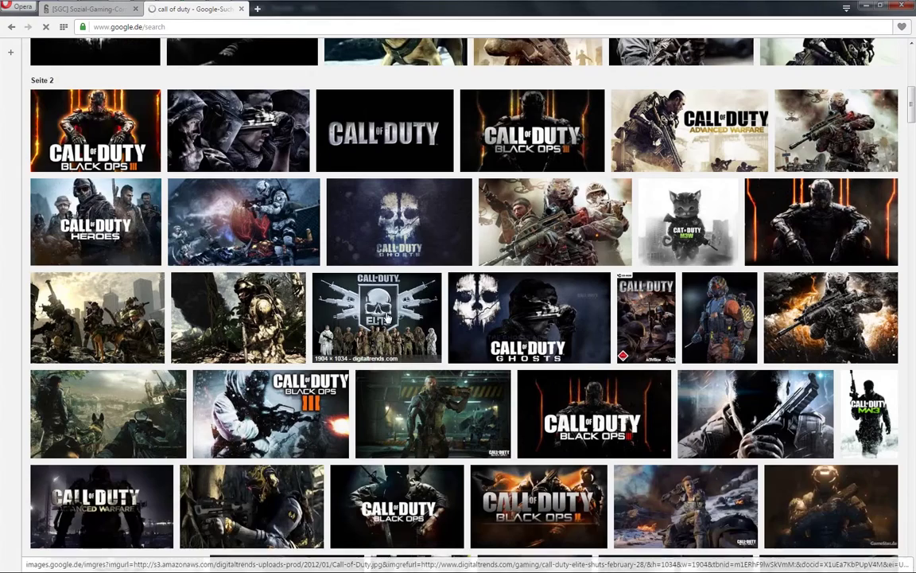
pyautogui.scroll(-2, 477, 306)
pyautogui.scroll(-1, 519, 303)
pyautogui.scroll(-1, 519, 303)
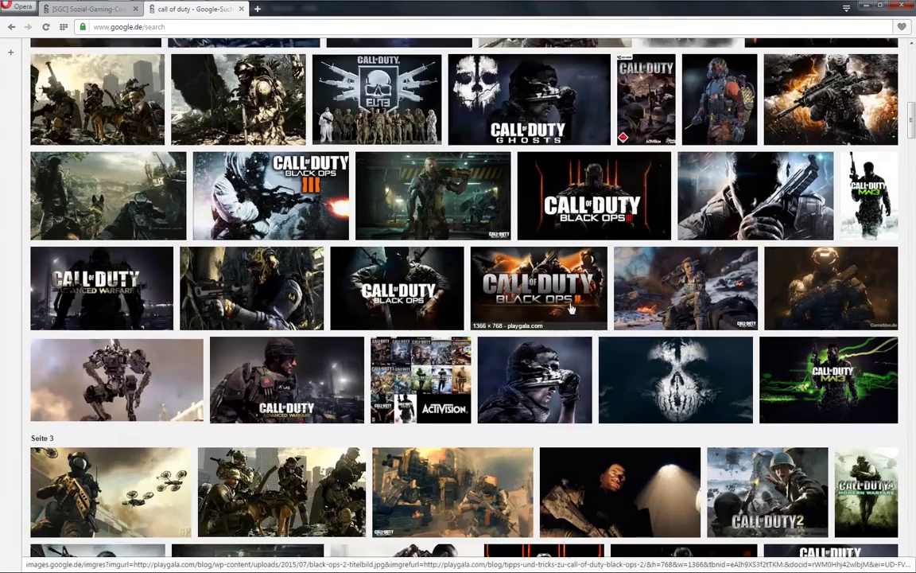
pyautogui.scroll(-2, 525, 286)
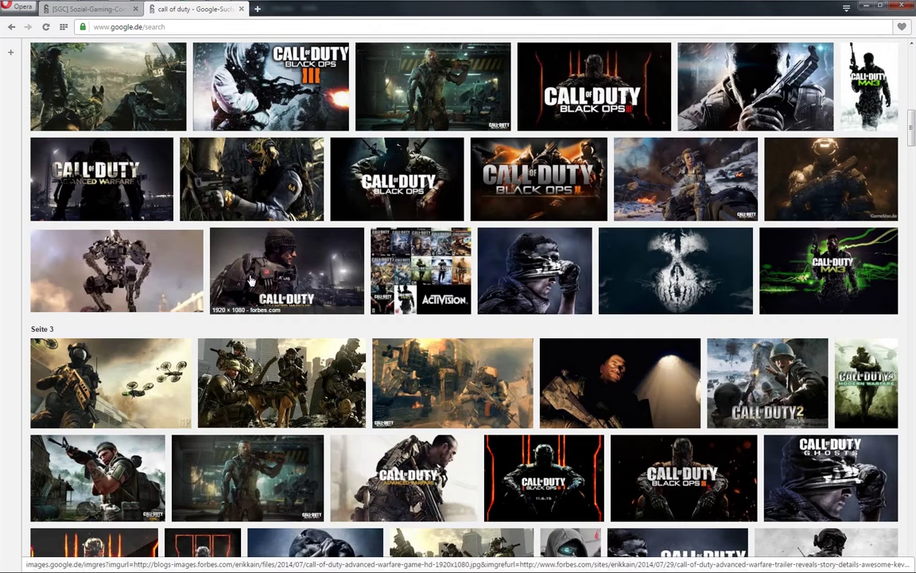
pyautogui.rightClick(275, 281)
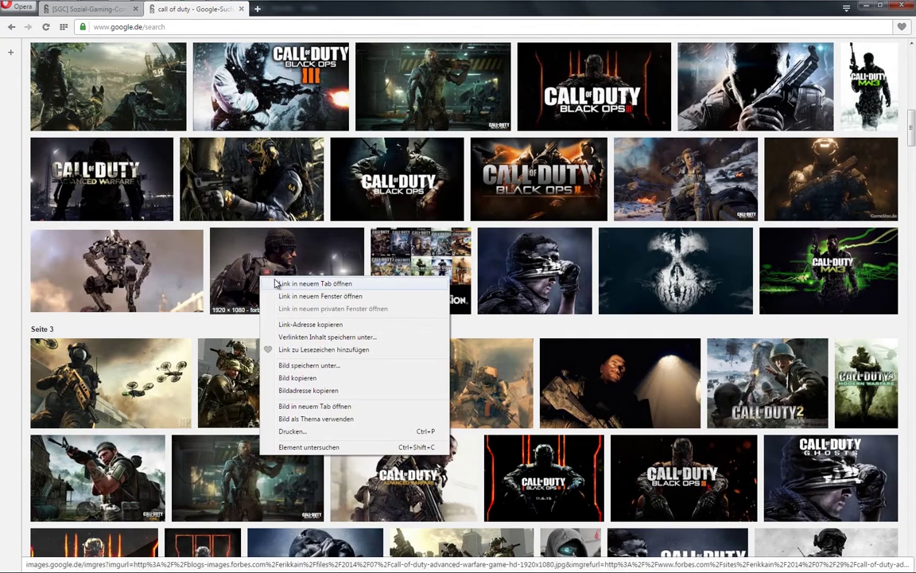
pyautogui.click(280, 284)
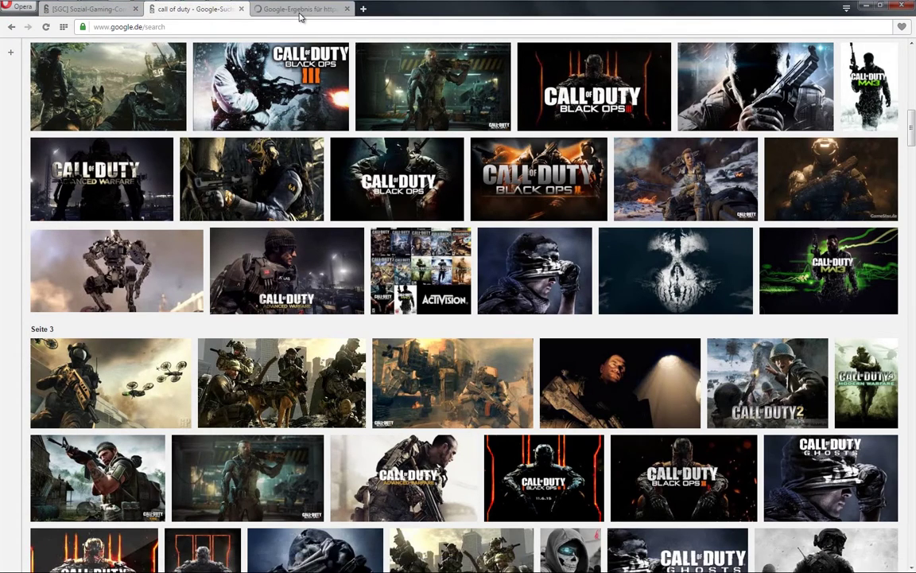
pyautogui.click(299, 8)
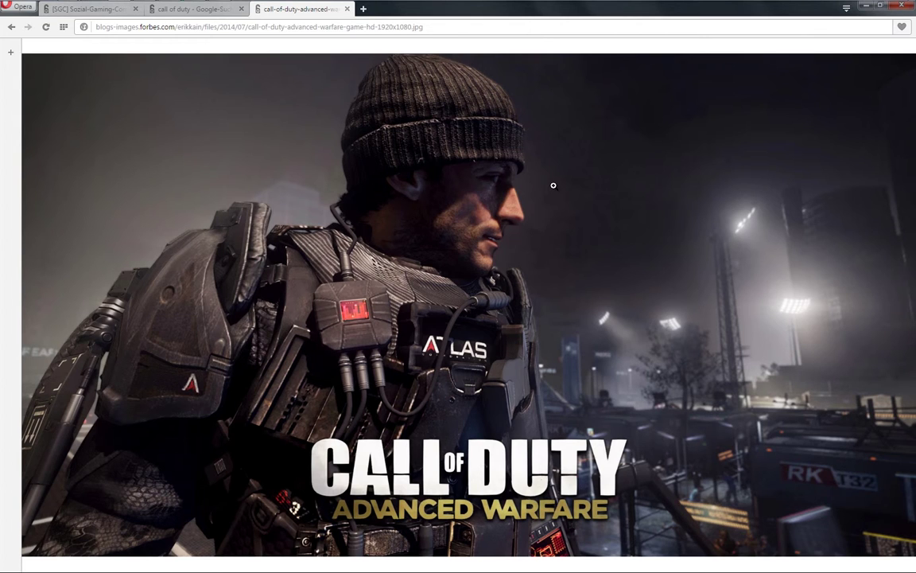
# Save call-of-duty-advanced-warfare-game-hd-1920x1080.jpg to the Pictures library and close its tab.
pyautogui.rightClick(402, 260)
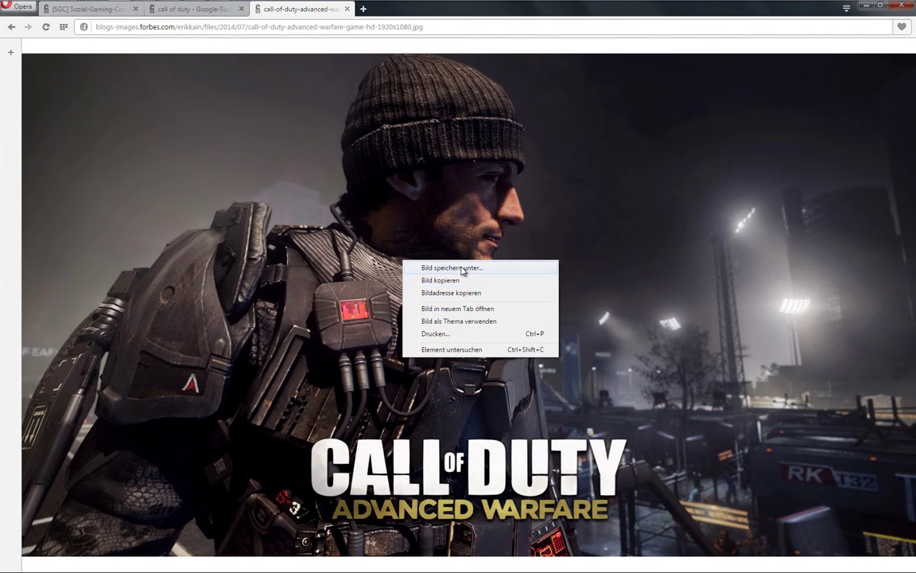
pyautogui.click(467, 267)
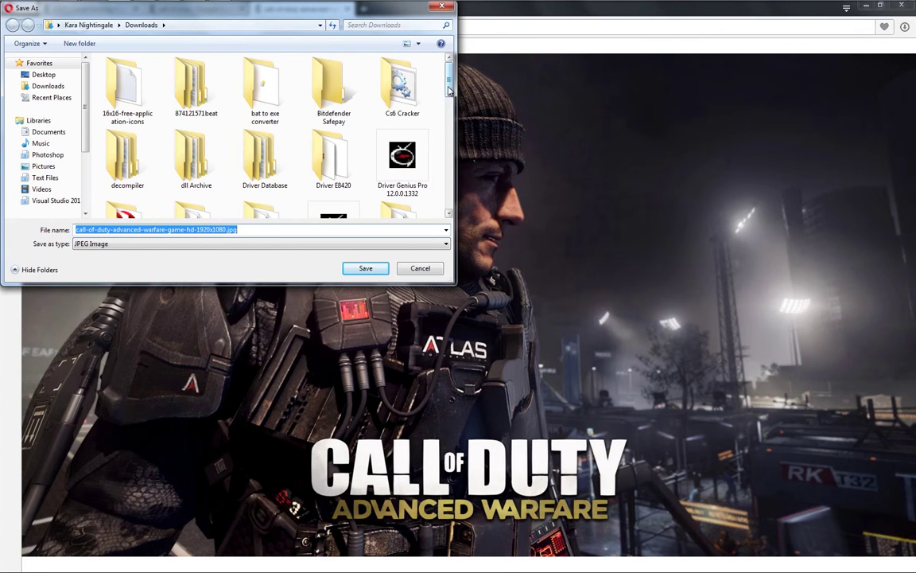
pyautogui.moveTo(449, 90); pyautogui.dragTo(442, 164)
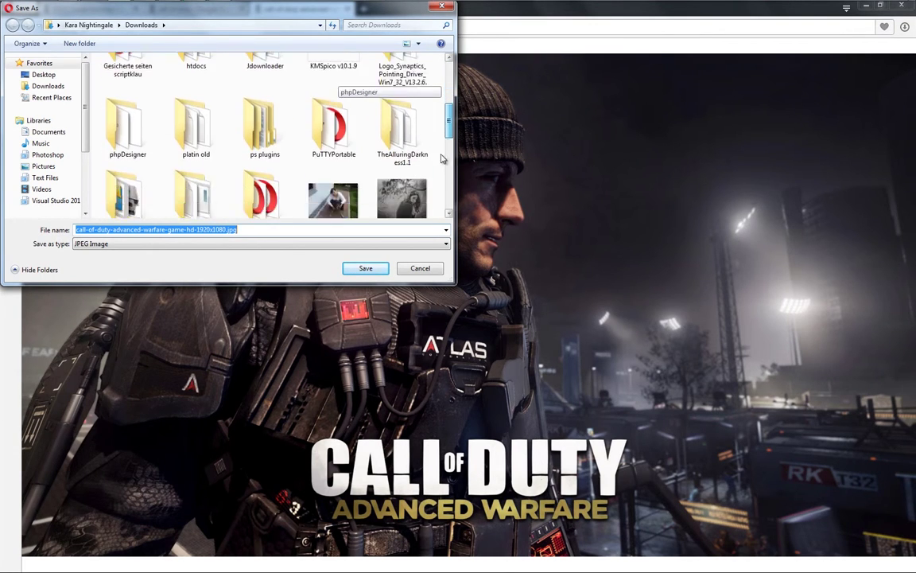
pyautogui.click(46, 167)
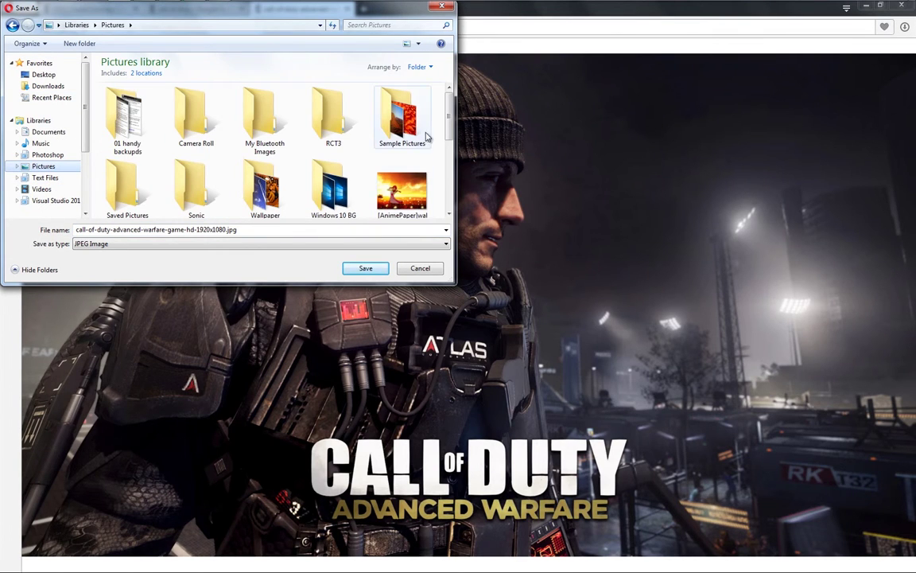
pyautogui.click(365, 269)
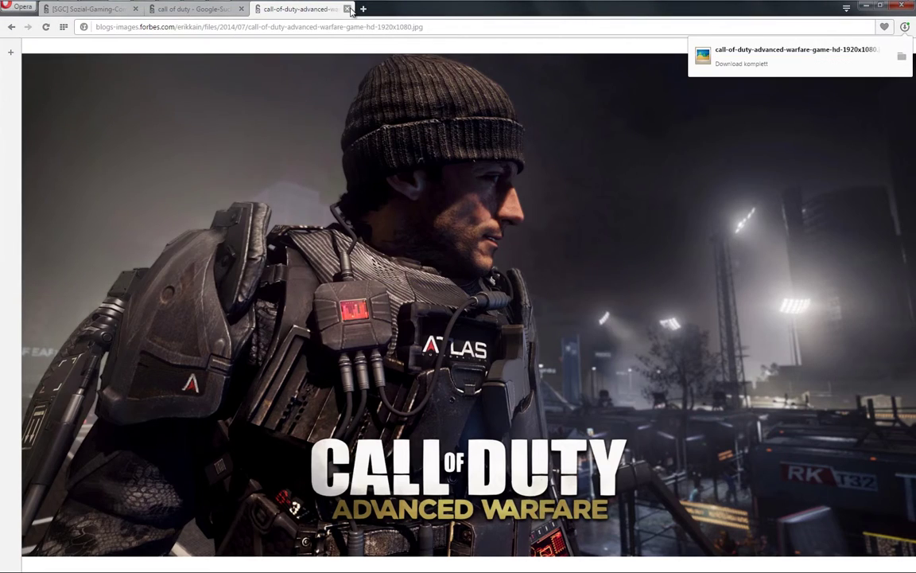
pyautogui.click(347, 9)
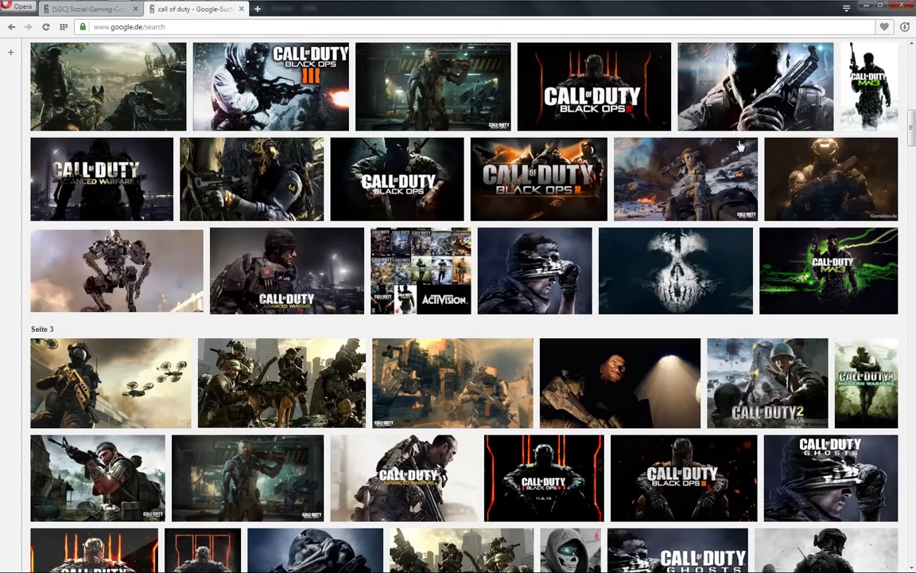
# Open the Pictures library in a new Explorer window and drag the Call of Duty wallpaper toward Photoshop.
pyautogui.click(865, 6)
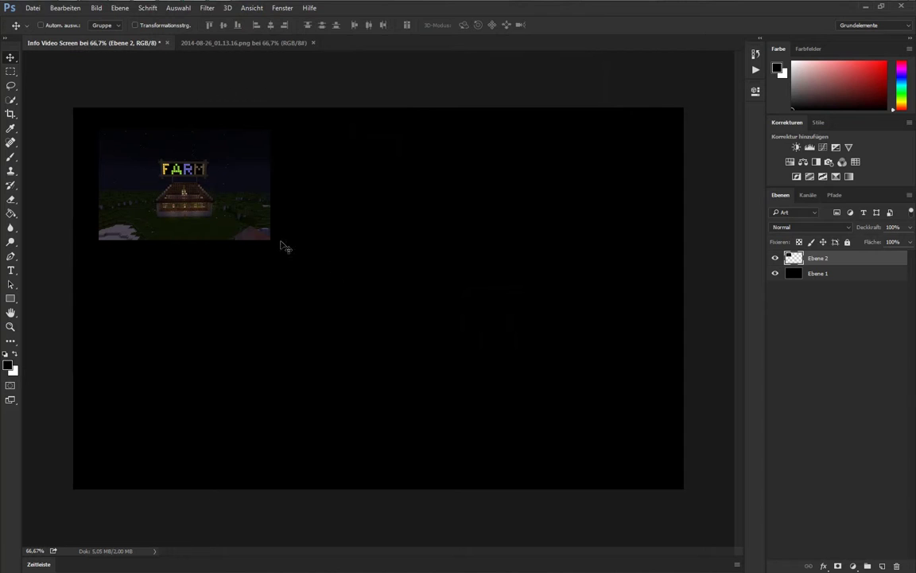
pyautogui.click(68, 8)
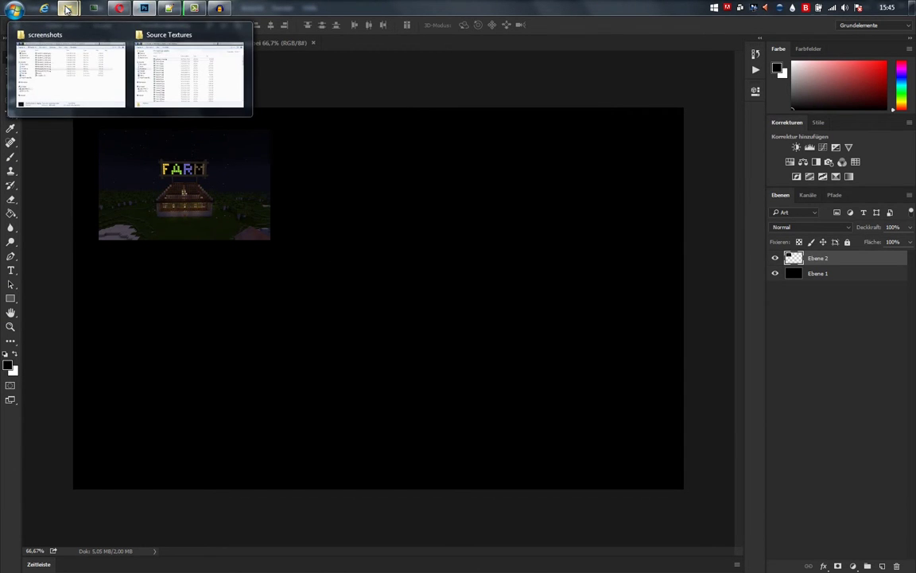
pyautogui.rightClick(69, 8)
pyautogui.click(80, 519)
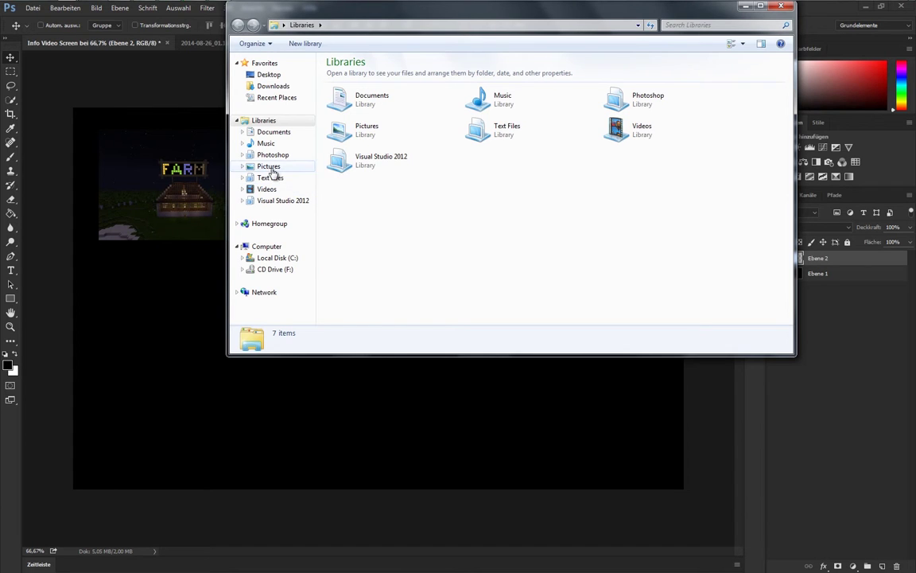
pyautogui.click(272, 169)
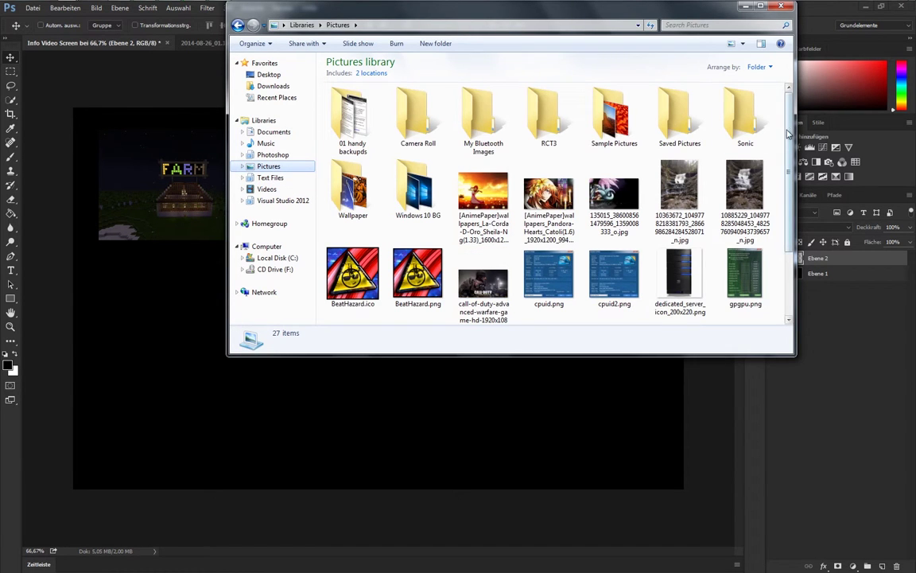
pyautogui.scroll(-3, 787, 133)
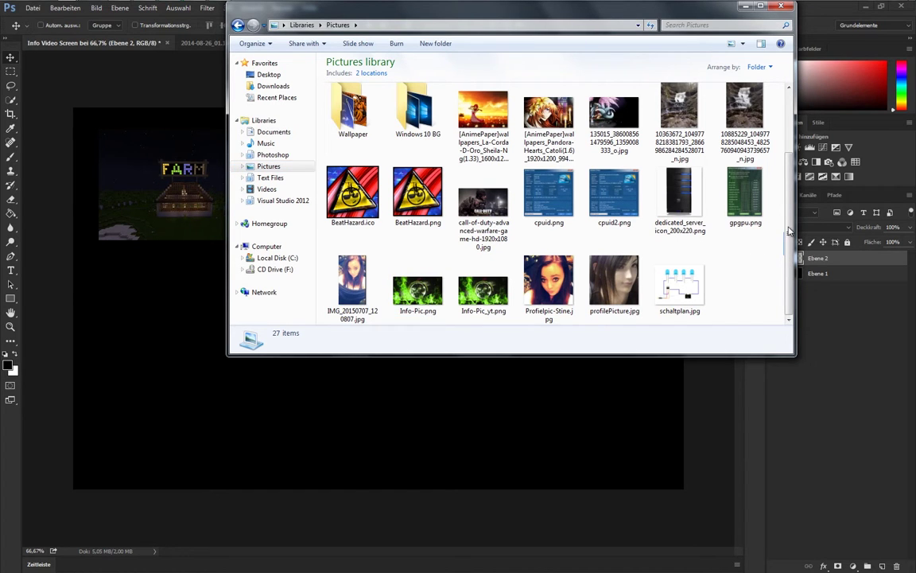
pyautogui.scroll(3, 783, 225)
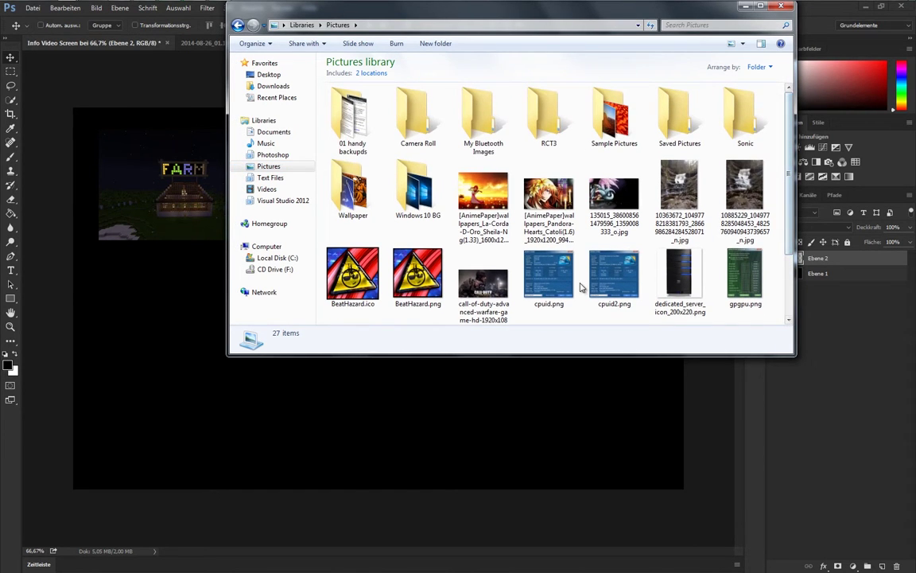
pyautogui.click(483, 282)
pyautogui.moveTo(485, 283); pyautogui.dragTo(834, 374)
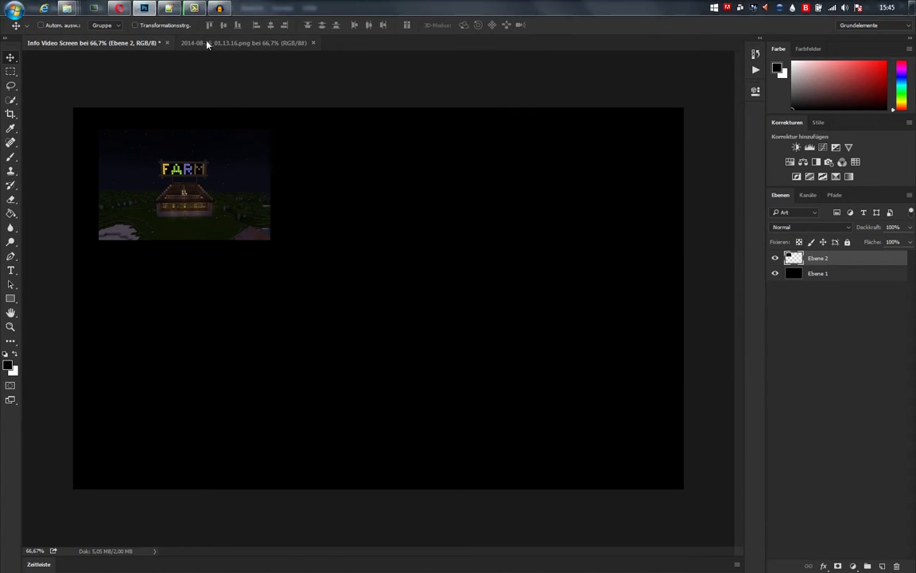
# Close the 2014-08-26 screenshot document and drop the wallpaper onto Photoshop's tab bar.
pyautogui.click(314, 43)
pyautogui.moveTo(67, 8)
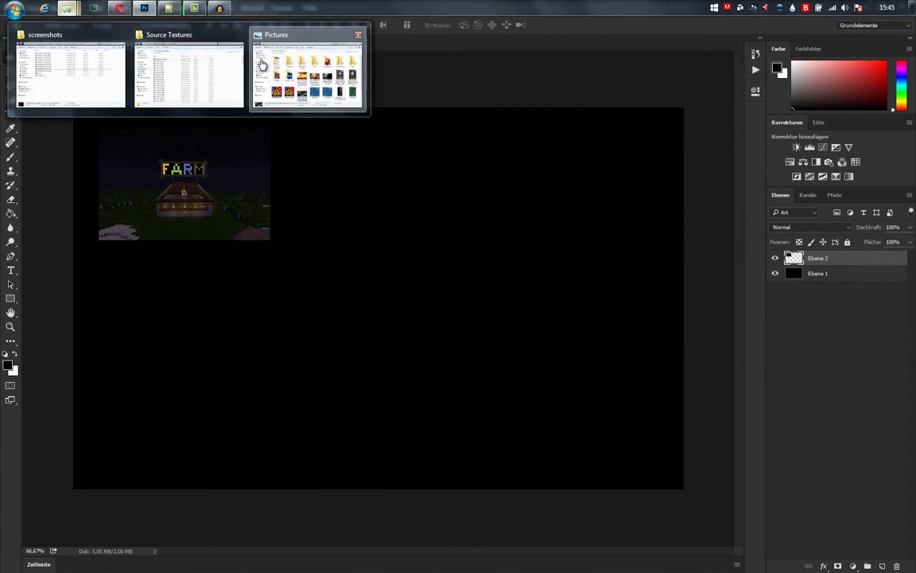
pyautogui.click(262, 35)
pyautogui.moveTo(533, 17); pyautogui.dragTo(509, 125)
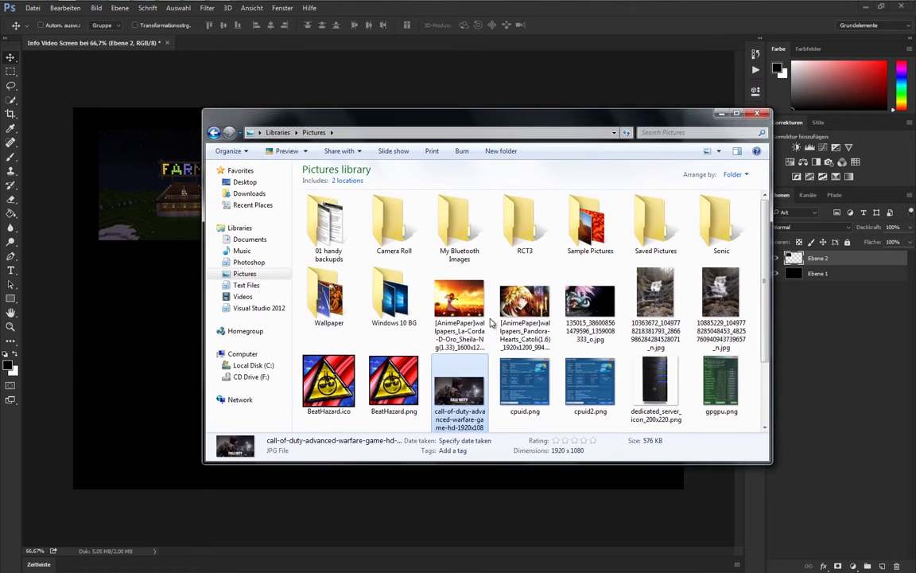
pyautogui.moveTo(446, 367); pyautogui.dragTo(229, 50)
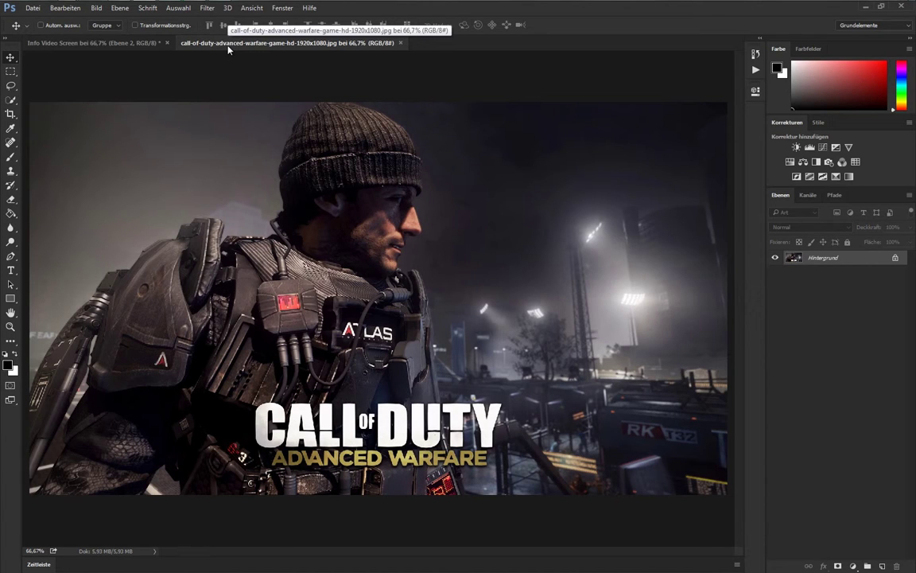
# Duplicate the Call of Duty Hintergrund layer into the Info Video Screen document.
pyautogui.rightClick(854, 266)
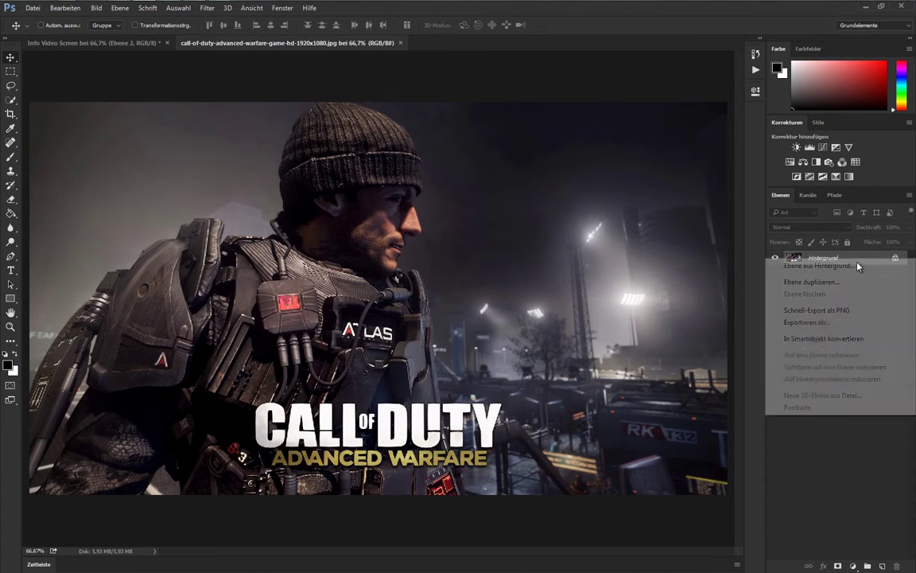
pyautogui.click(837, 285)
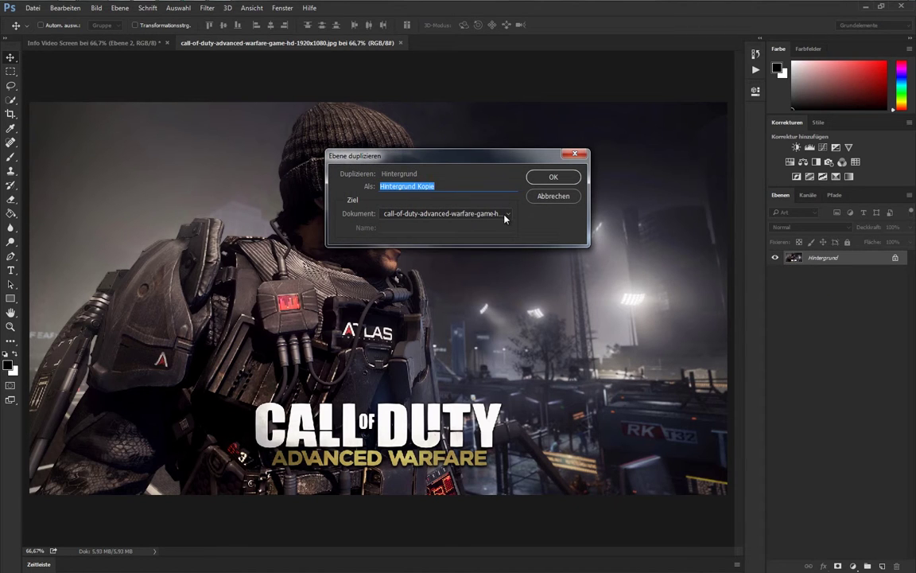
pyautogui.click(505, 216)
pyautogui.click(493, 225)
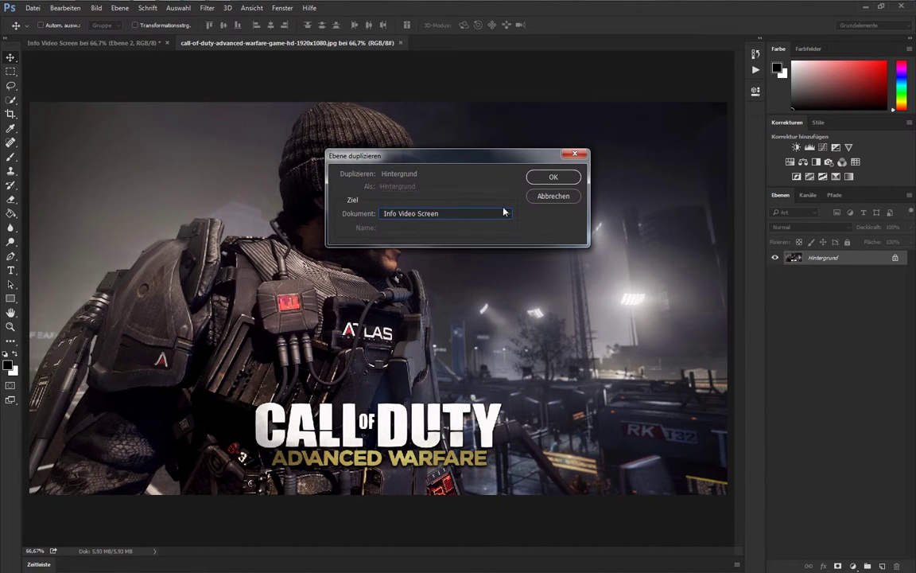
pyautogui.click(561, 180)
# Scale the Call of Duty copy to about 34% and place it below the FARM thumbnail.
pyautogui.click(138, 38)
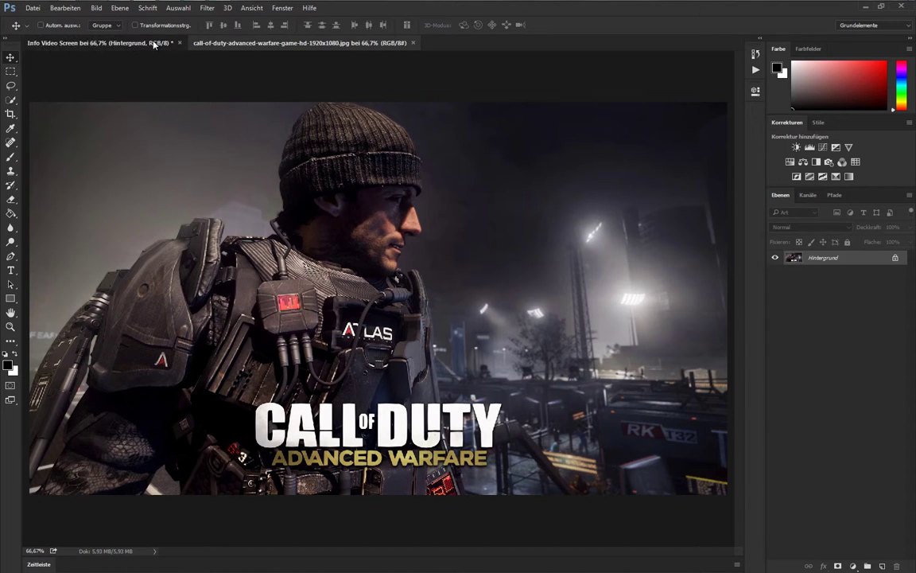
pyautogui.hotkey('ctrl', 't')
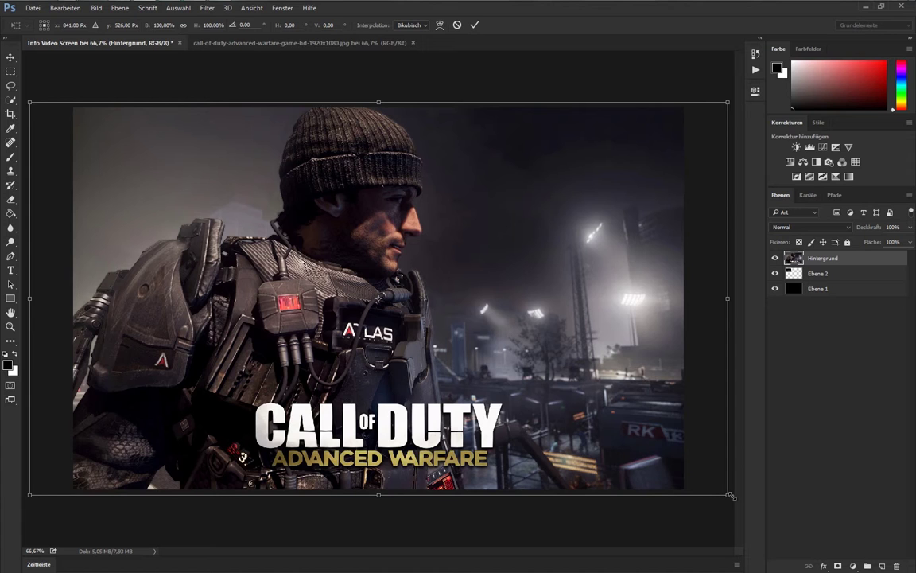
pyautogui.moveTo(725, 495); pyautogui.dragTo(371, 291)
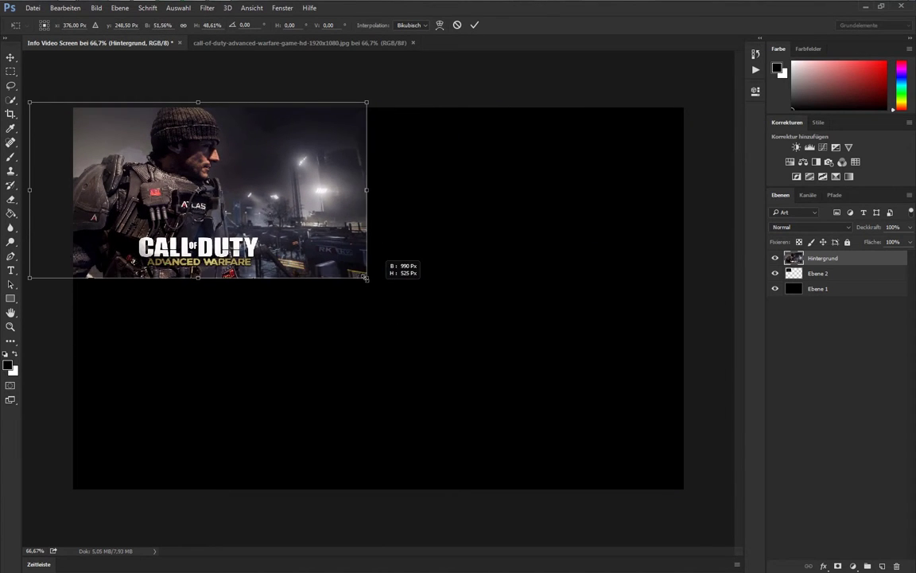
pyautogui.moveTo(232, 154)
pyautogui.mouseDown()
pyautogui.moveTo(507, 224)
pyautogui.moveTo(505, 190)
pyautogui.moveTo(497, 189)
pyautogui.mouseUp()
pyautogui.moveTo(637, 317); pyautogui.dragTo(526, 286)
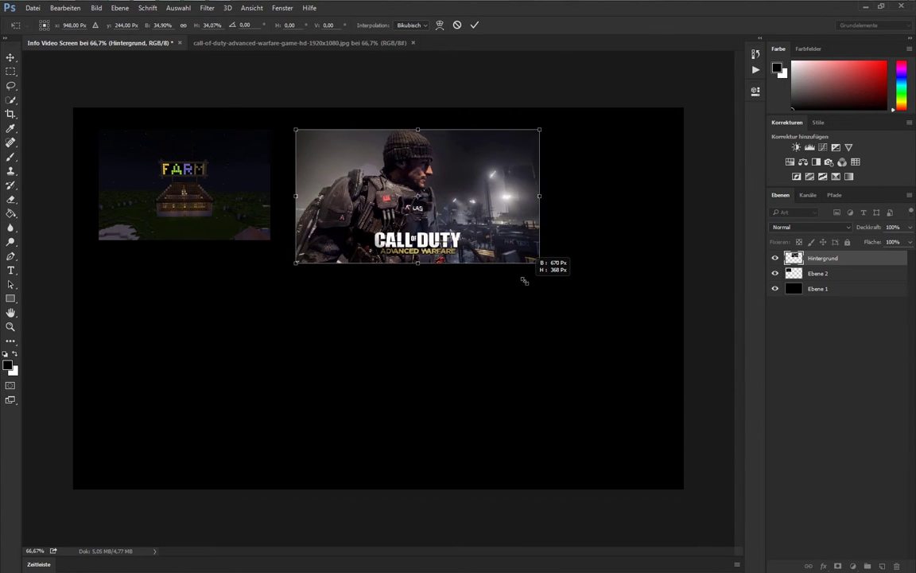
pyautogui.moveTo(526, 286); pyautogui.dragTo(522, 282)
pyautogui.moveTo(448, 191); pyautogui.dragTo(249, 311)
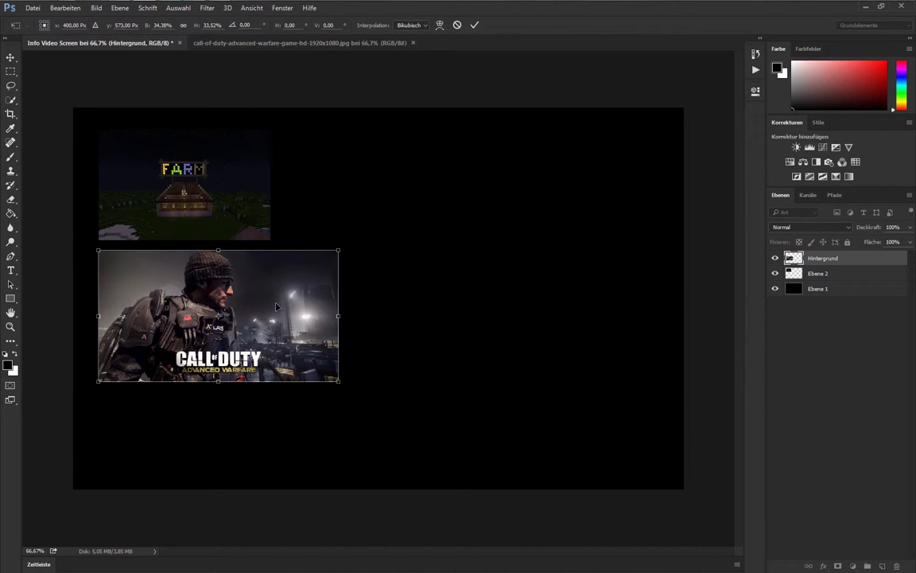
# Apply the Call of Duty placement, duplicate that layer and blend the copy with Ineinanderkopieren.
pyautogui.press('Return')
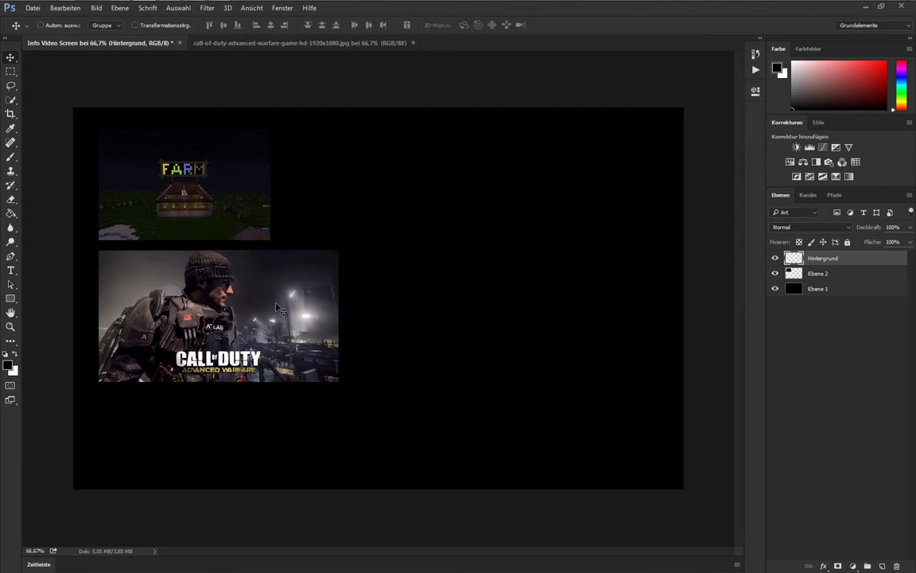
pyautogui.hotkey('ctrl', 'j')
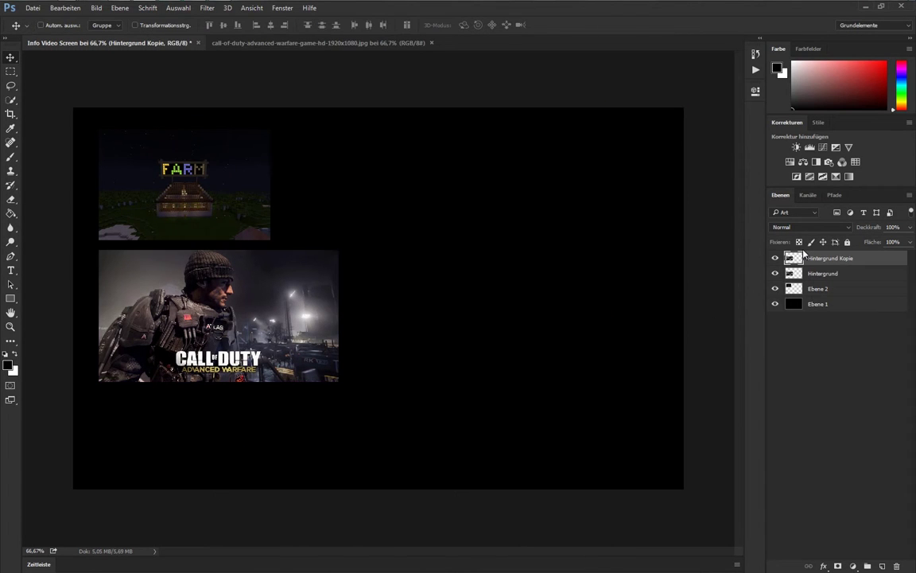
pyautogui.click(823, 229)
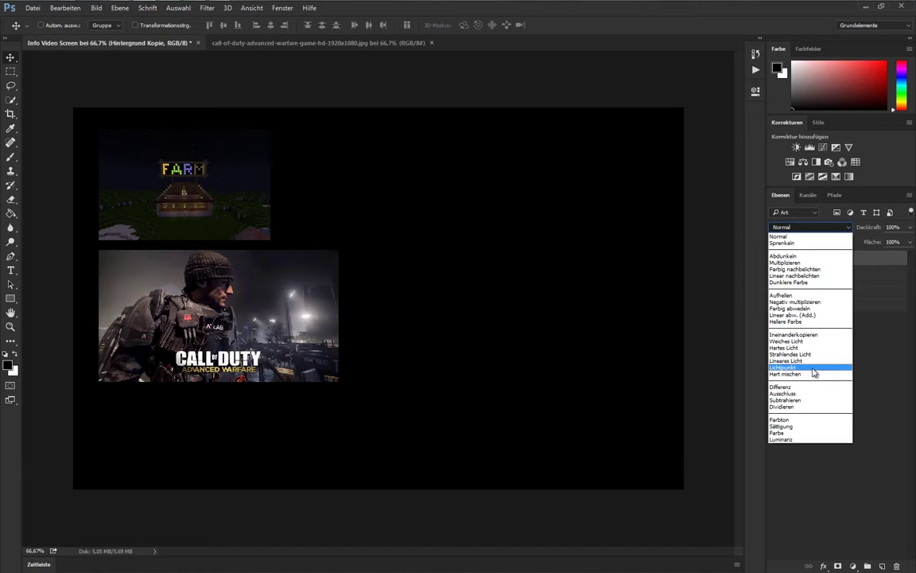
pyautogui.click(813, 335)
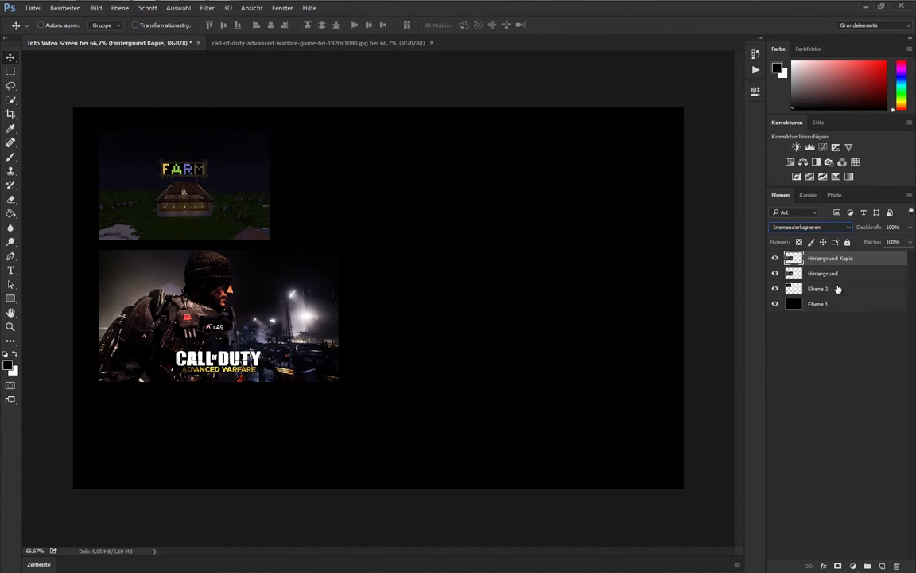
# Duplicate the FARM layer Ebene 2 and try Ineinanderkopieren, then Sprenkeln, on the copy.
pyautogui.click(838, 289)
pyautogui.rightClick(831, 293)
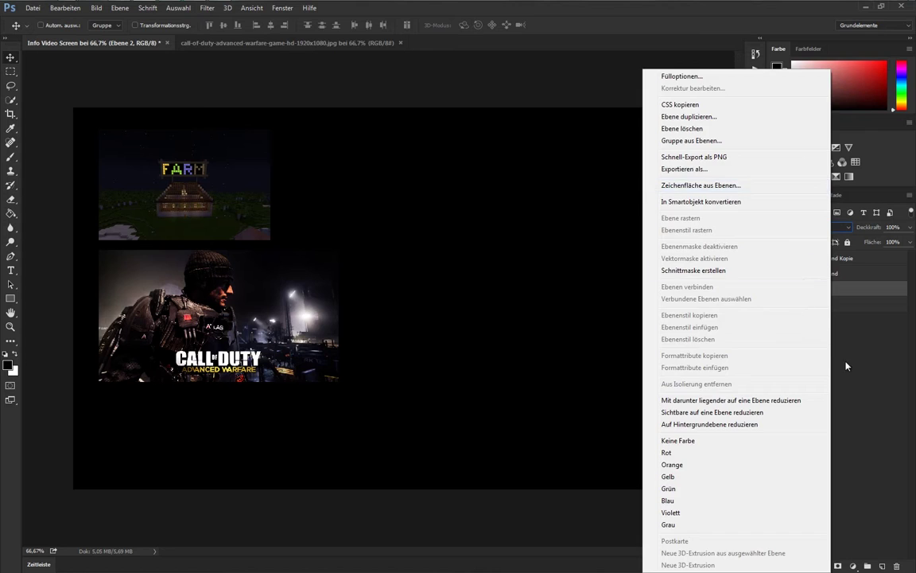
pyautogui.click(835, 319)
pyautogui.hotkey('ctrl', 'j')
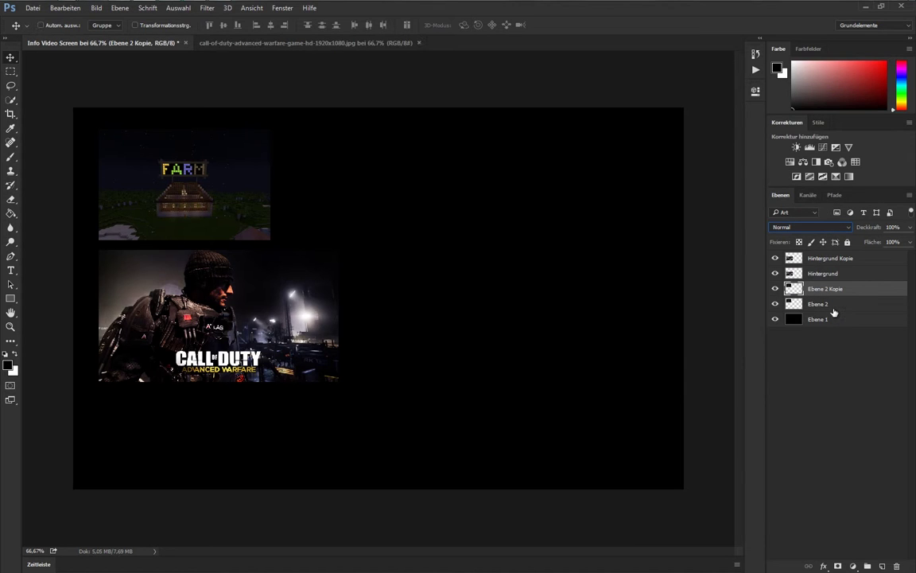
pyautogui.click(820, 229)
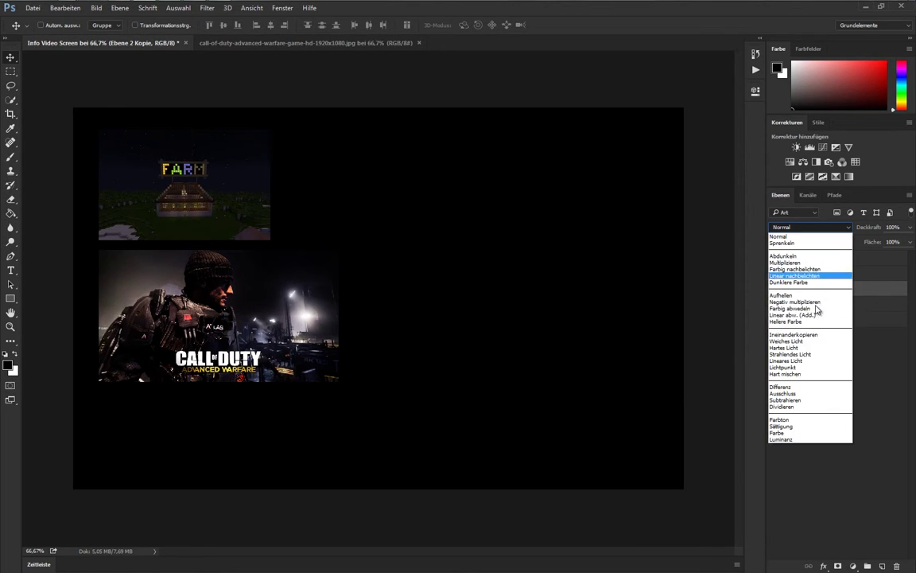
pyautogui.press('Escape')
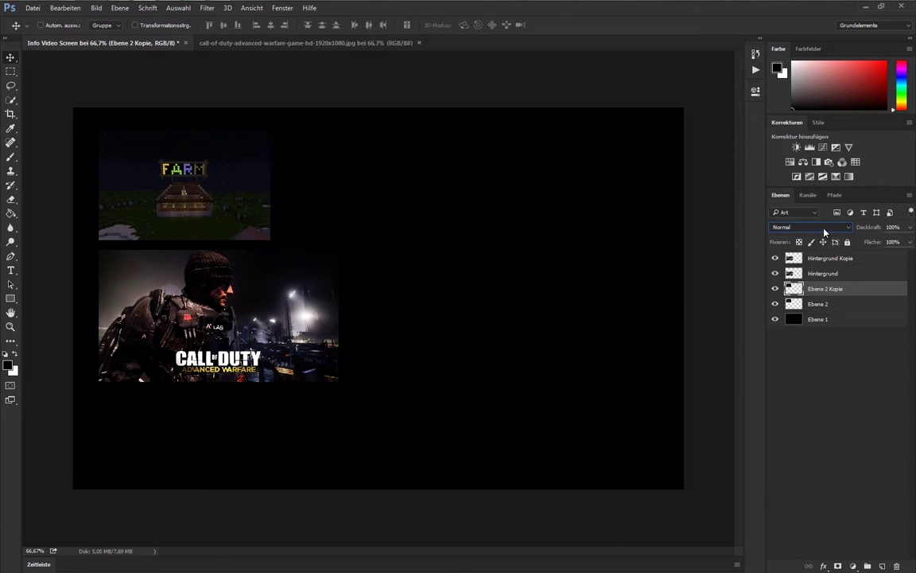
pyautogui.click(810, 227)
pyautogui.click(815, 337)
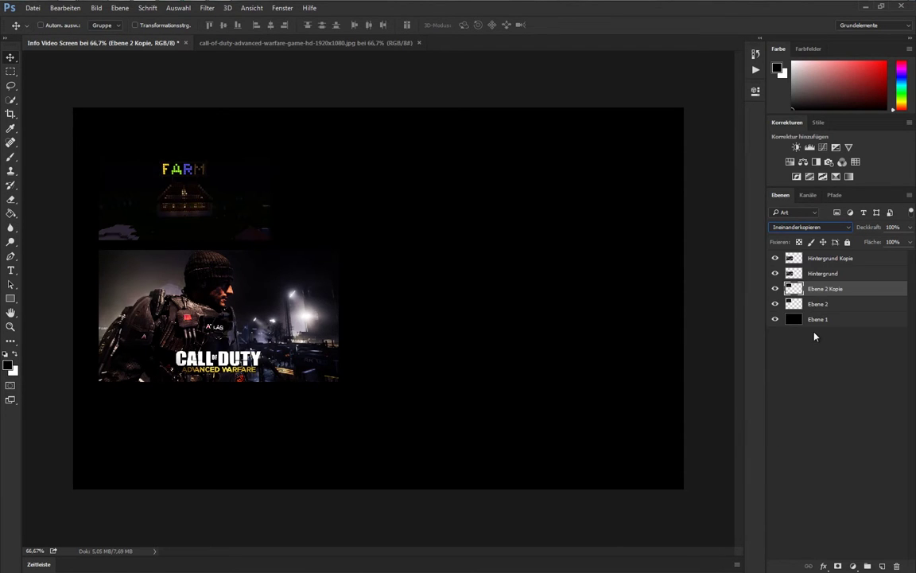
pyautogui.click(835, 230)
pyautogui.click(833, 228)
pyautogui.click(832, 242)
# Step through the blend modes on the FARM copy by scrolling the blend-mode list.
pyautogui.scroll(-1, 828, 230)
pyautogui.scroll(-1, 828, 231)
pyautogui.scroll(-1, 828, 231)
pyautogui.scroll(-1, 828, 230)
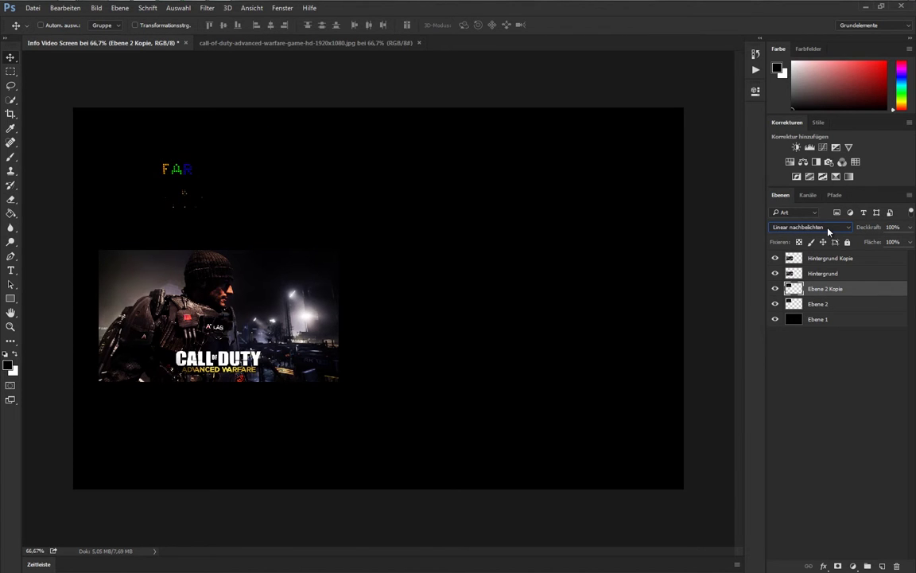
pyautogui.scroll(-2, 828, 231)
pyautogui.scroll(-1, 828, 231)
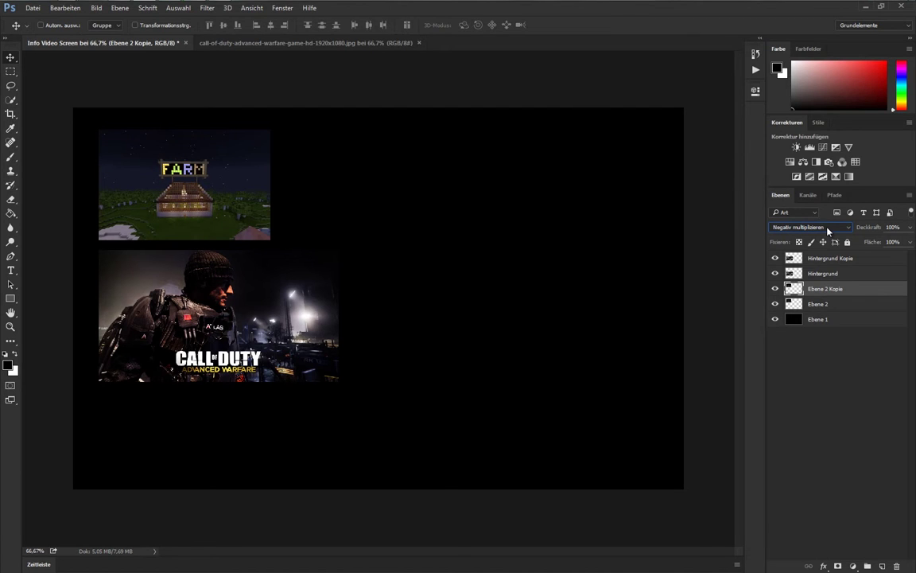
pyautogui.scroll(-1, 828, 230)
pyautogui.scroll(-1, 828, 230)
pyautogui.scroll(-1, 828, 230)
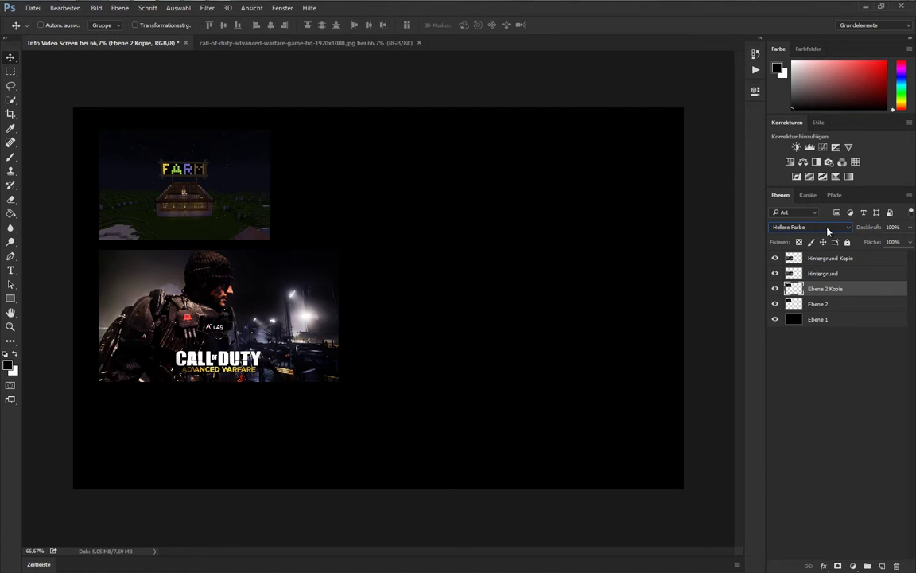
pyautogui.scroll(-1, 828, 230)
pyautogui.scroll(-1, 828, 231)
pyautogui.scroll(-1, 828, 231)
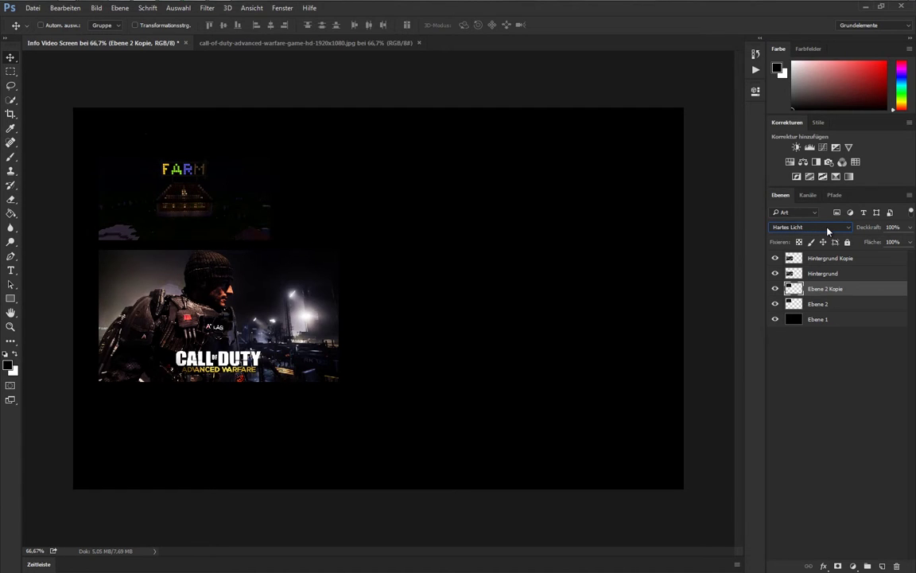
pyautogui.scroll(-1, 828, 231)
pyautogui.scroll(-1, 828, 230)
pyautogui.scroll(-1, 828, 231)
pyautogui.scroll(-1, 828, 231)
pyautogui.scroll(-1, 828, 231)
pyautogui.scroll(-1, 828, 231)
pyautogui.scroll(-1, 828, 231)
pyautogui.scroll(-1, 828, 231)
pyautogui.scroll(-1, 828, 231)
pyautogui.scroll(-1, 828, 231)
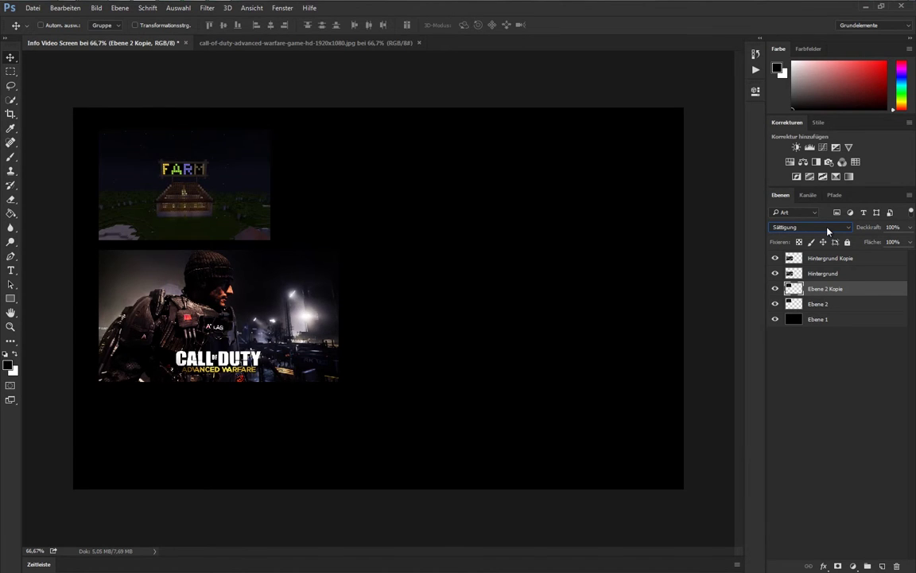
pyautogui.scroll(-1, 828, 231)
pyautogui.scroll(-1, 828, 230)
# Try Weiches Licht and Sprenkeln, scroll on to Negativ multiplizieren, then select Hintergrund Kopie.
pyautogui.click(828, 231)
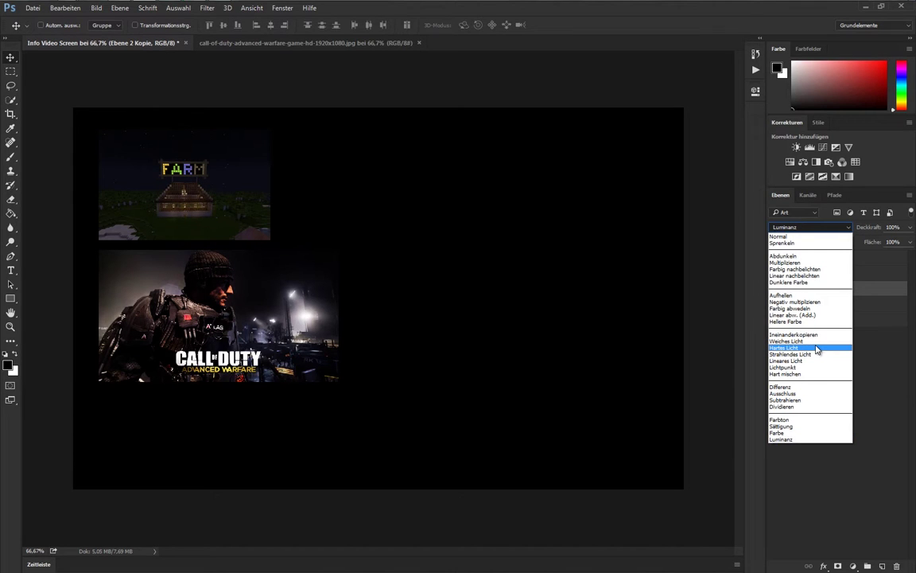
pyautogui.click(813, 342)
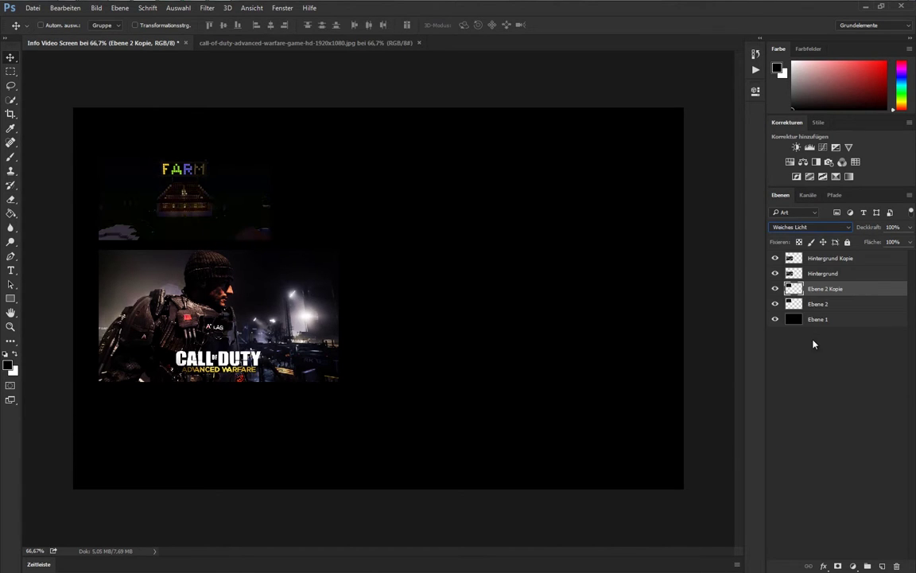
pyautogui.click(832, 227)
pyautogui.click(824, 243)
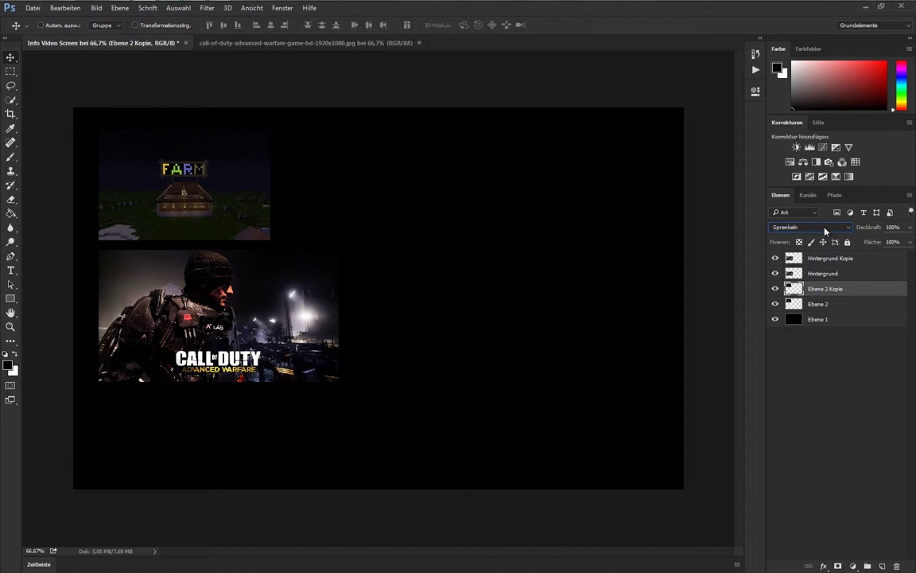
pyautogui.scroll(-1, 825, 230)
pyautogui.scroll(-1, 825, 229)
pyautogui.scroll(-1, 824, 230)
pyautogui.scroll(-1, 825, 230)
pyautogui.scroll(-1, 825, 230)
pyautogui.scroll(-1, 825, 230)
pyautogui.scroll(-1, 825, 229)
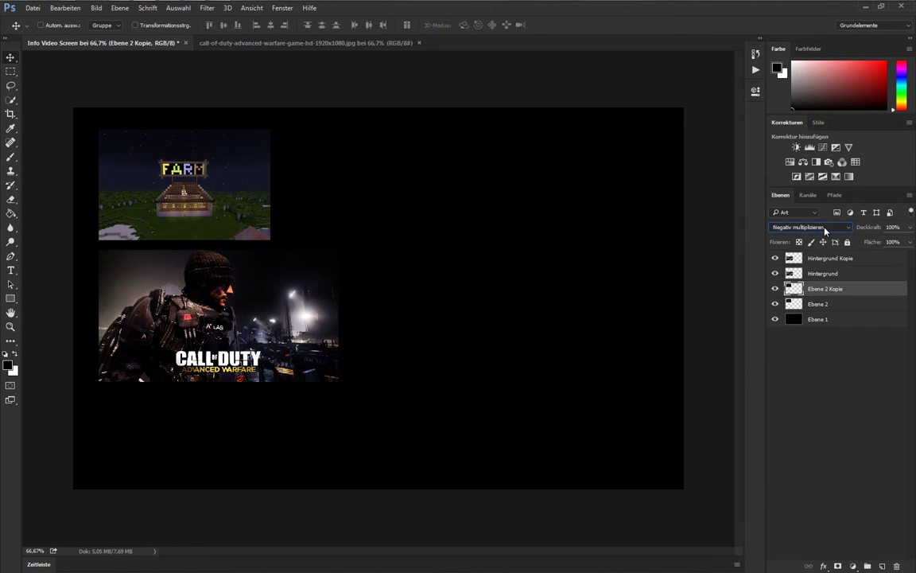
pyautogui.click(858, 263)
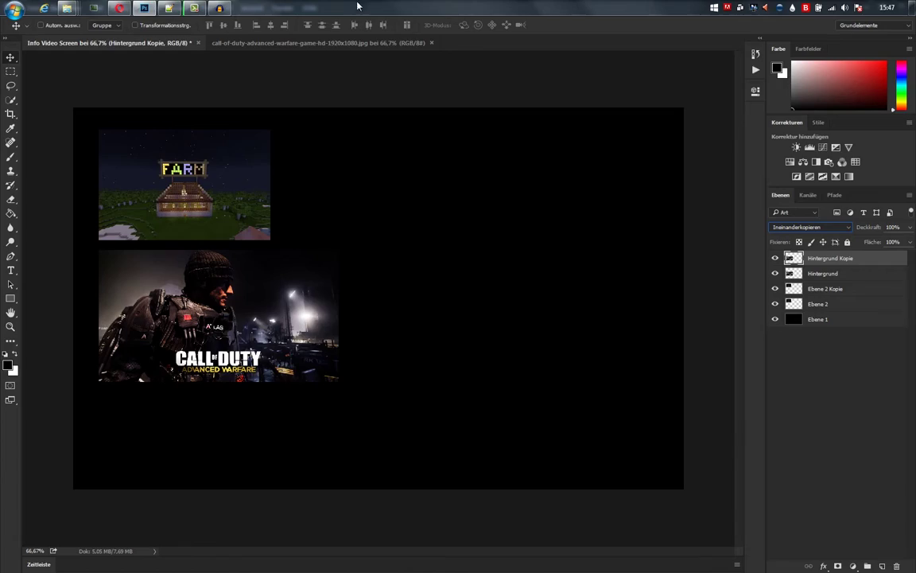
# Search Google Images for 'teamspeak'.
pyautogui.click(119, 8)
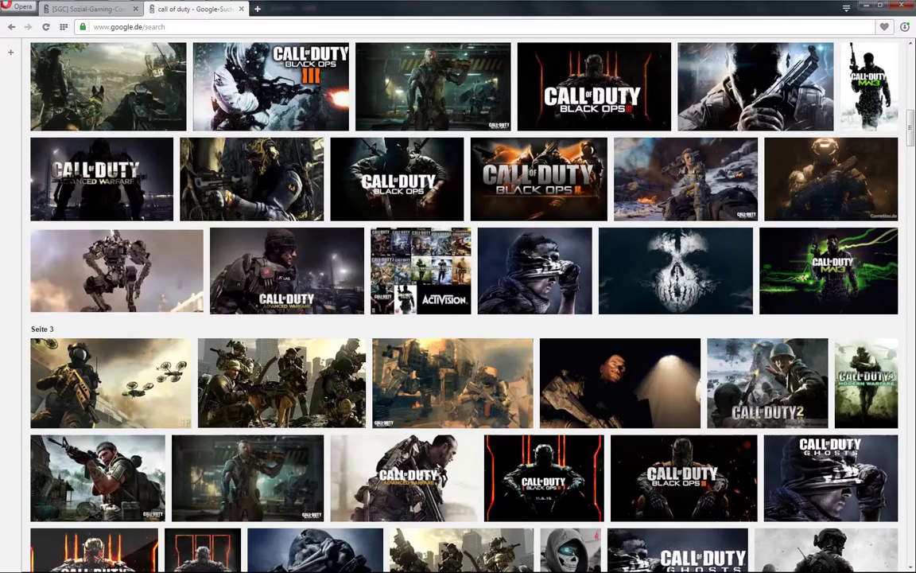
pyautogui.scroll(15, 325, 185)
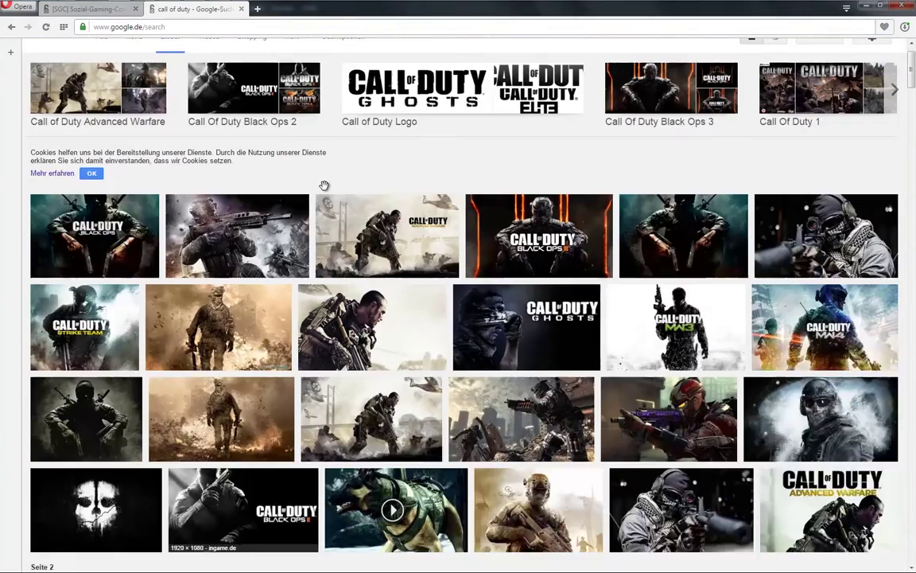
pyautogui.scroll(2, 325, 185)
pyautogui.moveTo(220, 53); pyautogui.dragTo(30, 44)
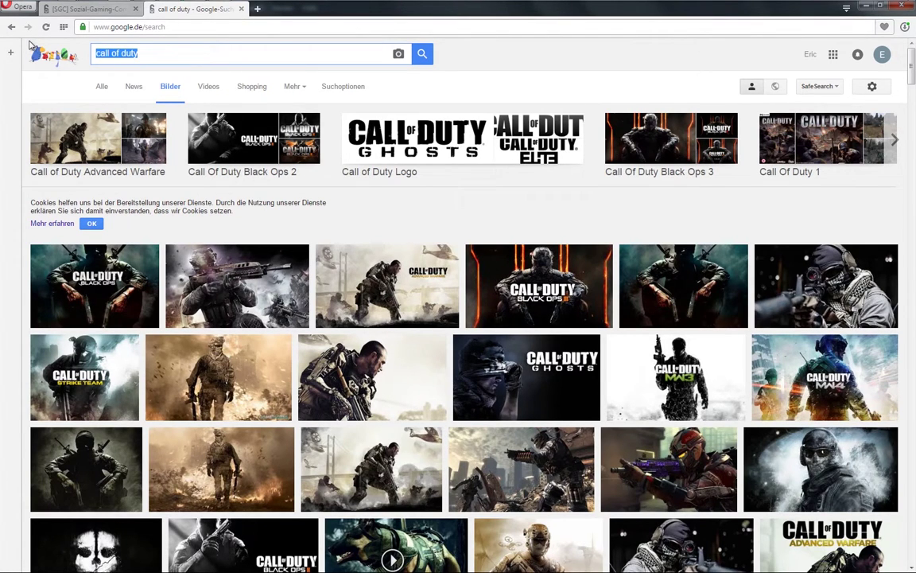
pyautogui.write('teamspeak')
pyautogui.press('Return')
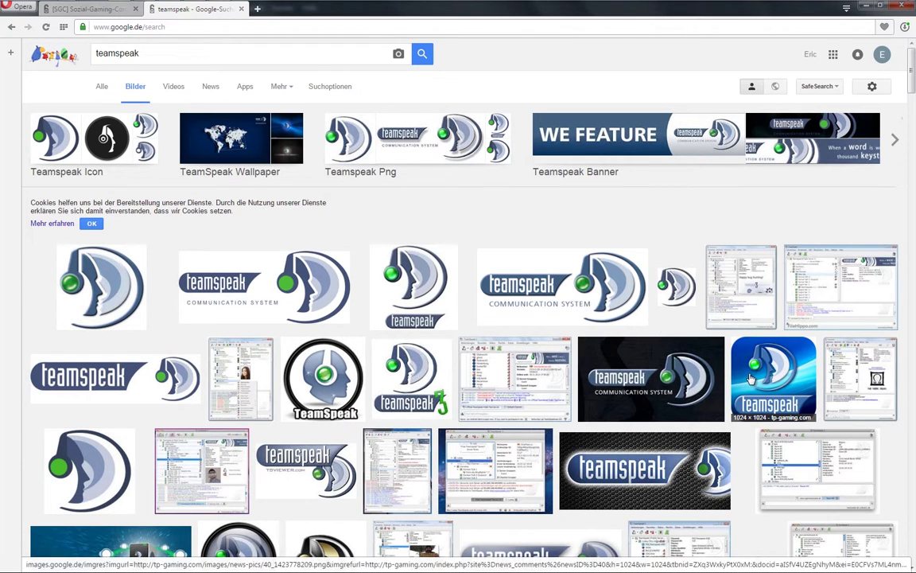
# Save the full-size 1024 × 1024 TeamSpeak logo as a PNG in Pictures, then close its tab.
pyautogui.rightClick(751, 378)
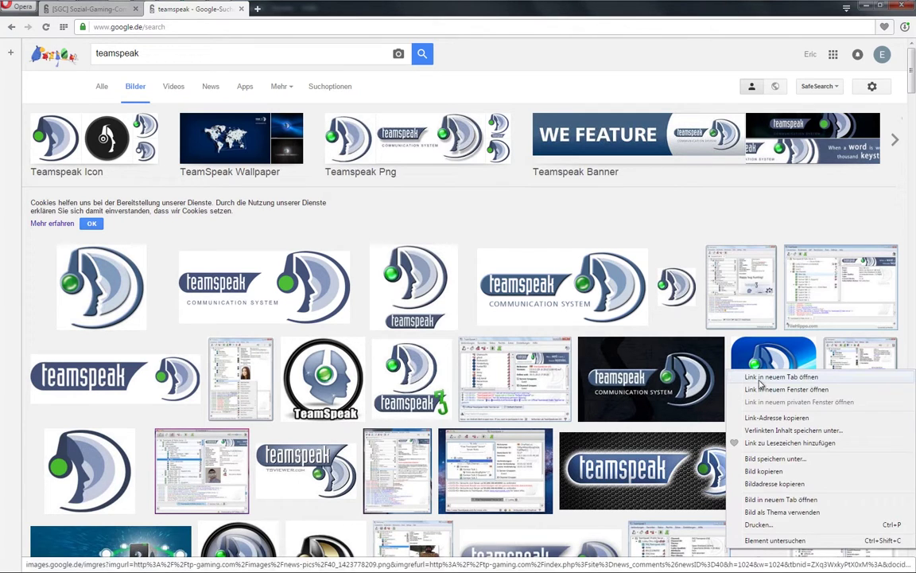
pyautogui.click(756, 380)
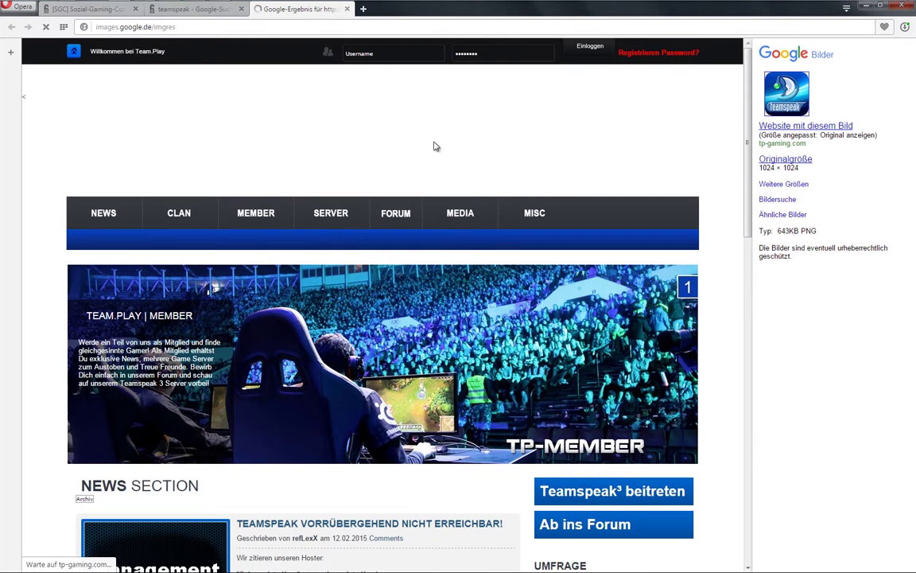
pyautogui.click(786, 159)
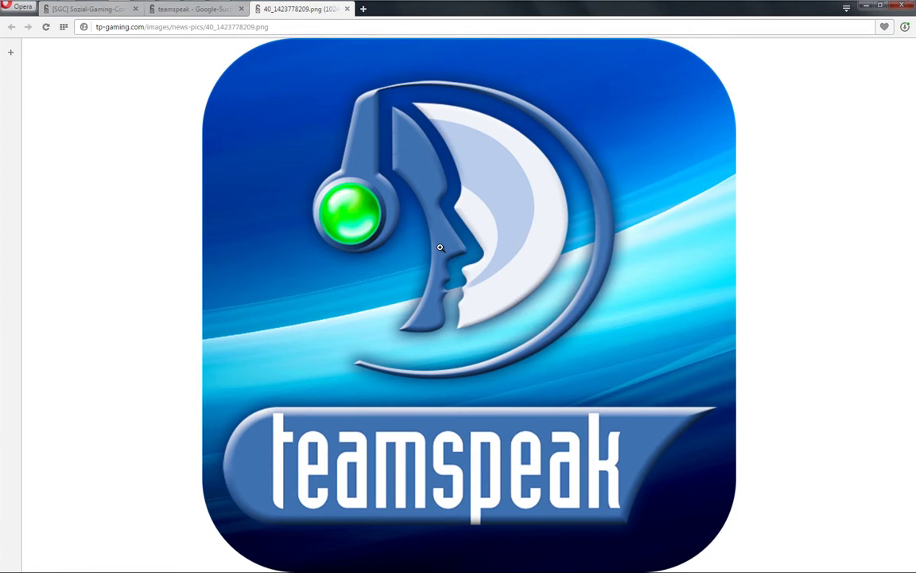
pyautogui.rightClick(444, 248)
pyautogui.click(531, 259)
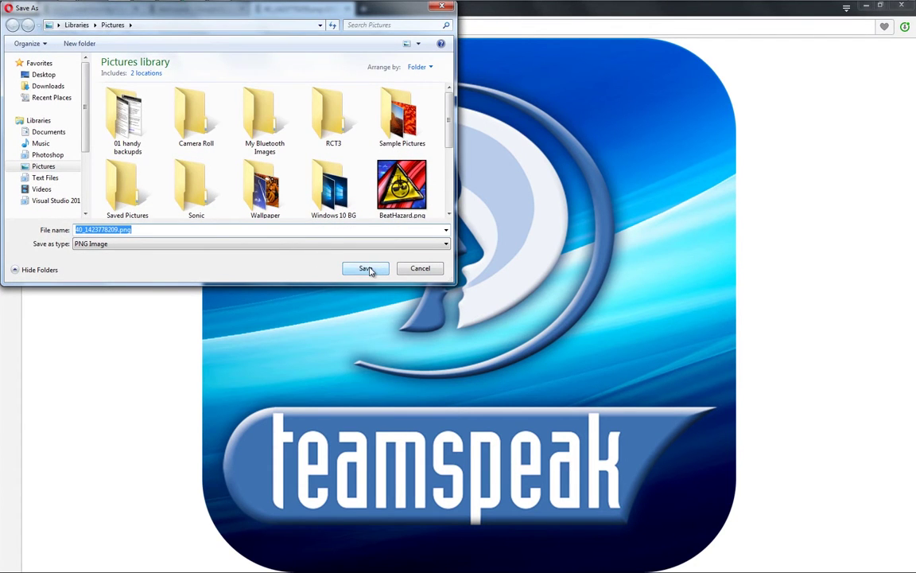
pyautogui.click(365, 269)
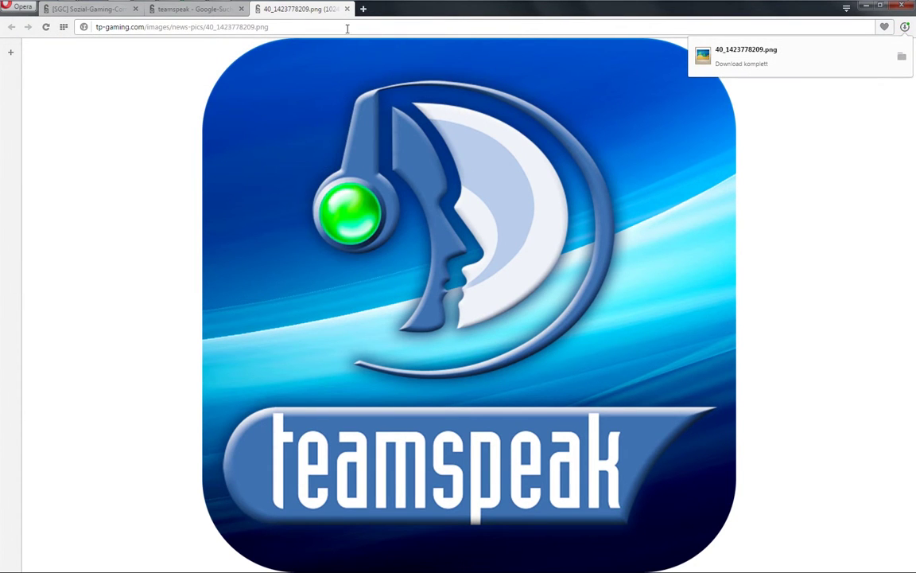
pyautogui.middleClick(311, 7)
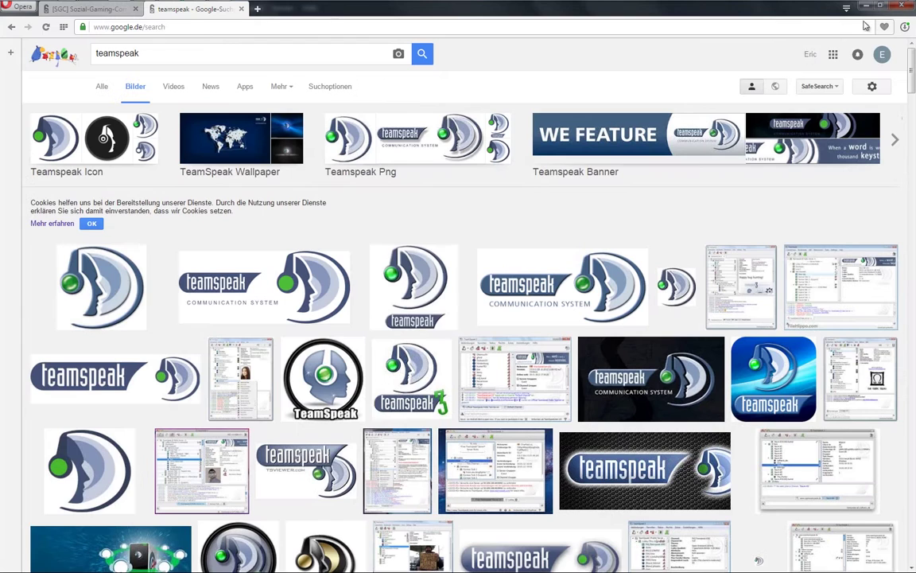
# Drag 40_1423778209.png from the Pictures library onto the Photoshop document tab.
pyautogui.click(865, 7)
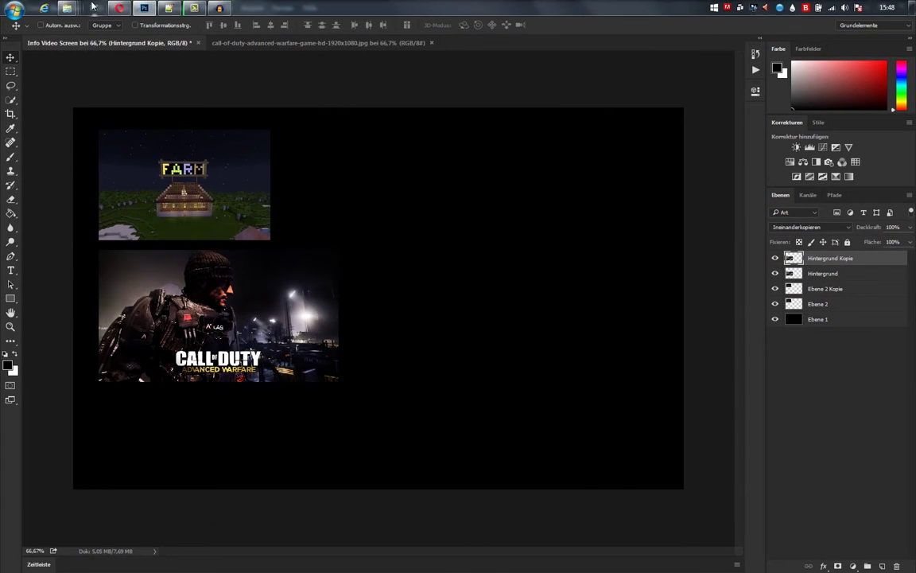
pyautogui.moveTo(67, 8)
pyautogui.click(272, 82)
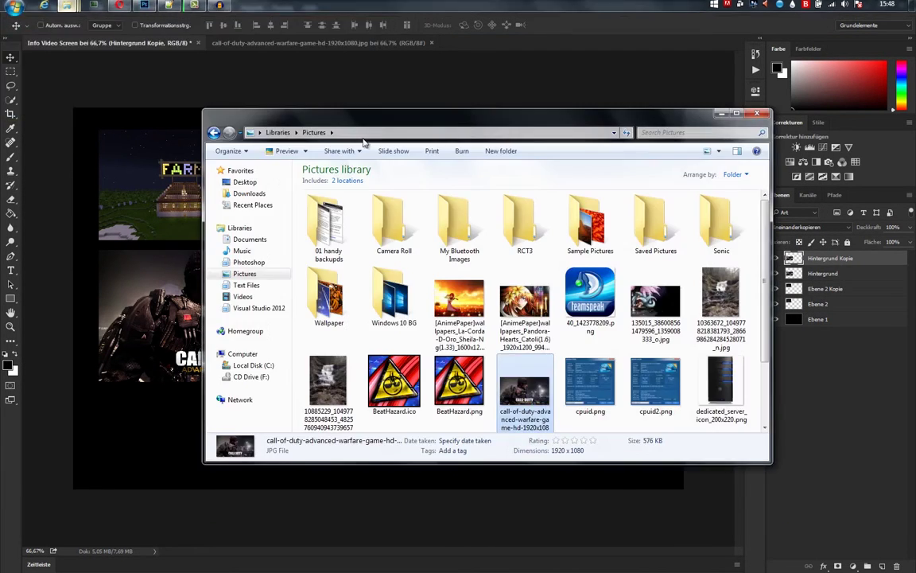
pyautogui.click(591, 298)
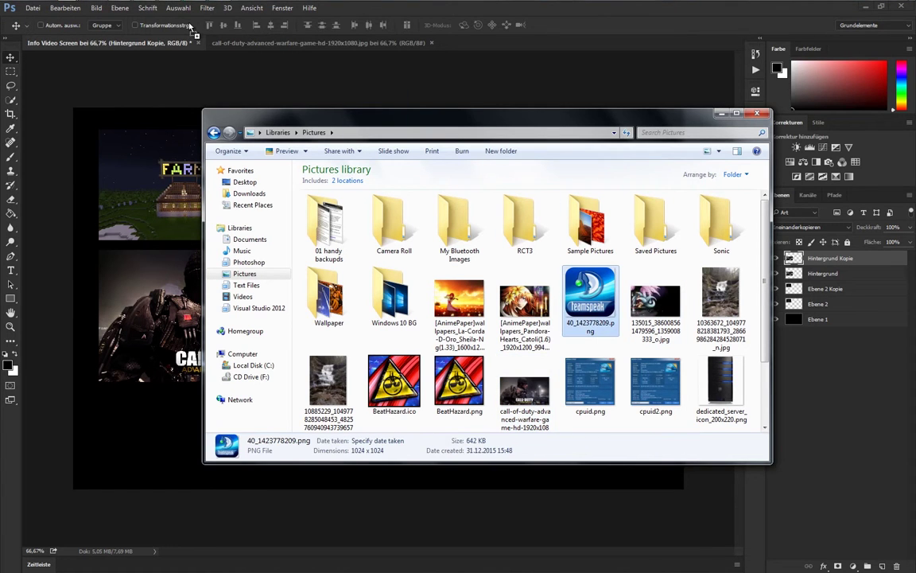
pyautogui.moveTo(191, 28); pyautogui.dragTo(475, 46)
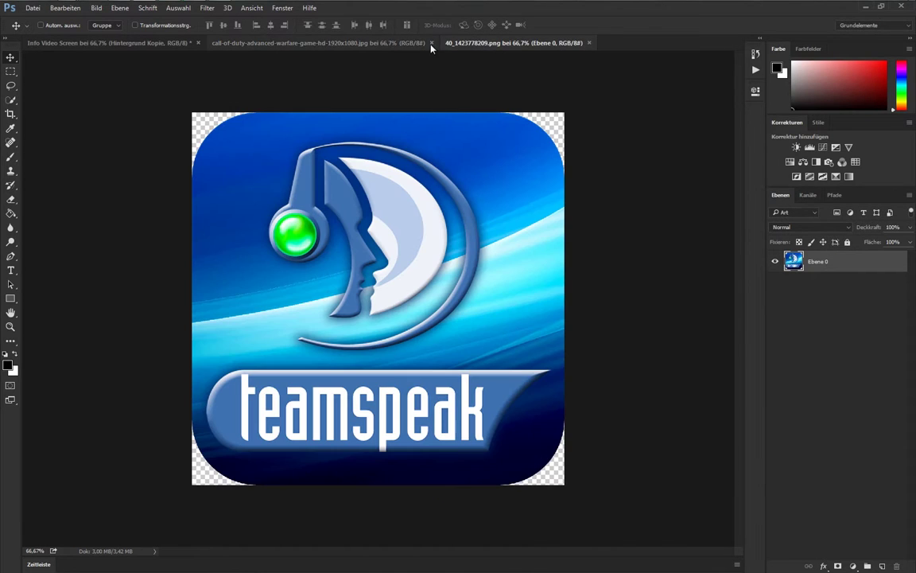
# Close the Call of Duty file, duplicate the logo layer into Info Video Screen, and close the PNG.
pyautogui.click(431, 43)
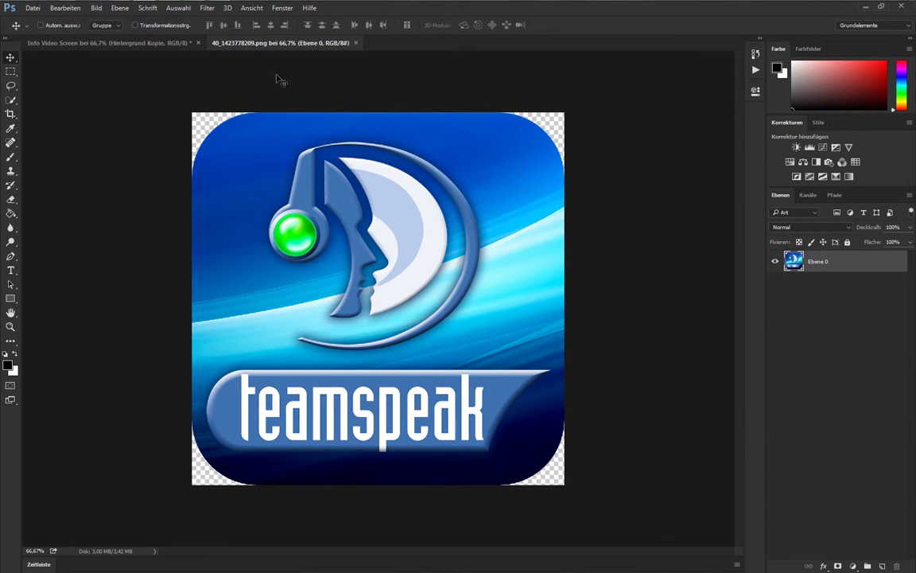
pyautogui.rightClick(840, 268)
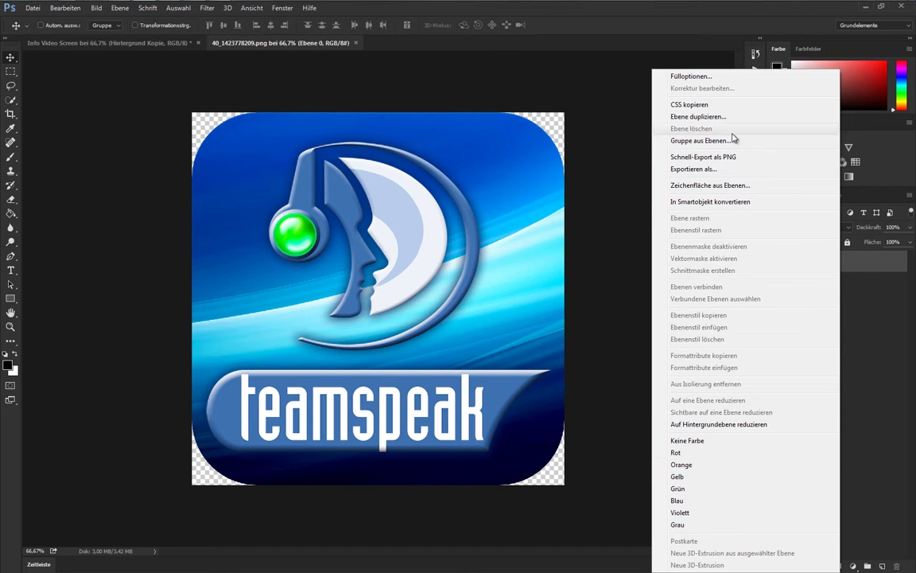
pyautogui.click(677, 117)
pyautogui.click(448, 214)
pyautogui.click(413, 225)
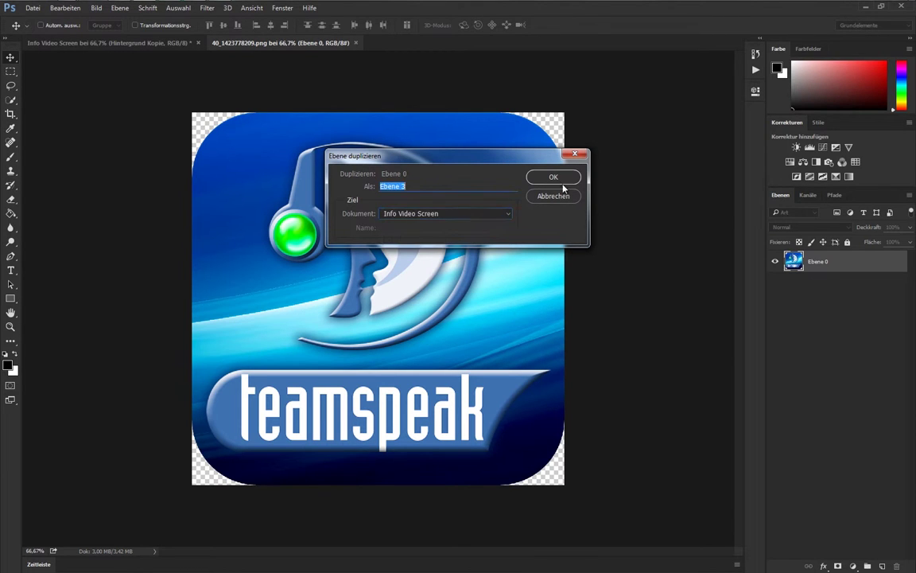
pyautogui.click(567, 178)
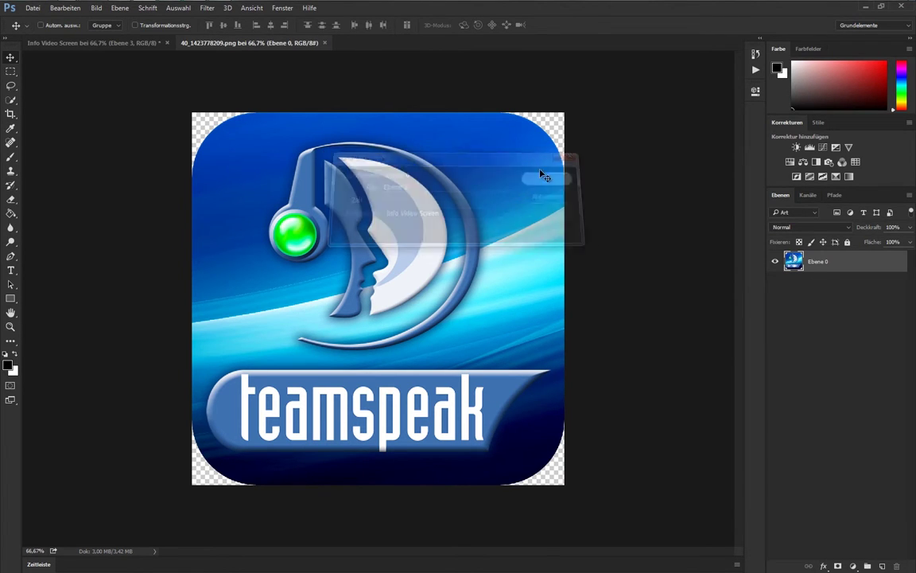
pyautogui.click(324, 43)
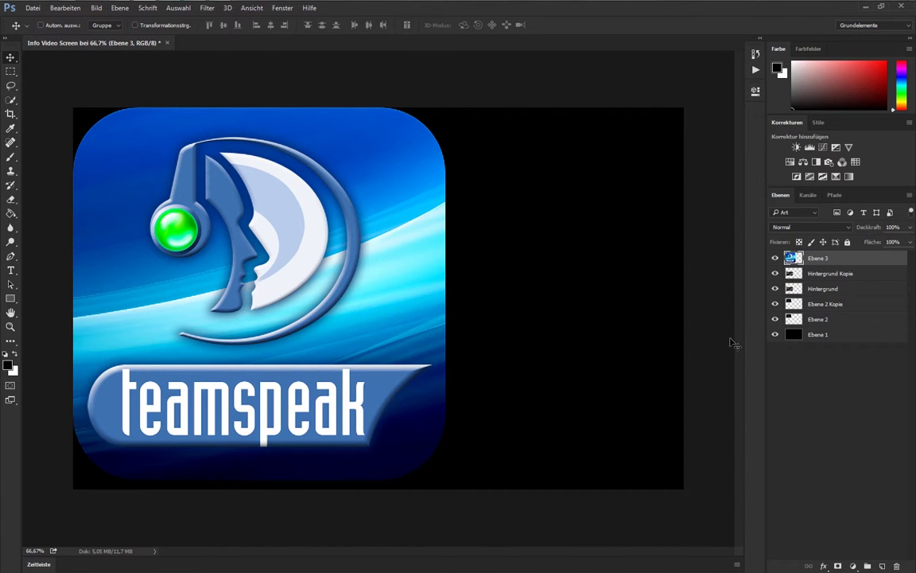
# Shrink the TeamSpeak logo to thumbnail size and move it beside the FARM thumbnail.
pyautogui.hotkey('ctrl', 't')
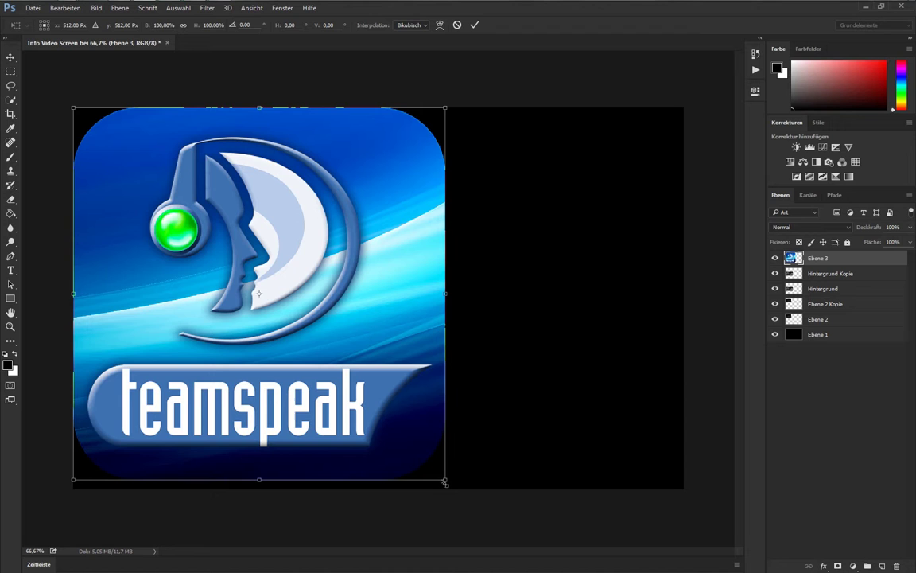
pyautogui.moveTo(445, 482)
pyautogui.mouseDown()
pyautogui.moveTo(275, 321)
pyautogui.moveTo(241, 272)
pyautogui.mouseUp()
pyautogui.moveTo(331, 237)
pyautogui.mouseDown()
pyautogui.moveTo(386, 268)
pyautogui.moveTo(396, 240)
pyautogui.moveTo(389, 245)
pyautogui.mouseUp()
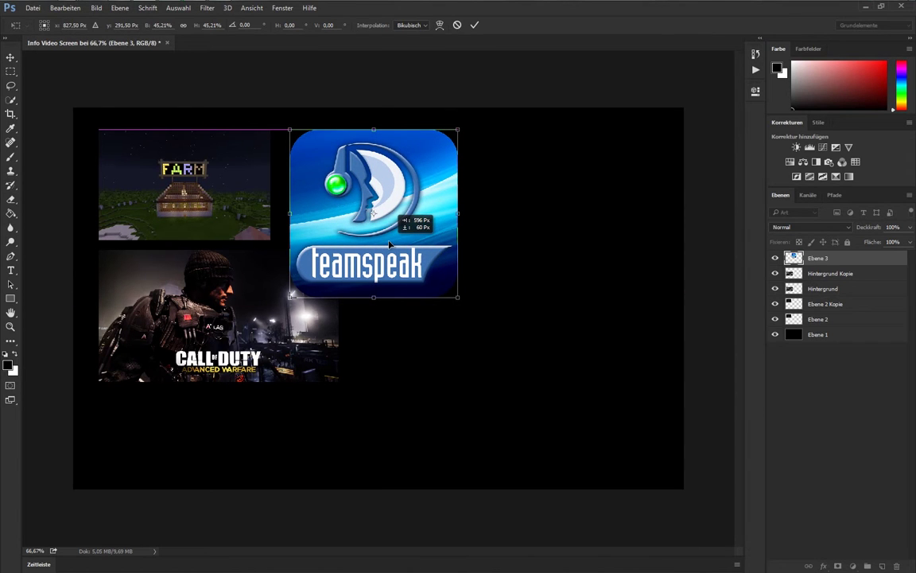
pyautogui.moveTo(456, 297)
pyautogui.mouseDown()
pyautogui.moveTo(391, 243)
pyautogui.moveTo(385, 216)
pyautogui.mouseUp()
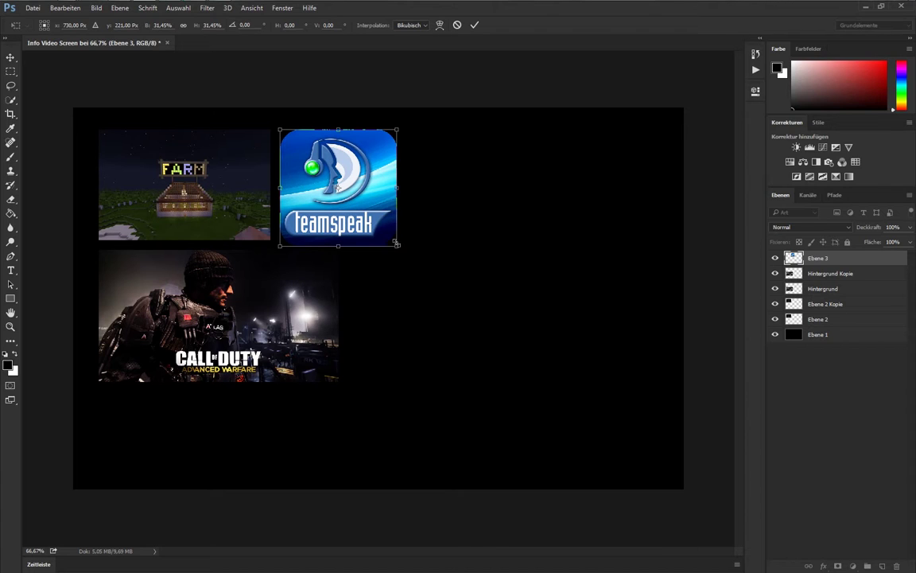
pyautogui.moveTo(397, 245); pyautogui.dragTo(388, 239)
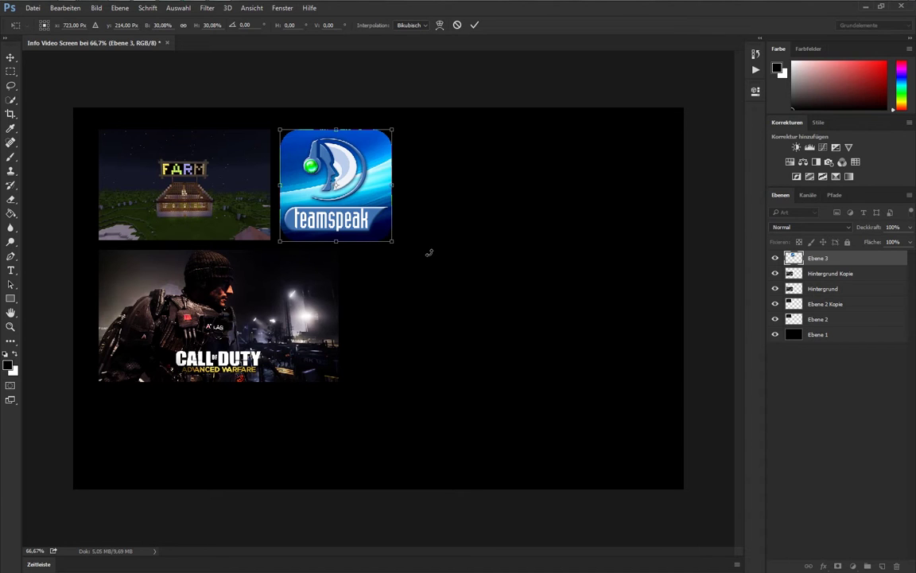
pyautogui.press('Return')
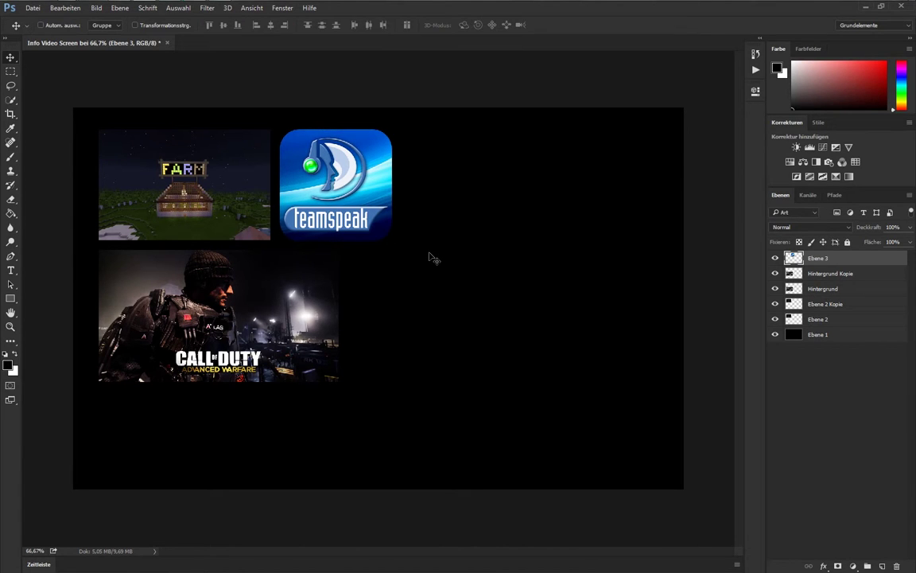
# Fine-tune the logo size with a second small transform and apply it.
pyautogui.hotkey('ctrl', 't')
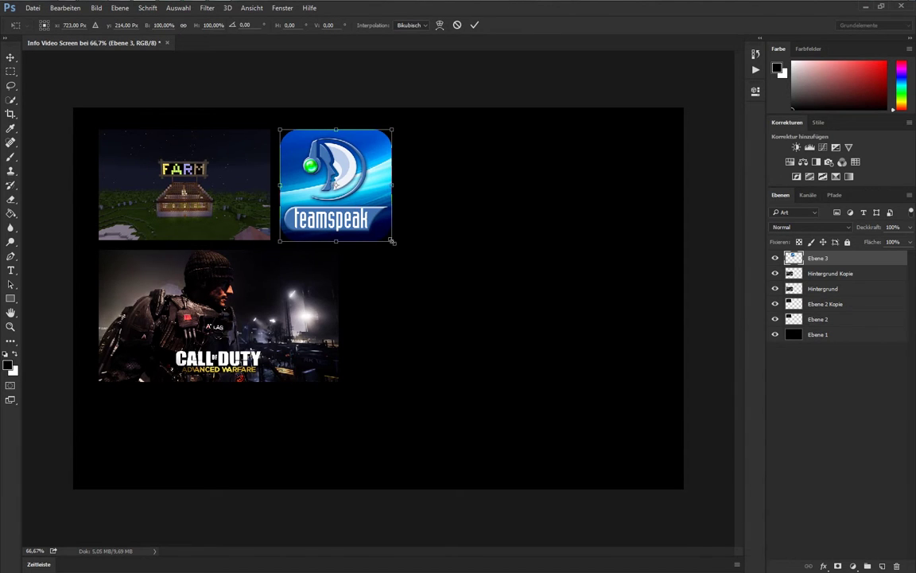
pyautogui.moveTo(392, 240); pyautogui.dragTo(395, 243)
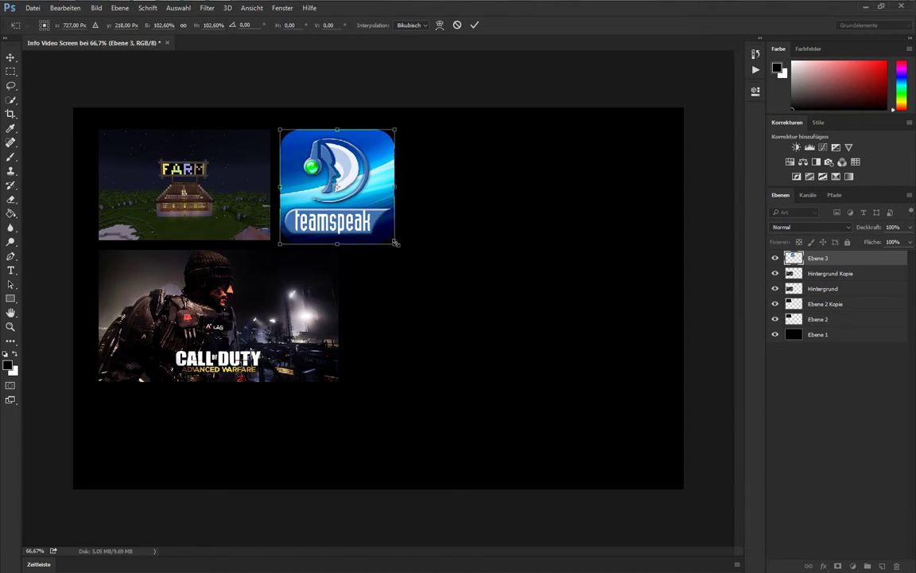
pyautogui.moveTo(395, 243); pyautogui.dragTo(391, 241)
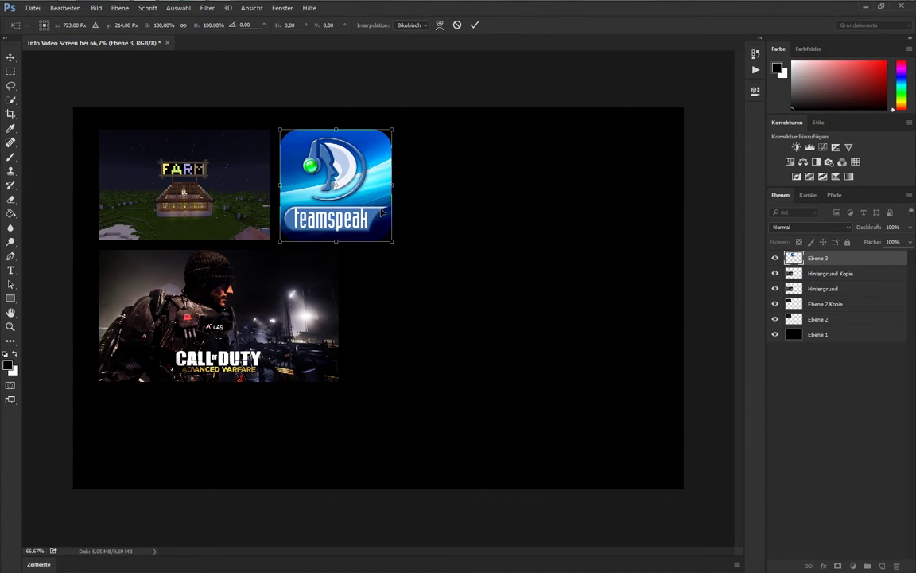
pyautogui.press('Return')
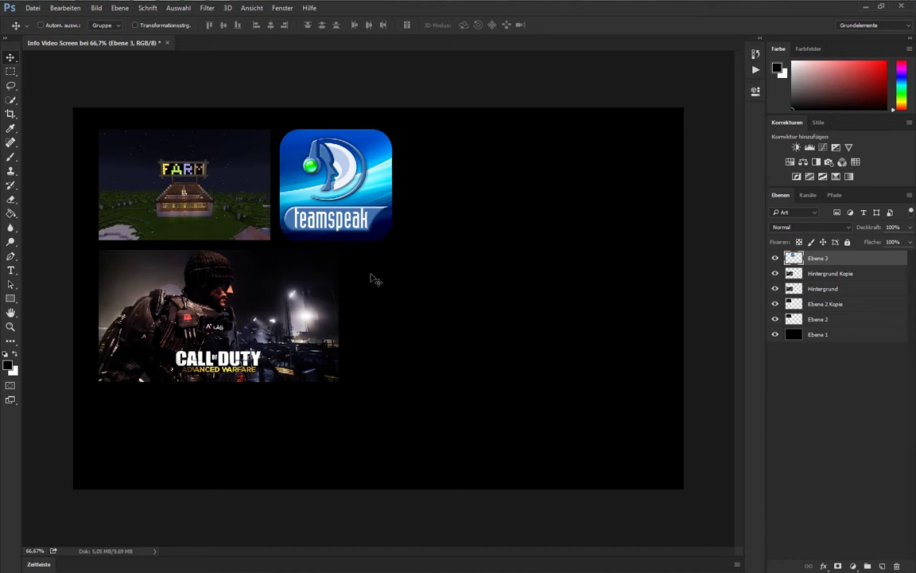
pyautogui.moveTo(149, 8)
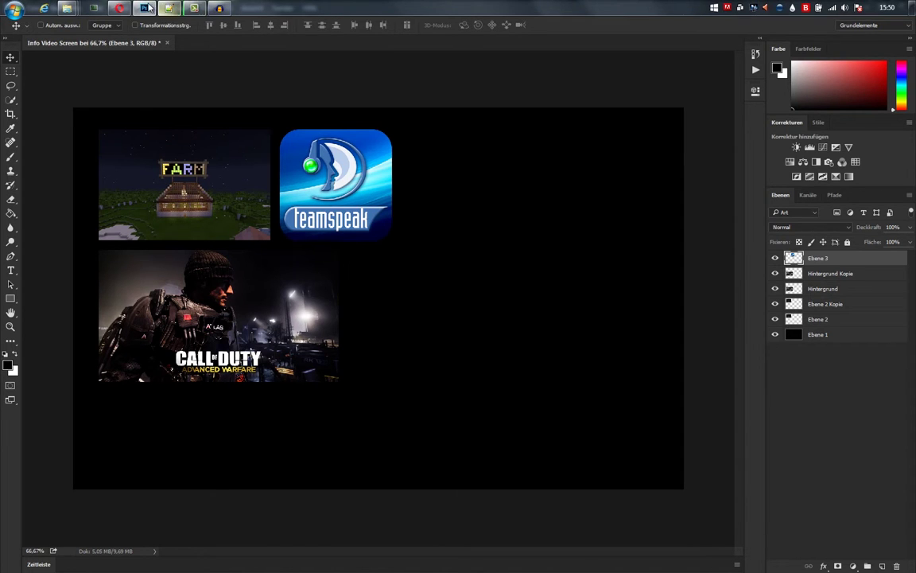
# Minimise Opera, reload the hosts file in Notepad++, view template_class.inc.php, then minimise Notepad++.
pyautogui.click(119, 8)
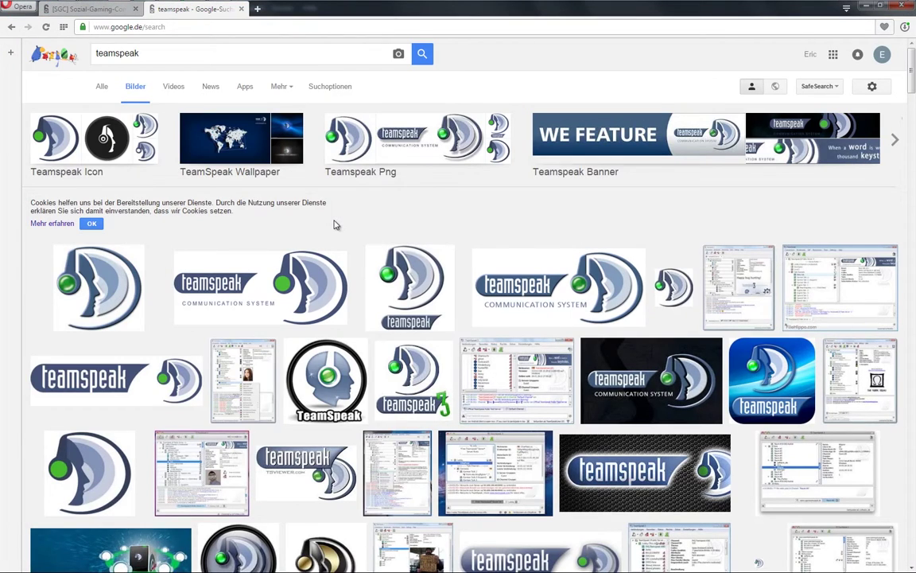
pyautogui.click(865, 6)
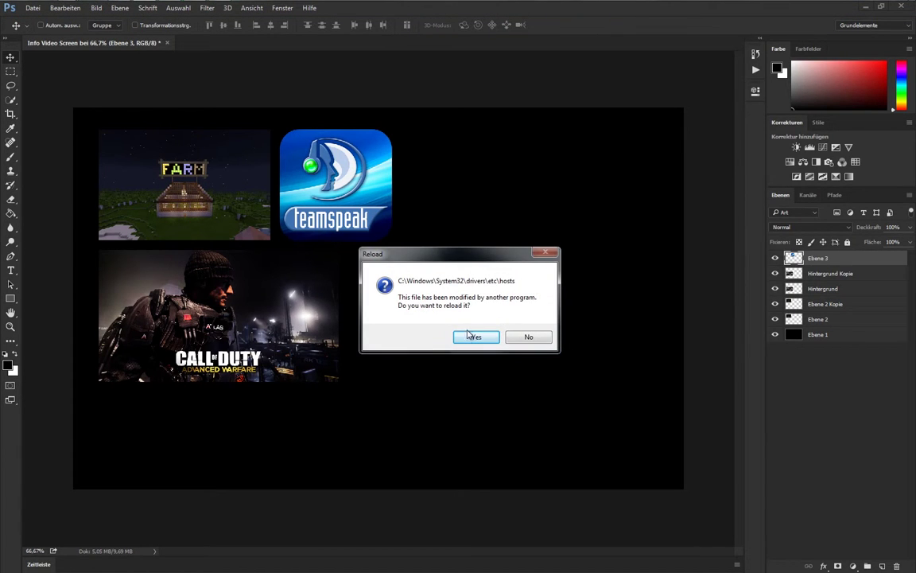
pyautogui.click(519, 338)
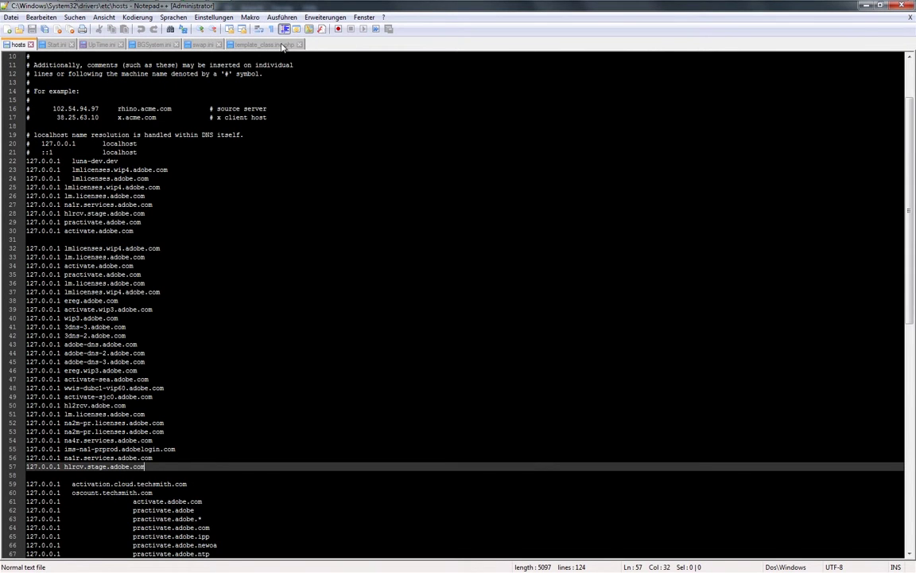
pyautogui.click(253, 43)
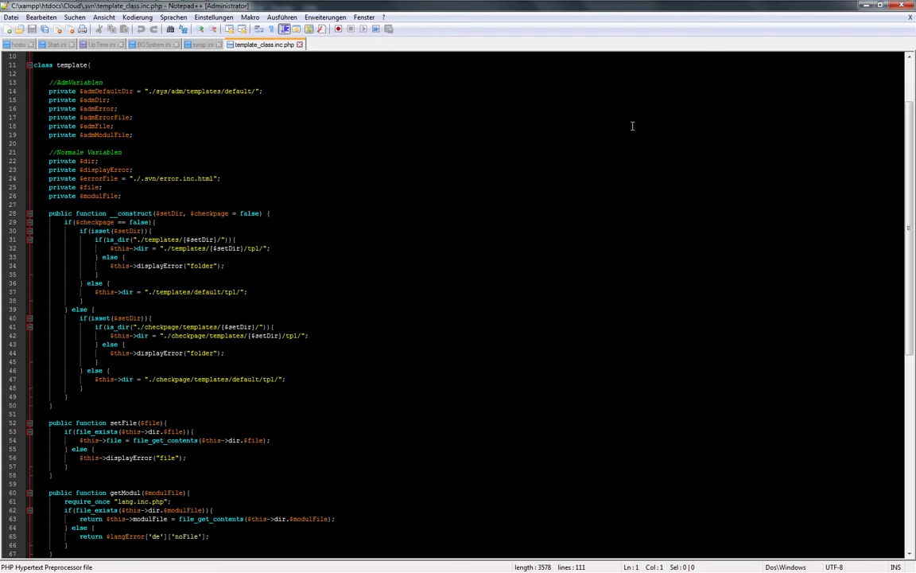
pyautogui.click(865, 6)
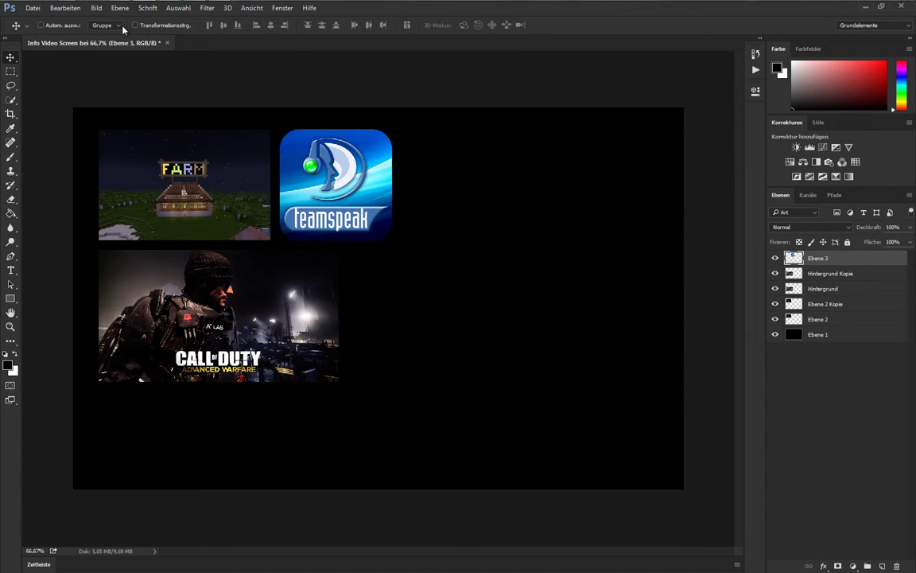
# Create Unbenannt-1, a transparent 1680 × 1050 px document using the Zwischenablage preset.
pyautogui.click(32, 8)
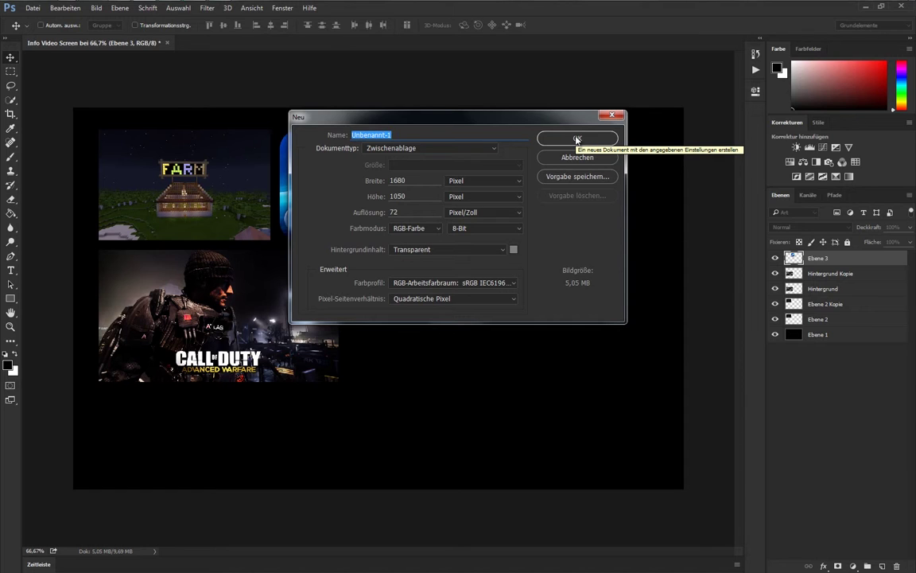
pyautogui.click(577, 140)
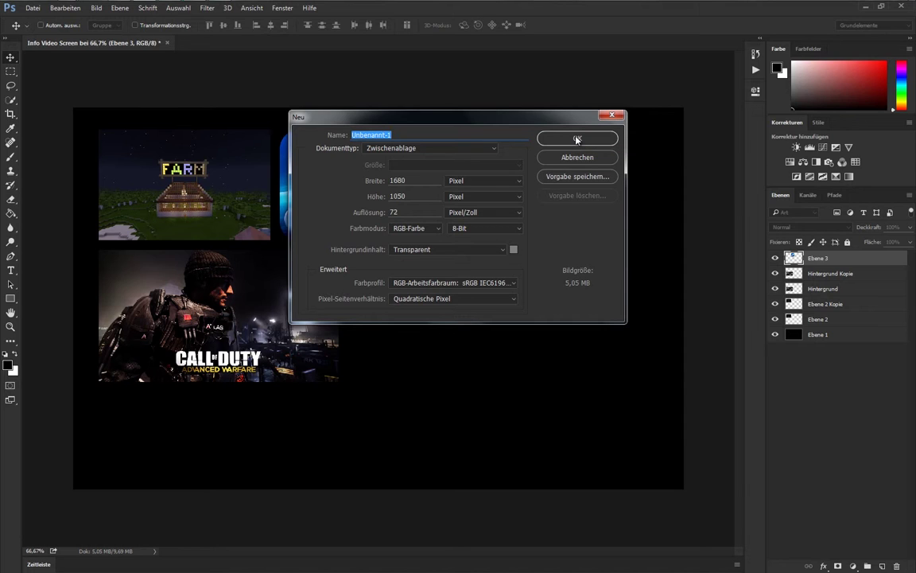
pyautogui.click(577, 139)
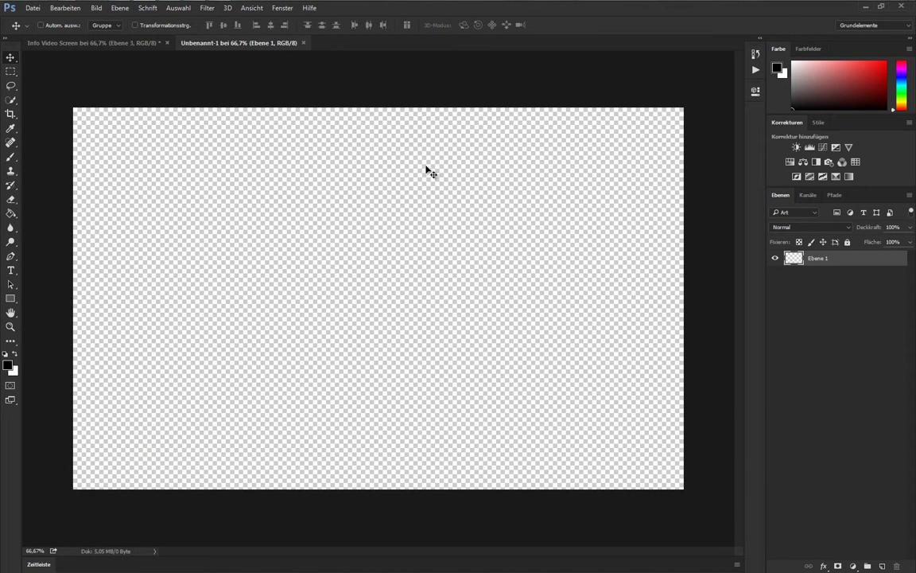
# Paste the code screenshot into Unbenannt-1, marquee-select its code area, then close the document.
pyautogui.hotkey('ctrl', 'v')
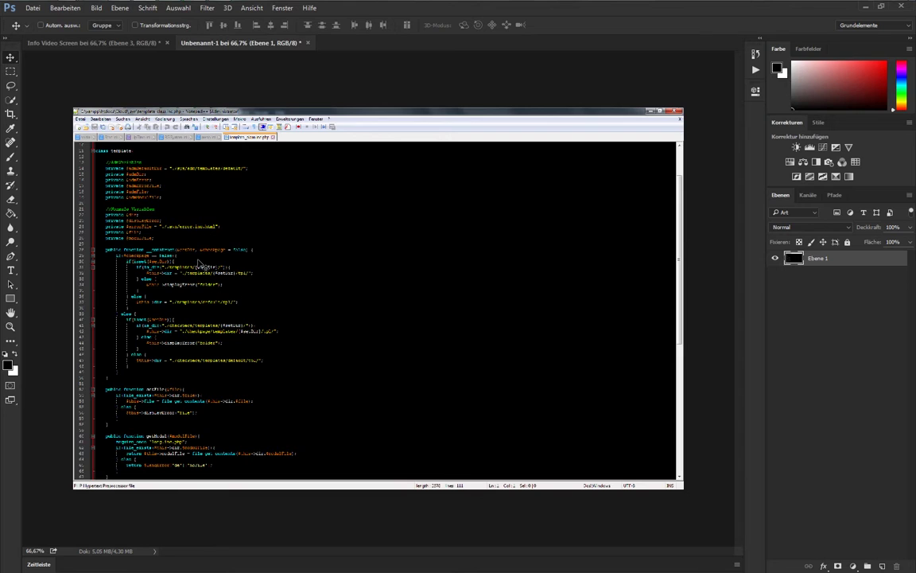
pyautogui.click(11, 71)
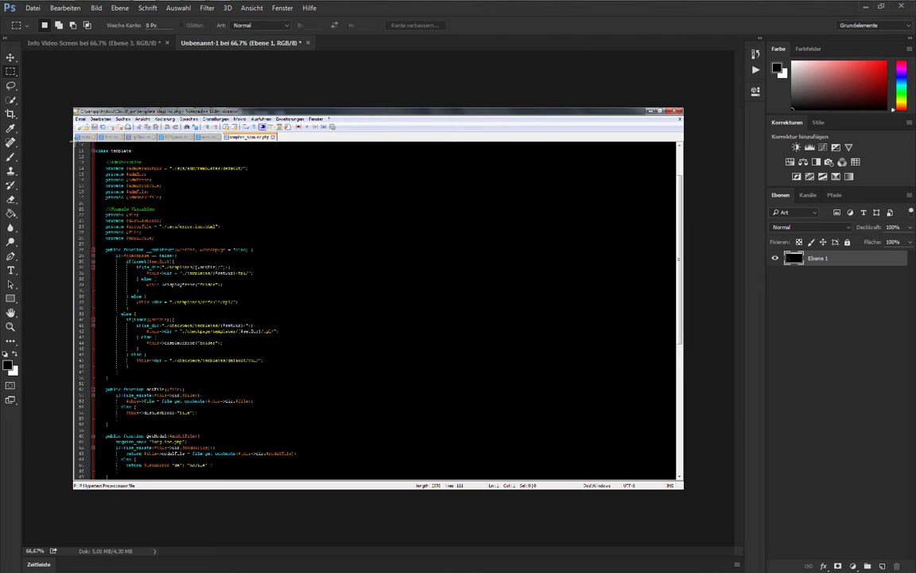
pyautogui.moveTo(74, 141)
pyautogui.mouseDown()
pyautogui.moveTo(317, 474)
pyautogui.moveTo(431, 478)
pyautogui.mouseUp()
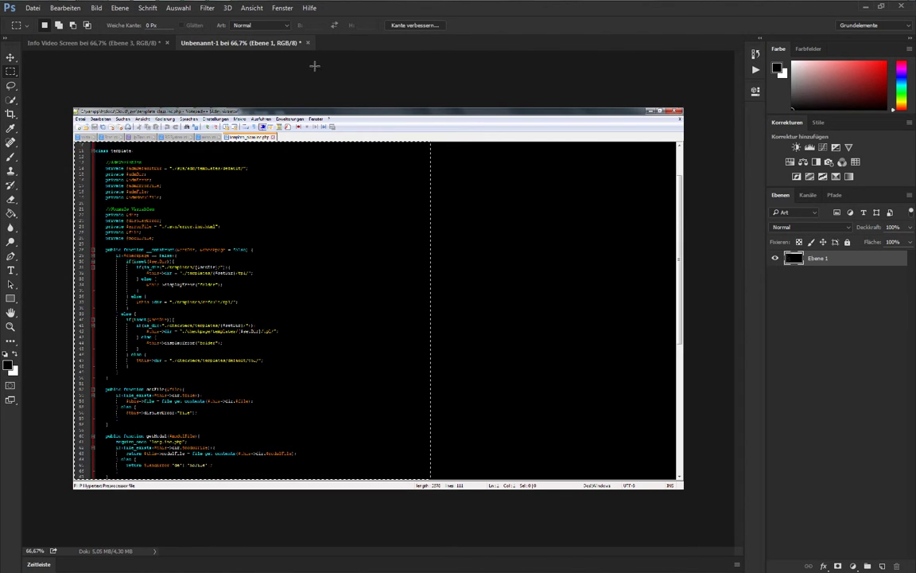
pyautogui.click(306, 43)
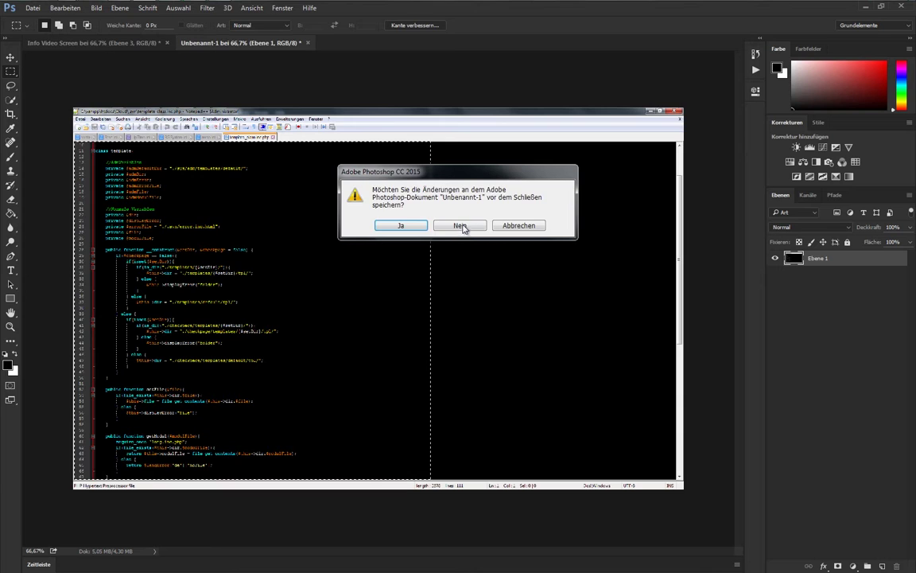
# Discard Unbenannt-1 unsaved, paste the code into the collage as Ebene 4, and select its top strip.
pyautogui.click(461, 226)
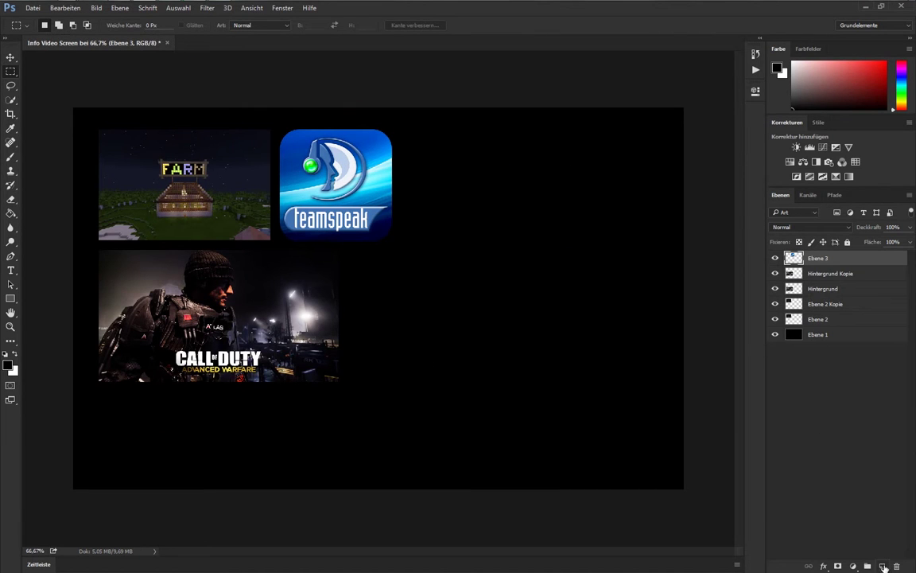
pyautogui.hotkey('ctrl', 'v')
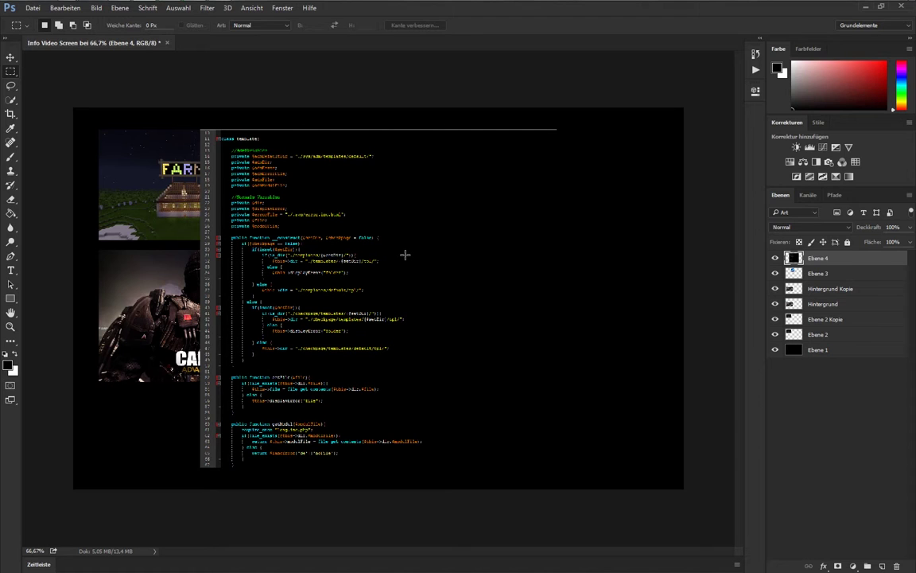
pyautogui.hotkey('ctrl', 't')
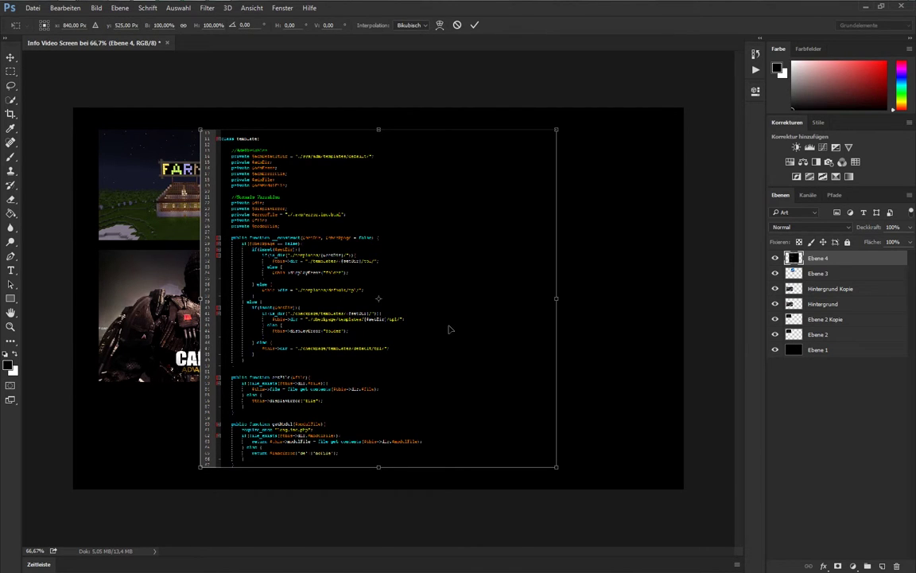
pyautogui.press('Return')
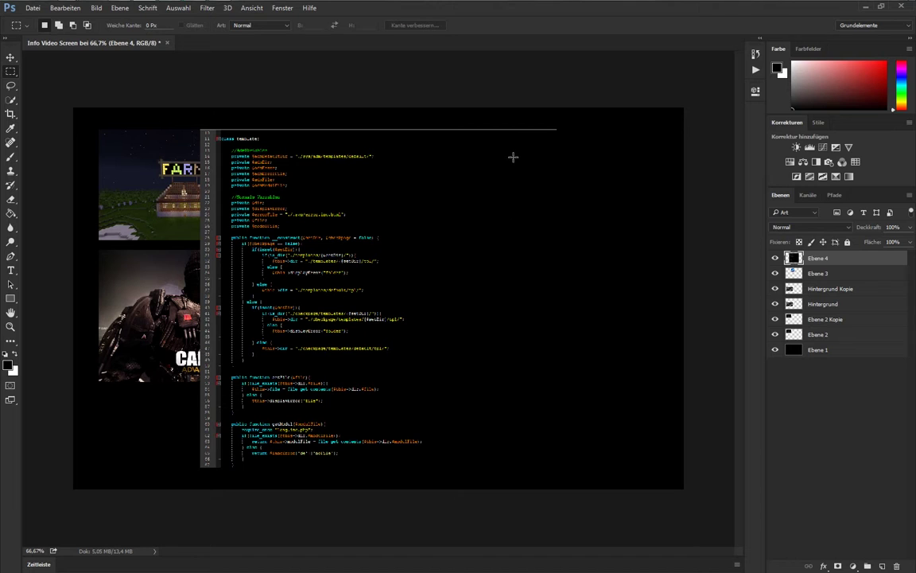
pyautogui.moveTo(195, 118); pyautogui.dragTo(564, 129)
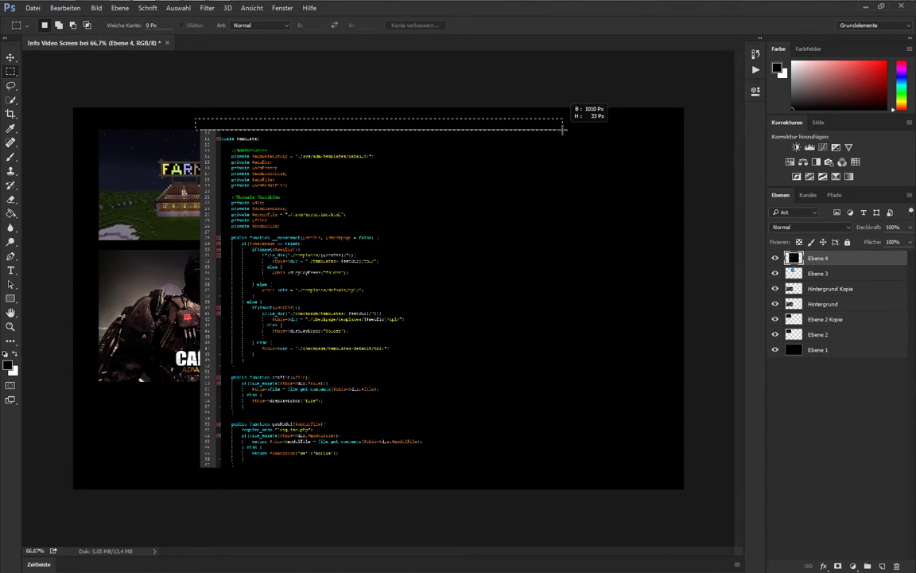
pyautogui.moveTo(563, 129); pyautogui.dragTo(565, 131)
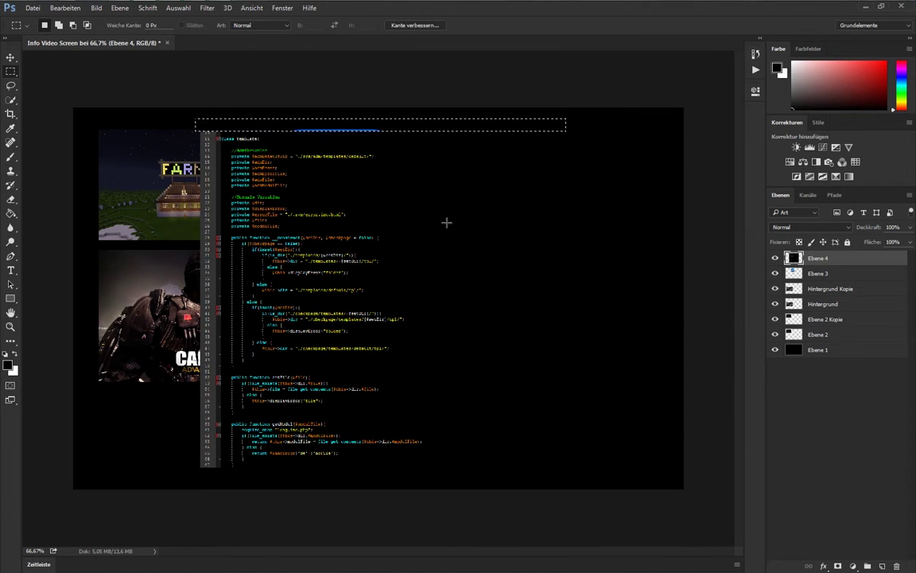
# Scale the code panel to about 65% and place it beside Call of Duty, below the TeamSpeak logo.
pyautogui.click(11, 57)
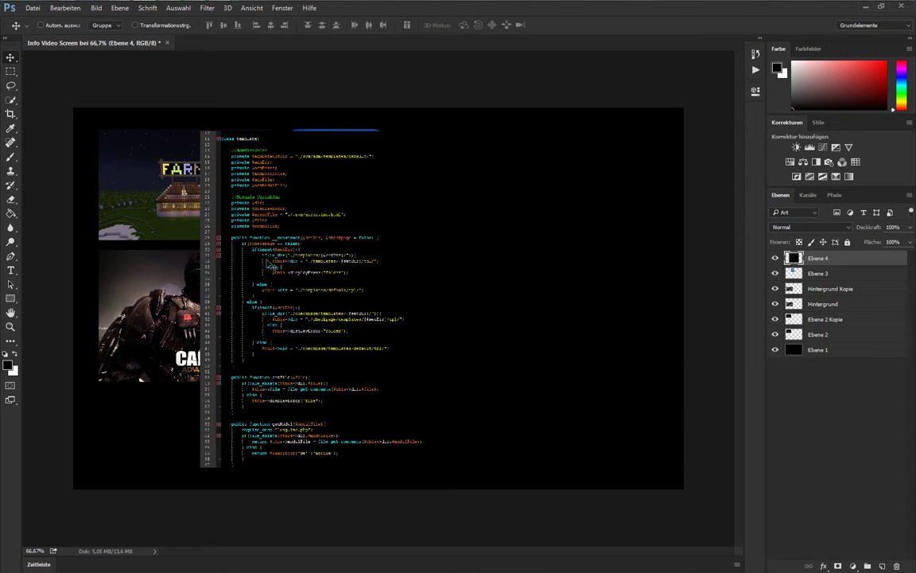
pyautogui.moveTo(265, 262); pyautogui.dragTo(417, 255)
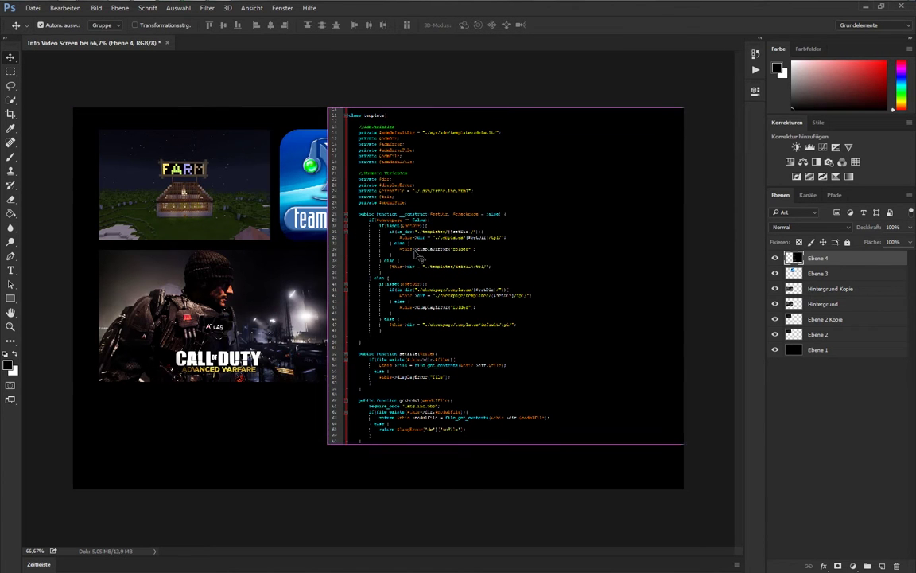
pyautogui.hotkey('ctrl', 't')
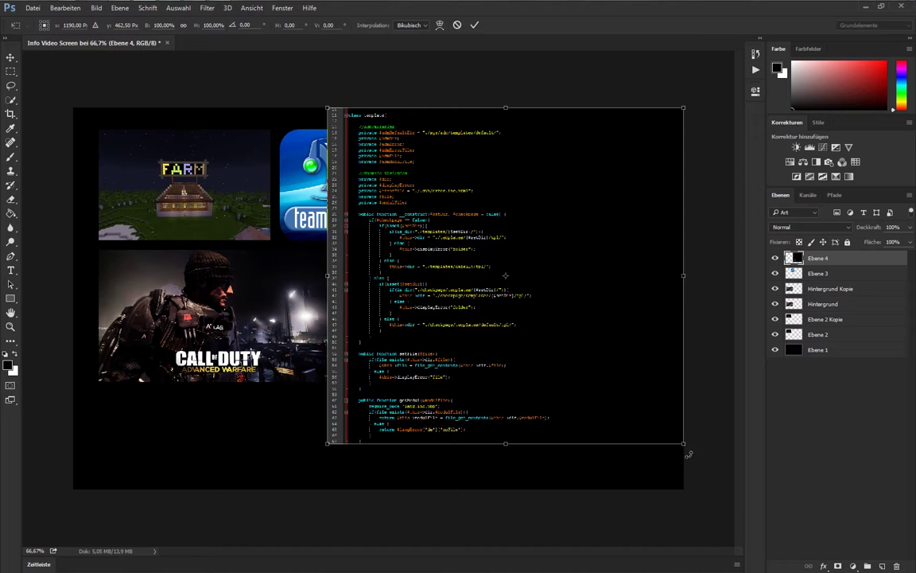
pyautogui.moveTo(685, 445); pyautogui.dragTo(536, 304)
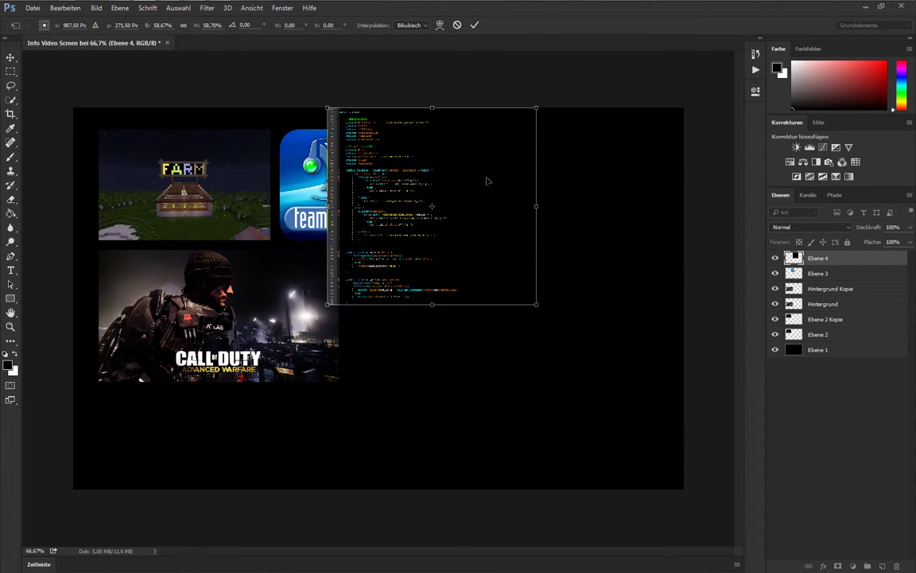
pyautogui.moveTo(487, 182)
pyautogui.mouseDown()
pyautogui.moveTo(518, 337)
pyautogui.moveTo(505, 319)
pyautogui.mouseUp()
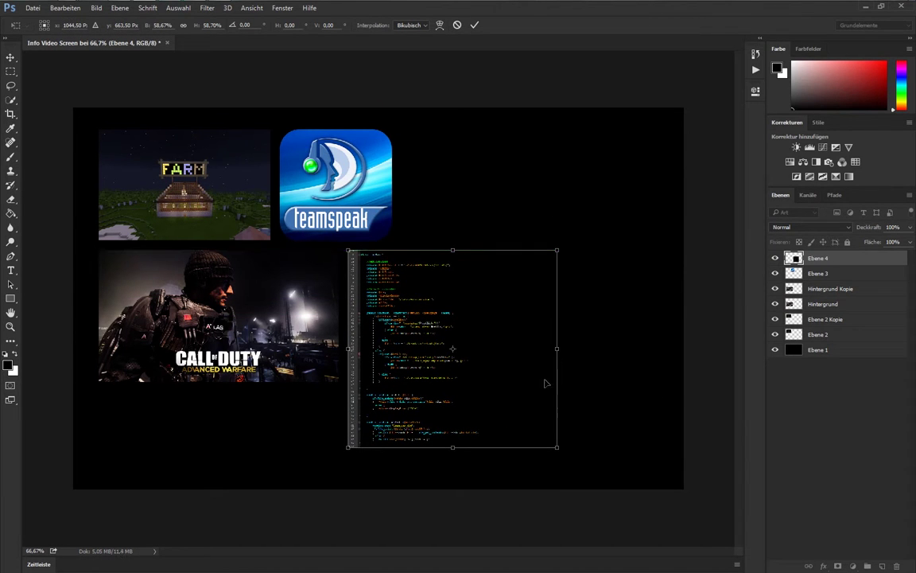
pyautogui.moveTo(558, 448); pyautogui.dragTo(581, 472)
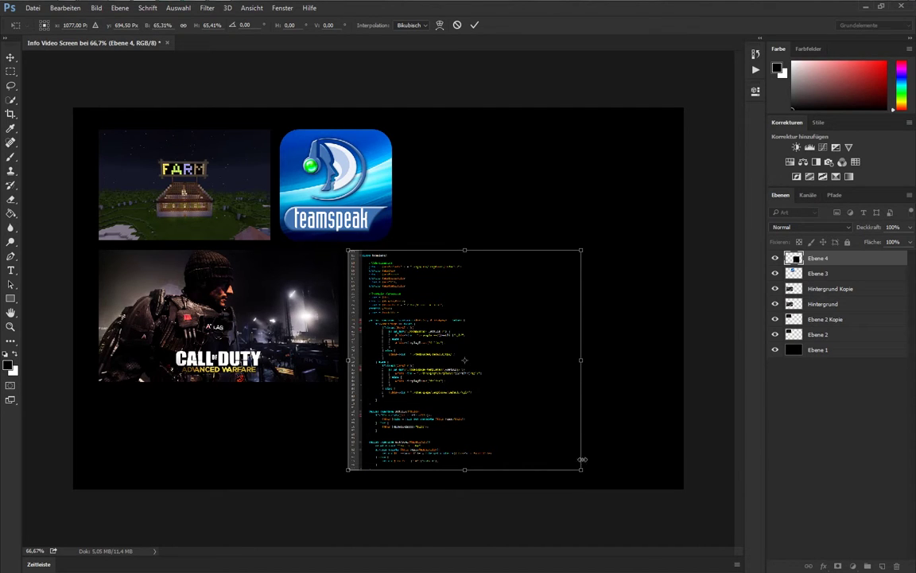
pyautogui.moveTo(580, 361)
pyautogui.mouseDown()
pyautogui.moveTo(600, 359)
pyautogui.moveTo(584, 361)
pyautogui.mouseUp()
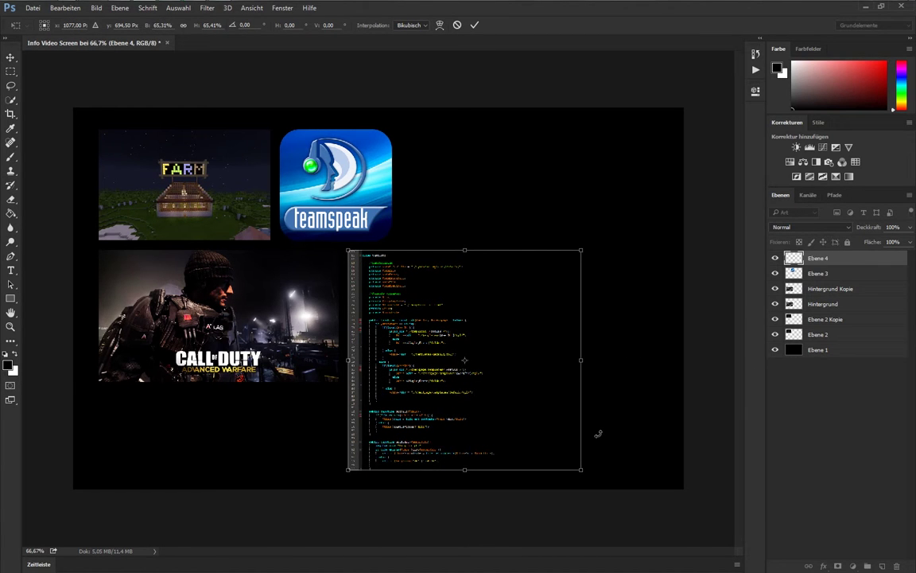
# Apply the code panel's transform and view the collage at 100% zoom.
pyautogui.press('Return')
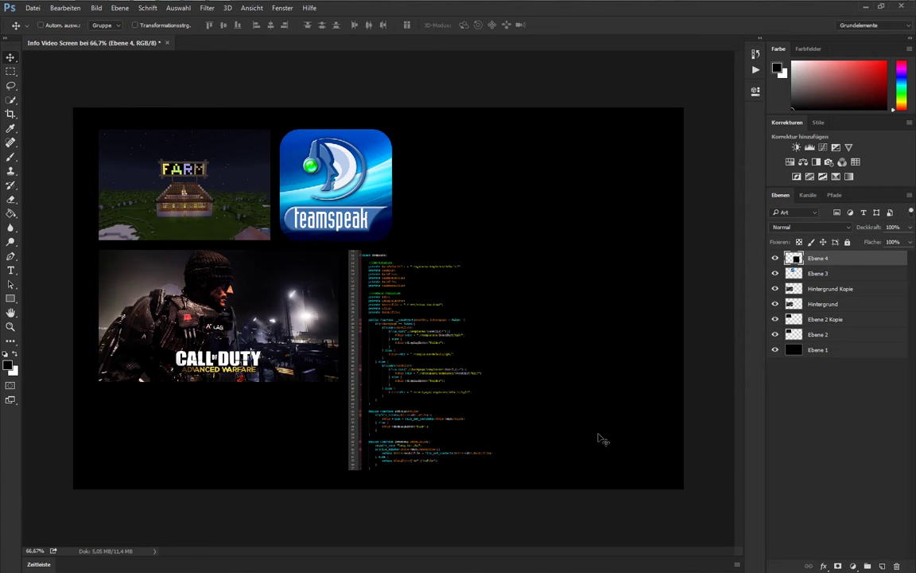
pyautogui.scroll(2, 462, 384)
pyautogui.scroll(2, 461, 383)
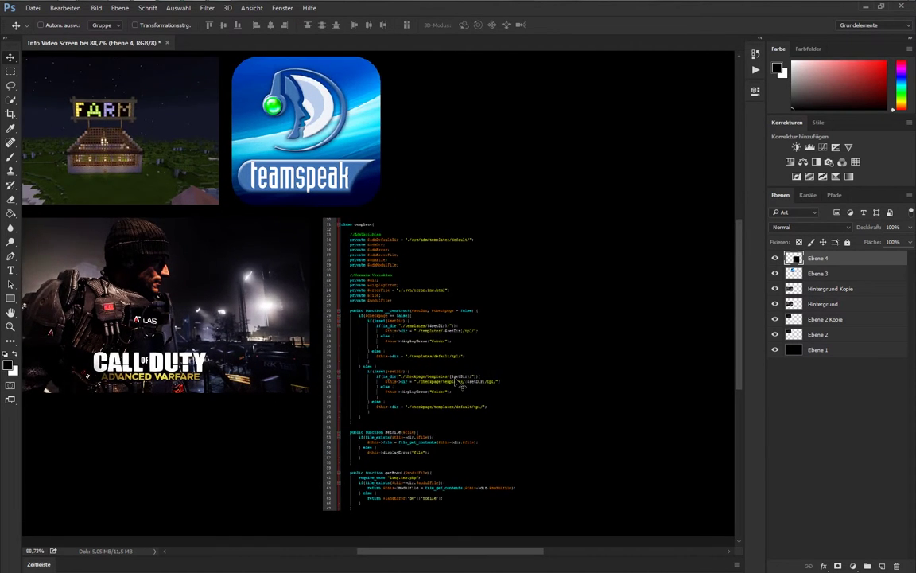
pyautogui.scroll(1, 461, 383)
pyautogui.scroll(1, 461, 384)
pyautogui.scroll(1, 462, 384)
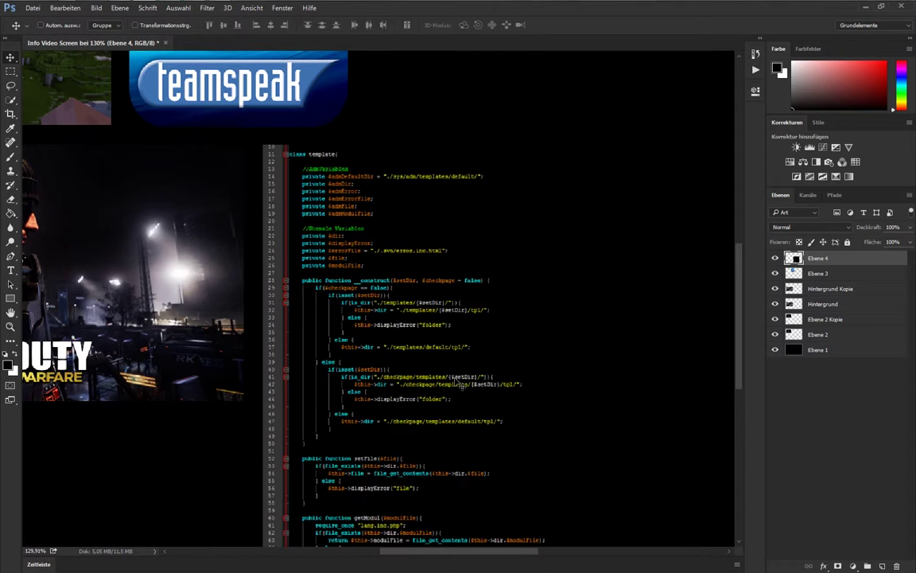
pyautogui.scroll(-1, 461, 384)
pyautogui.click(35, 550)
pyautogui.write('10')
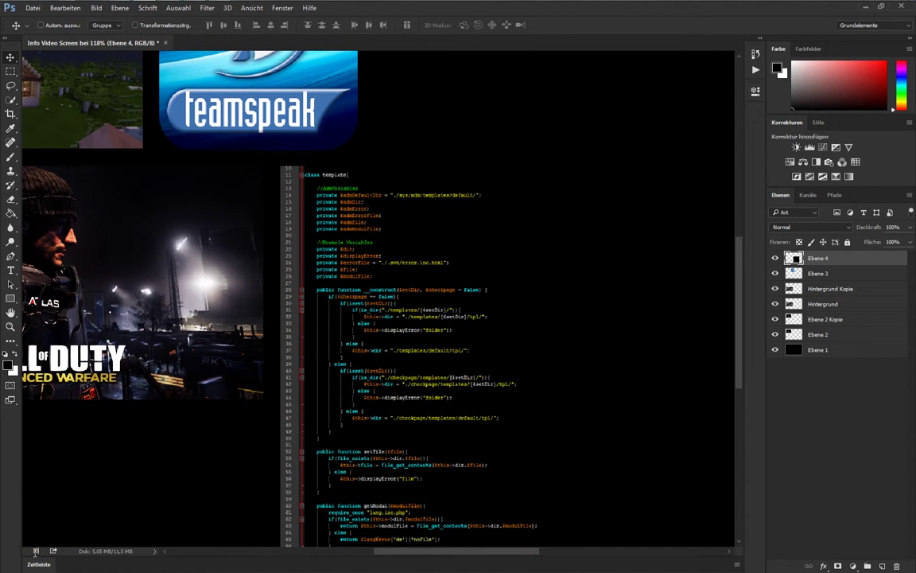
pyautogui.write('0')
pyautogui.press('Return')
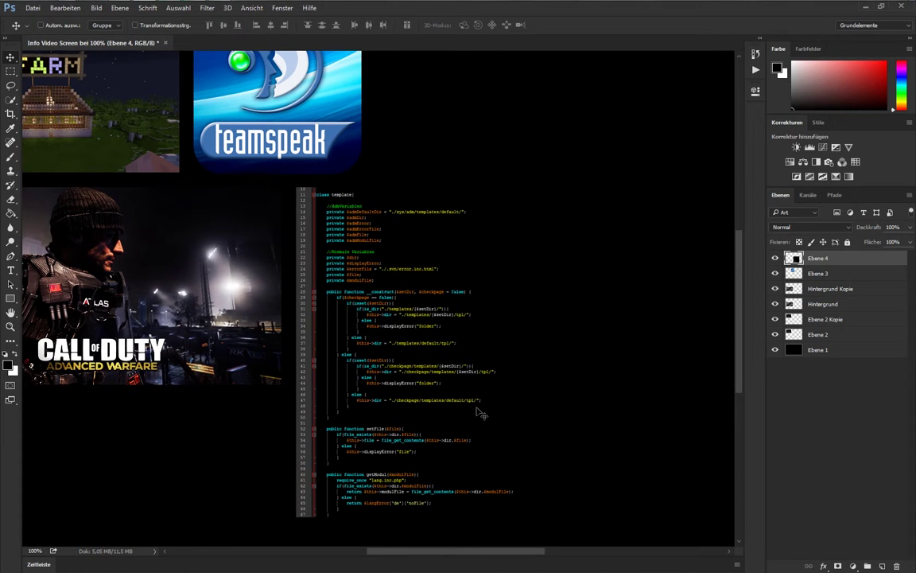
# Delete the code screenshot layer Ebene 4, confirming with Ja.
pyautogui.press('ctrl')
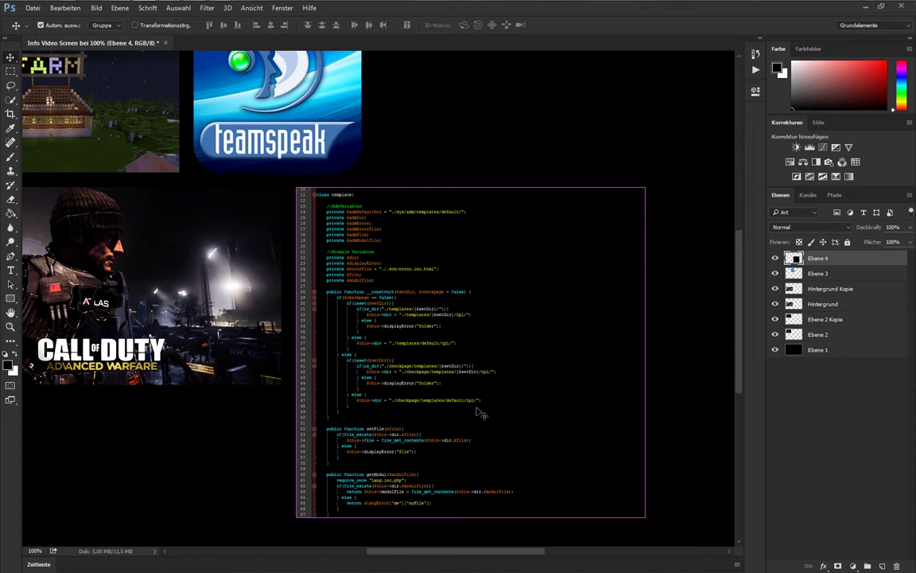
pyautogui.hotkey('ctrl', 't')
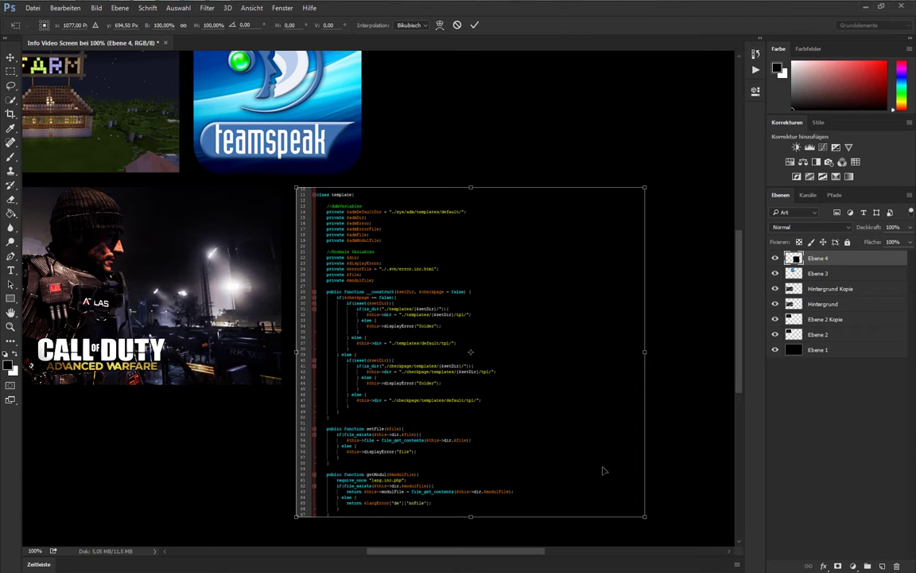
pyautogui.press('Return')
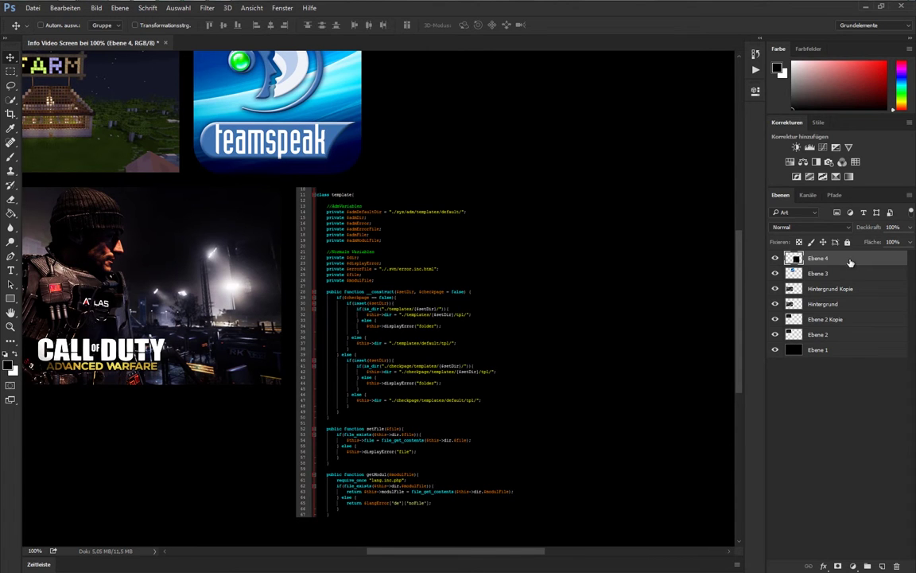
pyautogui.rightClick(847, 259)
pyautogui.click(742, 128)
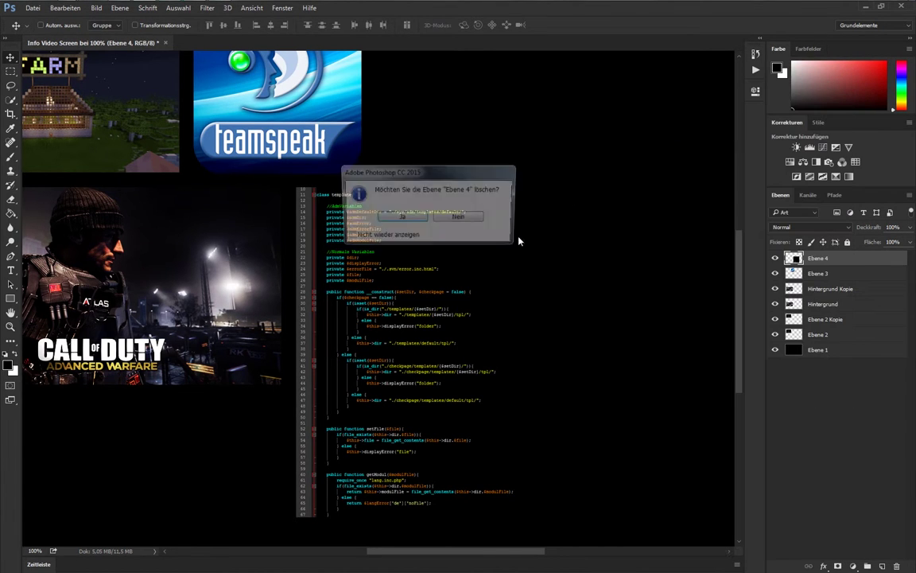
pyautogui.click(418, 218)
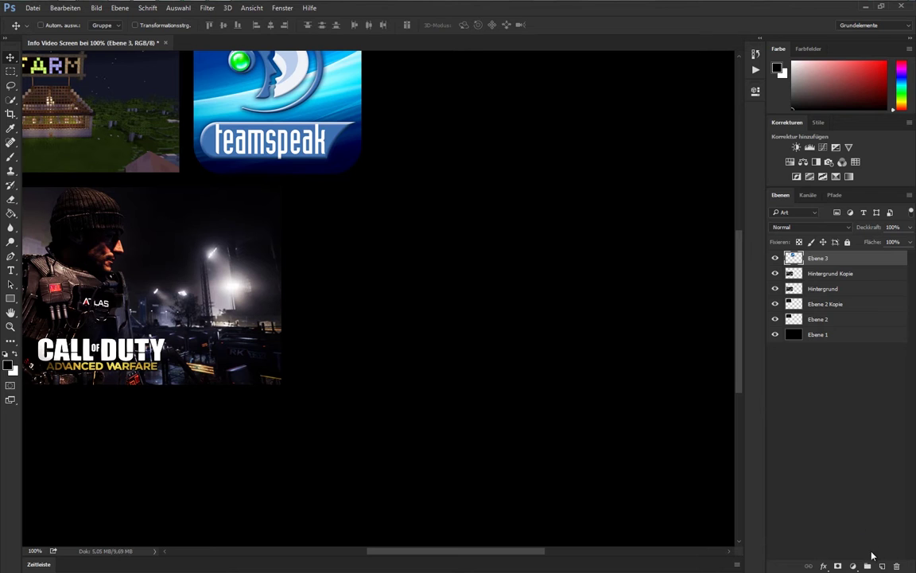
# Paste the code screenshot onto a new empty layer.
pyautogui.click(882, 566)
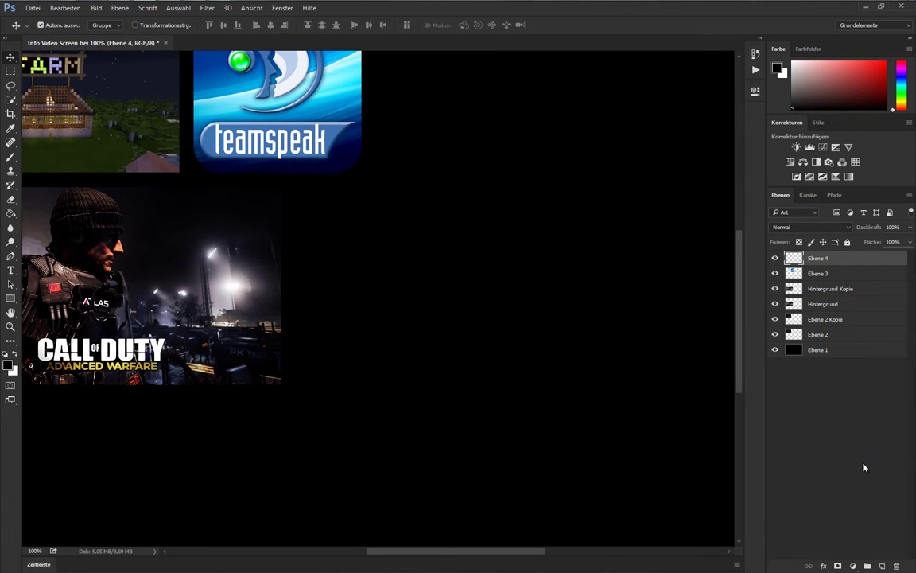
pyautogui.hotkey('ctrl', 'v')
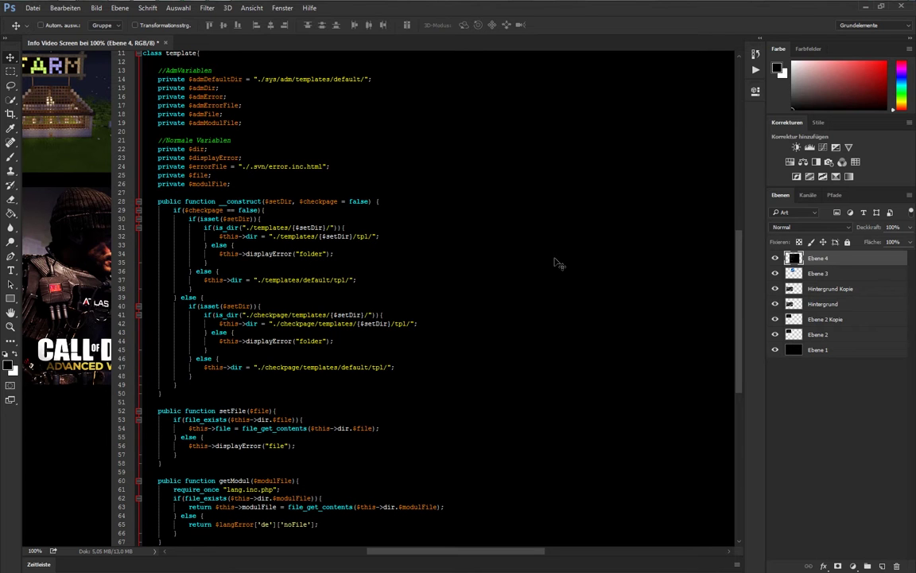
pyautogui.scroll(-1, 357, 311)
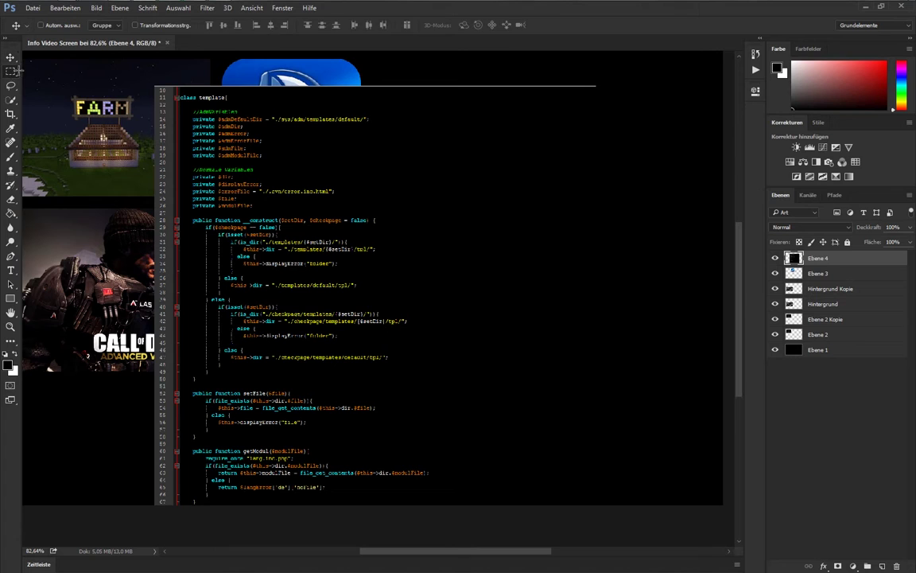
# Try a marquee strip across the code image, deselect it, and hide the black background Ebene 1.
pyautogui.click(11, 70)
pyautogui.moveTo(141, 69)
pyautogui.mouseDown()
pyautogui.moveTo(595, 77)
pyautogui.moveTo(656, 87)
pyautogui.mouseUp()
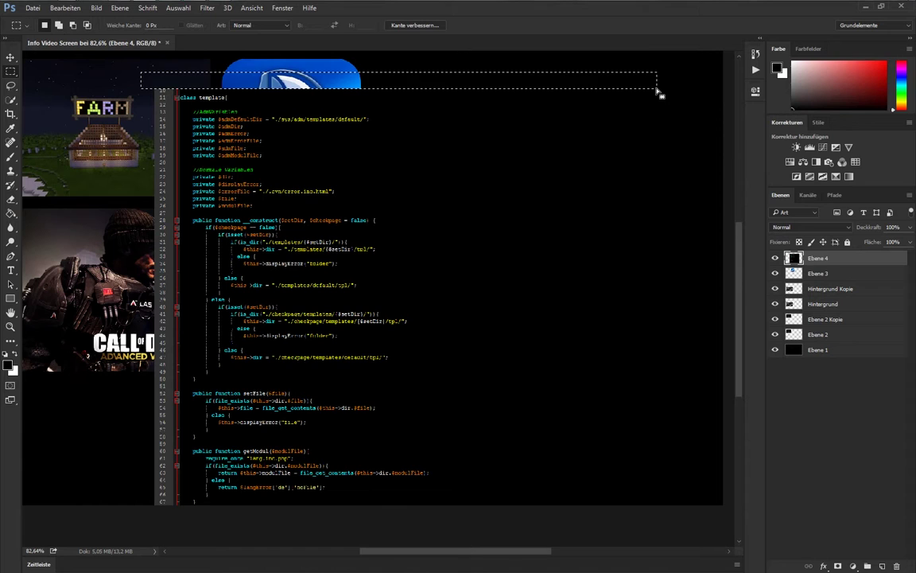
pyautogui.click(697, 92)
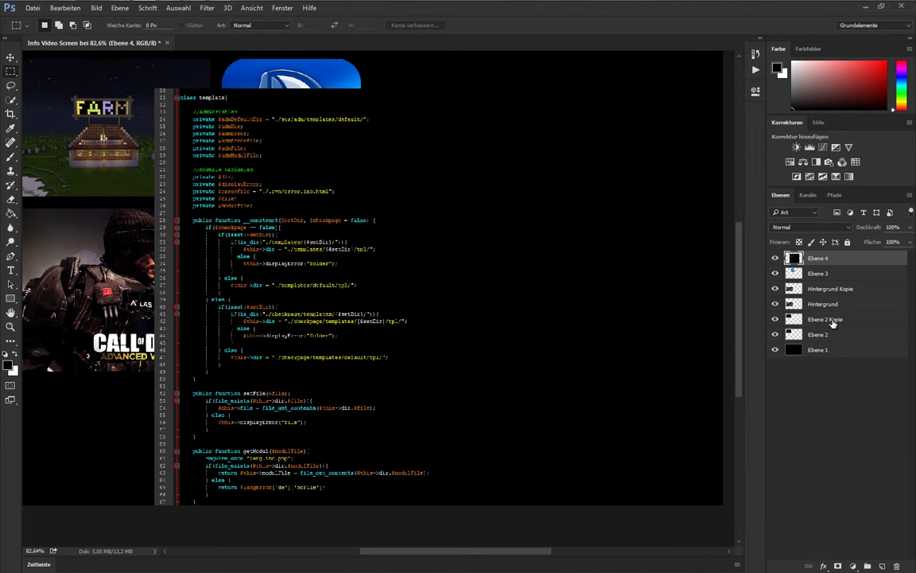
pyautogui.click(775, 349)
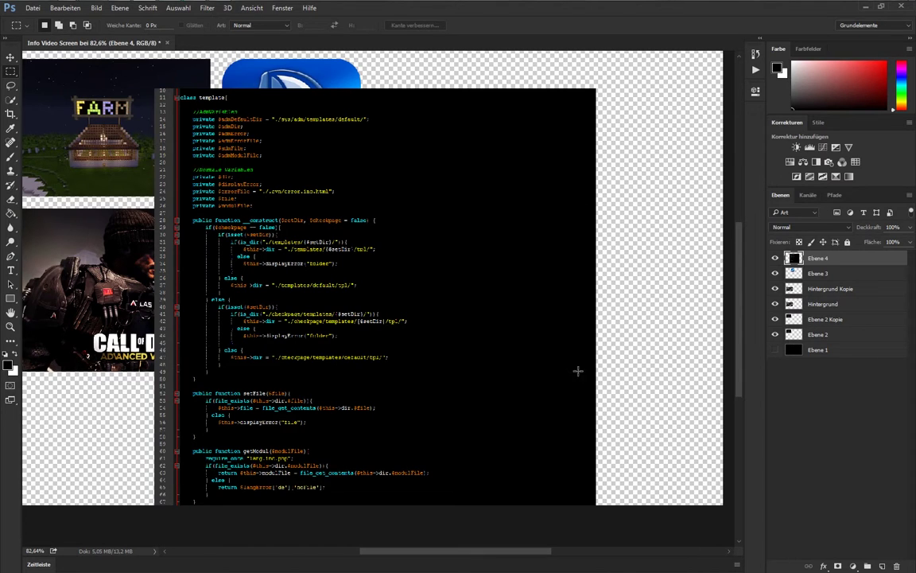
# Trim the code screenshot by deleting its lower and right parts.
pyautogui.moveTo(618, 383); pyautogui.dragTo(109, 518)
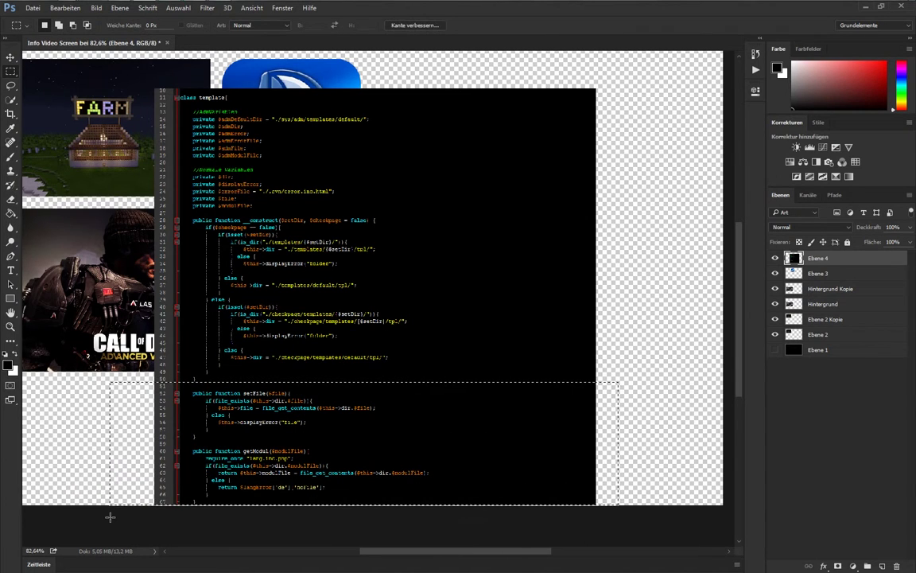
pyautogui.press('Delete')
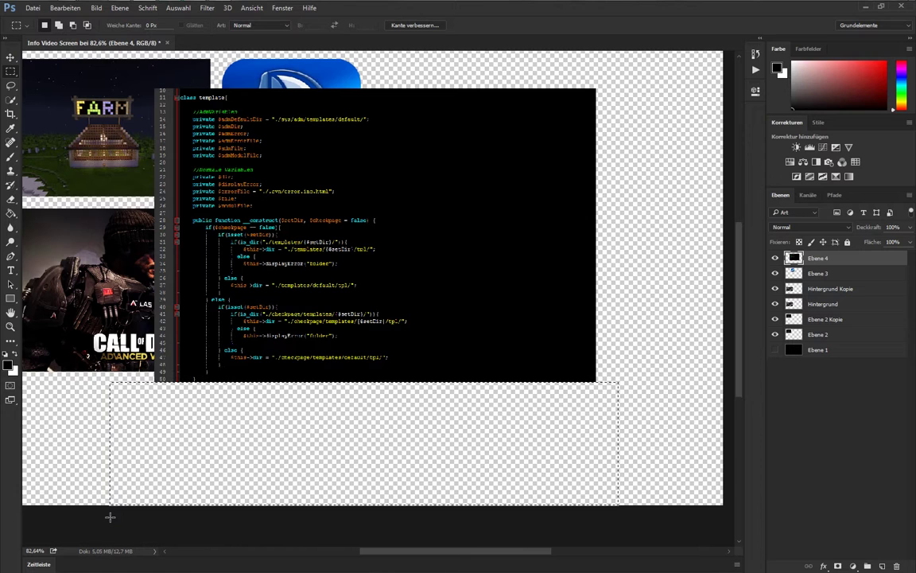
pyautogui.moveTo(612, 72); pyautogui.dragTo(416, 392)
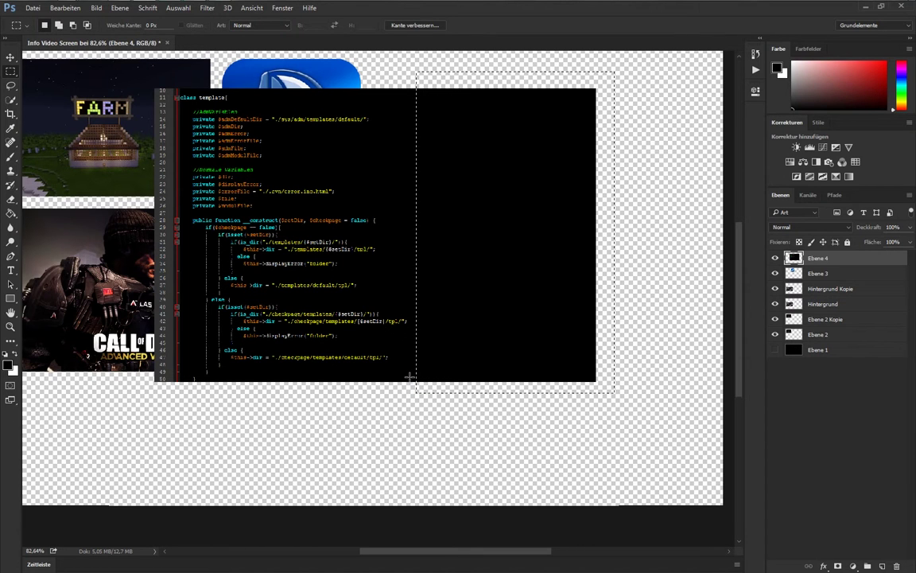
pyautogui.press('Delete')
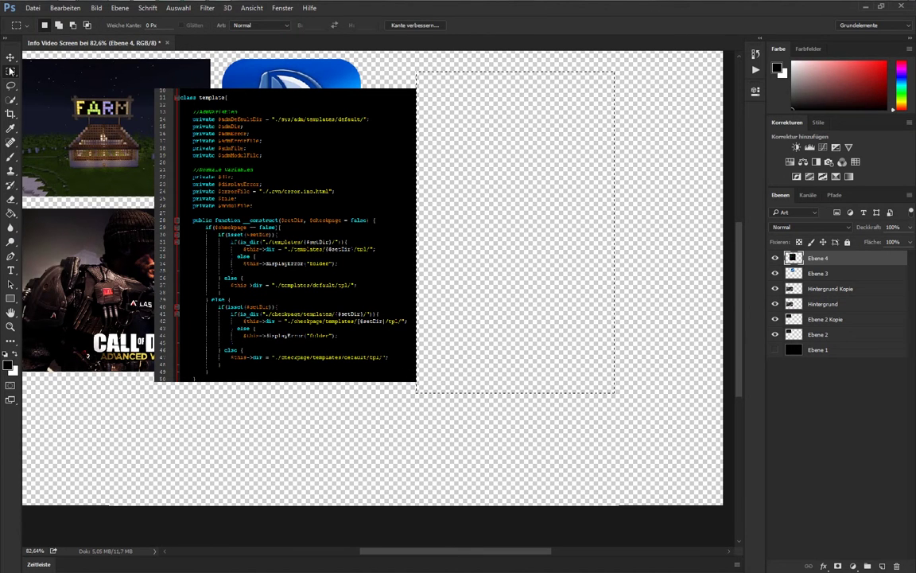
# Move the trimmed code panel right of the TeamSpeak icon, clearing the leftover selection.
pyautogui.click(11, 57)
pyautogui.moveTo(316, 242); pyautogui.dragTo(497, 275)
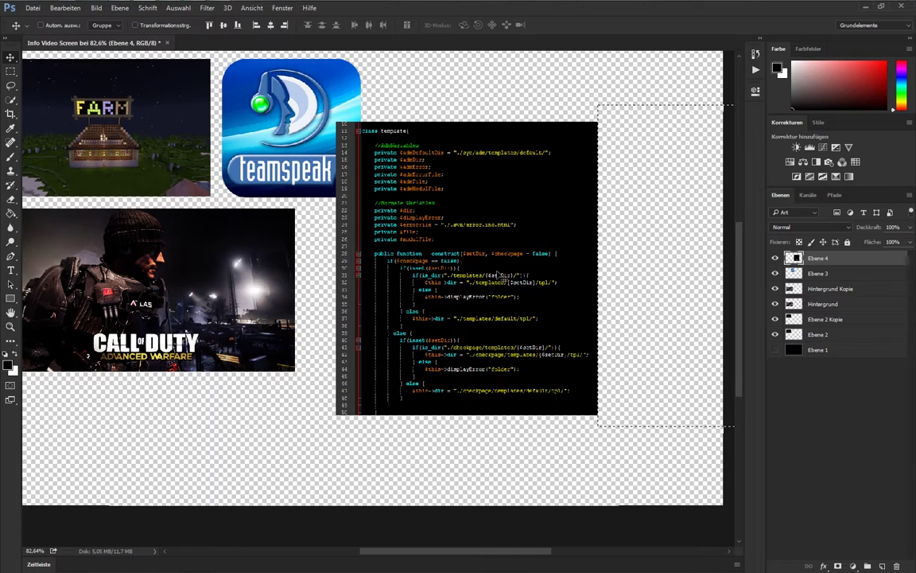
pyautogui.click(11, 71)
pyautogui.click(430, 99)
pyautogui.click(12, 57)
pyautogui.moveTo(457, 238)
pyautogui.mouseDown()
pyautogui.moveTo(537, 195)
pyautogui.moveTo(481, 180)
pyautogui.mouseUp()
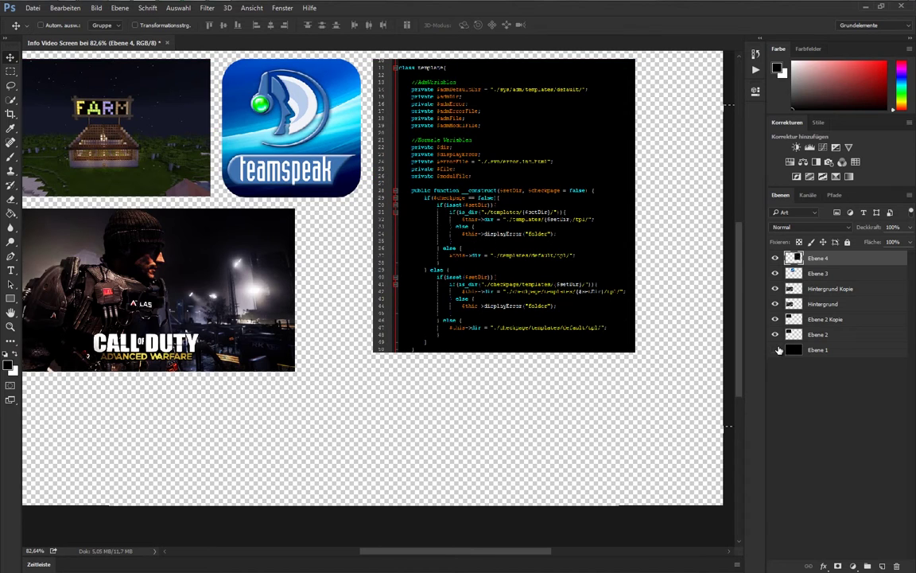
# Distort the code panel with Verzerren, pulling its bottom-right corner upward, and apply it.
pyautogui.hotkey('ctrl', 't')
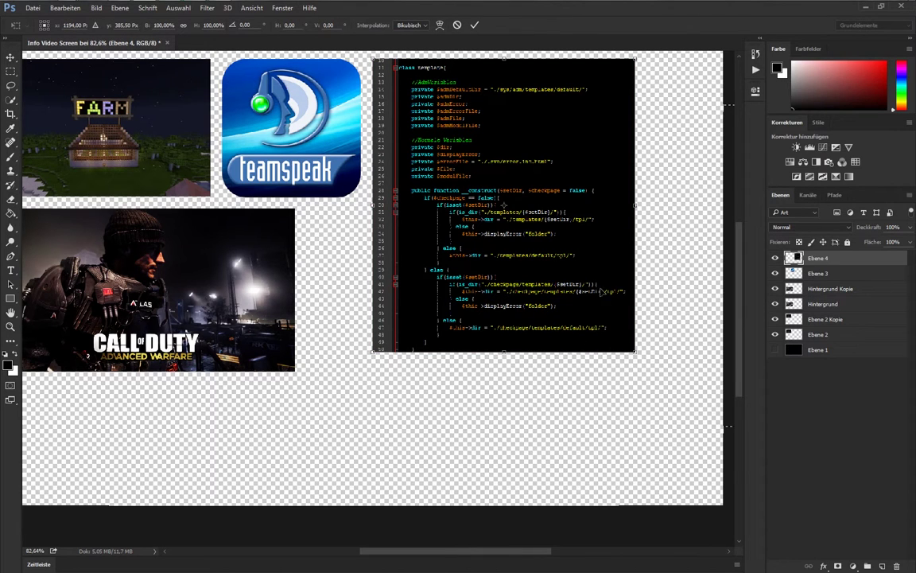
pyautogui.rightClick(603, 291)
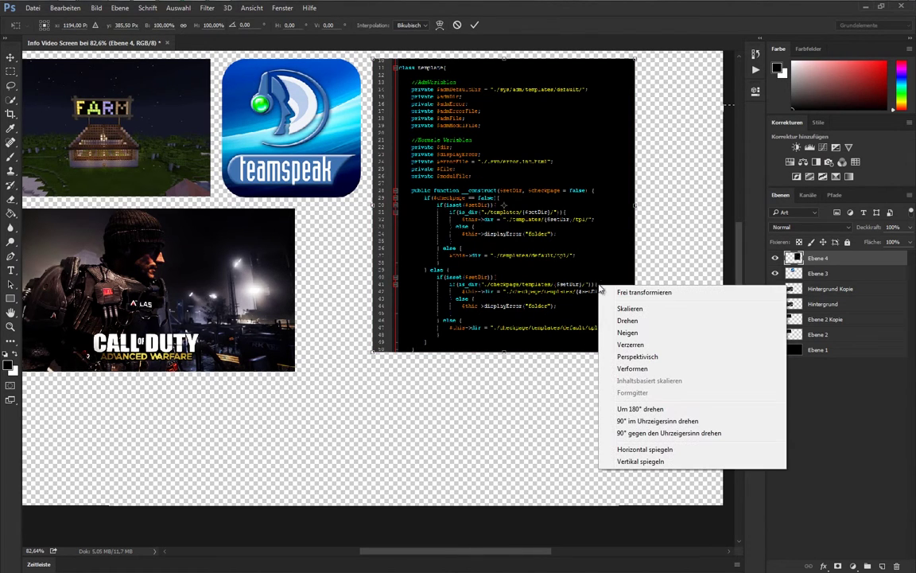
pyautogui.click(656, 344)
pyautogui.moveTo(635, 353); pyautogui.dragTo(624, 267)
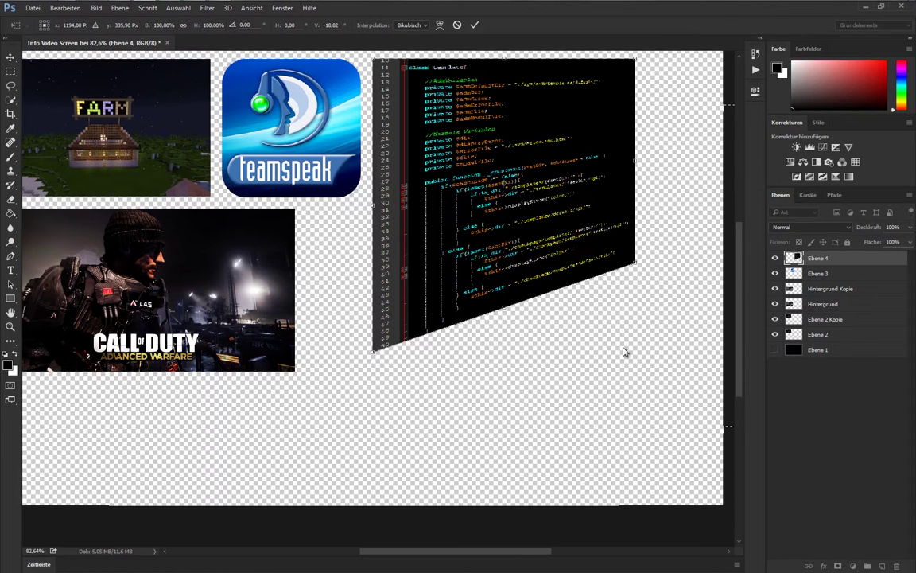
pyautogui.press('Return')
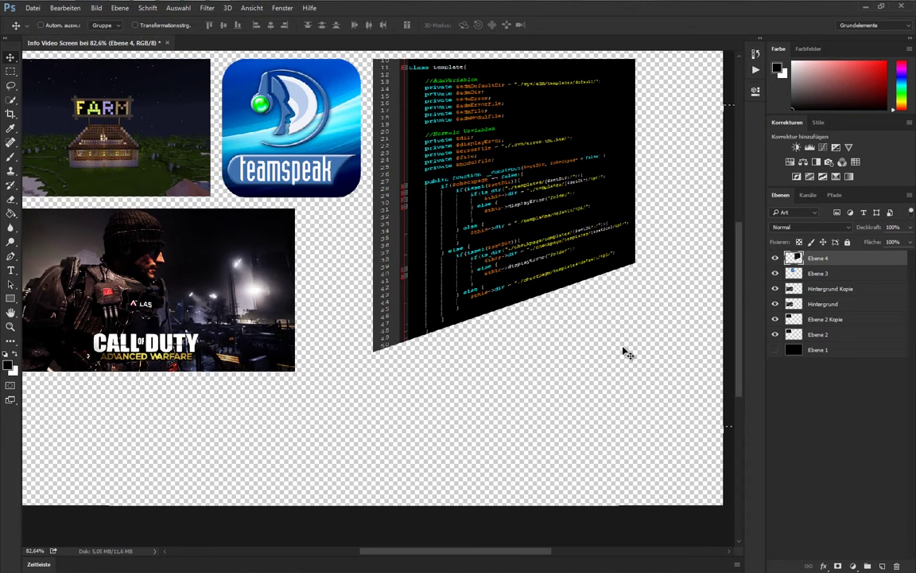
pyautogui.scroll(-2, 525, 292)
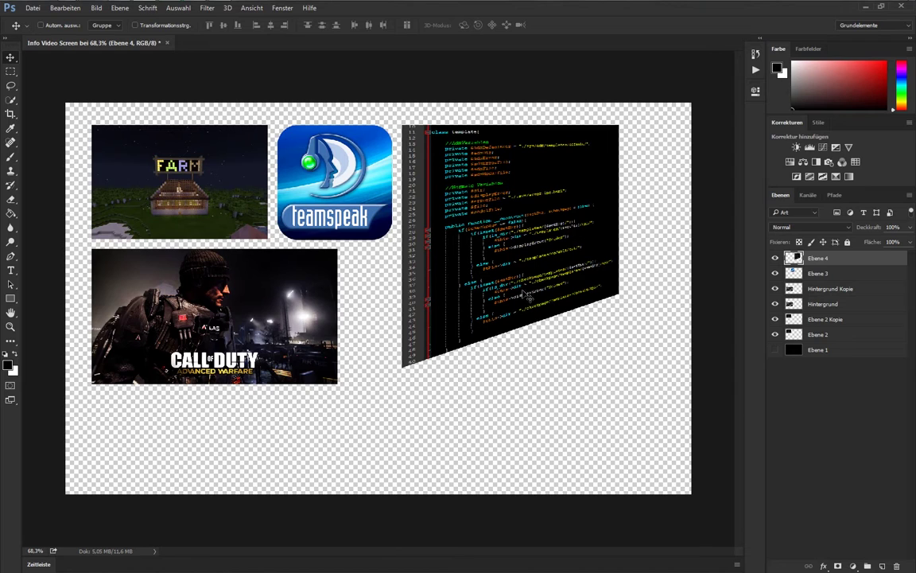
# Show Ebene 1 again, move the skewed code panel beside Call of Duty, and switch to the browser.
pyautogui.click(775, 350)
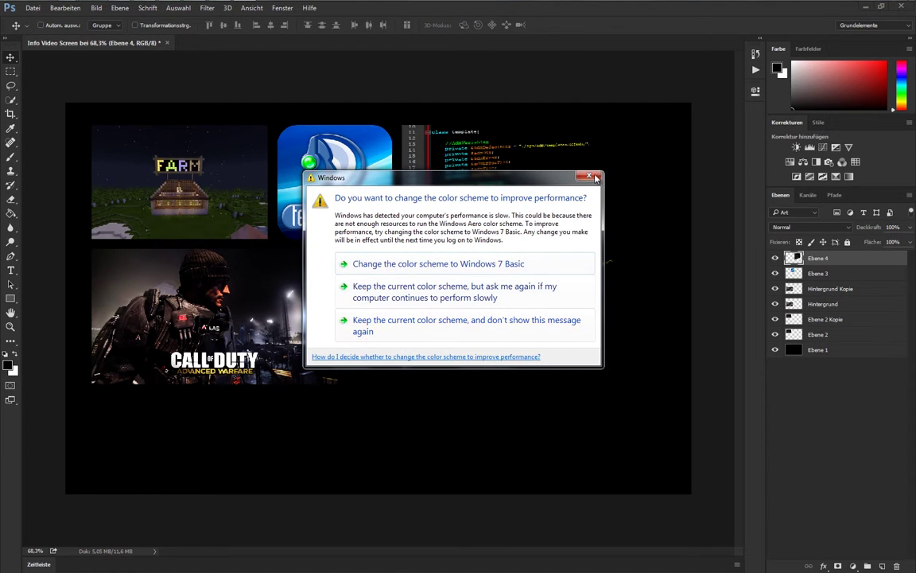
pyautogui.click(478, 264)
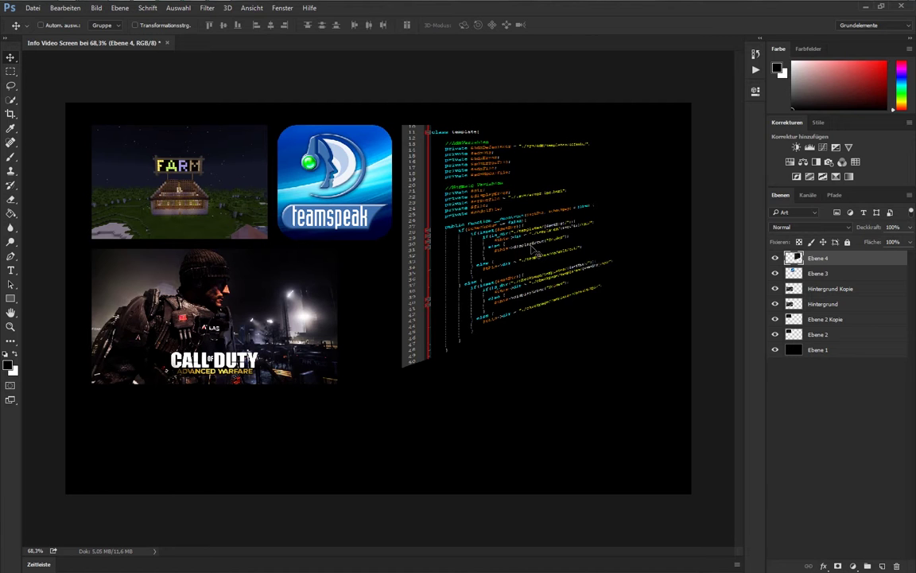
pyautogui.moveTo(527, 243)
pyautogui.mouseDown()
pyautogui.moveTo(501, 354)
pyautogui.moveTo(473, 363)
pyautogui.mouseUp()
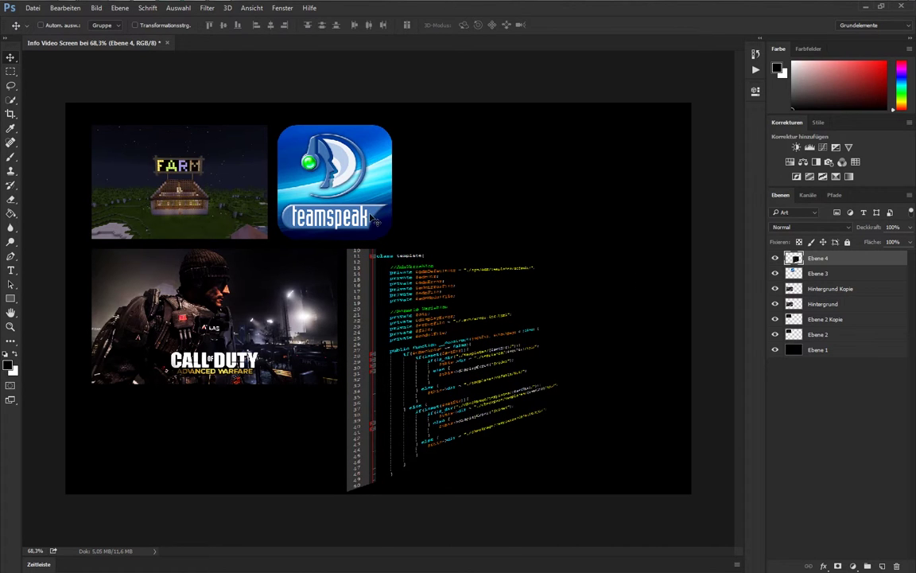
pyautogui.moveTo(119, 8)
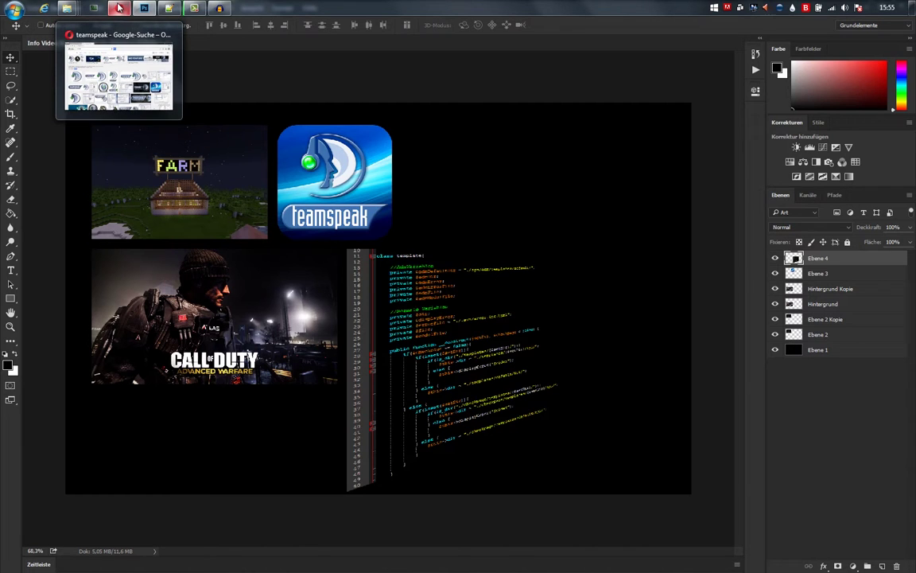
pyautogui.click(119, 8)
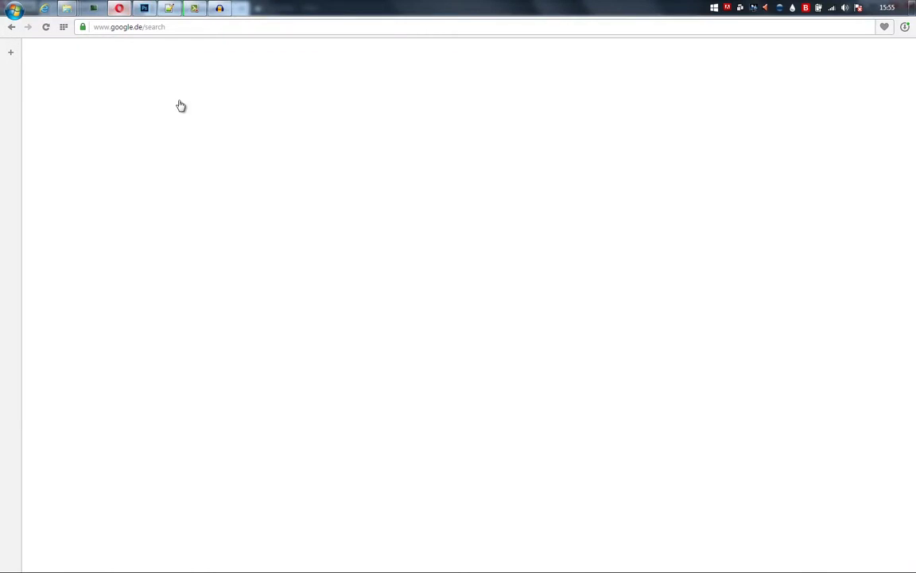
# Replace the Google Images query 'teamspeak' with 'life for speed' via the suggestion list.
pyautogui.click(143, 7)
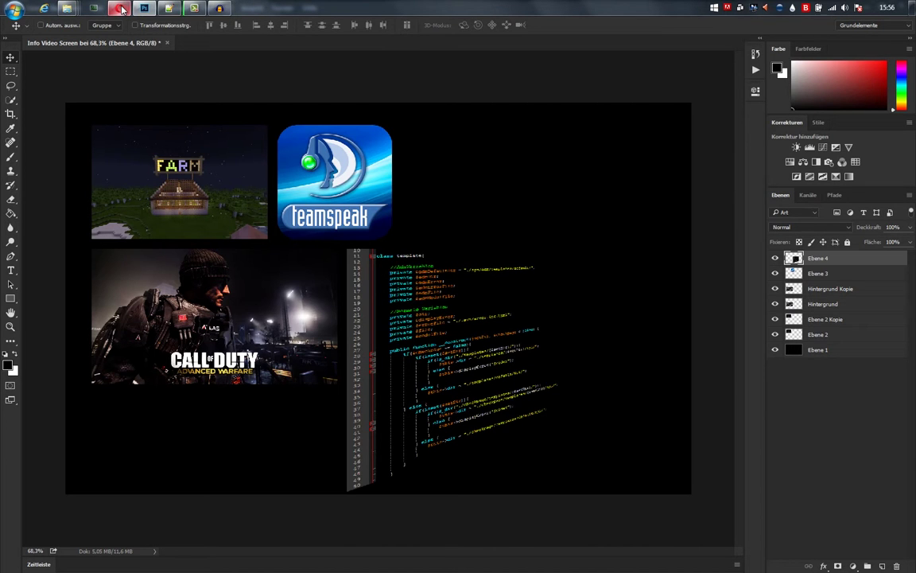
pyautogui.click(121, 10)
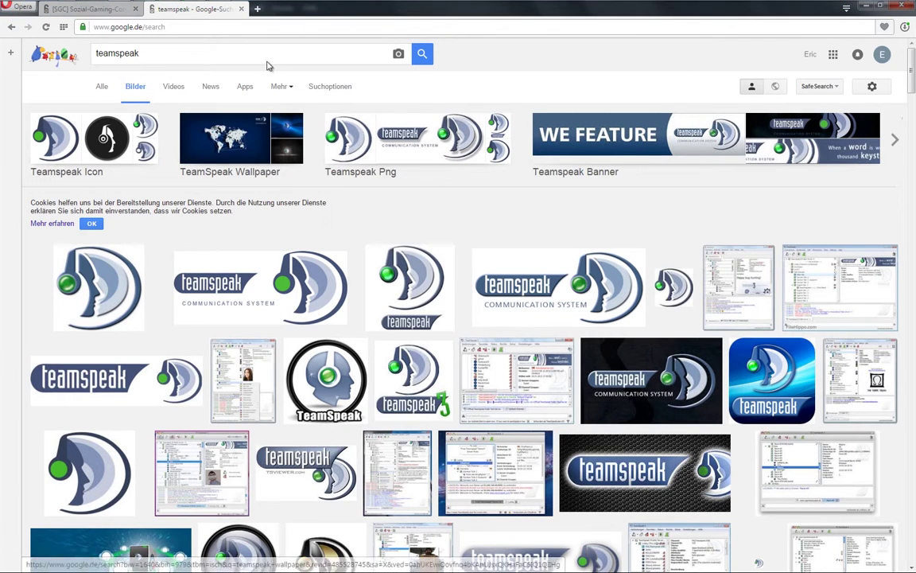
pyautogui.moveTo(176, 53); pyautogui.dragTo(60, 50)
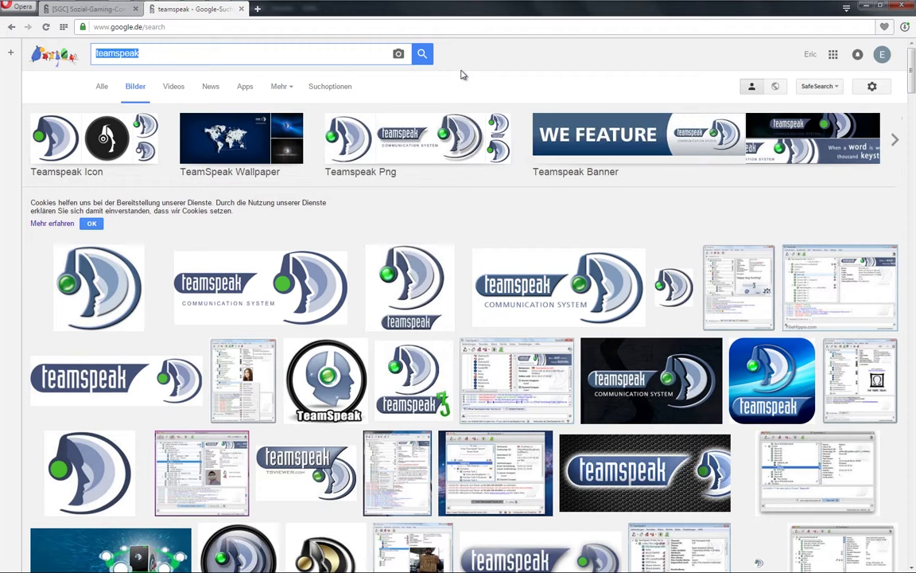
pyautogui.write('life ')
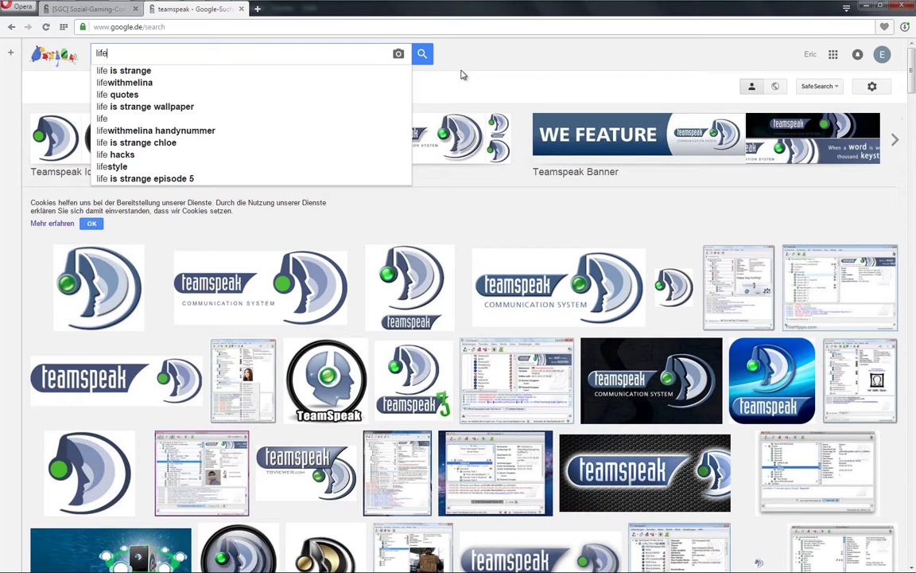
pyautogui.write('for ')
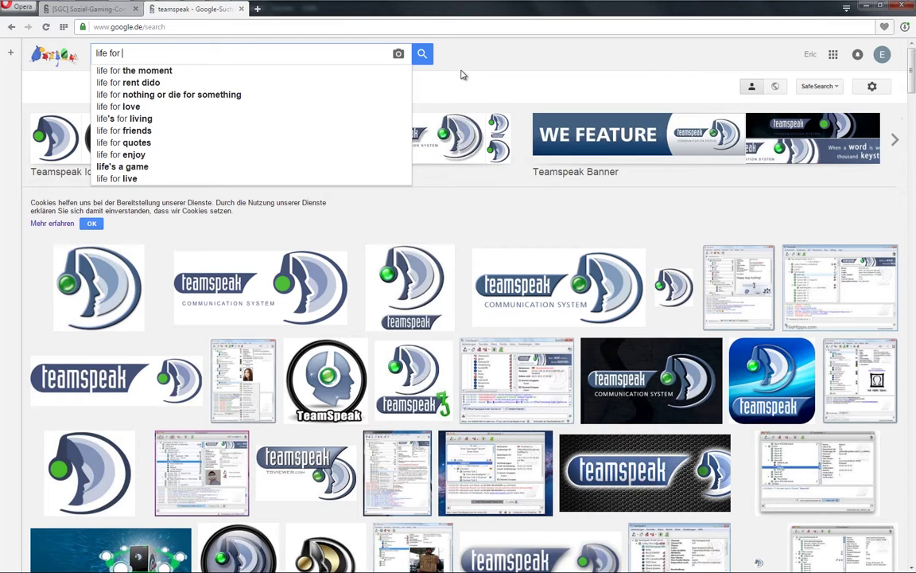
pyautogui.write('speed')
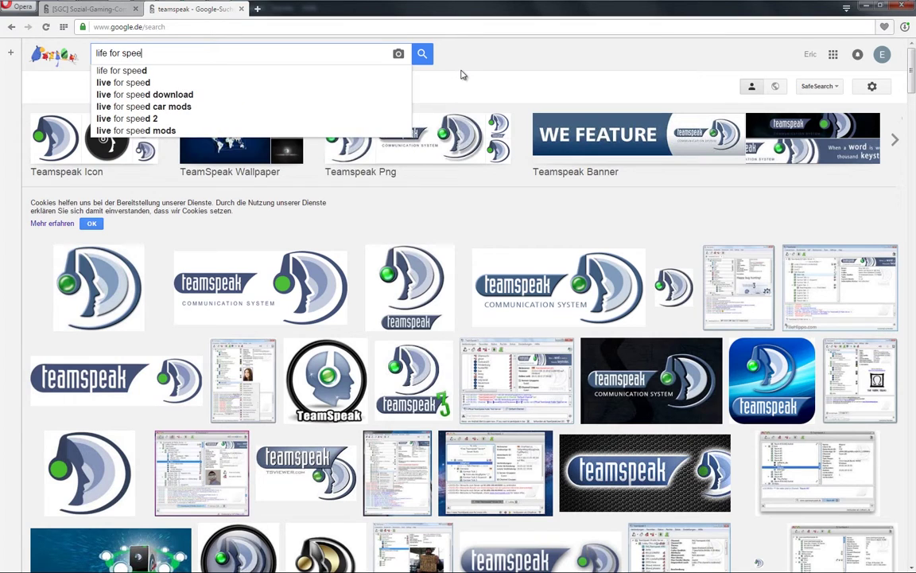
pyautogui.press('Down')
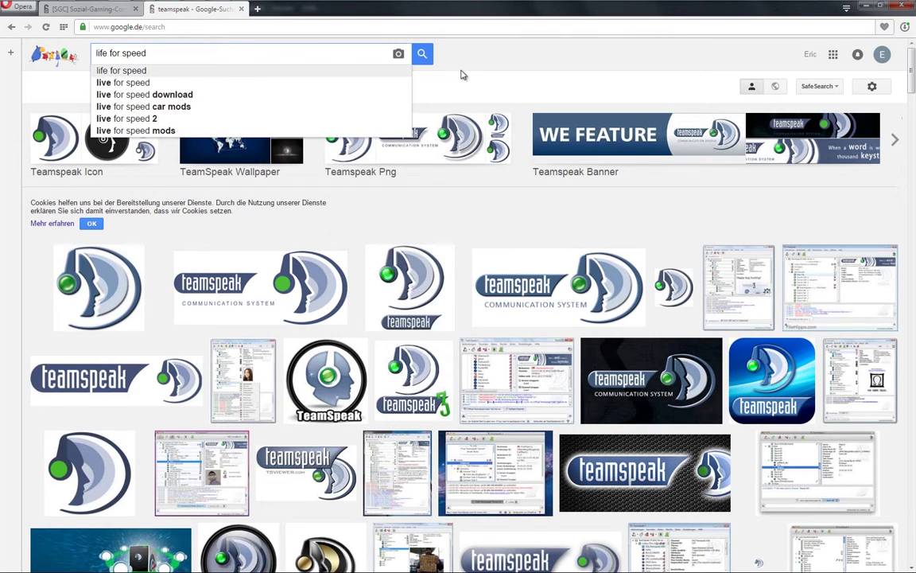
pyautogui.press('Return')
# Run the life for speed image search and open the Live for Speed result in a new tab.
pyautogui.click(414, 49)
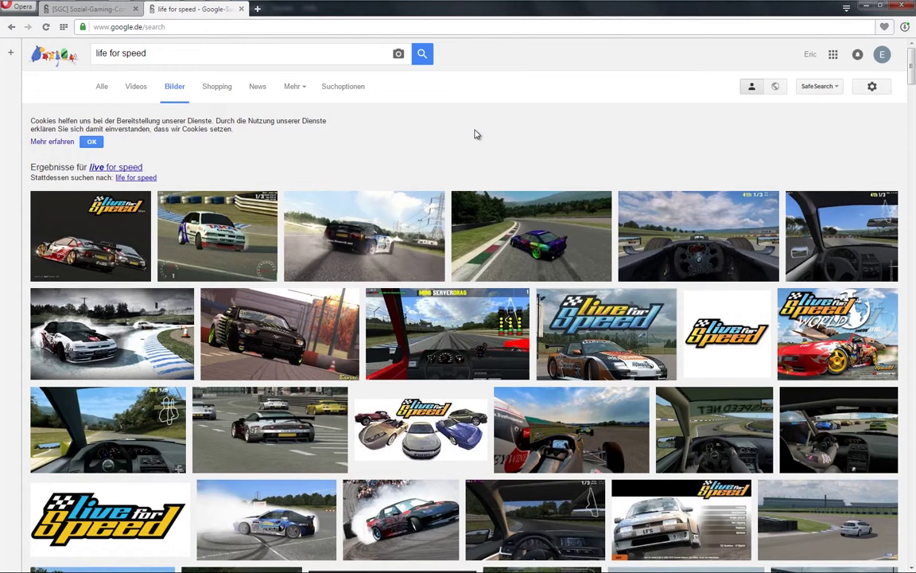
pyautogui.scroll(-1, 475, 135)
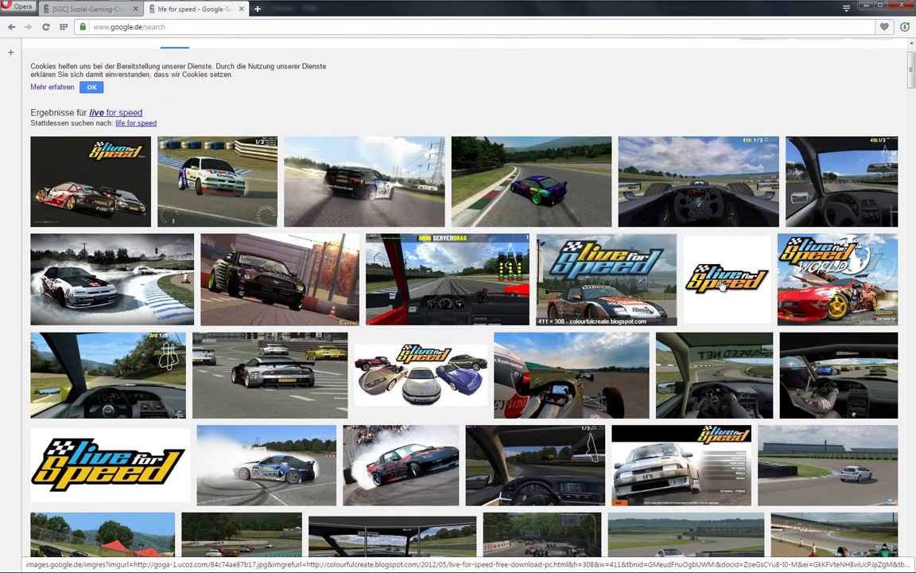
pyautogui.rightClick(628, 274)
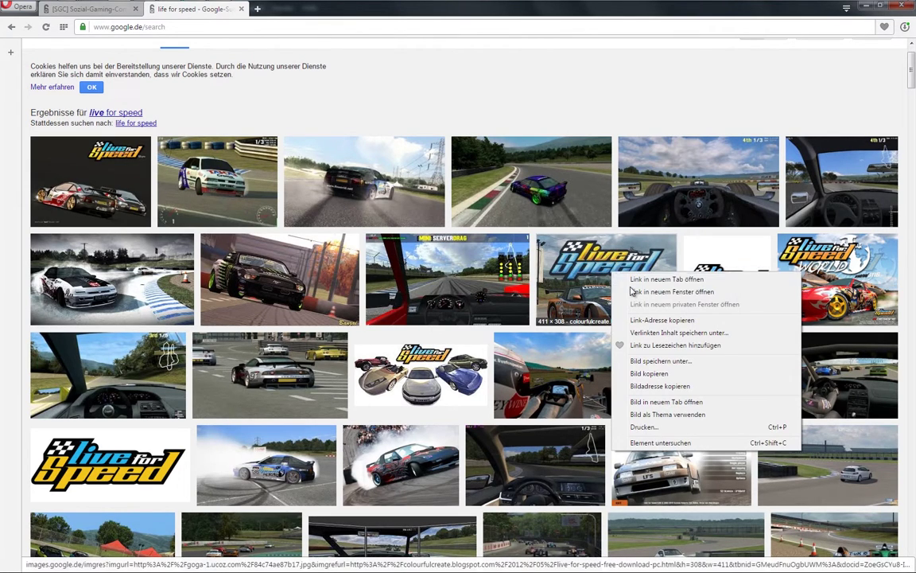
pyautogui.click(667, 280)
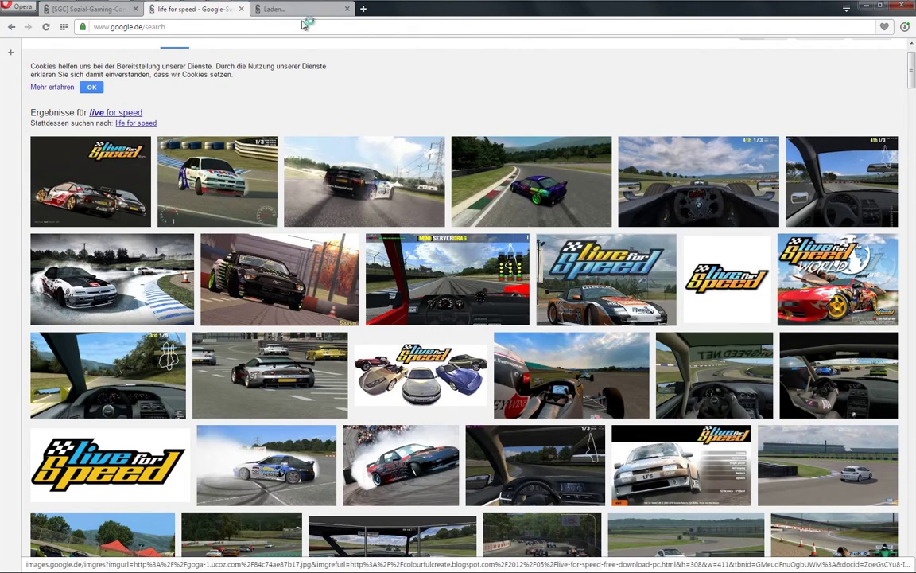
pyautogui.hotkey('ctrl', 'Tab')
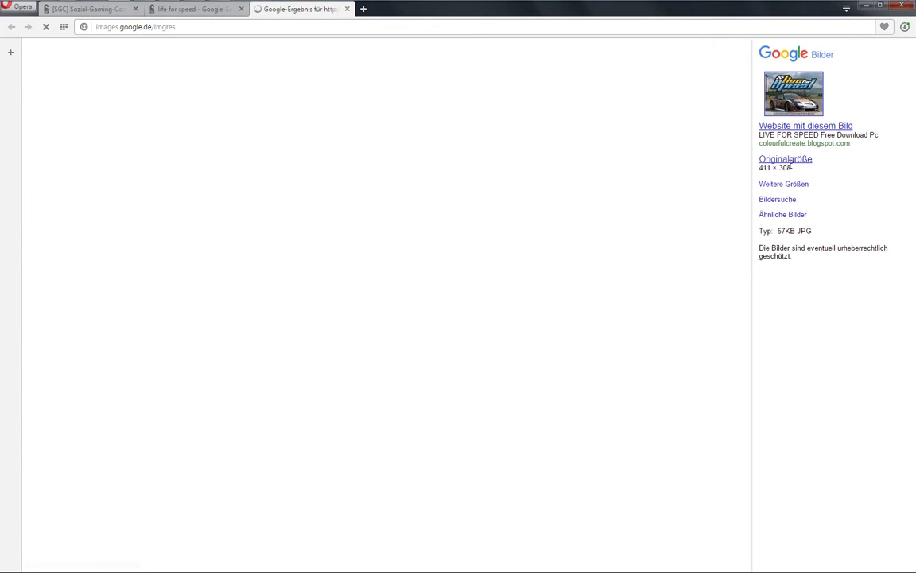
# Save the original-size Live for Speed picture as 84c74ae87b17.jpg.
pyautogui.click(792, 165)
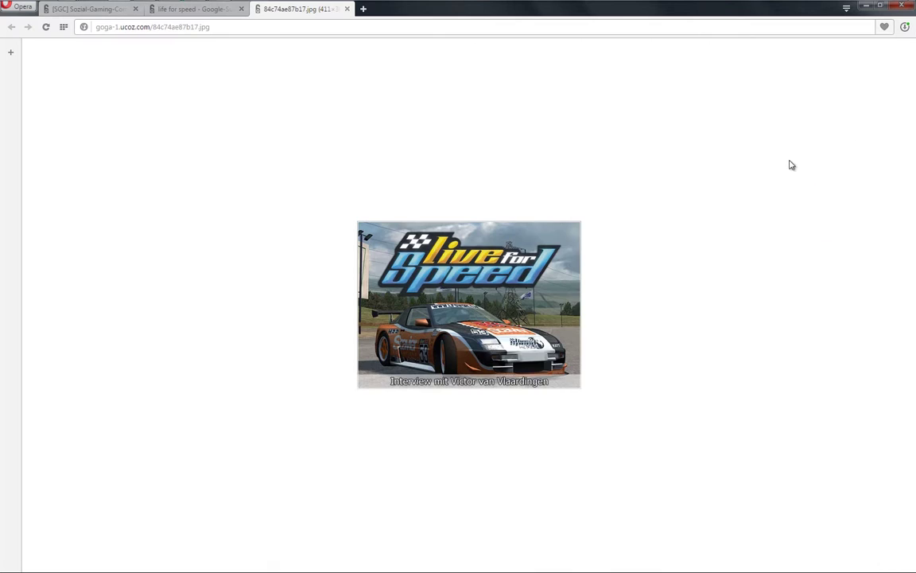
pyautogui.rightClick(451, 305)
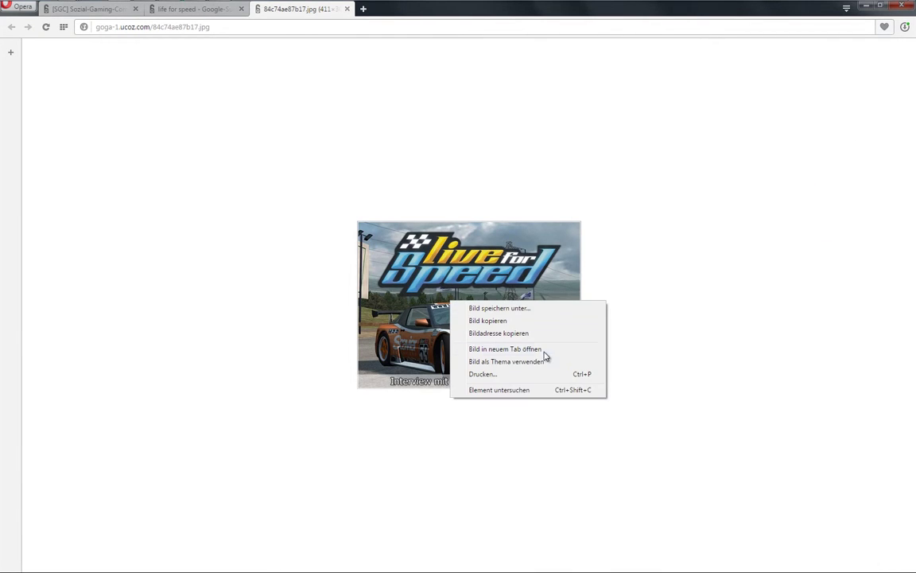
pyautogui.click(528, 310)
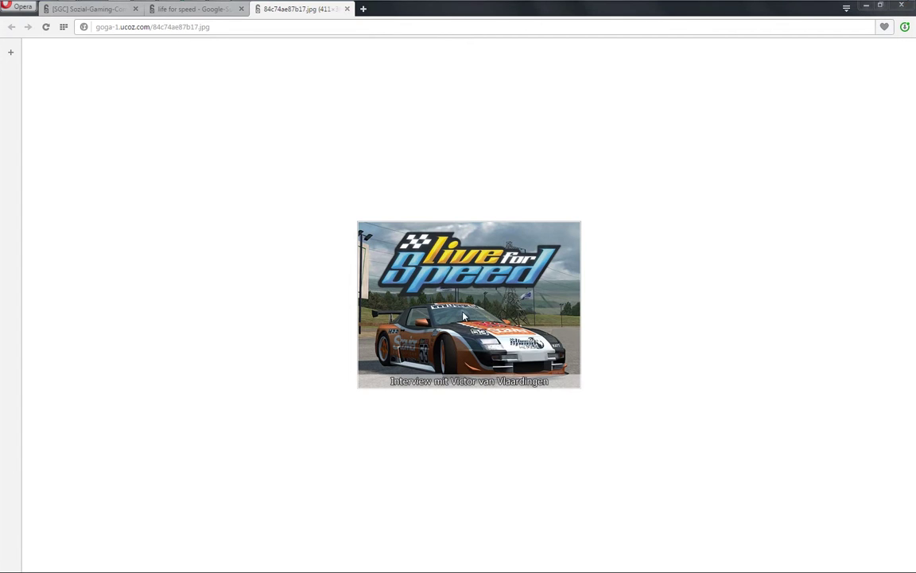
pyautogui.click(367, 269)
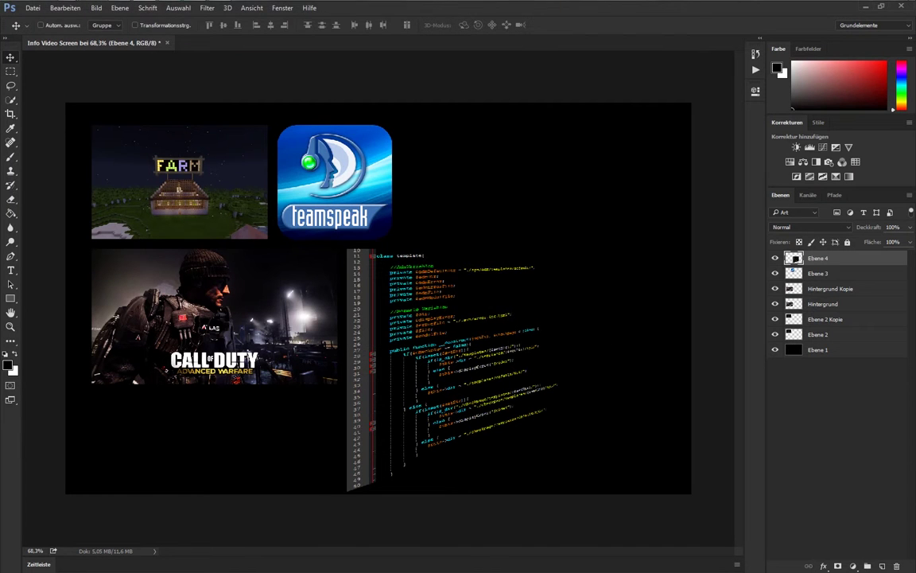
# Open 84c74ae87b17.jpg from Pictures and duplicate its Hintergrund layer into Info Video Screen.
pyautogui.click(280, 73)
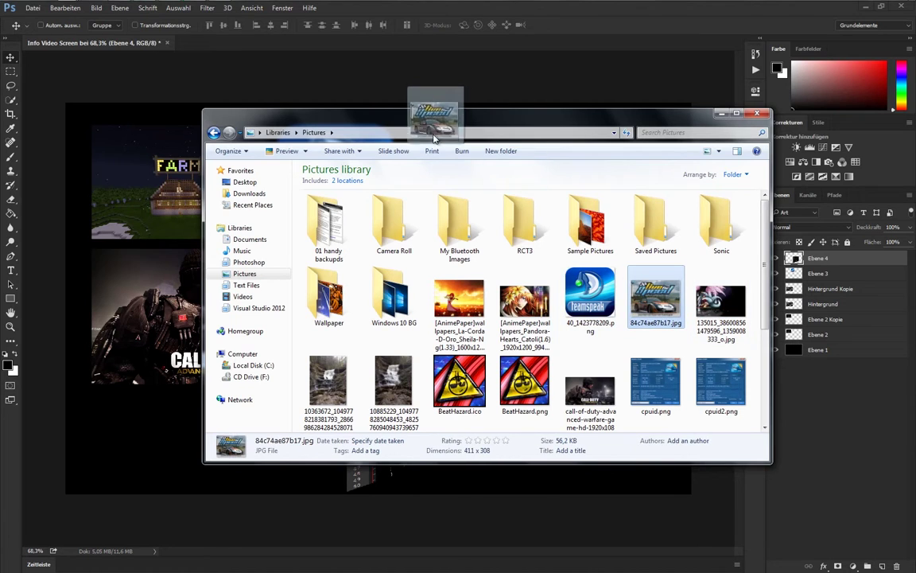
pyautogui.moveTo(666, 303); pyautogui.dragTo(222, 46)
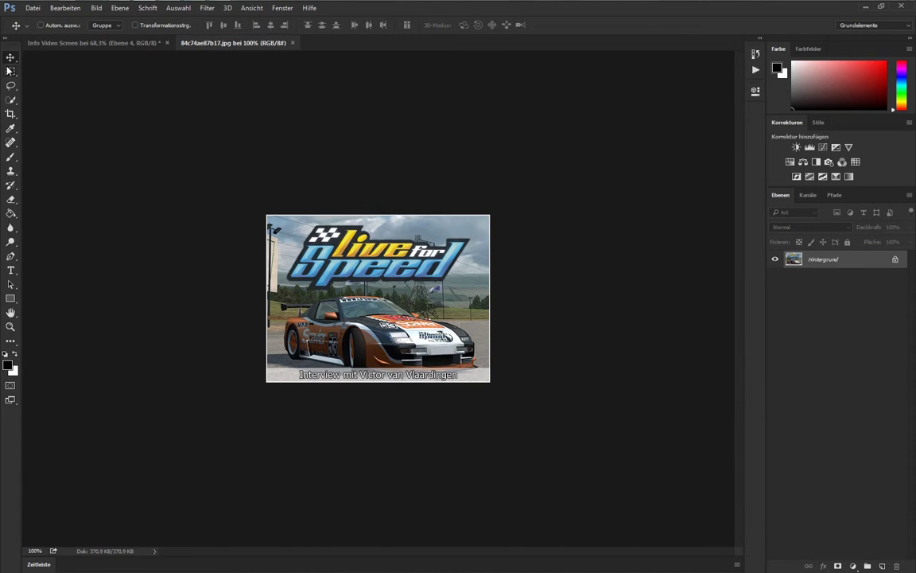
pyautogui.rightClick(848, 266)
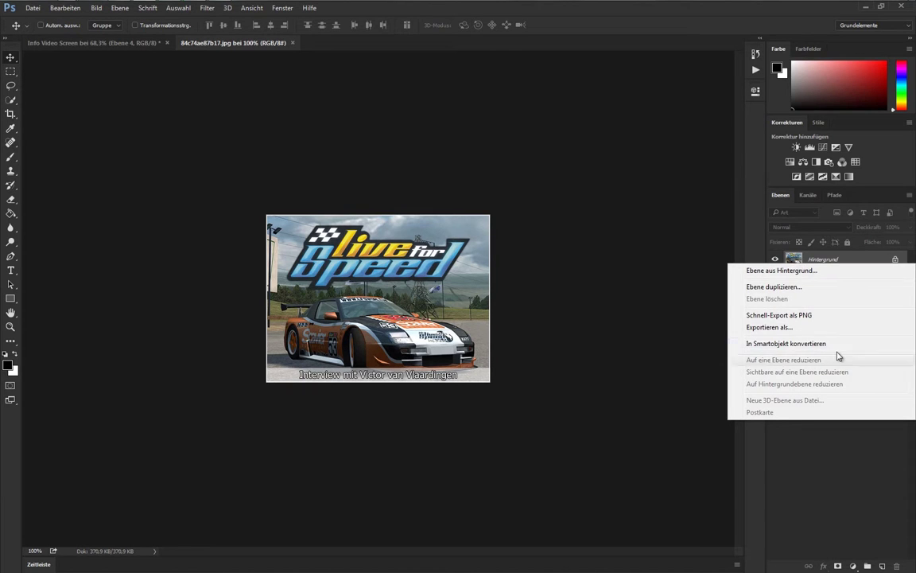
pyautogui.click(812, 289)
pyautogui.click(473, 213)
pyautogui.click(484, 229)
pyautogui.click(552, 178)
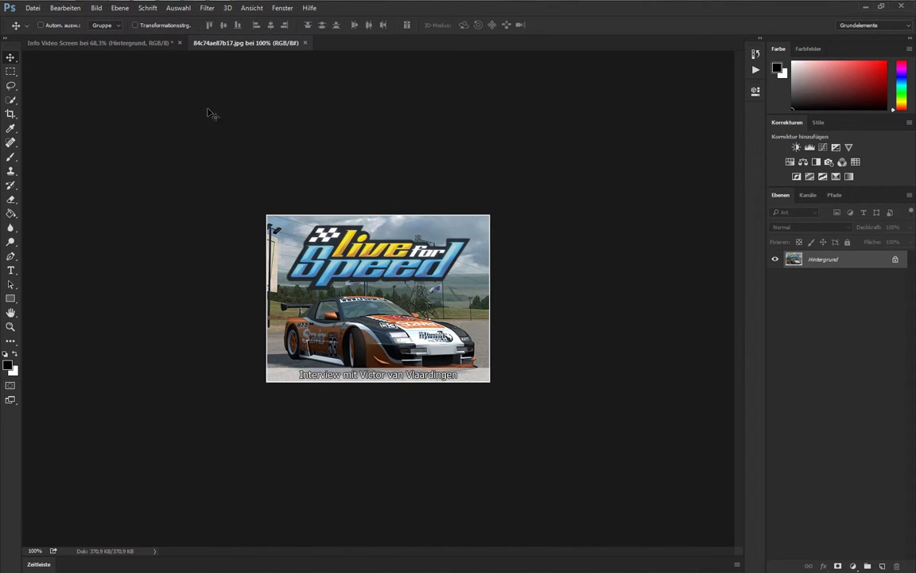
pyautogui.click(119, 43)
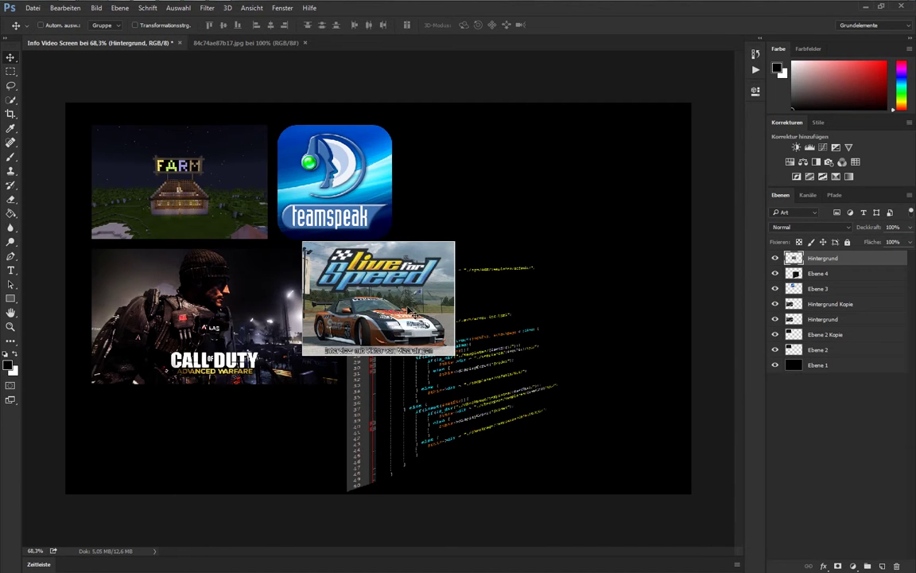
# Delete the caption strip beneath the Live for Speed image.
pyautogui.click(11, 71)
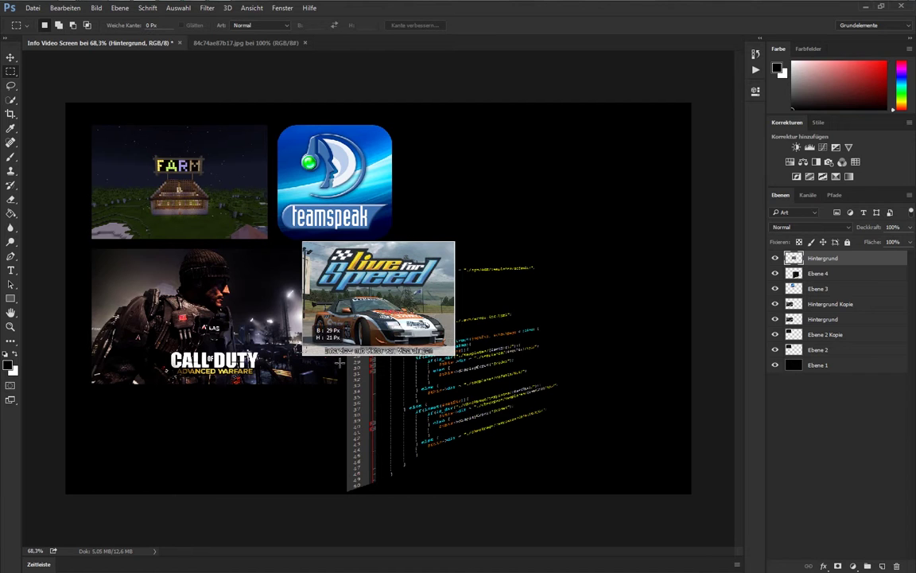
pyautogui.moveTo(295, 344); pyautogui.dragTo(472, 366)
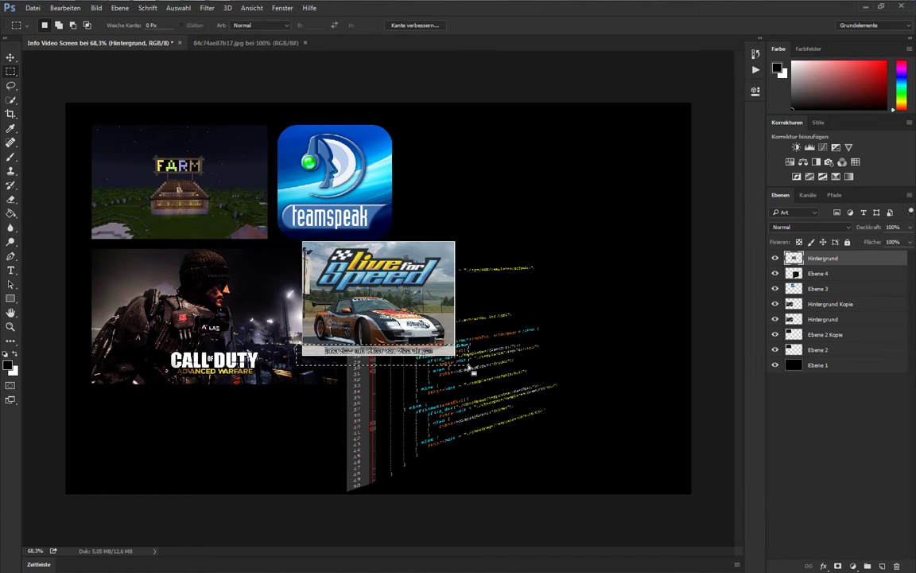
pyautogui.press('Delete')
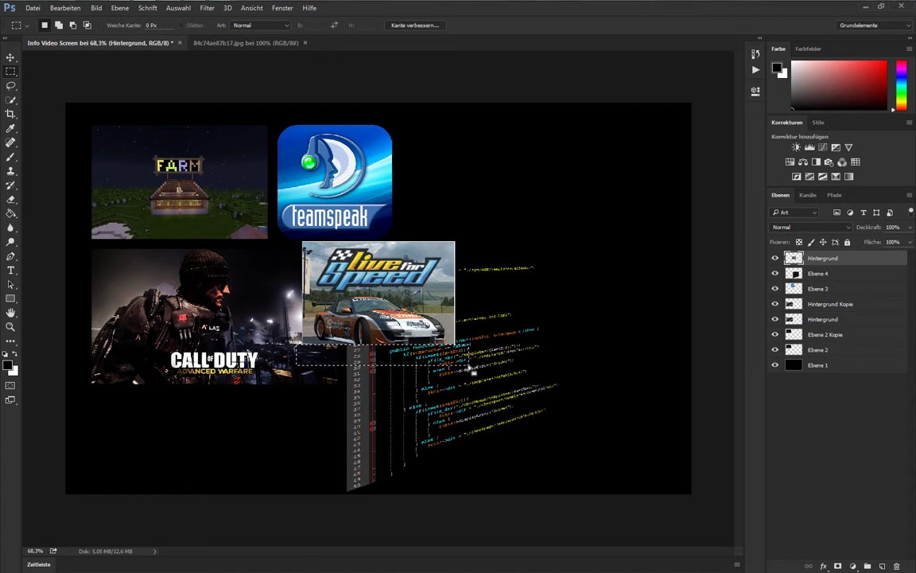
pyautogui.click(572, 370)
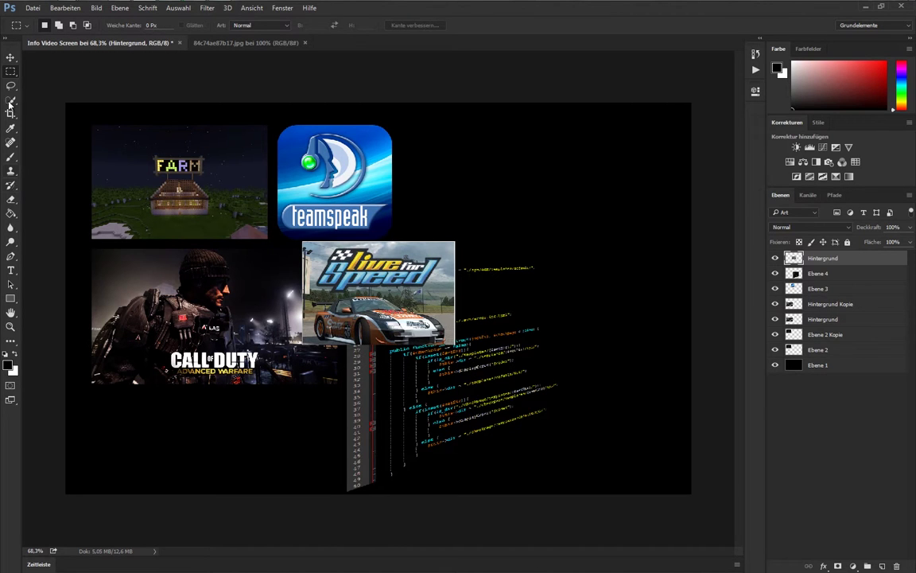
# Move the Live for Speed image up into the top row beside the TeamSpeak logo.
pyautogui.click(11, 57)
pyautogui.moveTo(453, 262)
pyautogui.mouseDown()
pyautogui.moveTo(466, 252)
pyautogui.moveTo(480, 189)
pyautogui.mouseUp()
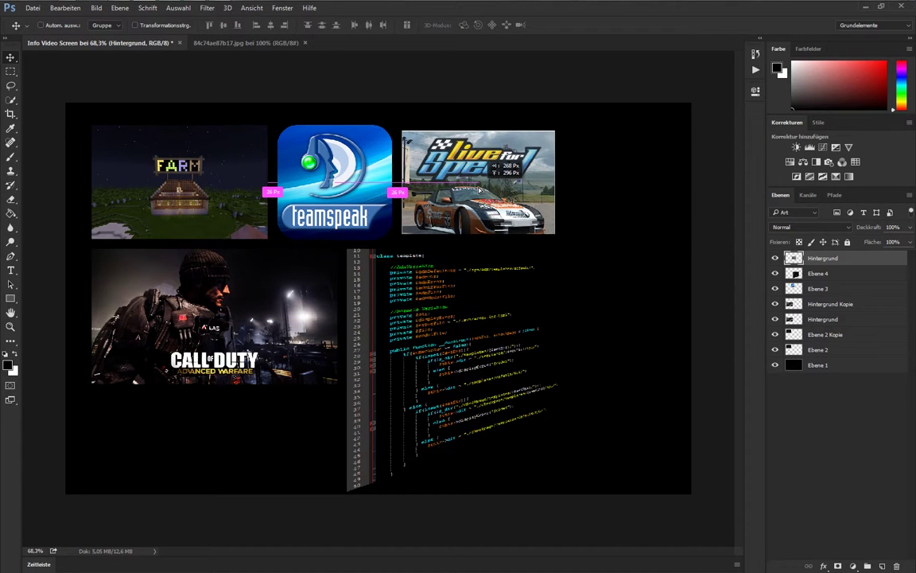
pyautogui.moveTo(479, 189); pyautogui.dragTo(480, 190)
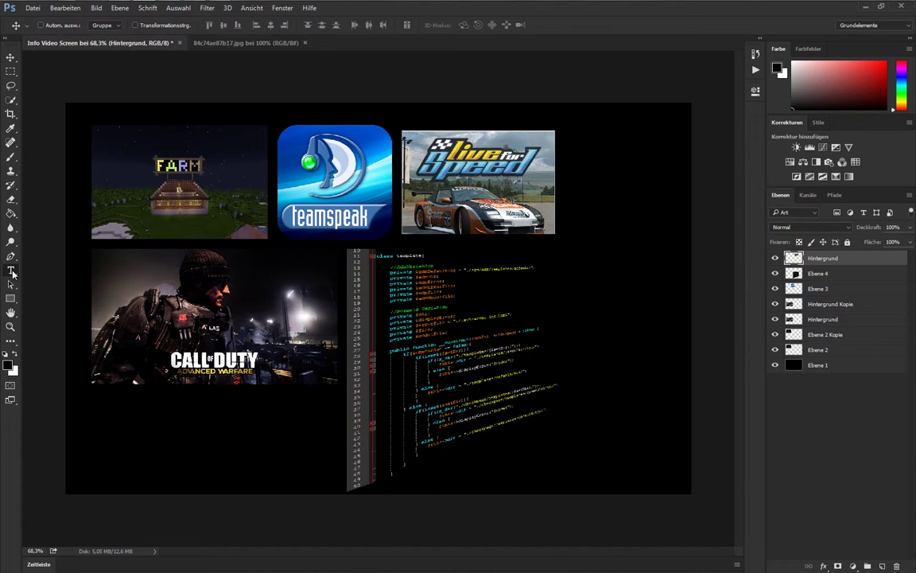
# Add a white 'Sozial-Gaming-Community 2015' caption below the Call of Duty image at 57 px.
pyautogui.press('t')
pyautogui.click(15, 356)
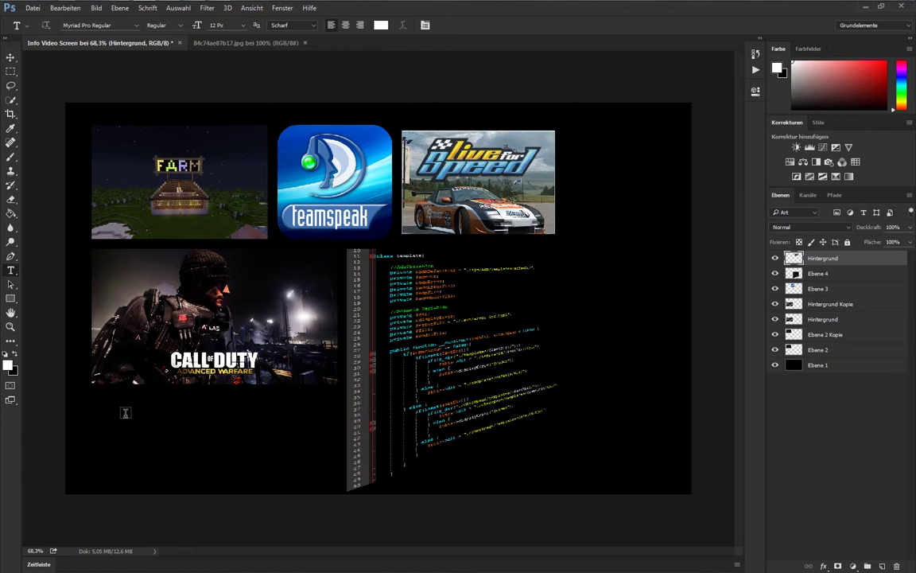
pyautogui.click(126, 413)
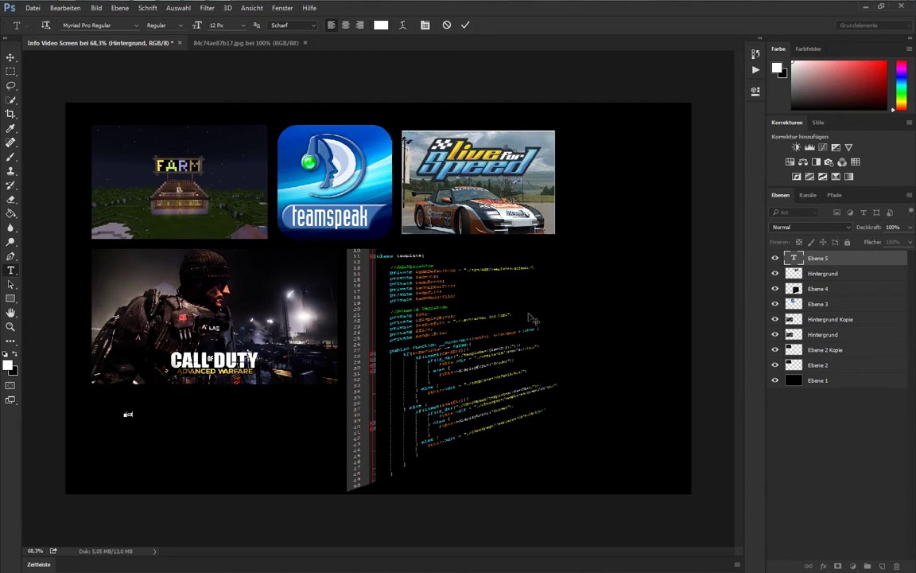
pyautogui.write('al')
pyautogui.hotkey('ctrl', 'a')
pyautogui.click(216, 25)
pyautogui.press('Up')
pyautogui.press('Up')
pyautogui.press('Up')
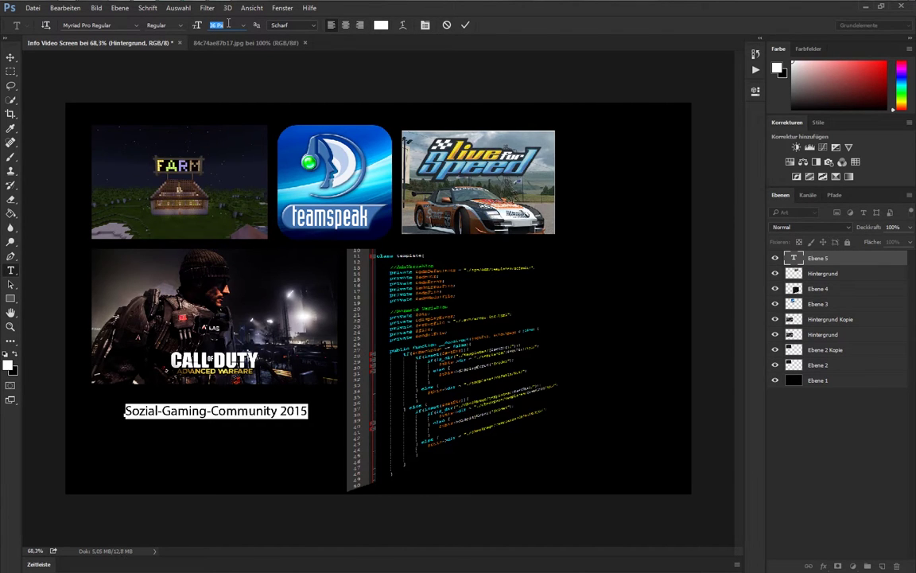
pyautogui.press('Up')
pyautogui.press('Up')
pyautogui.press('Up')
pyautogui.press('Up')
pyautogui.press('Up')
pyautogui.press('Up')
pyautogui.press('Up')
pyautogui.press('Up')
pyautogui.press('Up')
pyautogui.press('Up')
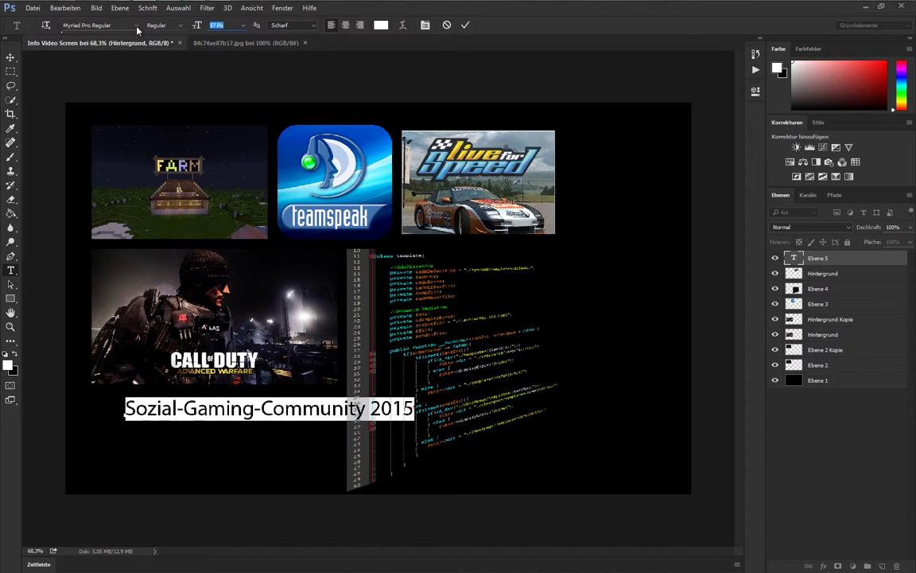
# Browse the font family list to preview available fonts for the caption.
pyautogui.click(135, 25)
pyautogui.press('Escape')
pyautogui.click(136, 25)
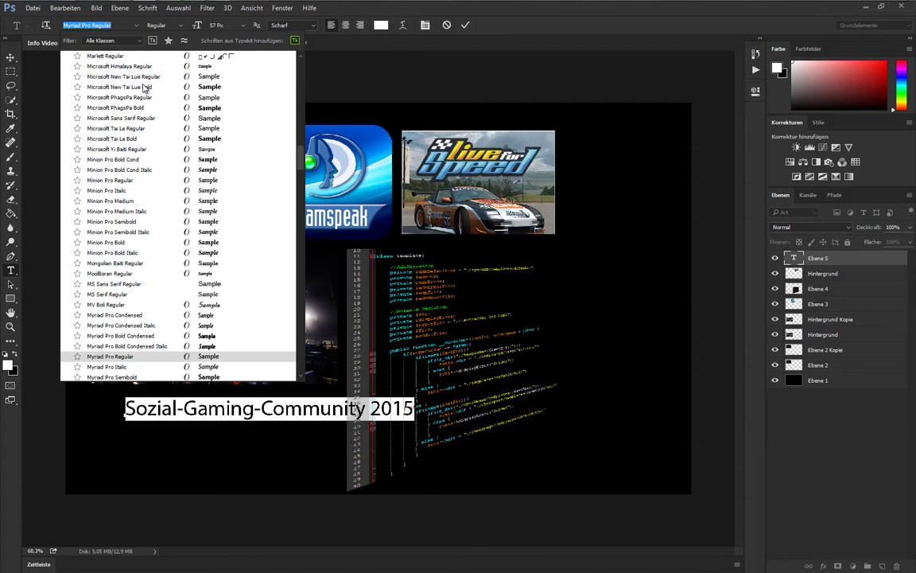
pyautogui.scroll(-2, 191, 235)
pyautogui.scroll(-2, 191, 234)
pyautogui.scroll(-3, 205, 283)
pyautogui.scroll(-2, 206, 278)
pyautogui.scroll(-1, 206, 278)
pyautogui.scroll(-5, 199, 246)
pyautogui.scroll(-3, 192, 222)
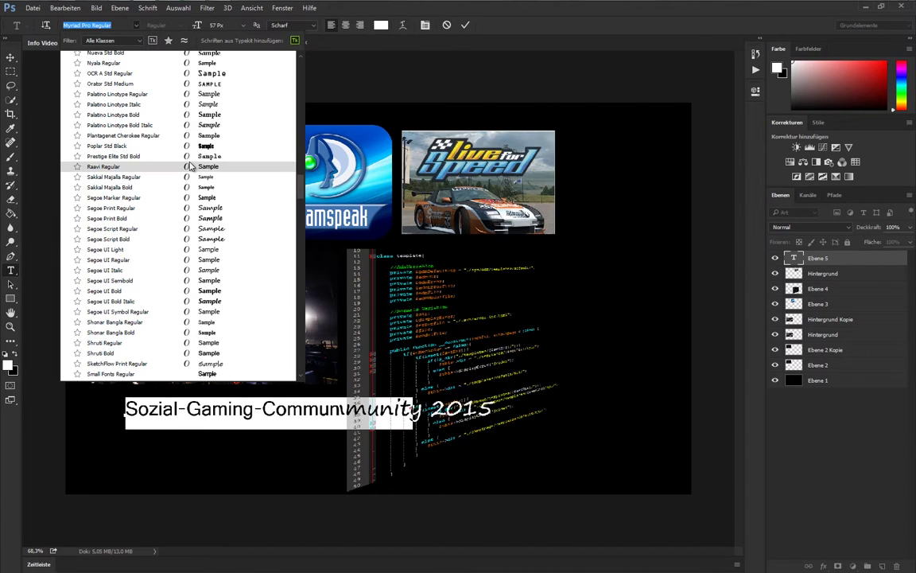
pyautogui.scroll(-4, 192, 217)
pyautogui.scroll(-2, 195, 219)
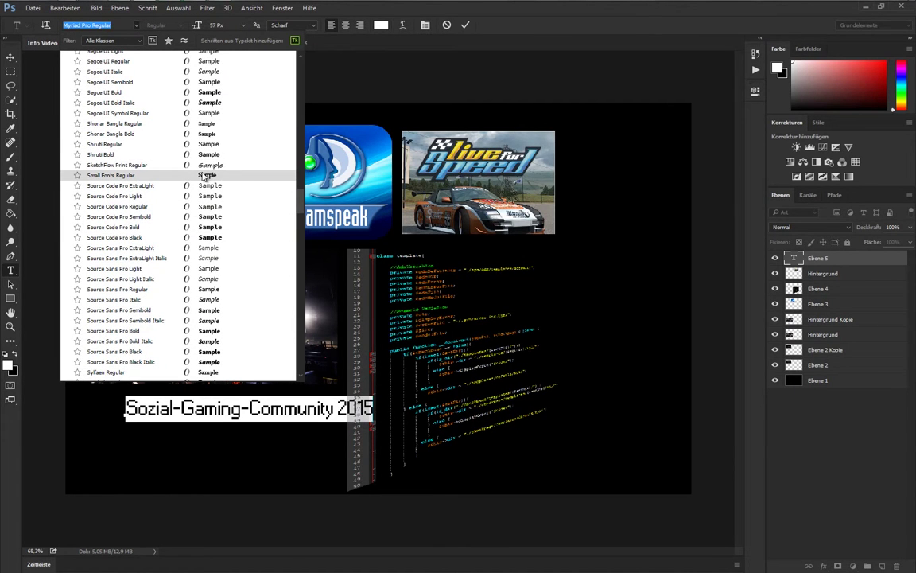
pyautogui.scroll(-3, 206, 175)
pyautogui.scroll(-1, 203, 187)
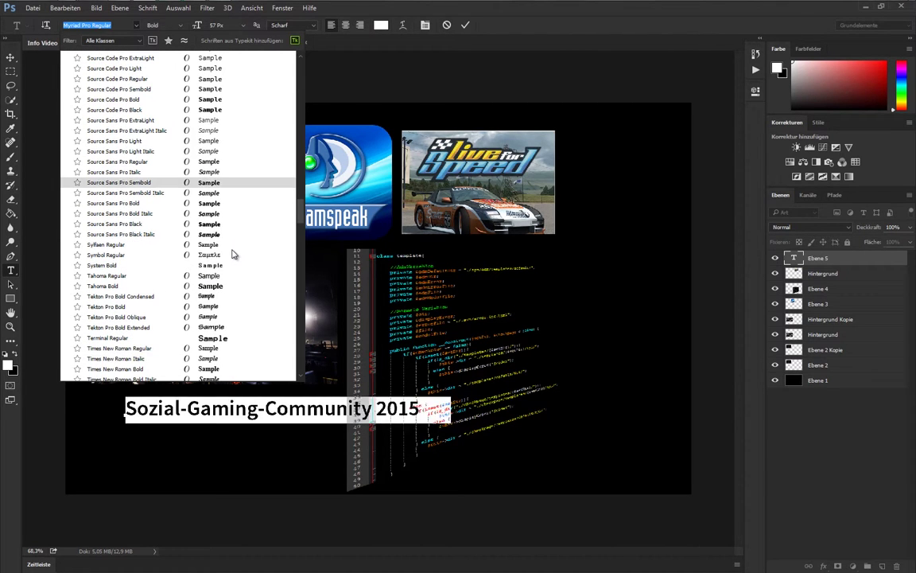
pyautogui.scroll(-1, 231, 253)
pyautogui.scroll(-2, 232, 253)
pyautogui.scroll(-3, 230, 253)
pyautogui.scroll(-3, 230, 253)
pyautogui.scroll(-4, 230, 253)
pyautogui.scroll(-5, 231, 253)
pyautogui.scroll(-2, 231, 253)
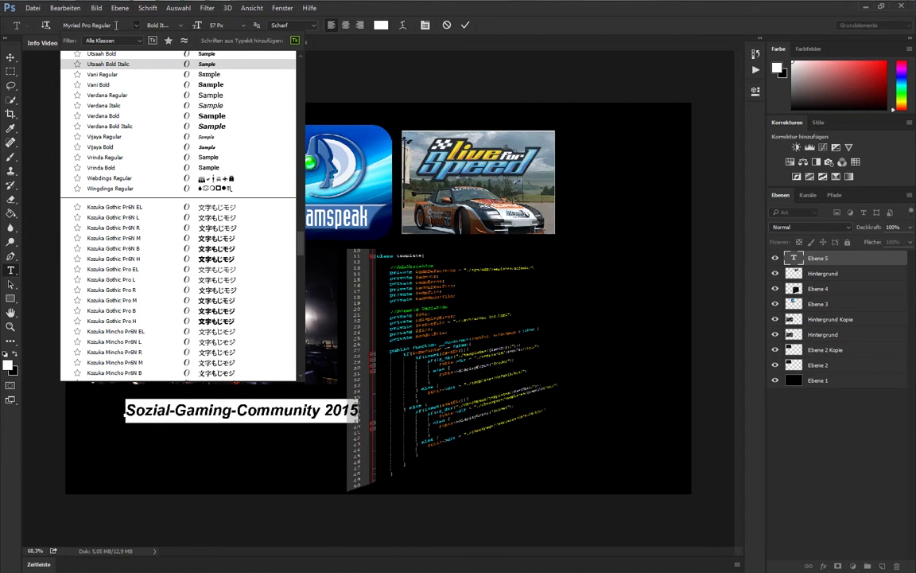
# Search 'scri', apply Brush Script Std Medium to the caption, and commit the edit.
pyautogui.write('sc')
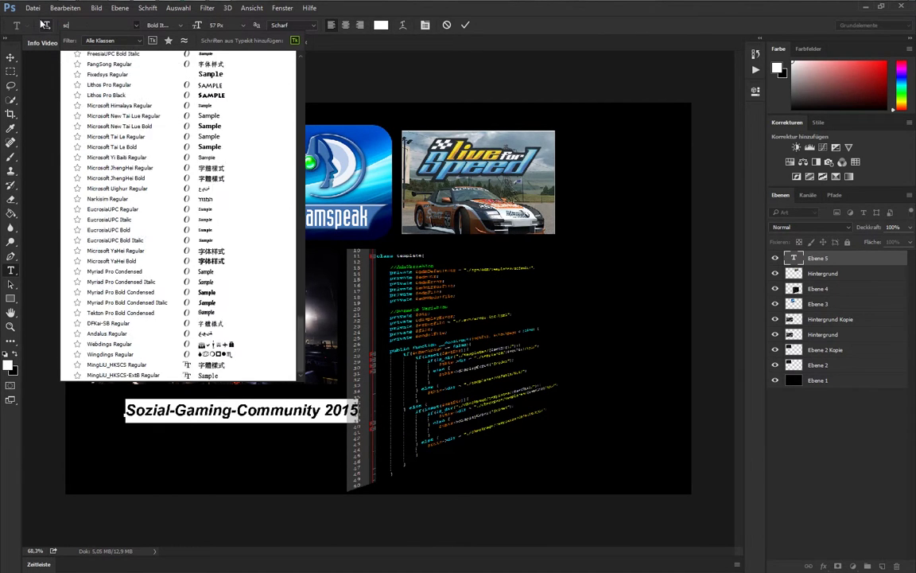
pyautogui.write('r')
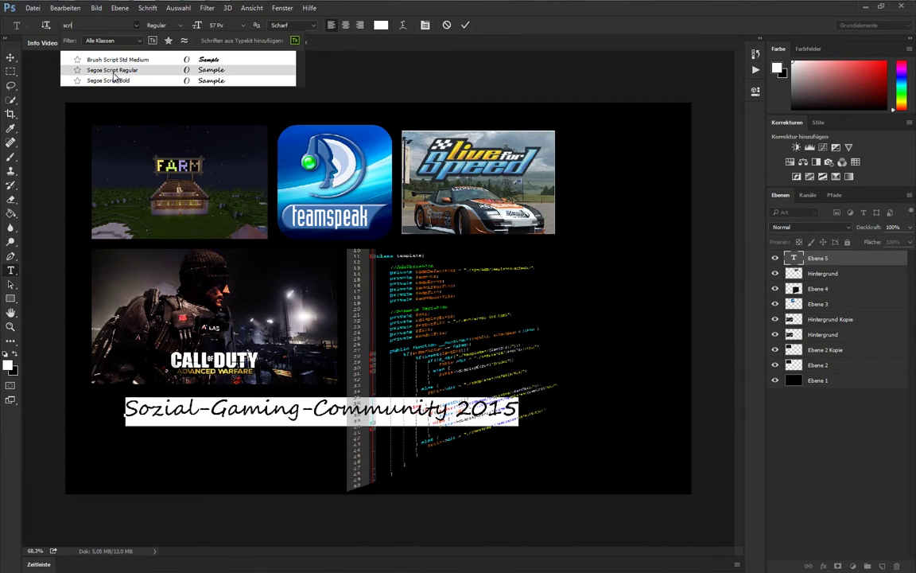
pyautogui.write('i')
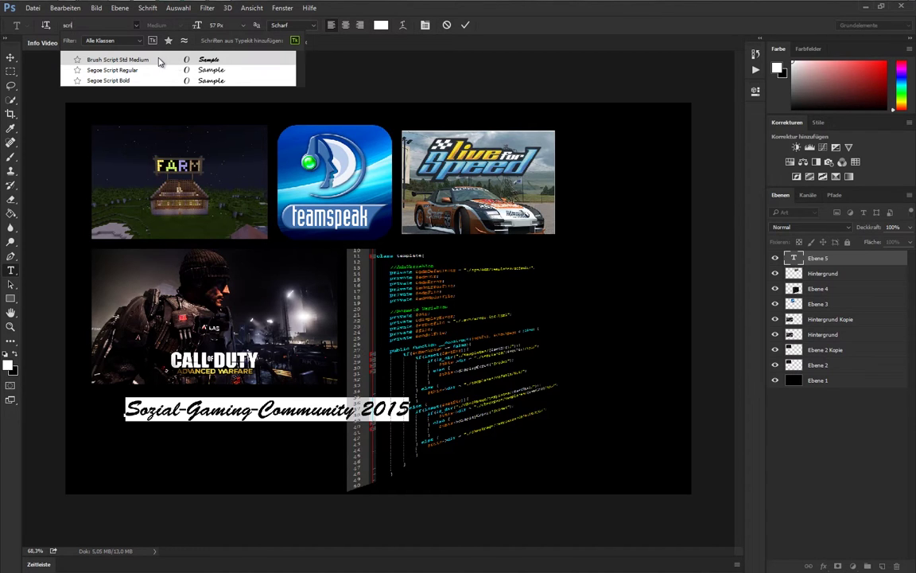
pyautogui.click(159, 60)
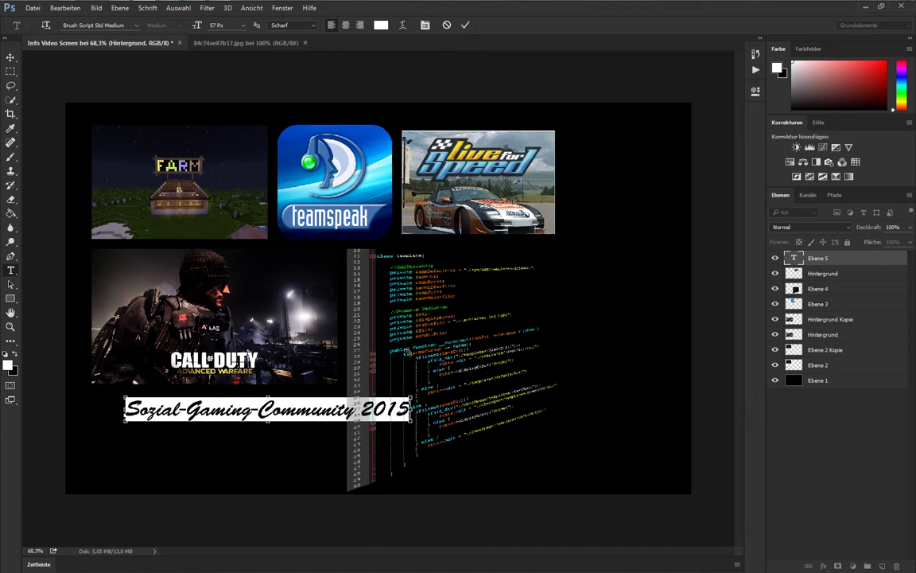
pyautogui.hotkey('ctrl', 'Return')
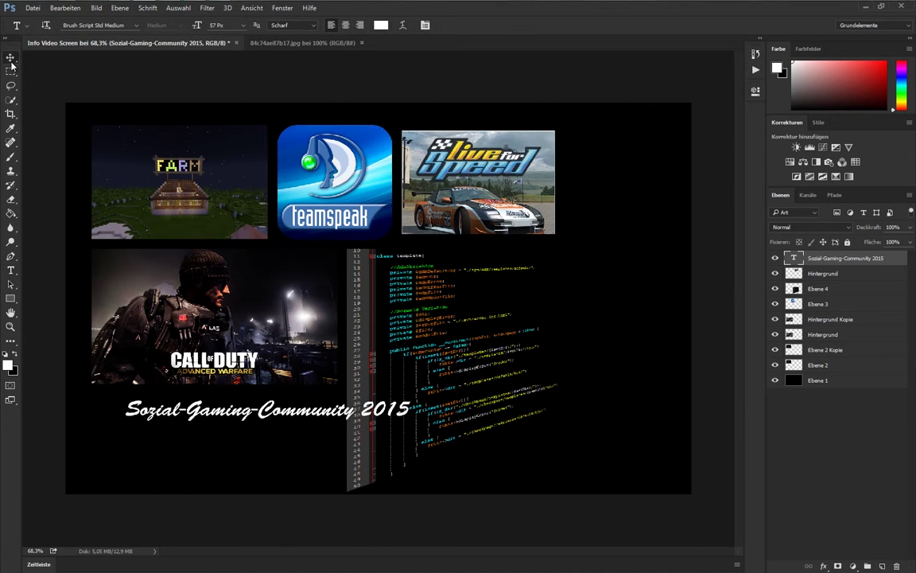
# Rotate the caption 90° and stretch it taller and slimmer along the collage's right edge.
pyautogui.press('v')
pyautogui.moveTo(293, 377)
pyautogui.mouseDown()
pyautogui.moveTo(587, 250)
pyautogui.moveTo(583, 261)
pyautogui.mouseUp()
pyautogui.hotkey('ctrl', 't')
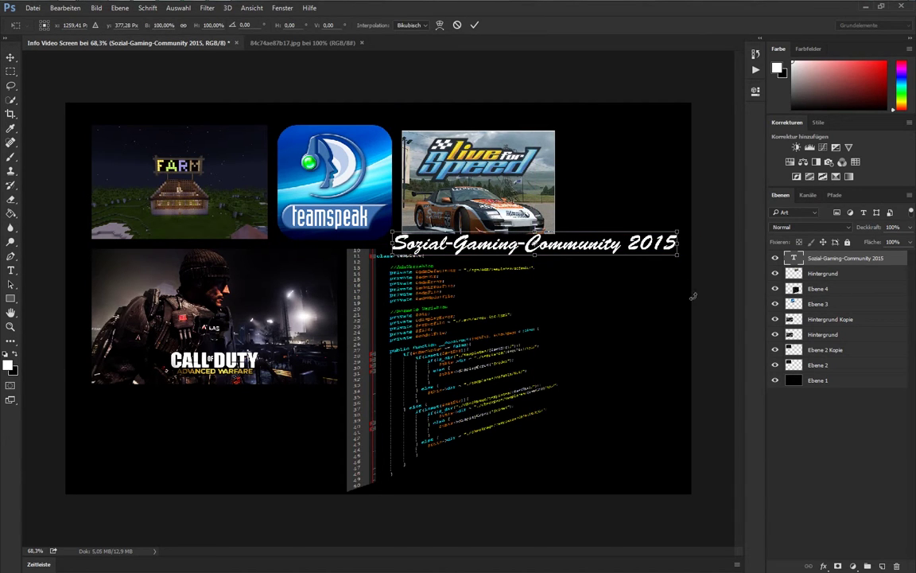
pyautogui.moveTo(693, 297)
pyautogui.mouseDown()
pyautogui.moveTo(525, 362)
pyautogui.moveTo(477, 326)
pyautogui.mouseUp()
pyautogui.moveTo(544, 268)
pyautogui.mouseDown()
pyautogui.moveTo(598, 291)
pyautogui.moveTo(590, 291)
pyautogui.moveTo(658, 274)
pyautogui.mouseUp()
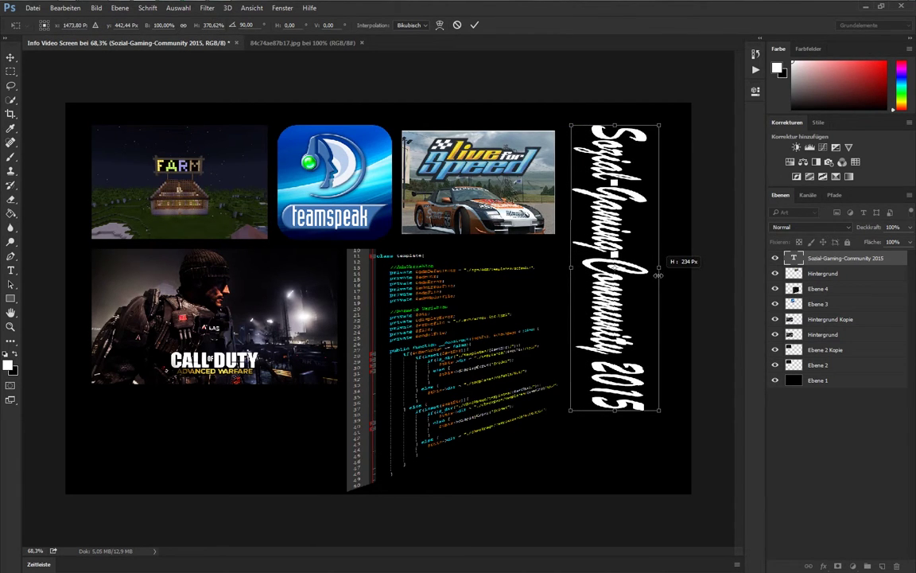
pyautogui.moveTo(615, 409); pyautogui.dragTo(611, 469)
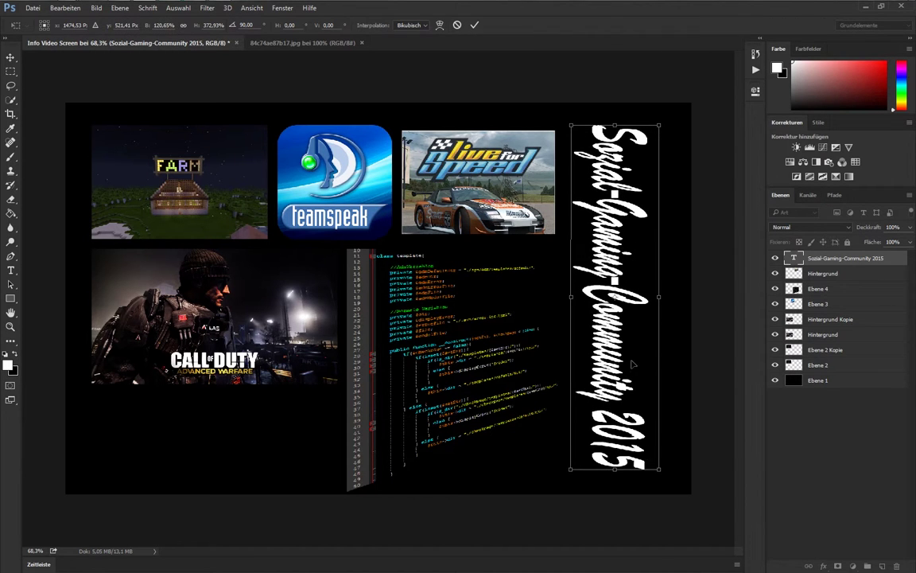
pyautogui.moveTo(643, 297)
pyautogui.mouseDown()
pyautogui.moveTo(625, 299)
pyautogui.moveTo(626, 307)
pyautogui.mouseUp()
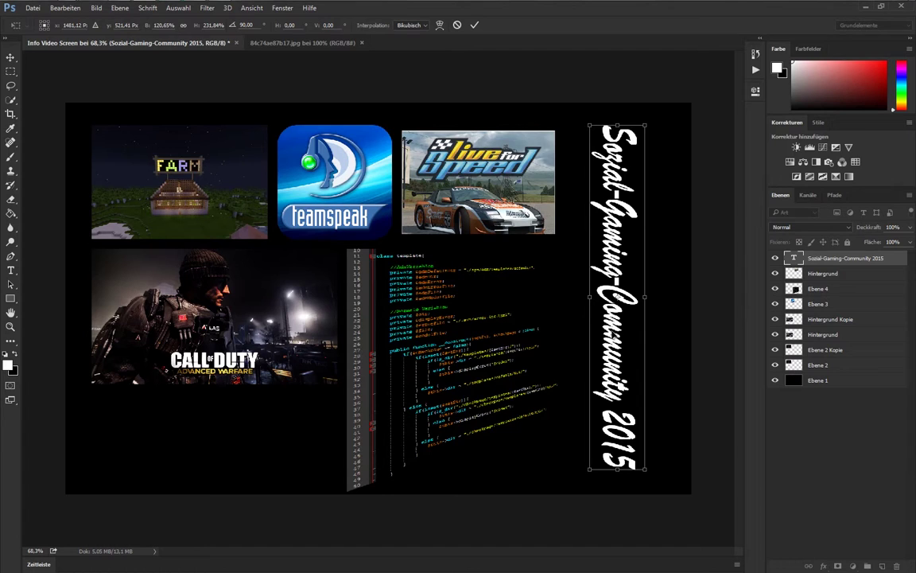
pyautogui.press('Return')
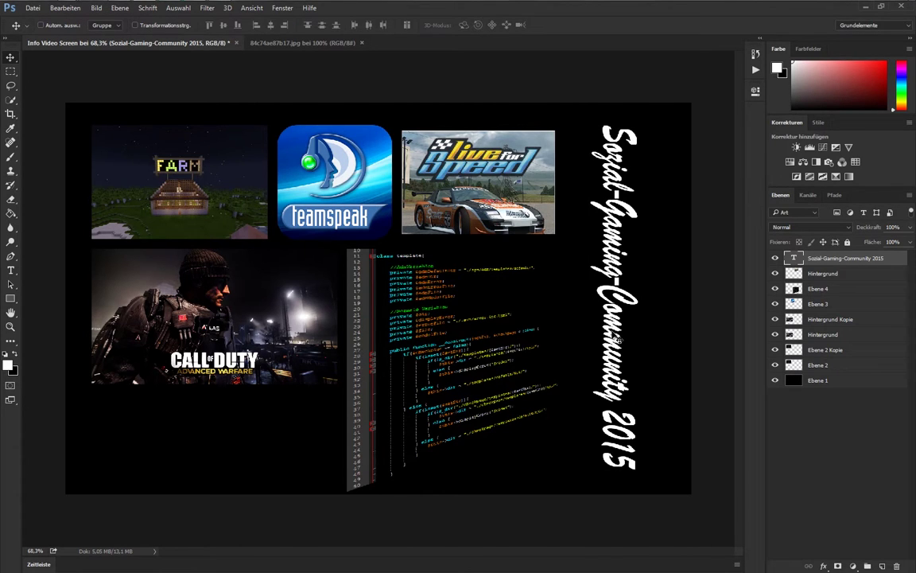
# Select Ebene 1 and preview Texture (1).png from the Source Textures folder.
pyautogui.click(845, 385)
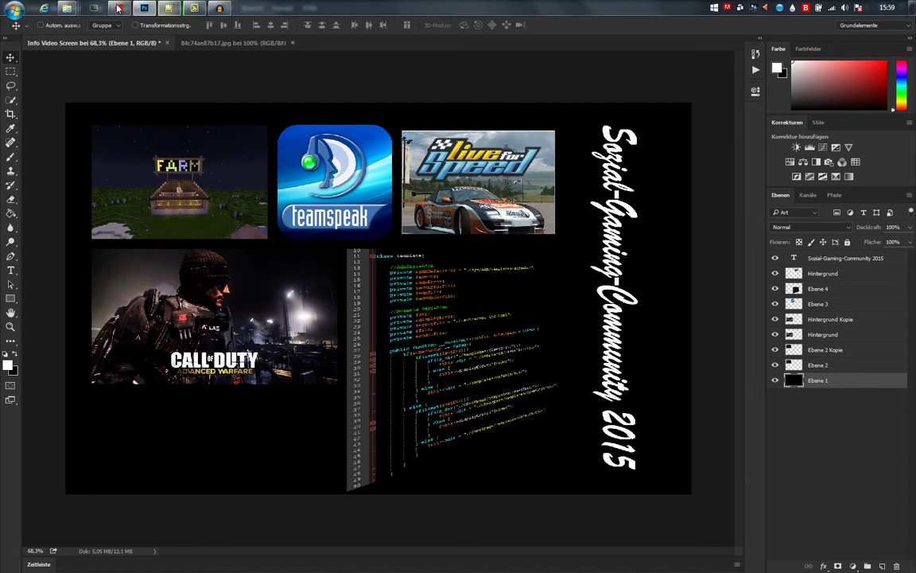
pyautogui.moveTo(67, 8)
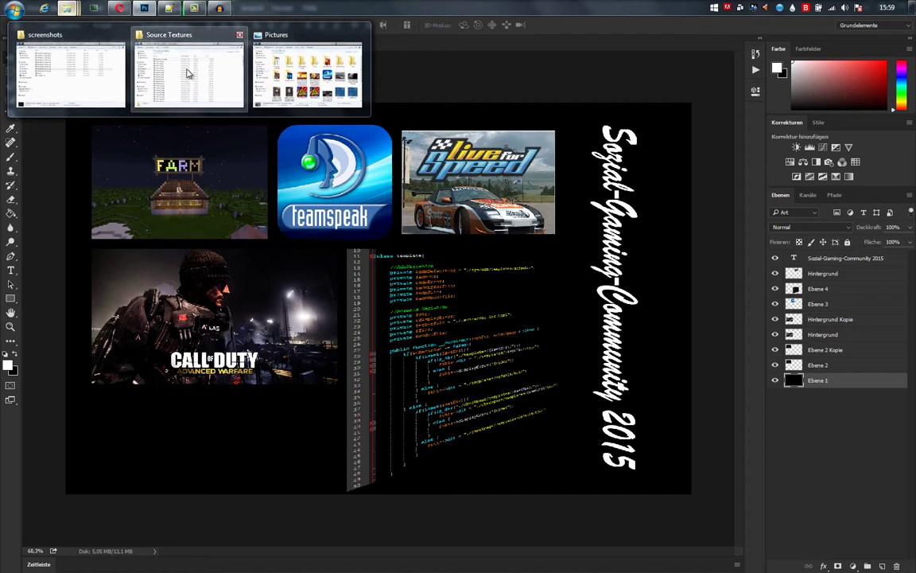
pyautogui.click(186, 72)
pyautogui.click(327, 291)
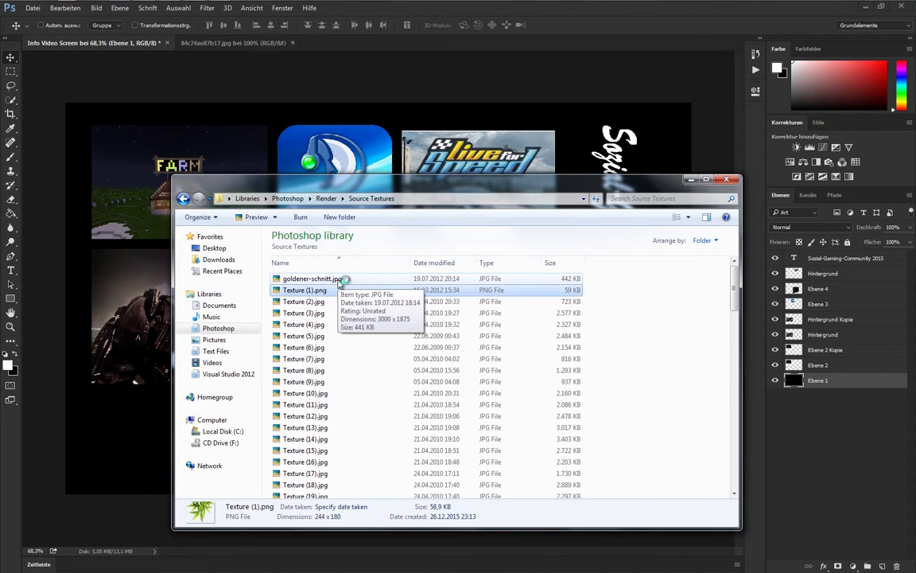
pyautogui.press('Return')
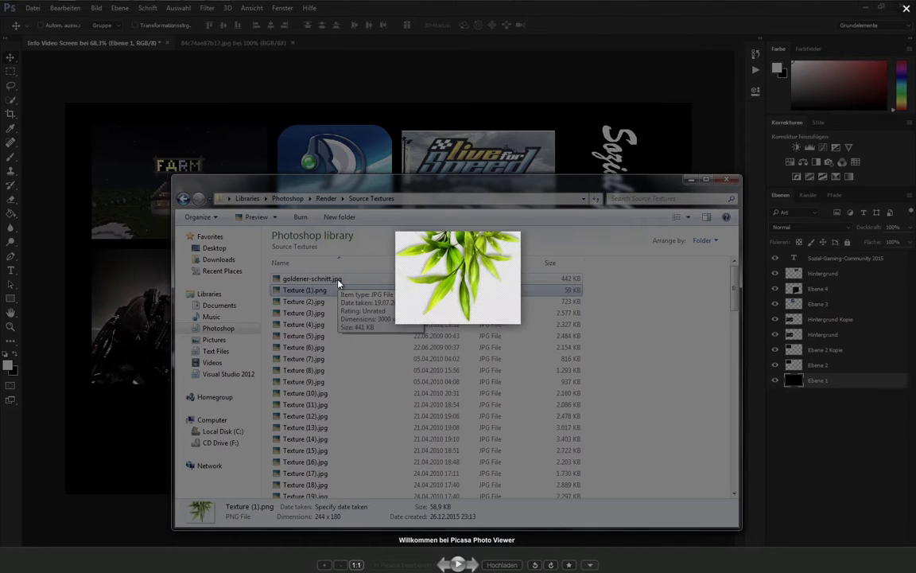
# Page through the textures to the parchment Texture (30), then close the preview.
pyautogui.press('Right')
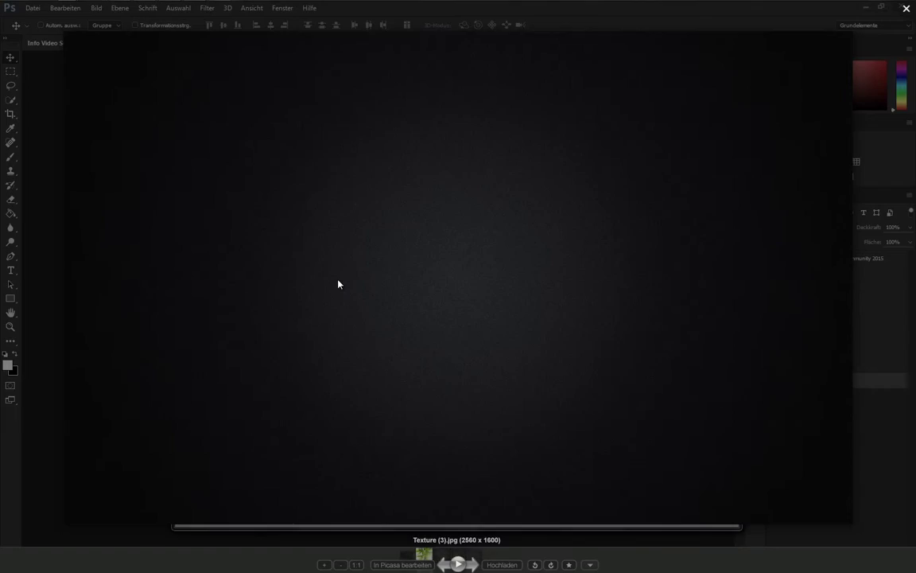
pyautogui.press('Right')
pyautogui.press('Right')
pyautogui.press('Right')
pyautogui.press('Right')
pyautogui.press('Right')
pyautogui.press('Right')
pyautogui.press('Right')
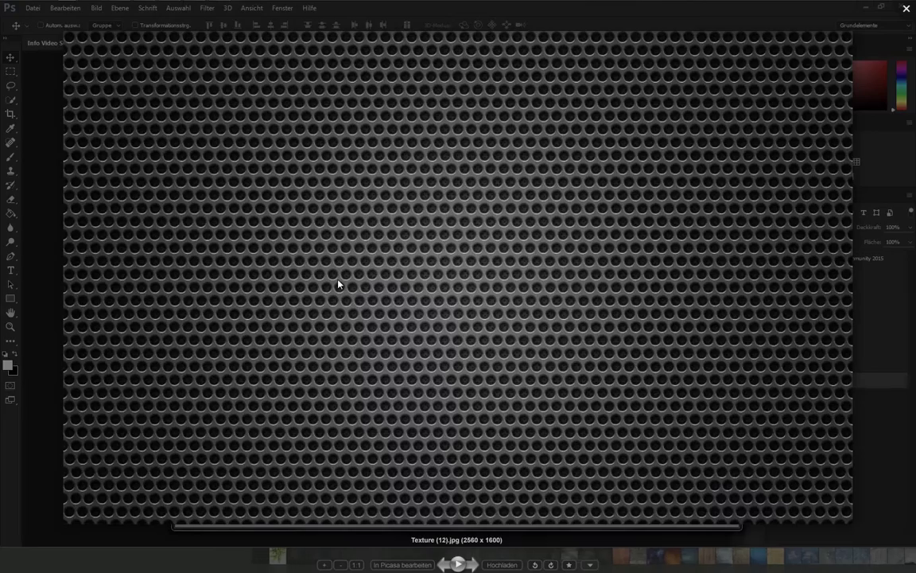
pyautogui.press('Right')
pyautogui.press('Right')
pyautogui.press('Right')
pyautogui.press('Right')
pyautogui.press('Right')
pyautogui.press('Right')
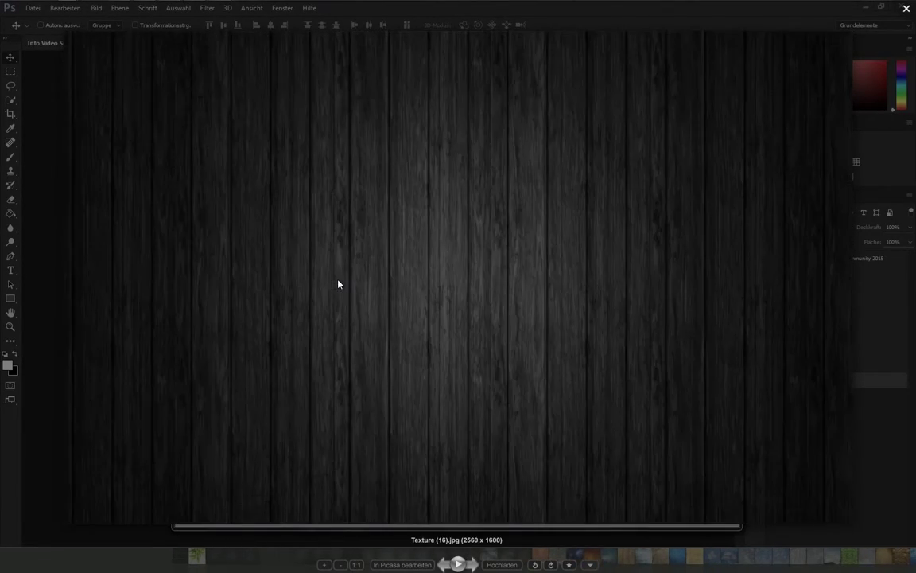
pyautogui.press('Left')
pyautogui.press('Right')
pyautogui.press('Right')
pyautogui.press('Right')
pyautogui.press('Right')
pyautogui.press('Right')
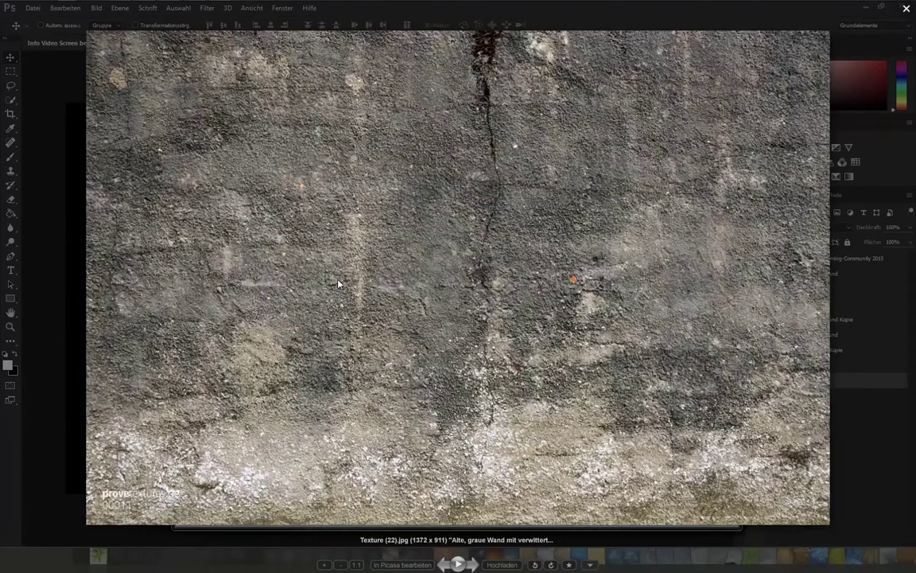
pyautogui.press('Right')
pyautogui.press('Right')
pyautogui.press('Right')
pyautogui.press('Right')
pyautogui.press('Right')
pyautogui.press('Right')
pyautogui.press('Right')
pyautogui.press('Right')
pyautogui.press('Right')
pyautogui.press('Left')
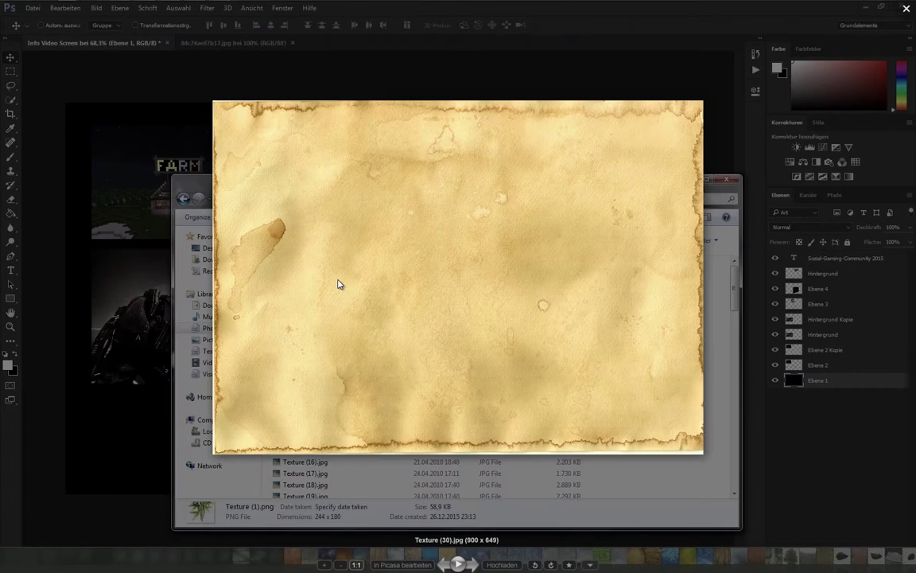
pyautogui.press('Right')
pyautogui.press('Left')
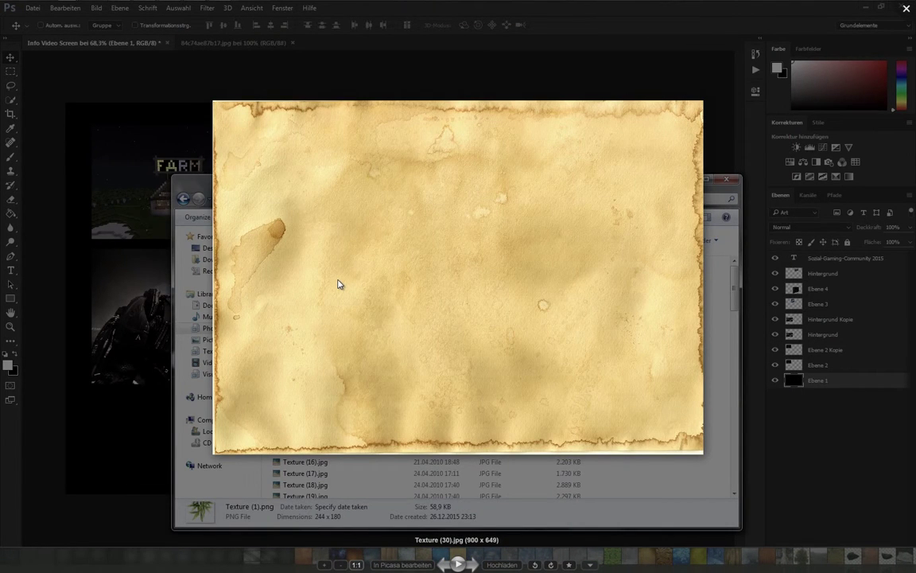
pyautogui.press('Escape')
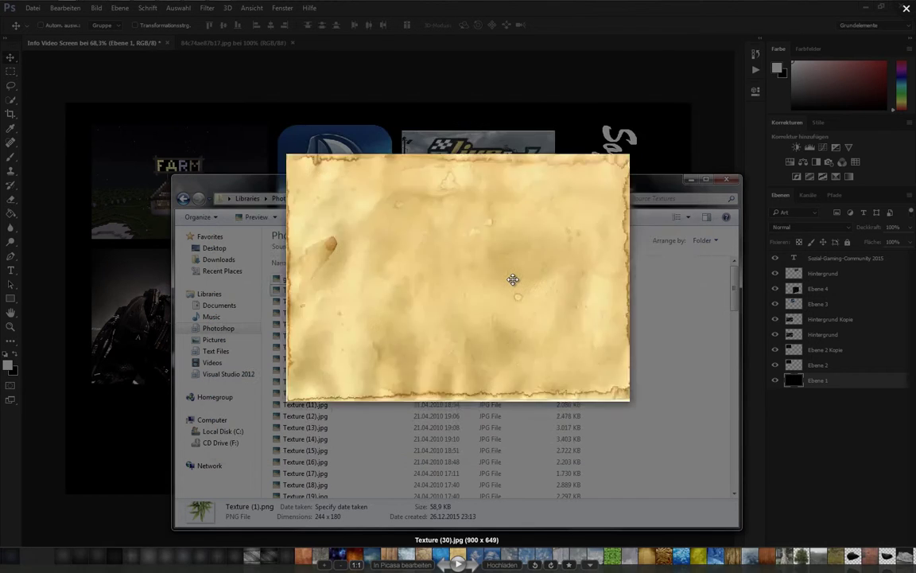
# Open the parchment Texture (30).jpg in Photoshop.
pyautogui.click(385, 451)
pyautogui.scroll(-5, 385, 451)
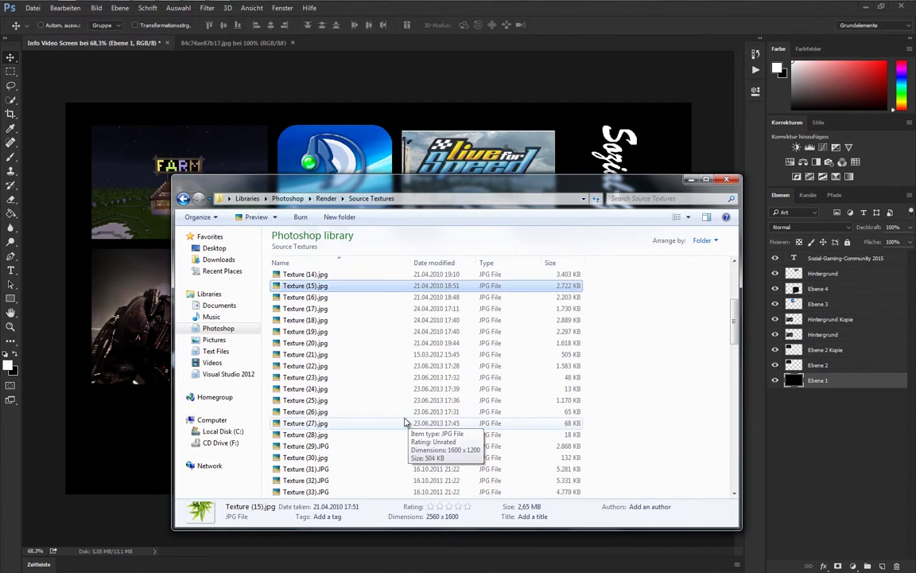
pyautogui.moveTo(323, 461); pyautogui.dragTo(329, 42)
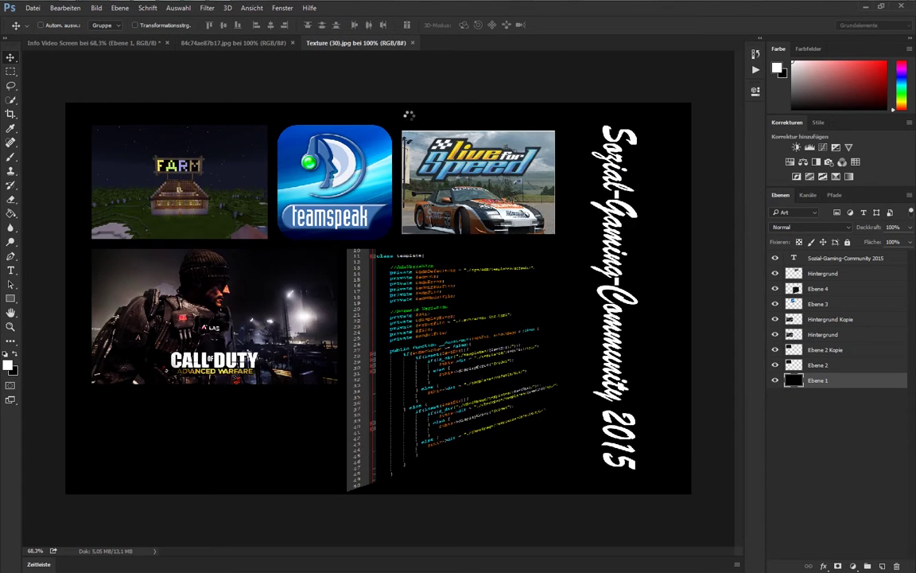
# Duplicate the parchment layer into the Info Video Screen document and return to it.
pyautogui.rightClick(857, 271)
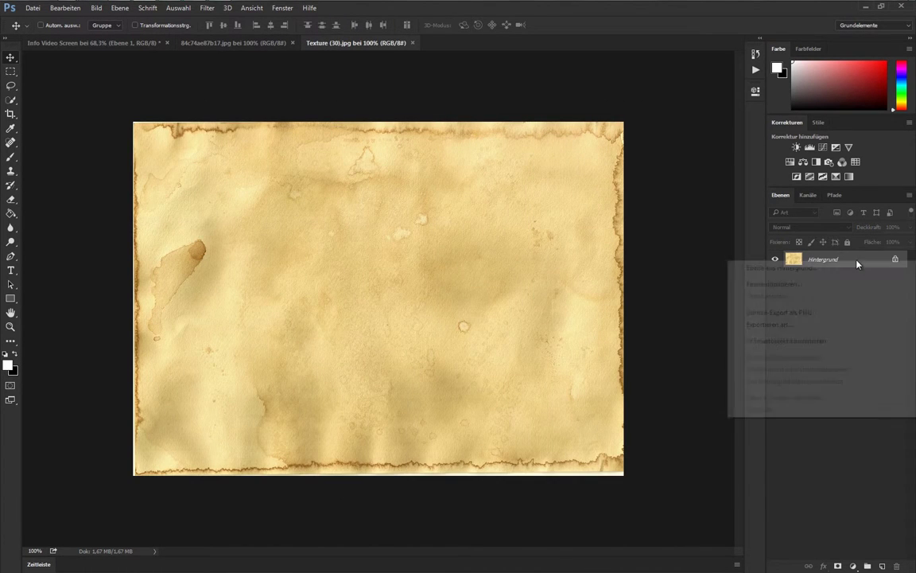
pyautogui.click(838, 284)
pyautogui.click(458, 213)
pyautogui.click(458, 221)
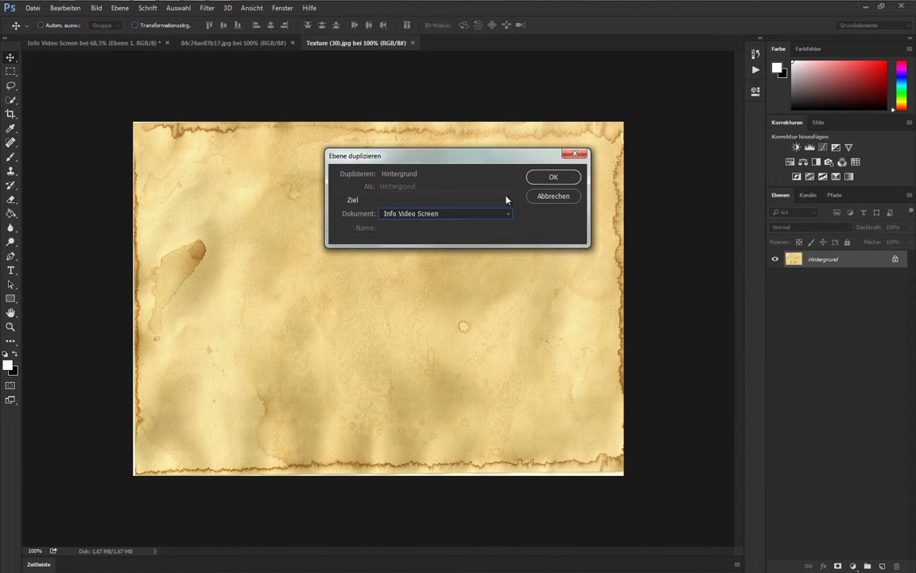
pyautogui.click(542, 177)
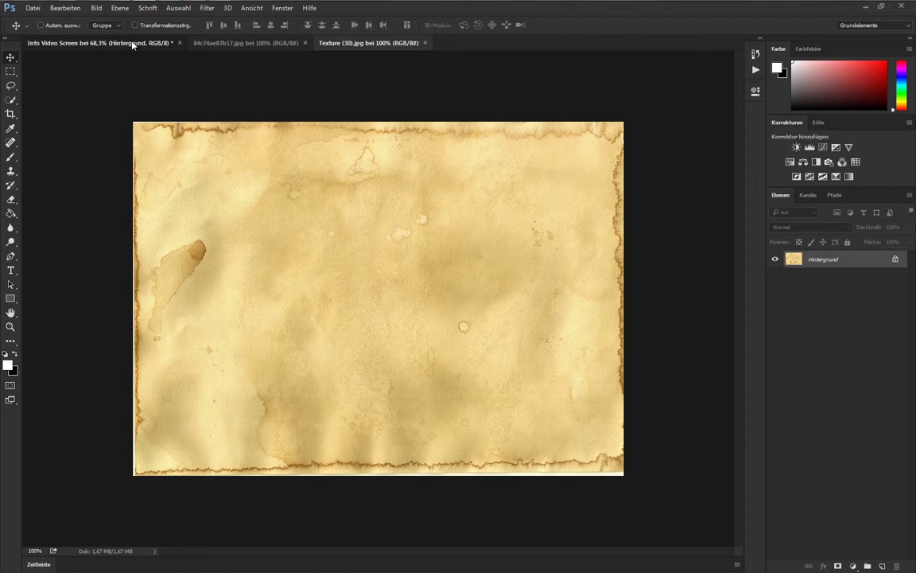
pyautogui.click(133, 43)
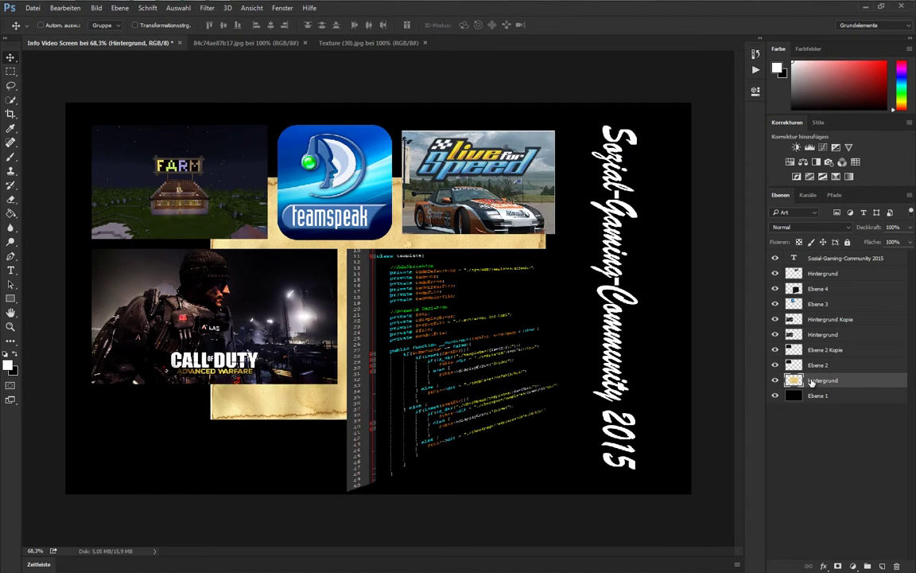
# Scale the parchment layer to about 186% so it fills the whole canvas.
pyautogui.press('t')
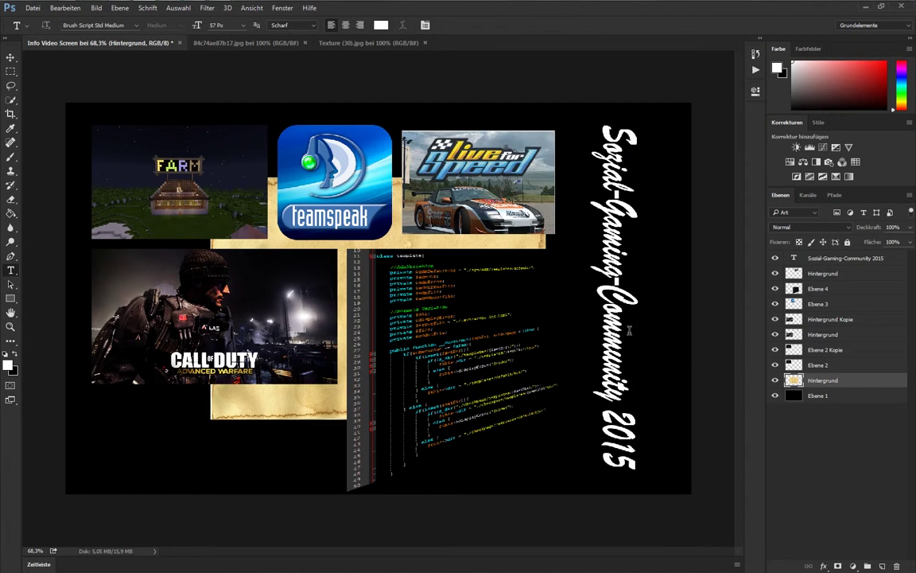
pyautogui.click(8, 54)
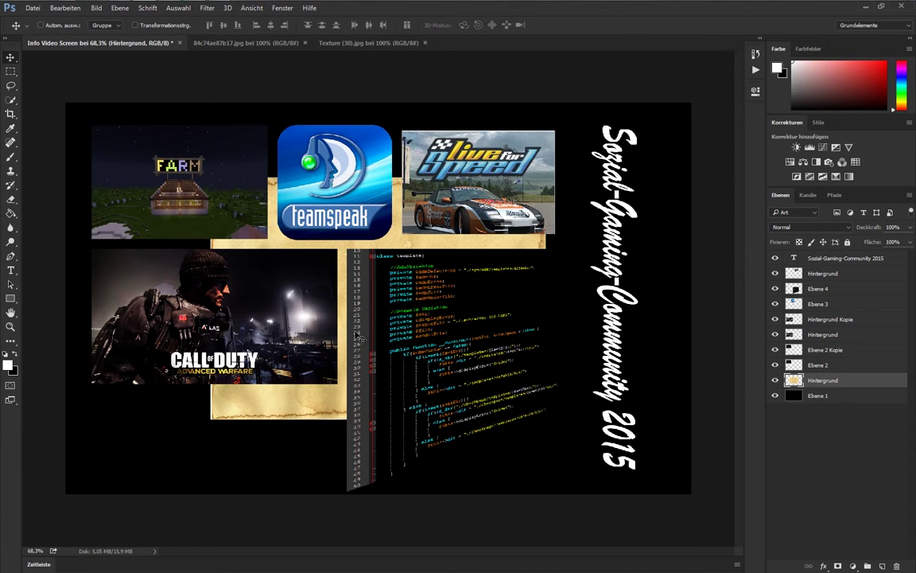
pyautogui.hotkey('ctrl', 't')
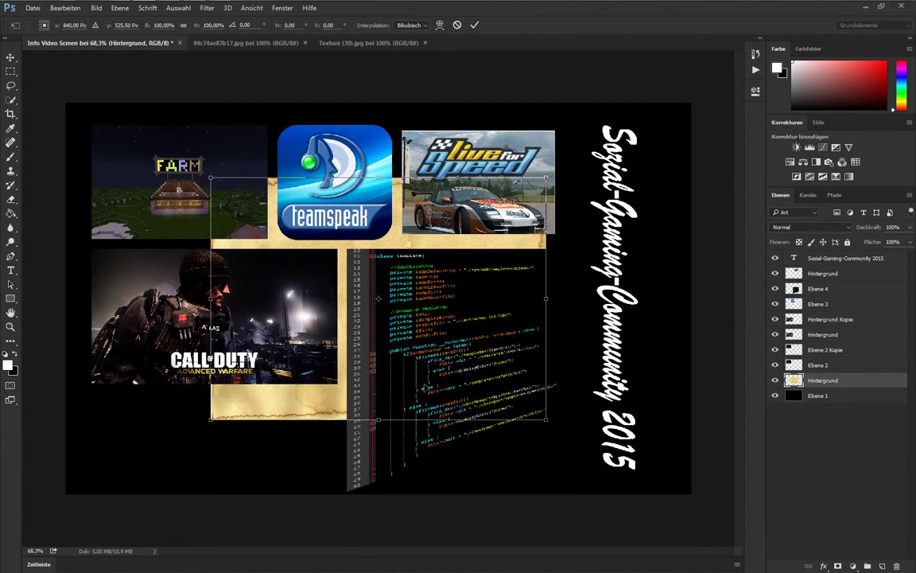
pyautogui.moveTo(291, 403)
pyautogui.mouseDown()
pyautogui.moveTo(136, 310)
pyautogui.moveTo(153, 335)
pyautogui.mouseUp()
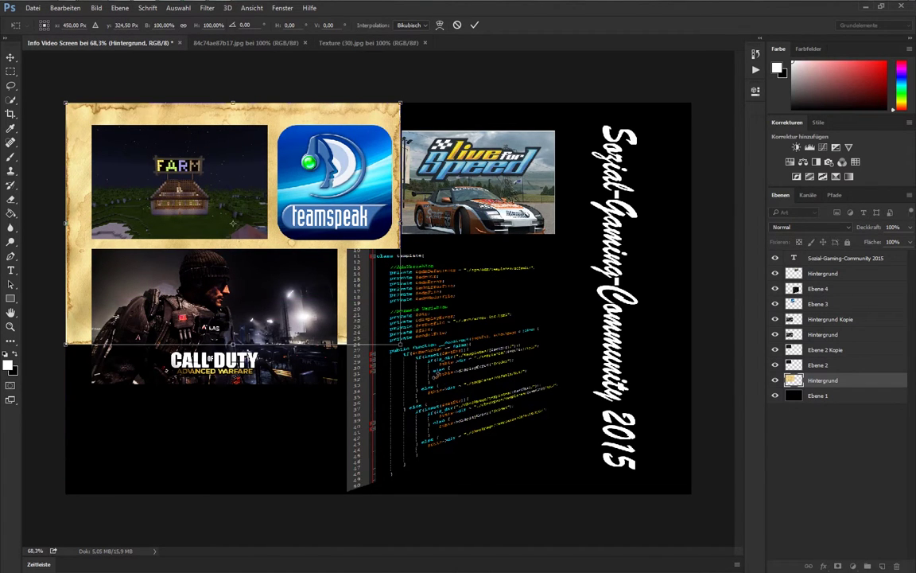
pyautogui.moveTo(400, 344); pyautogui.dragTo(710, 525)
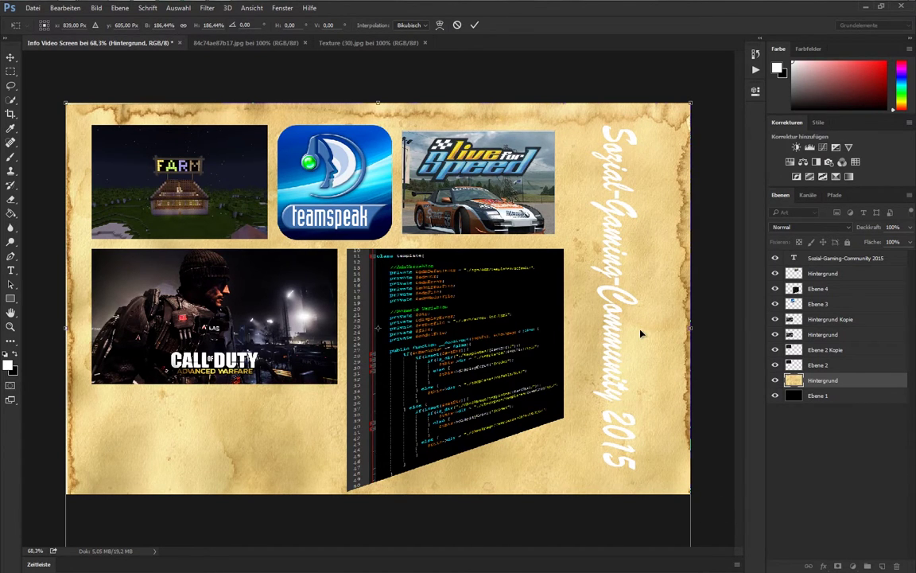
pyautogui.press('Return')
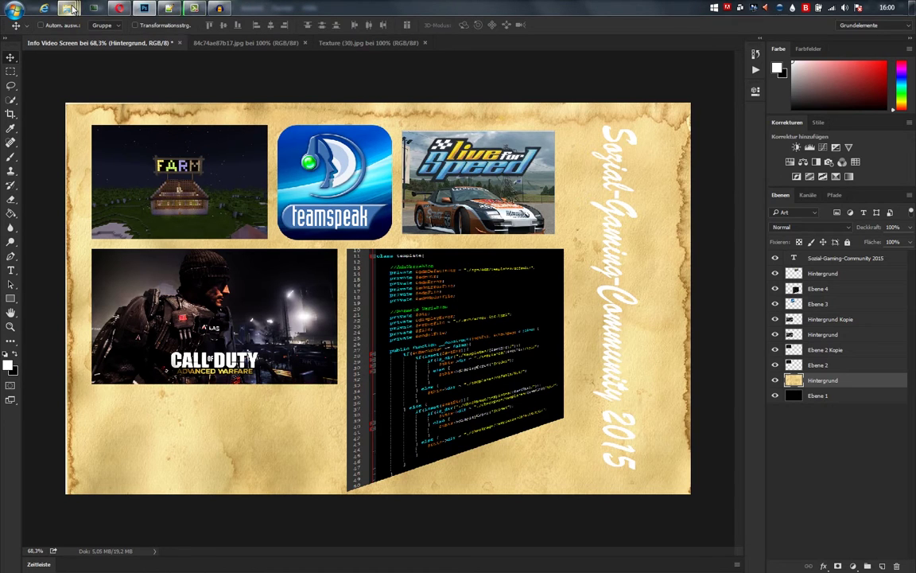
# Browse the source textures in Picasa and settle on the water-drop image.
pyautogui.moveTo(70, 9)
pyautogui.click(197, 76)
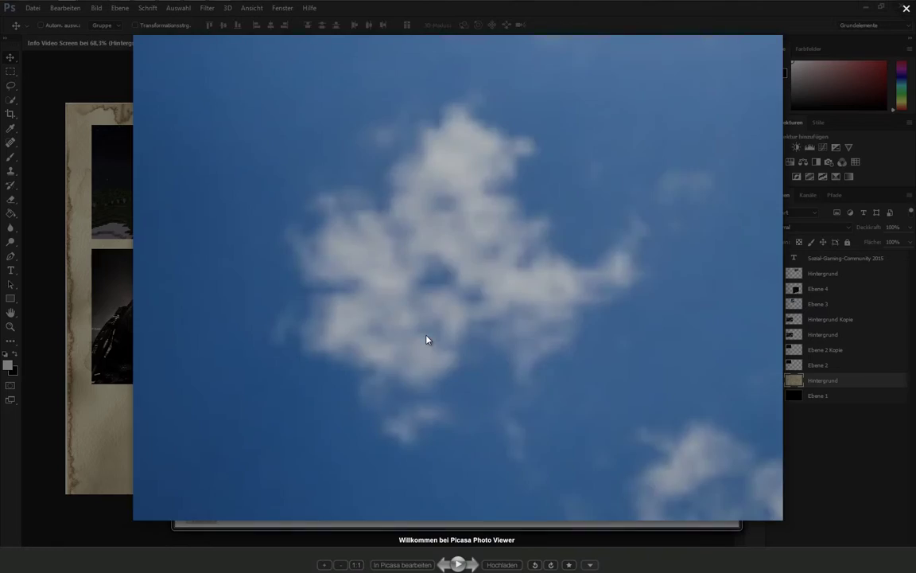
pyautogui.press('Right')
pyautogui.press('Right')
pyautogui.press('Right')
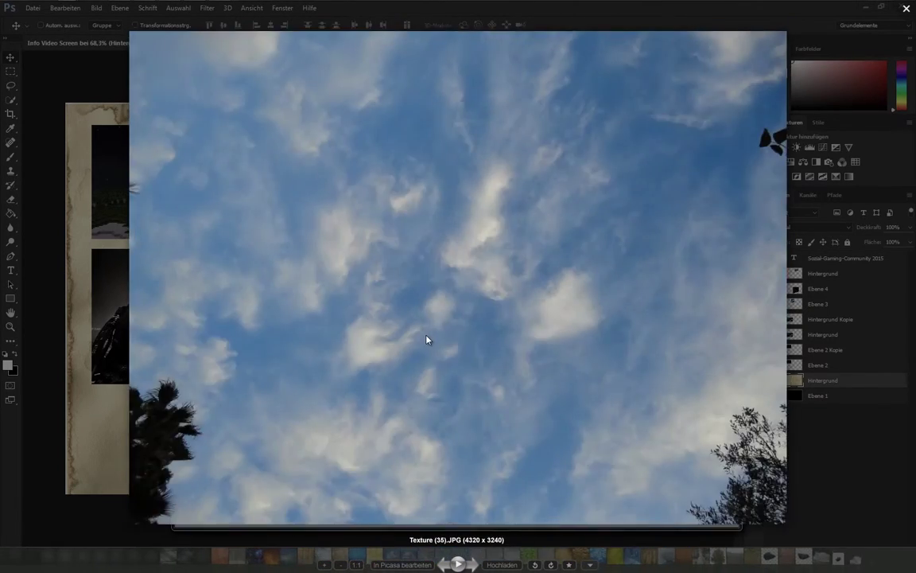
pyautogui.press('Right')
pyautogui.press('Right')
pyautogui.press('Right')
pyautogui.press('Right')
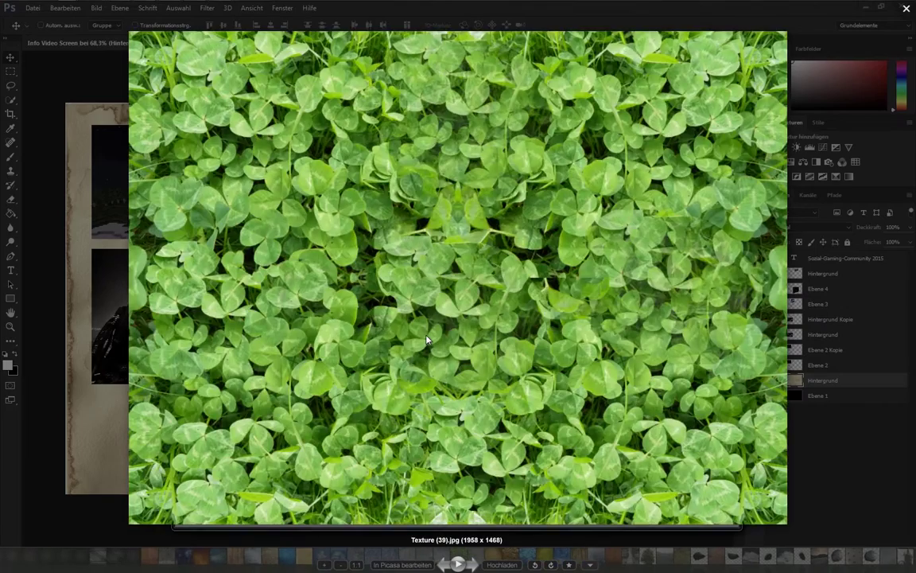
pyautogui.press('Right')
pyautogui.press('Right')
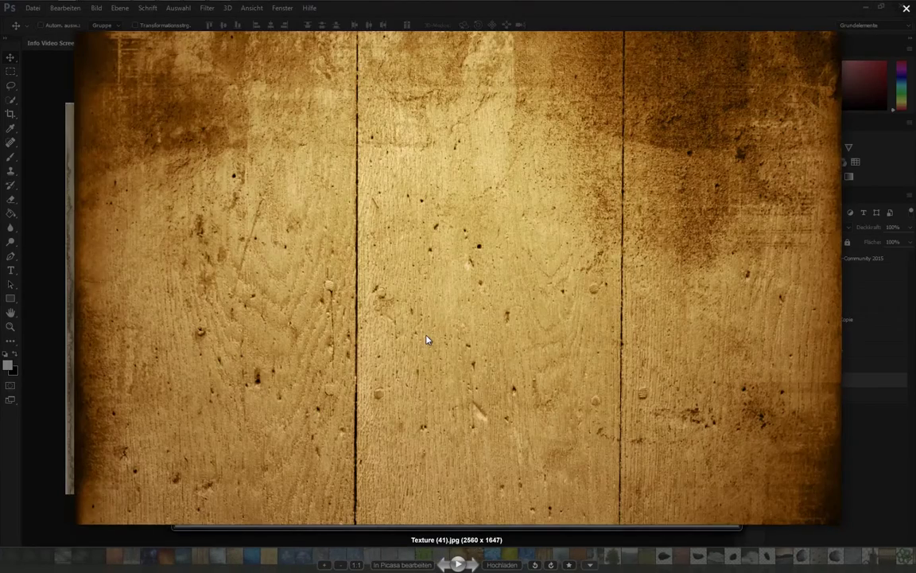
pyautogui.press('Right')
pyautogui.press('Right')
pyautogui.press('Left')
pyautogui.press('Right')
pyautogui.press('Right')
pyautogui.press('Right')
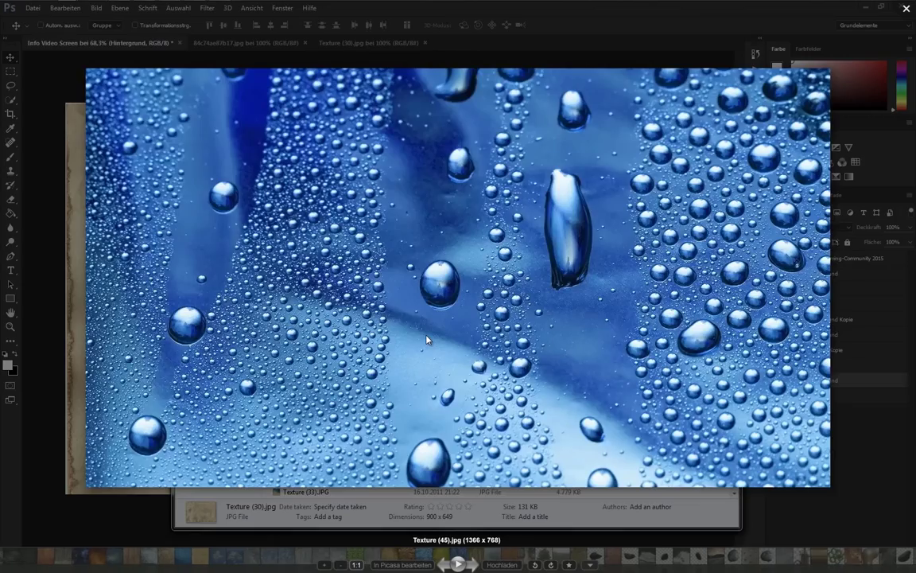
pyautogui.press('Right')
pyautogui.press('Left')
# Open the water-drop Texture (45).jpg in Photoshop.
pyautogui.press('Escape')
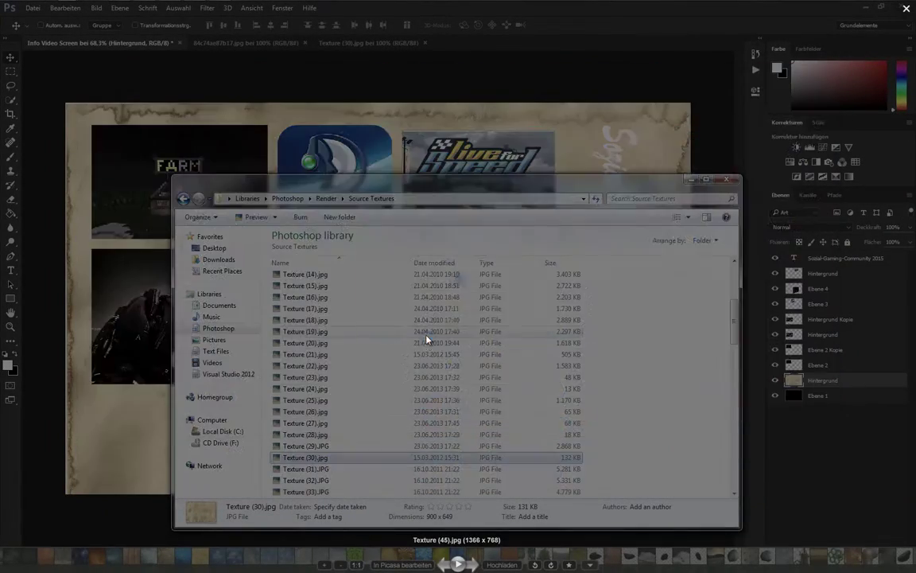
pyautogui.scroll(-1, 411, 394)
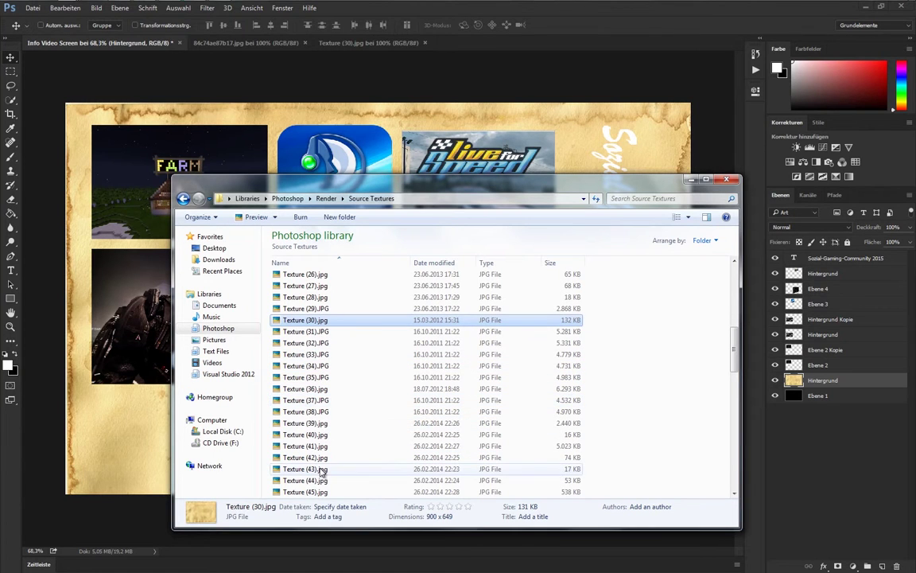
pyautogui.moveTo(302, 497); pyautogui.dragTo(459, 41)
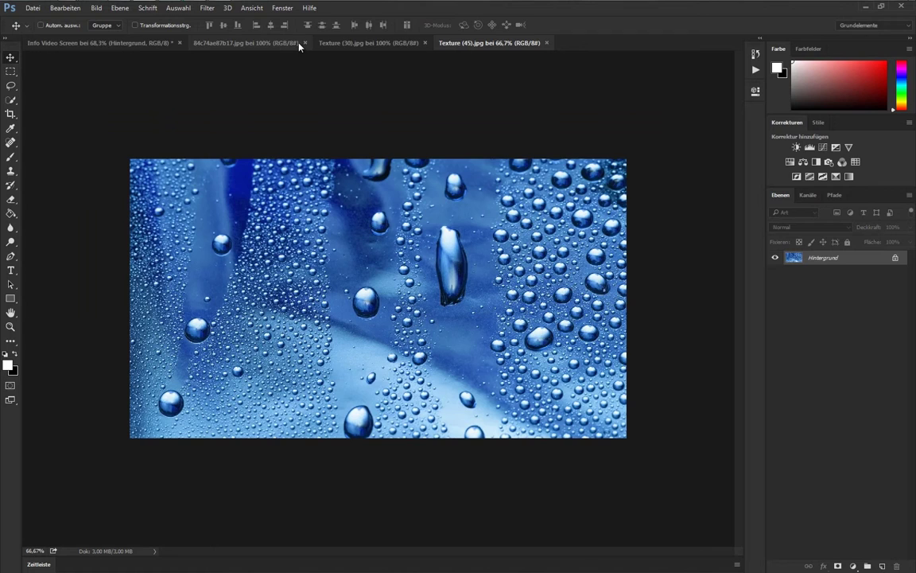
# Close the 84c74ae87b17.jpg and Texture (30).jpg tabs, then duplicate the water-drop layer into Info Video Screen.
pyautogui.click(305, 42)
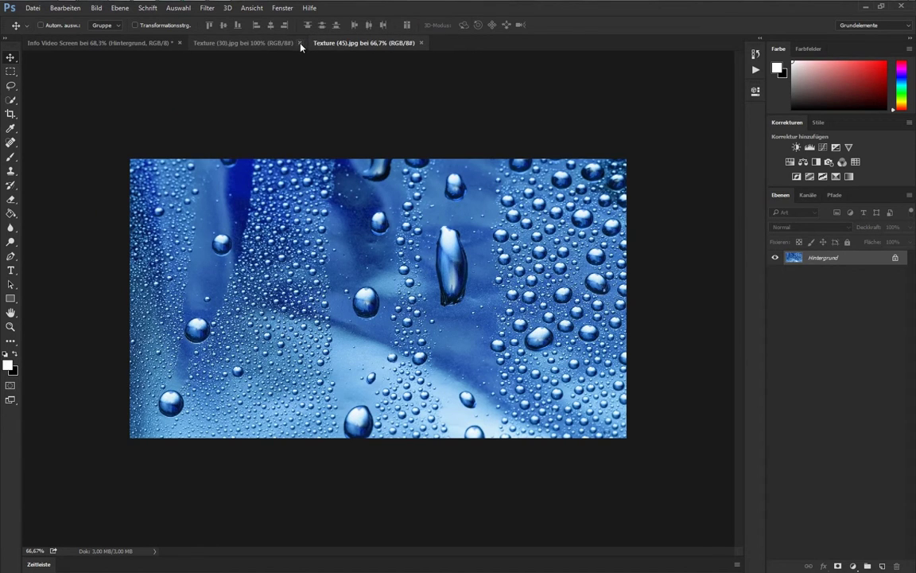
pyautogui.click(300, 42)
pyautogui.rightClick(861, 263)
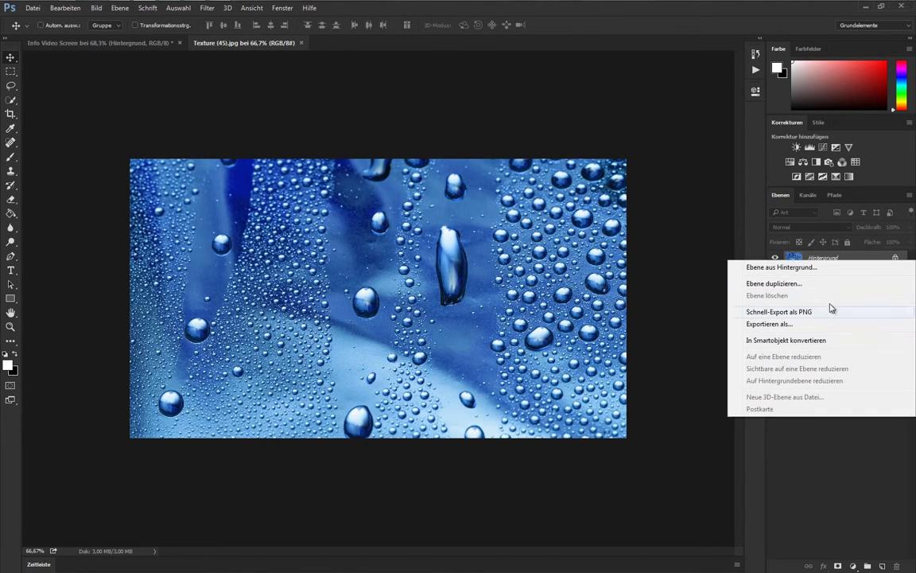
pyautogui.click(768, 283)
pyautogui.click(437, 213)
pyautogui.click(554, 176)
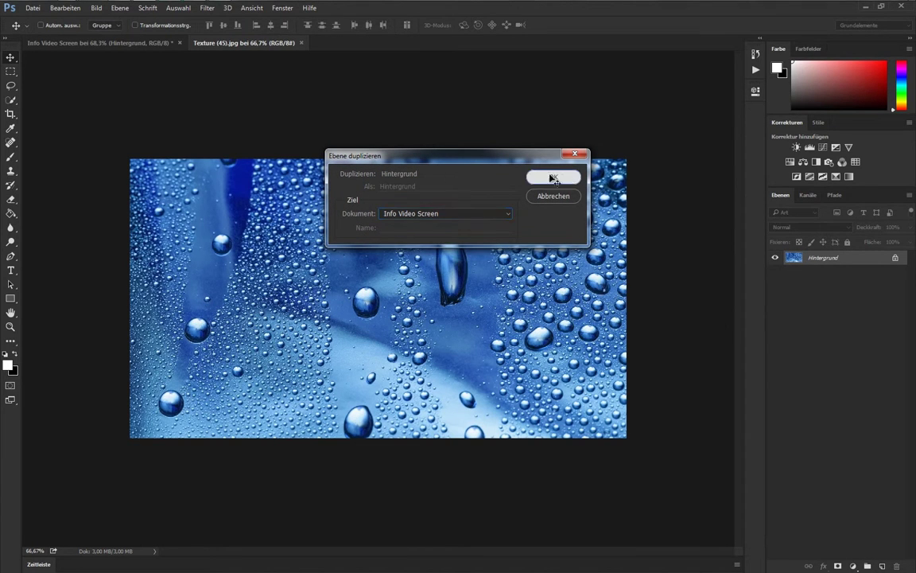
pyautogui.click(130, 43)
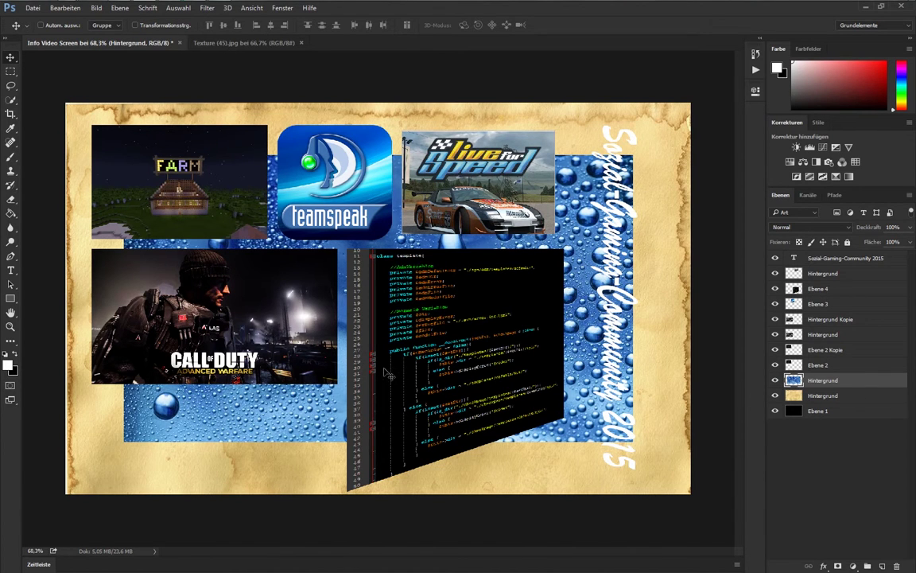
# Align the water-drop texture to the top-left and scale it to about 142.7% over the canvas.
pyautogui.moveTo(521, 350)
pyautogui.mouseDown()
pyautogui.moveTo(535, 360)
pyautogui.moveTo(529, 348)
pyautogui.mouseUp()
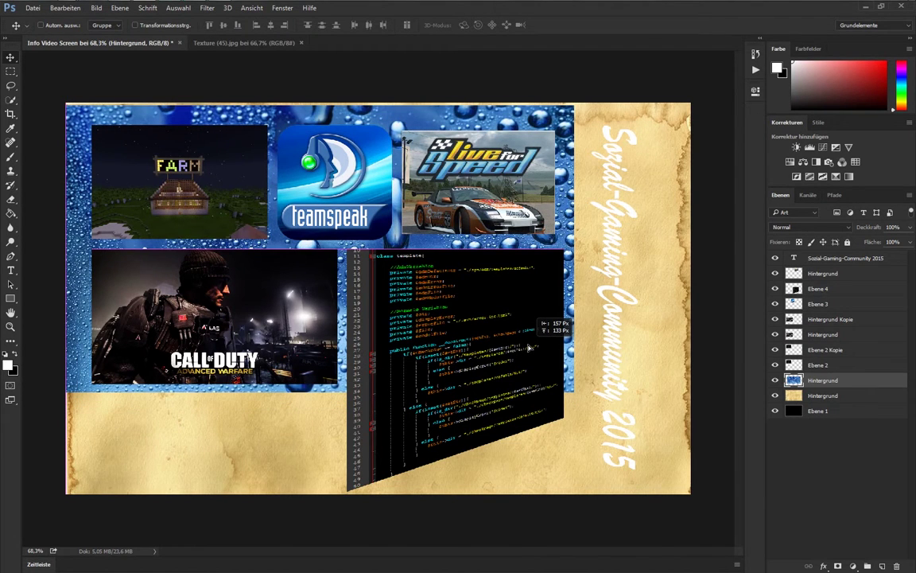
pyautogui.moveTo(529, 348); pyautogui.dragTo(532, 364)
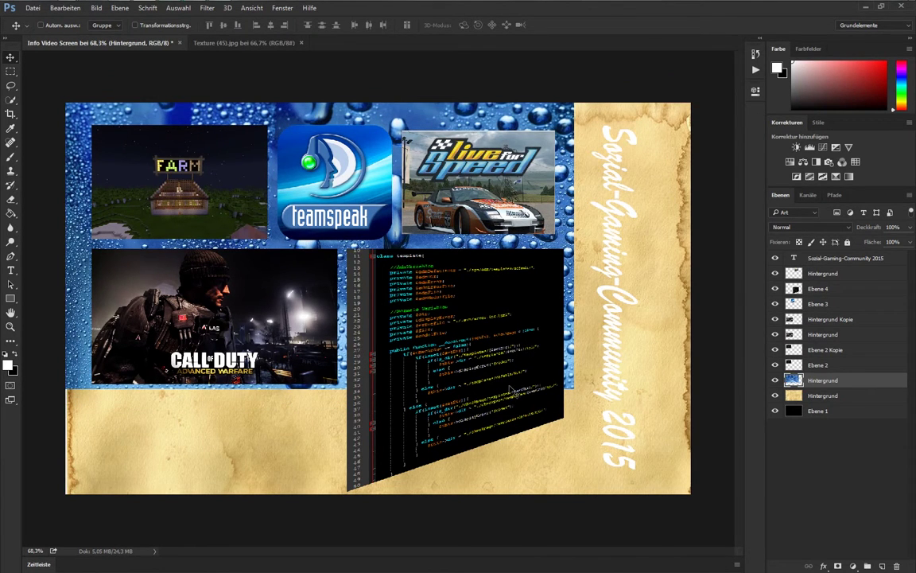
pyautogui.hotkey('ctrl', 't')
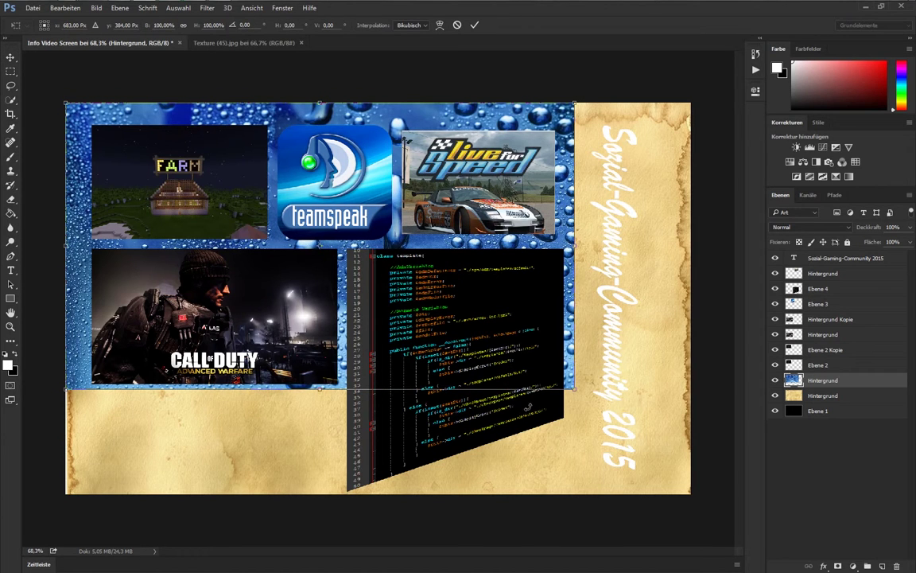
pyautogui.moveTo(574, 389); pyautogui.dragTo(720, 531)
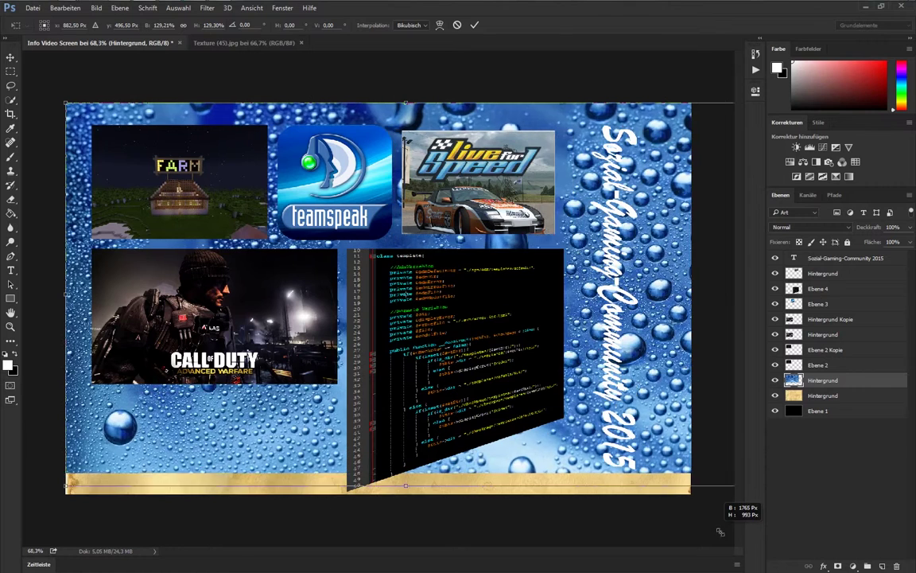
pyautogui.moveTo(720, 531); pyautogui.dragTo(734, 510)
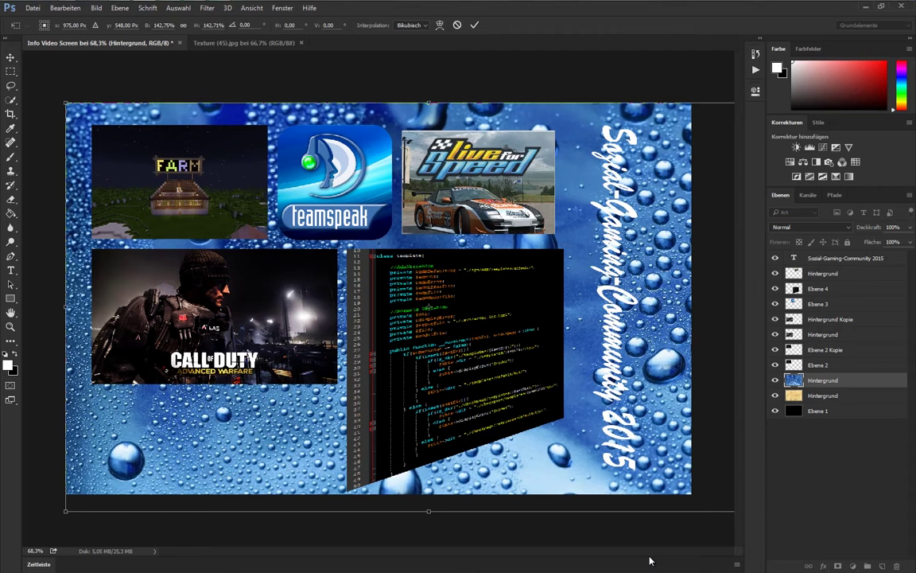
pyautogui.press('Return')
# Set the water-drop layer's blend mode to Farbig nachbelichten (Color Burn).
pyautogui.click(852, 228)
pyautogui.press('Down')
pyautogui.press('Return')
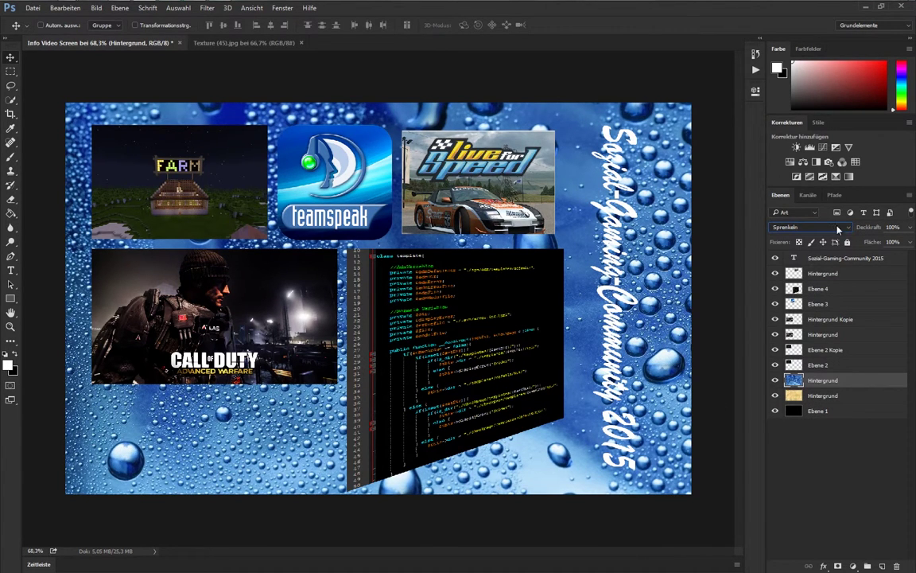
pyautogui.press('Down')
pyautogui.press('Down')
pyautogui.press('Down')
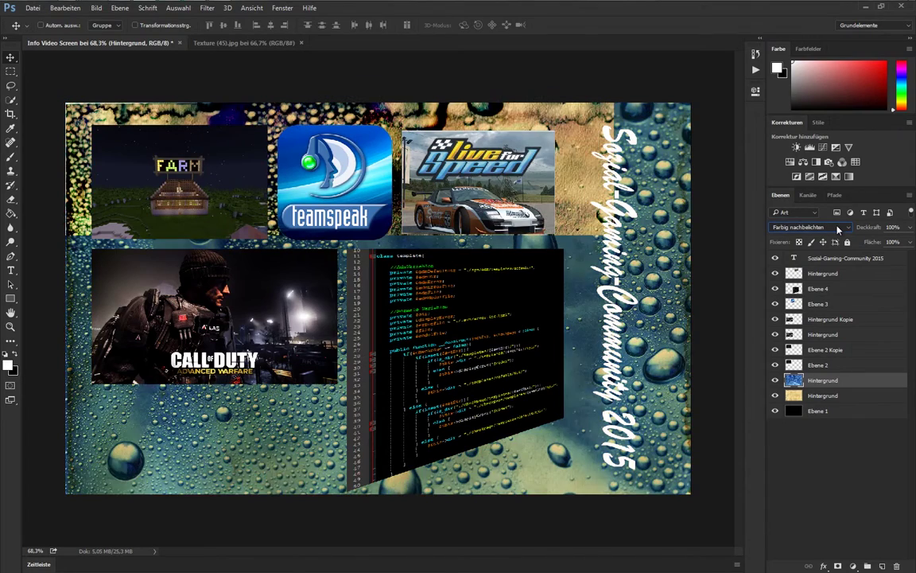
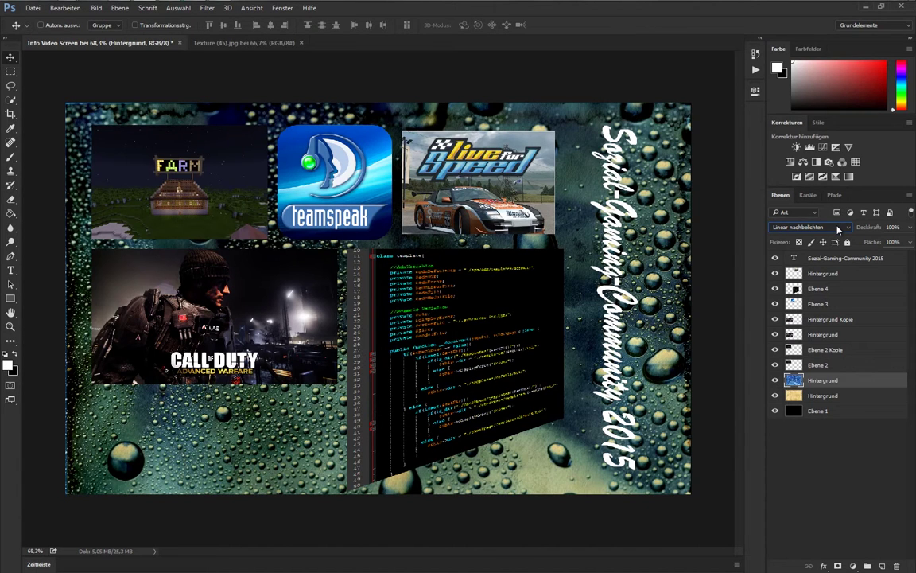
# Scroll the droplet texture layer's blend-mode list down to the Luminanz mode.
pyautogui.scroll(-3, 838, 229)
pyautogui.scroll(1, 838, 229)
pyautogui.scroll(-1, 838, 229)
pyautogui.scroll(-1, 837, 229)
pyautogui.scroll(-1, 838, 229)
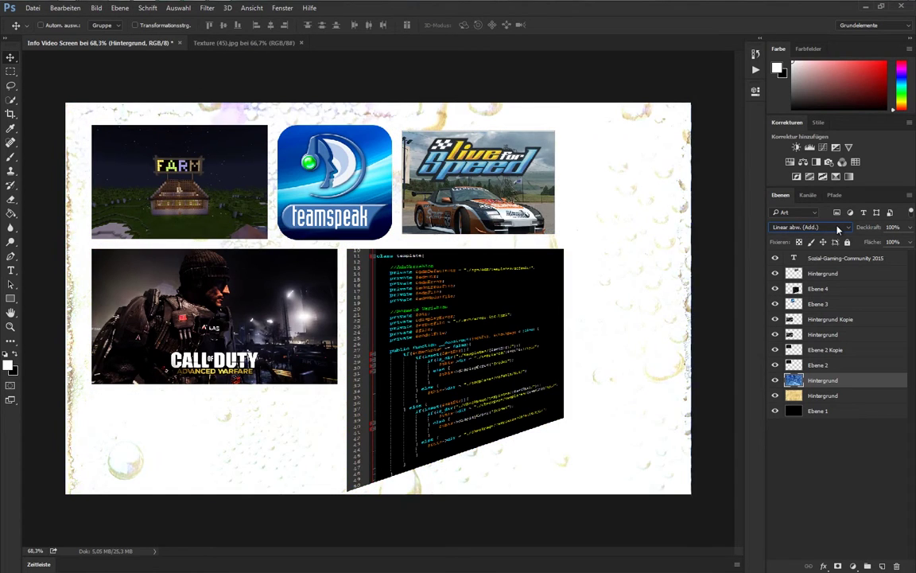
pyautogui.scroll(-1, 837, 229)
pyautogui.scroll(-1, 838, 229)
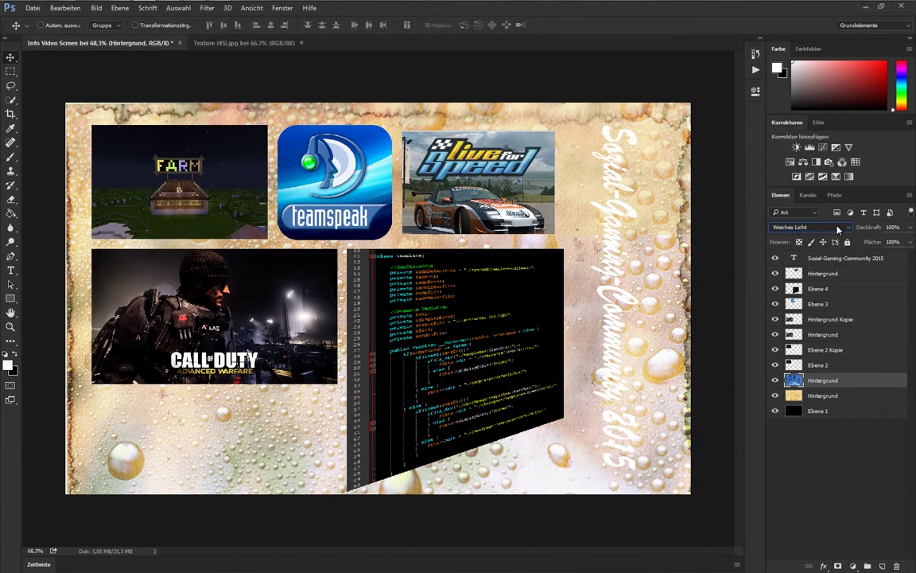
pyautogui.scroll(-1, 837, 230)
pyautogui.scroll(-1, 837, 229)
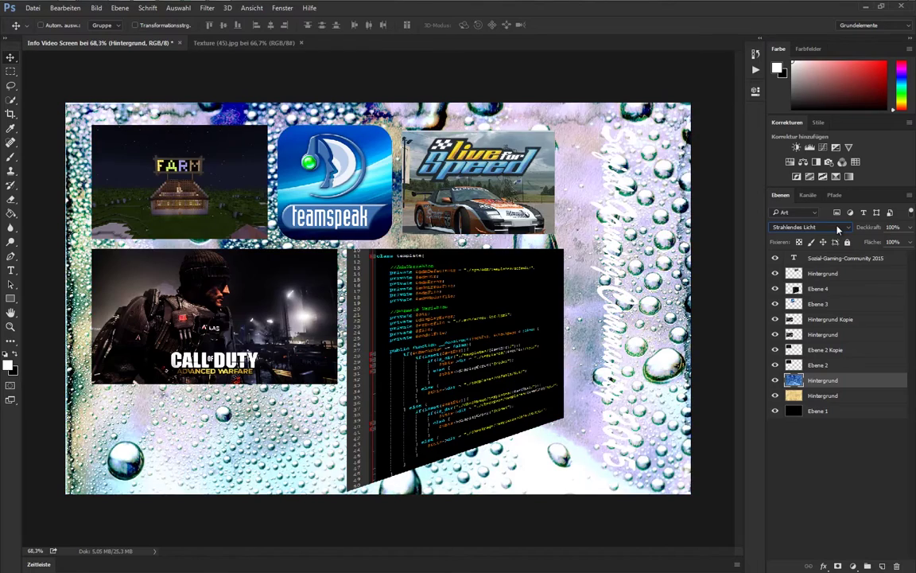
pyautogui.scroll(-1, 838, 229)
pyautogui.scroll(-1, 837, 229)
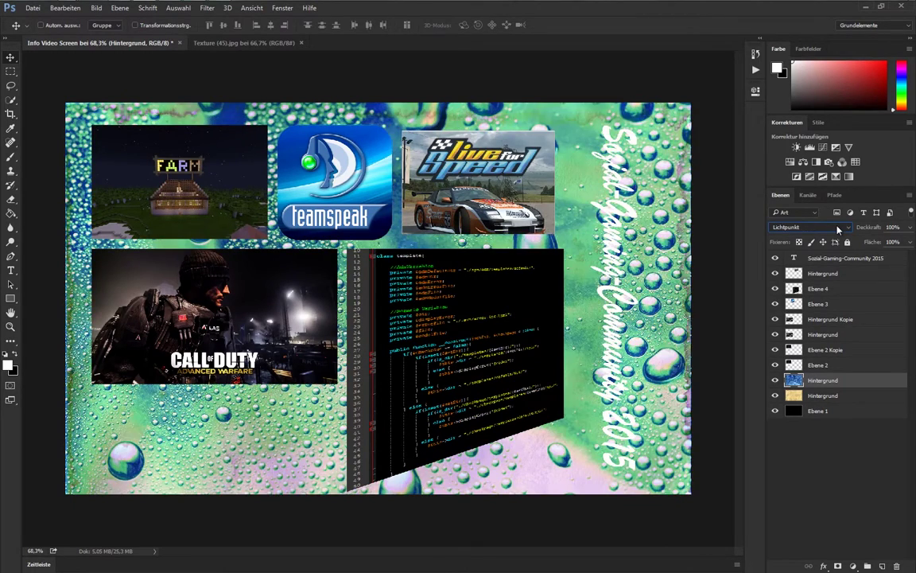
pyautogui.scroll(-1, 837, 229)
pyautogui.scroll(-1, 837, 229)
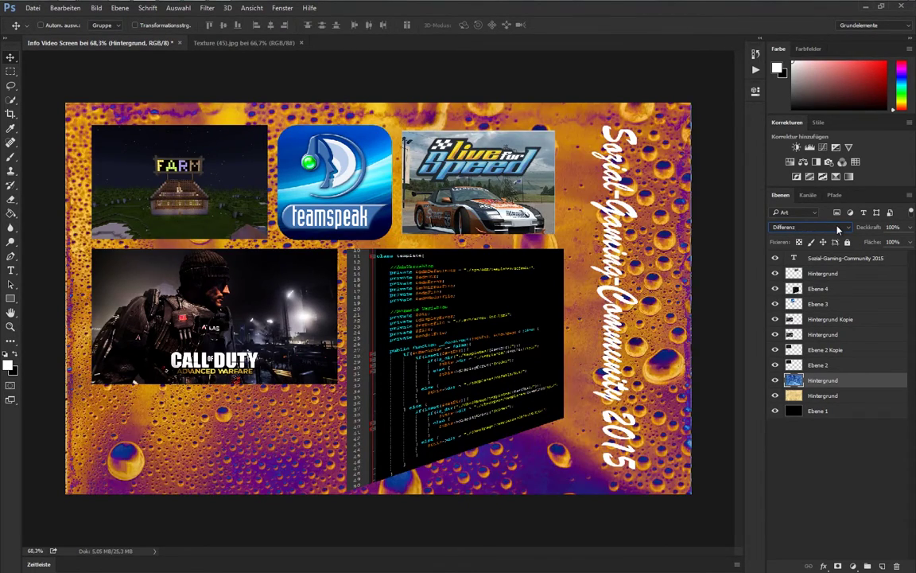
pyautogui.scroll(-1, 838, 229)
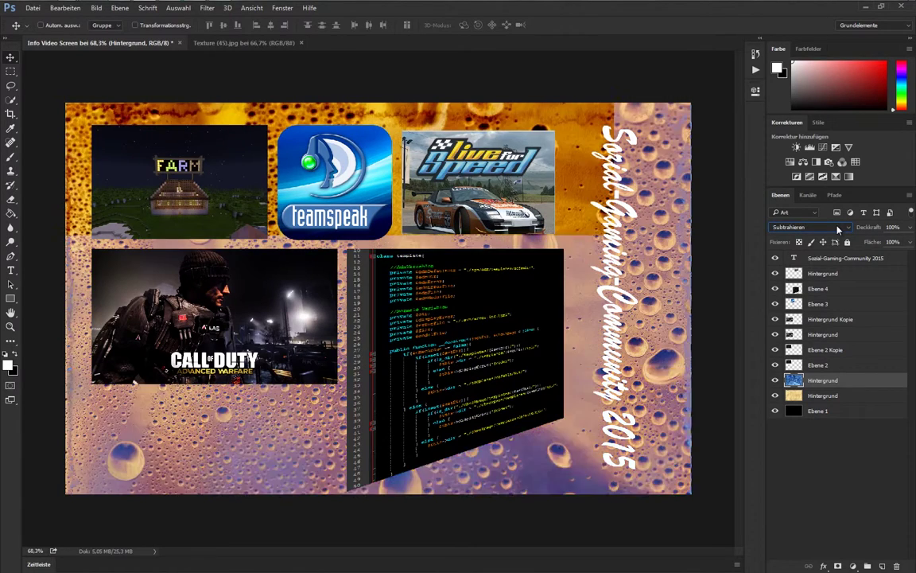
pyautogui.scroll(-1, 838, 229)
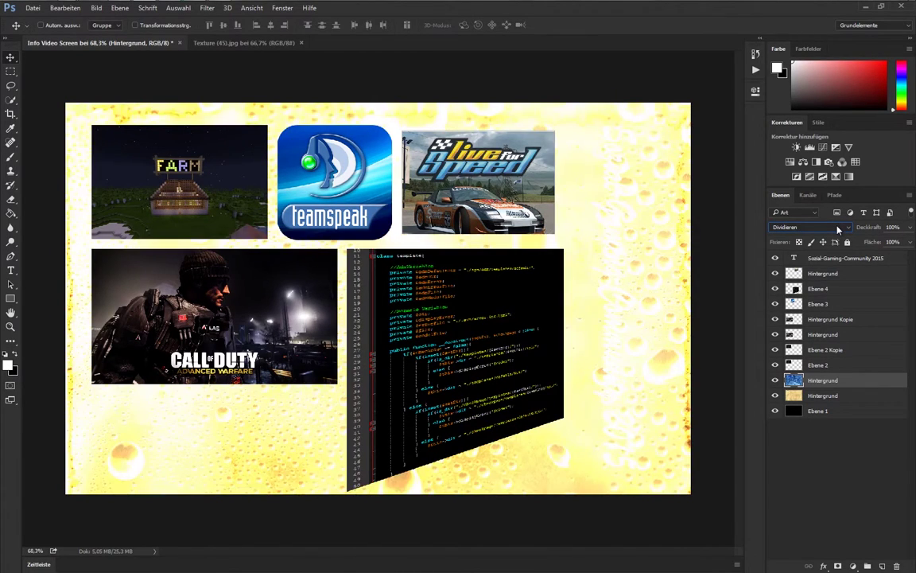
pyautogui.scroll(-1, 837, 229)
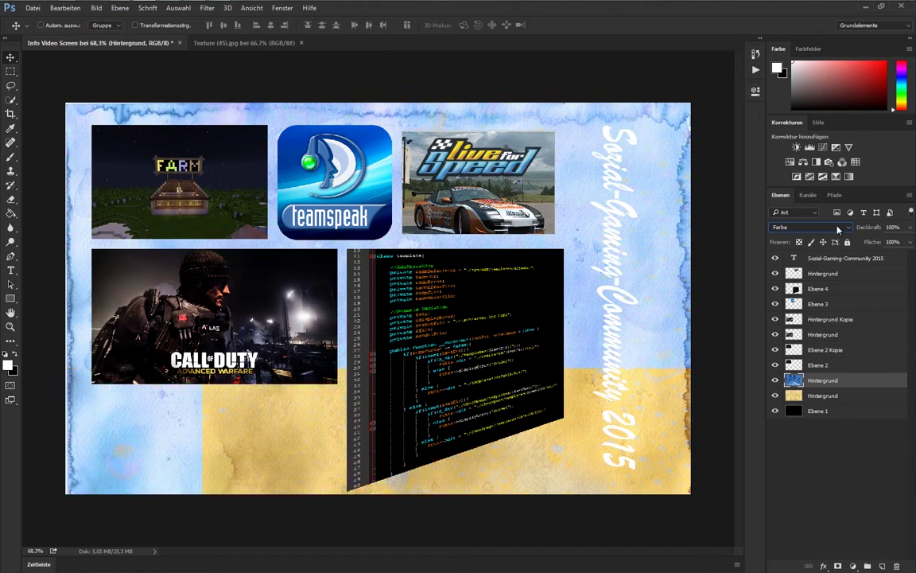
pyautogui.scroll(-1, 838, 229)
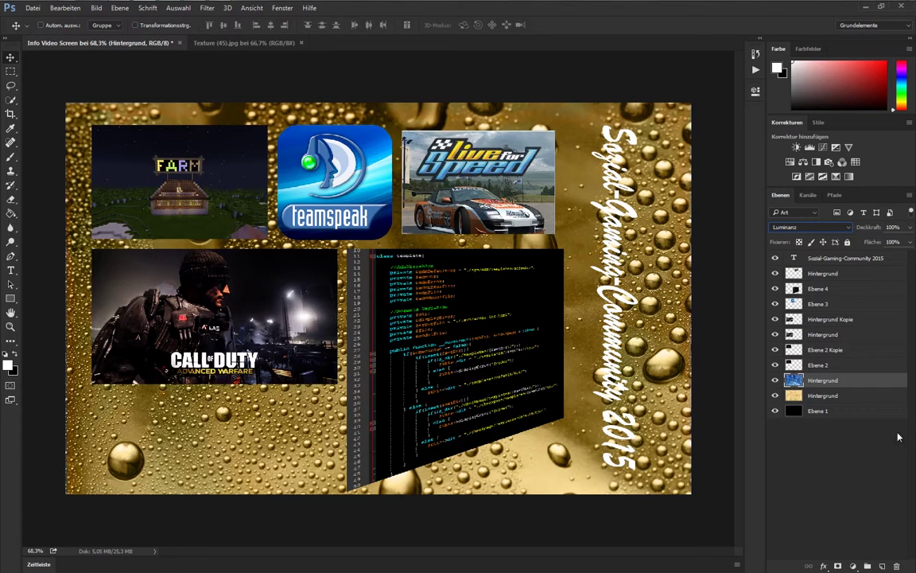
# Open the Source Textures folder and preview textures until the snowy mountain Texture (55).
pyautogui.click(768, 412)
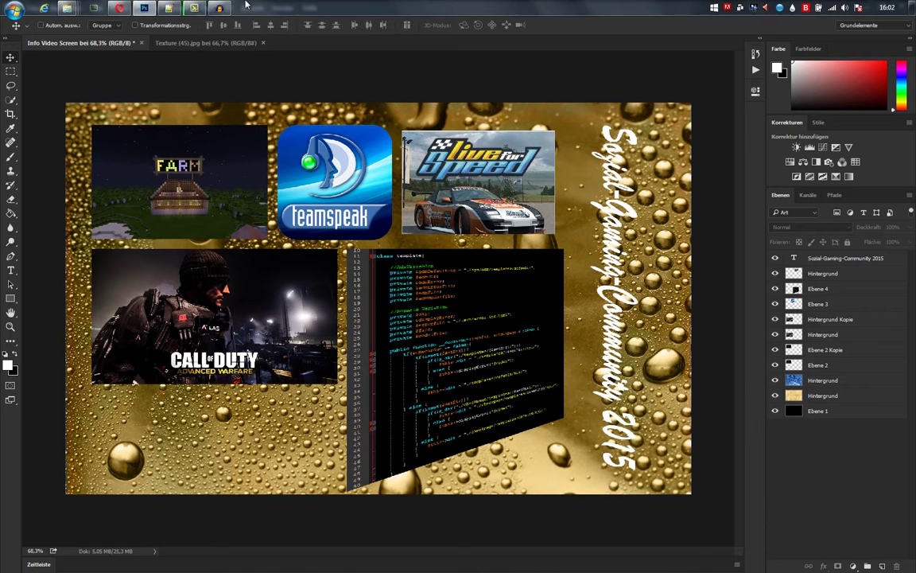
pyautogui.moveTo(67, 8)
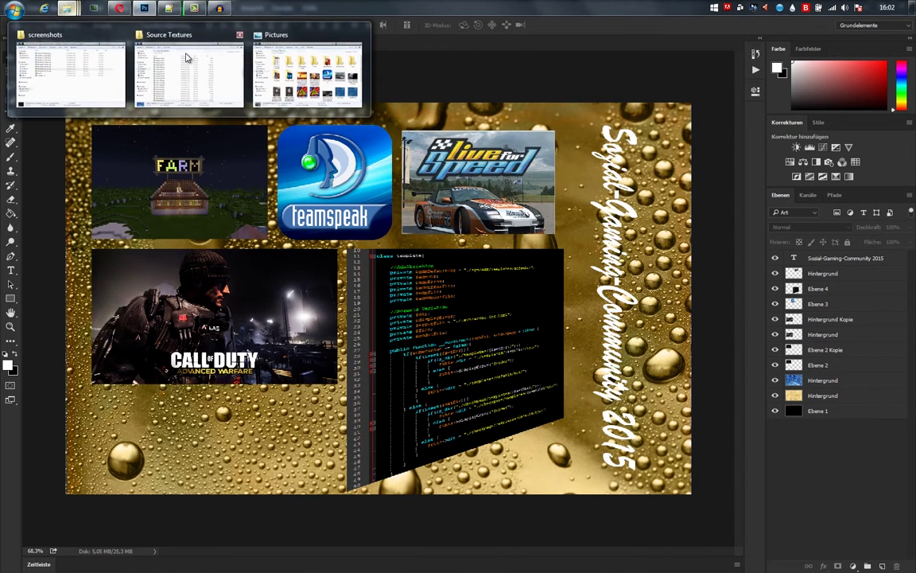
pyautogui.click(186, 57)
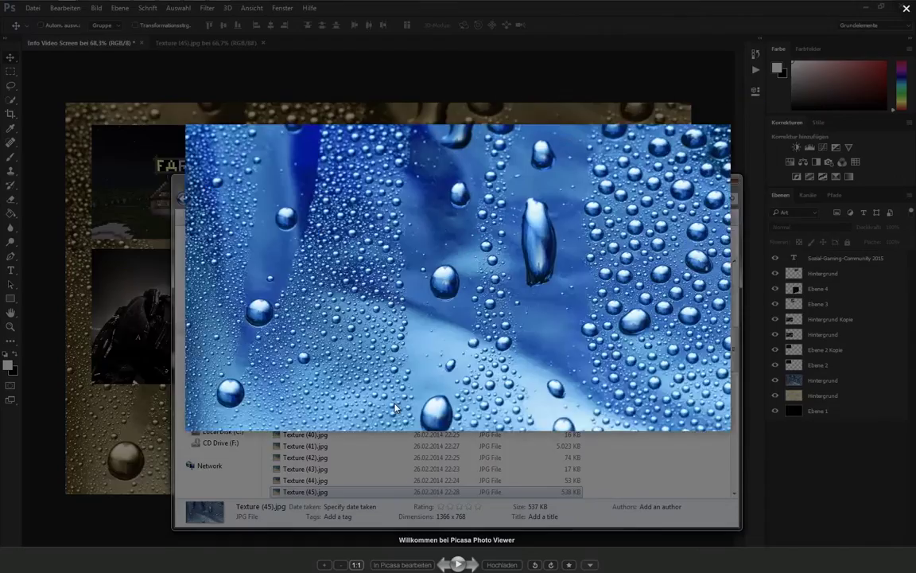
pyautogui.press('Right')
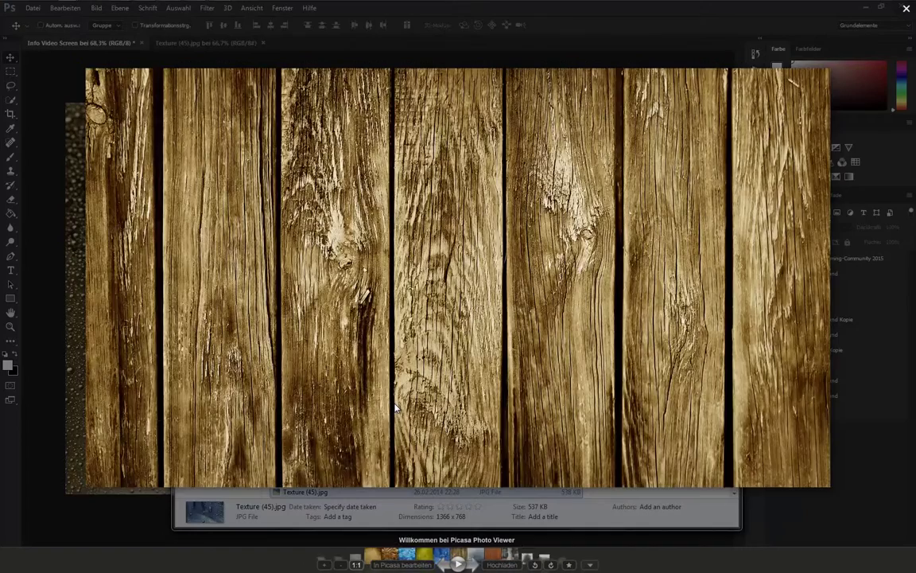
pyautogui.press('Right')
pyautogui.press('Right')
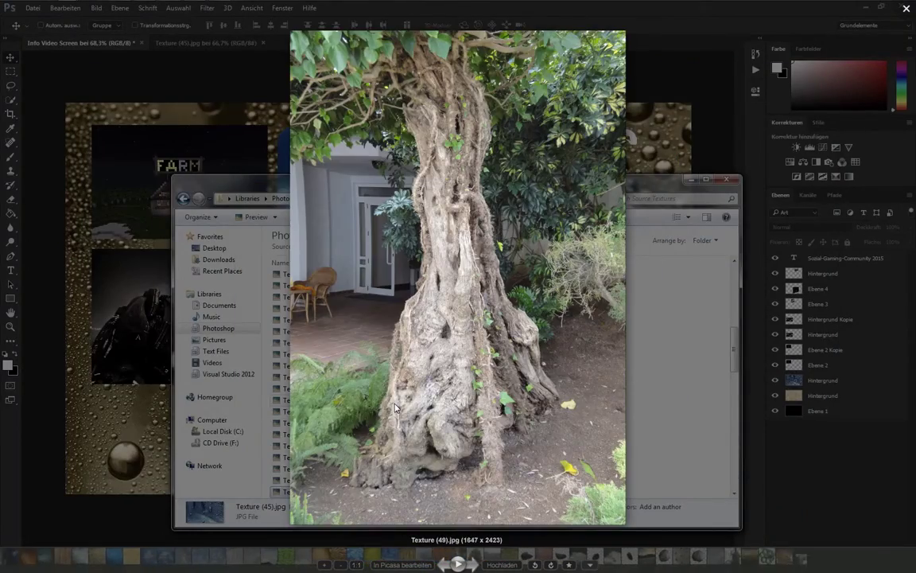
pyautogui.press('Right')
pyautogui.press('Right')
pyautogui.press('Right')
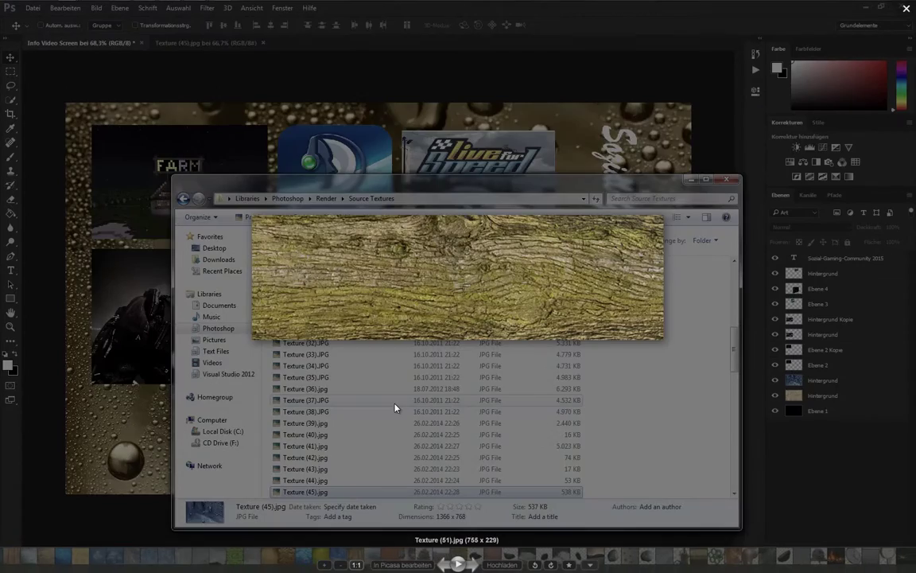
pyautogui.press('Right')
pyautogui.press('Right')
pyautogui.press('Right')
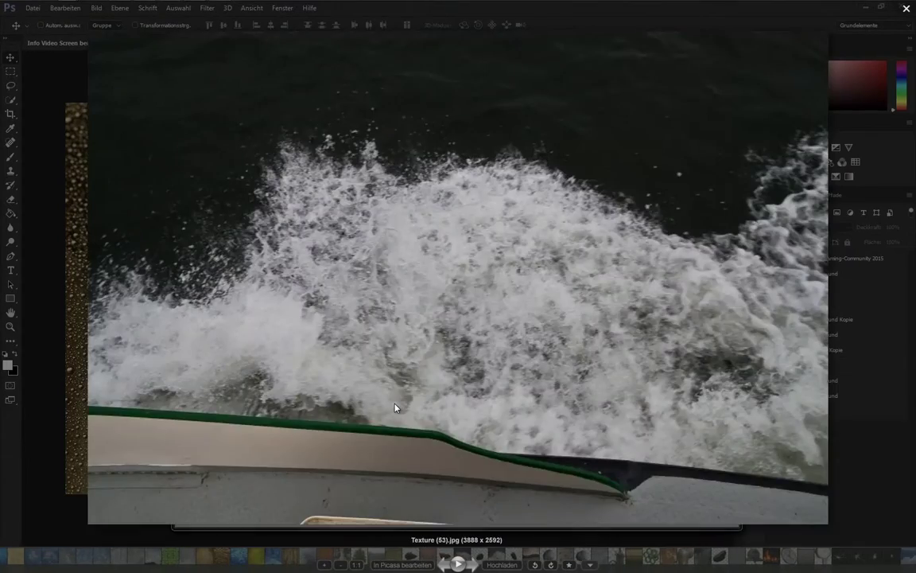
pyautogui.press('Right')
pyautogui.press('Right')
pyautogui.press('Right')
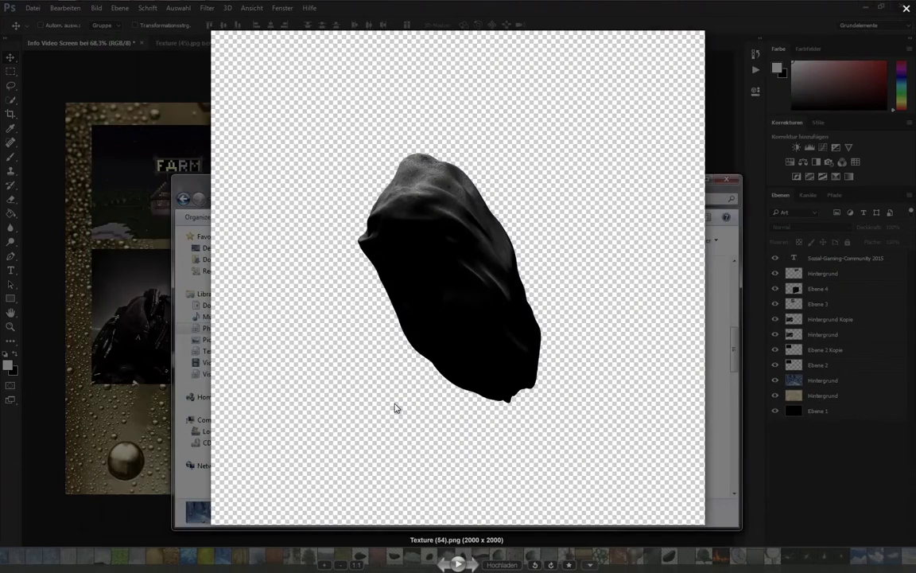
pyautogui.press('Right')
pyautogui.press('Right')
pyautogui.press('Left')
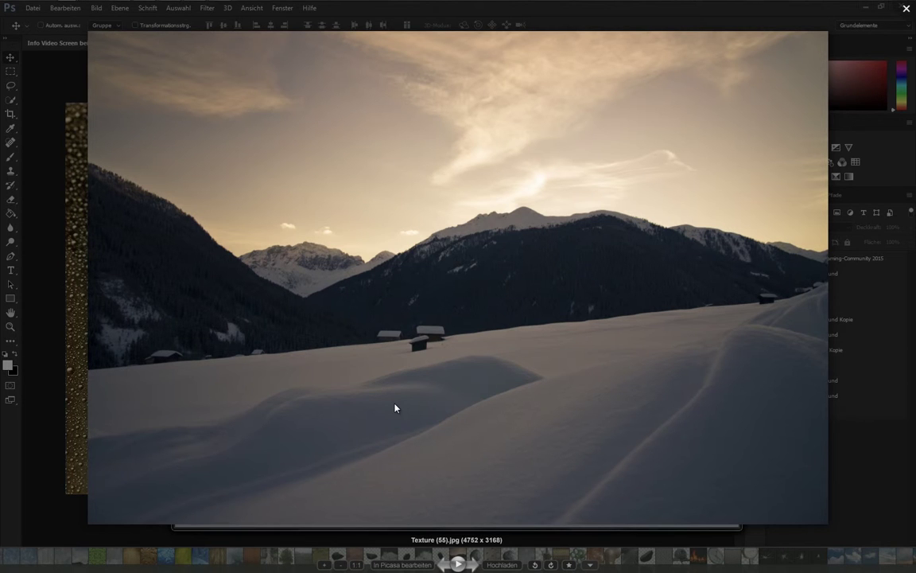
# Close the photo viewer and drag Texture (55).jpg into Photoshop.
pyautogui.press('Escape')
pyautogui.scroll(-1, 411, 388)
pyautogui.scroll(-1, 401, 389)
pyautogui.moveTo(321, 493); pyautogui.dragTo(294, 43)
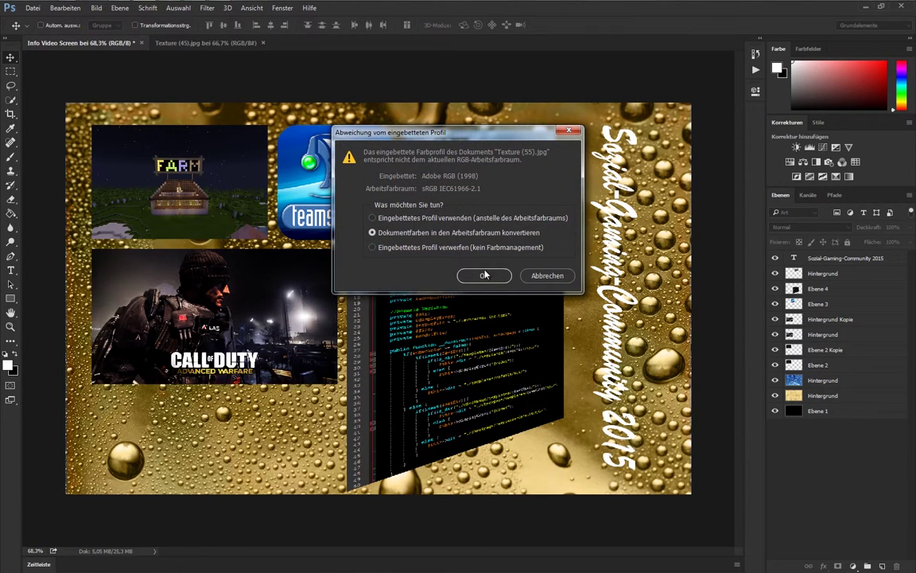
# Accept the profile conversion, close Texture (45).jpg, and duplicate the mountain layer into Info Video Screen.
pyautogui.click(484, 276)
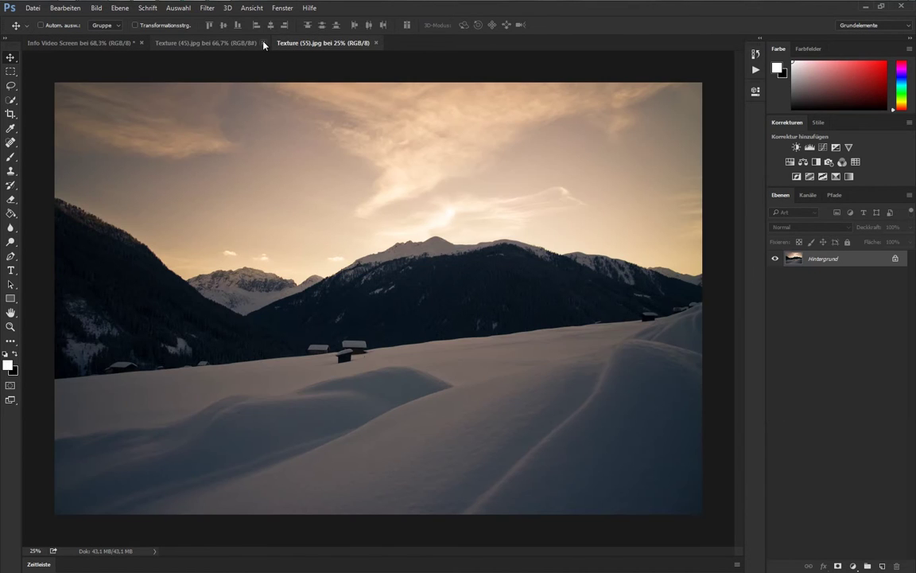
pyautogui.click(263, 43)
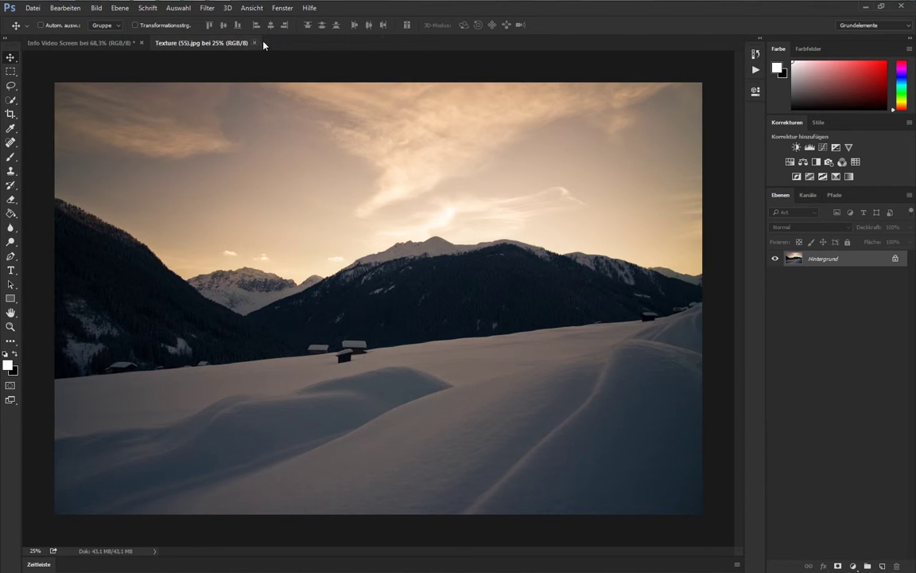
pyautogui.rightClick(861, 261)
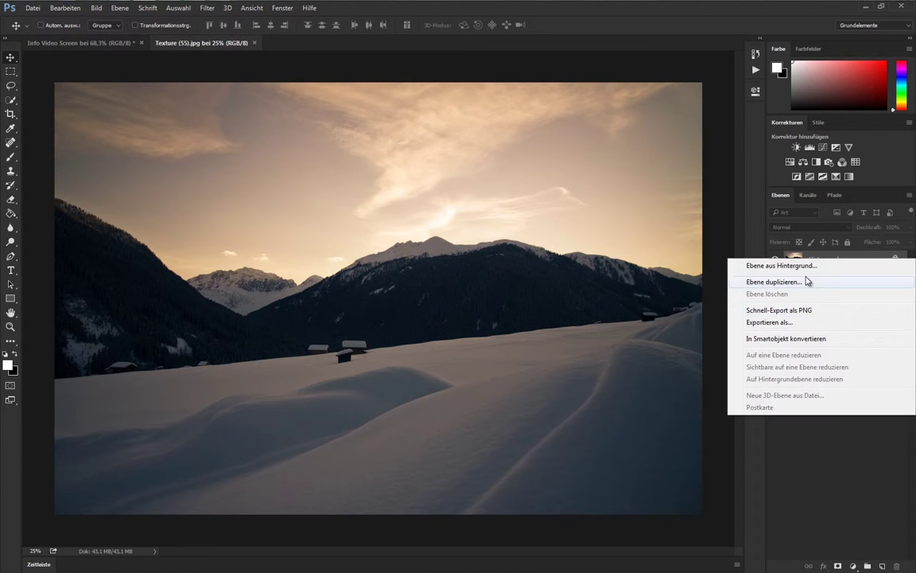
pyautogui.click(806, 280)
pyautogui.click(493, 213)
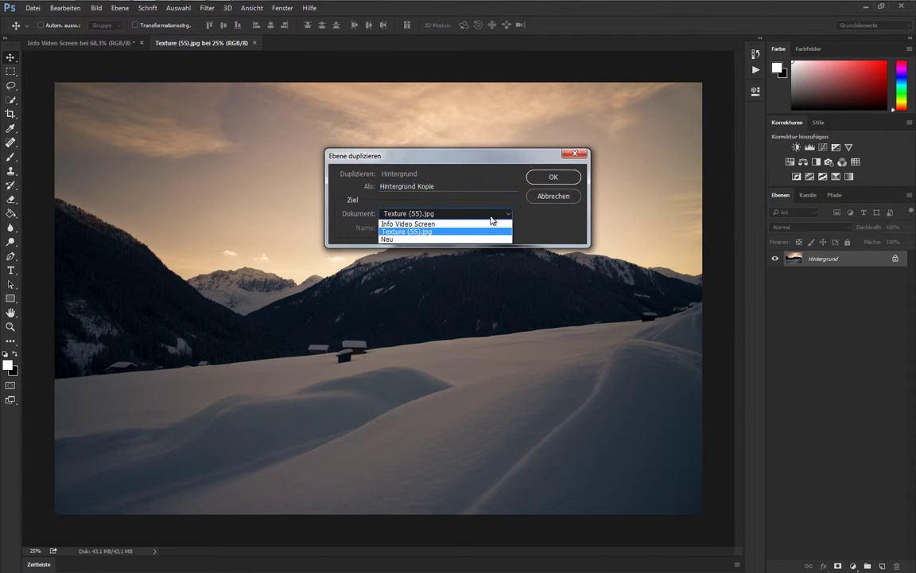
pyautogui.click(488, 224)
pyautogui.click(554, 177)
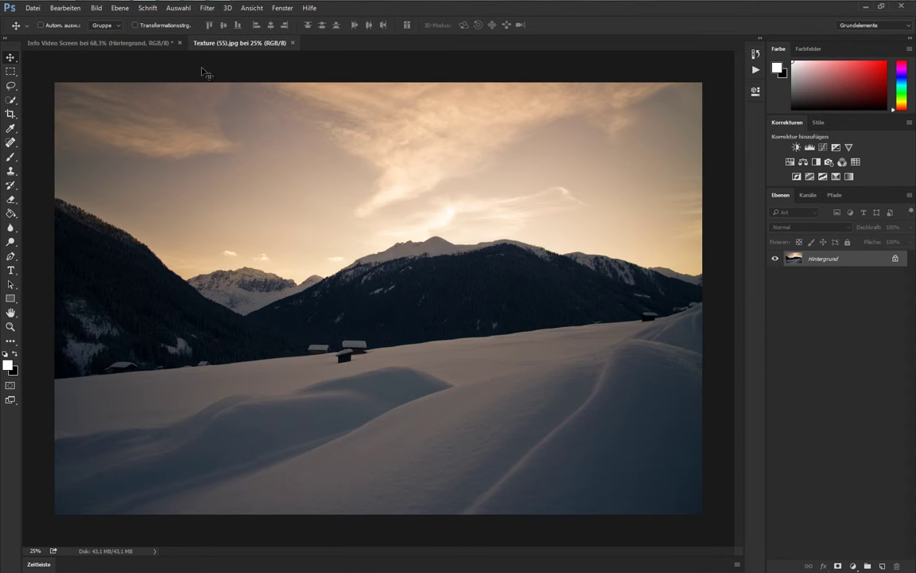
pyautogui.click(116, 44)
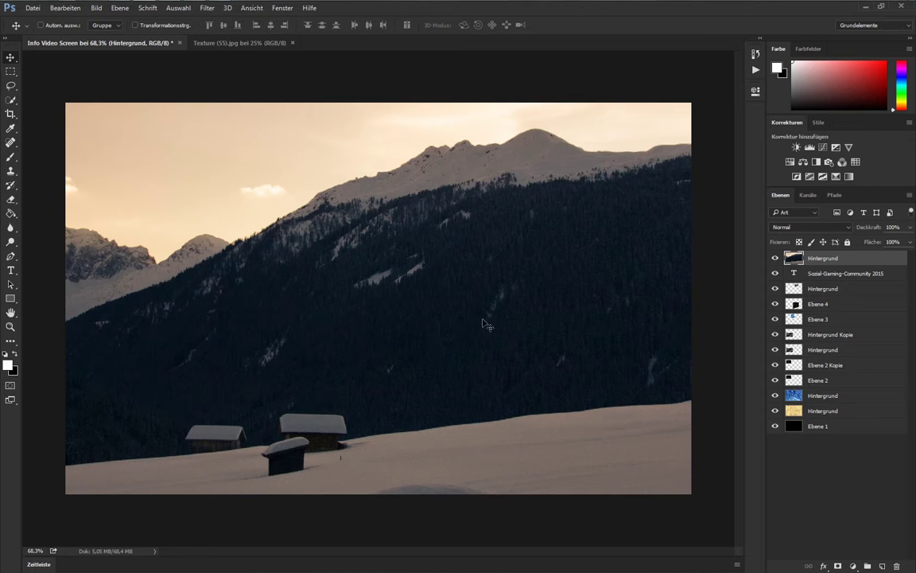
# Move the mountain layer below the collage images and shift it up and left.
pyautogui.moveTo(853, 262); pyautogui.dragTo(854, 389)
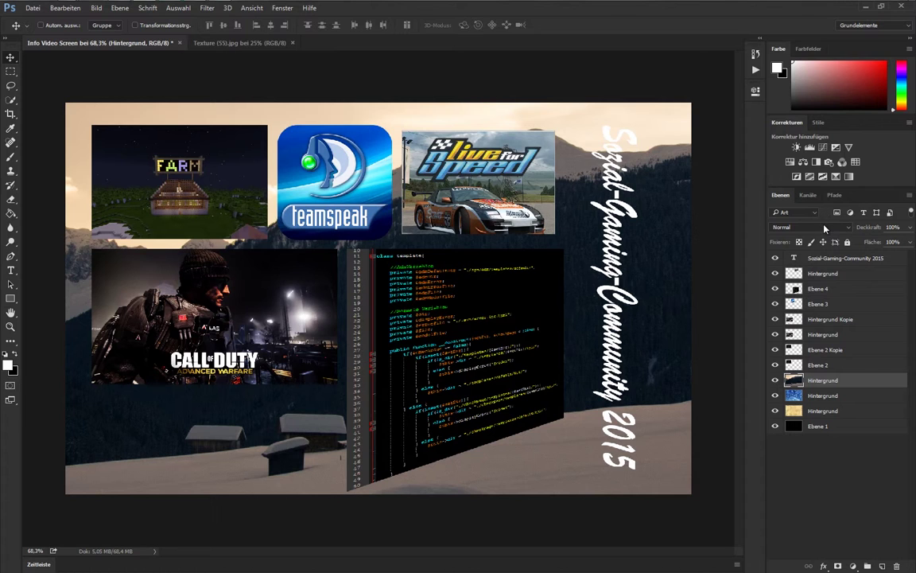
pyautogui.moveTo(609, 333); pyautogui.dragTo(577, 299)
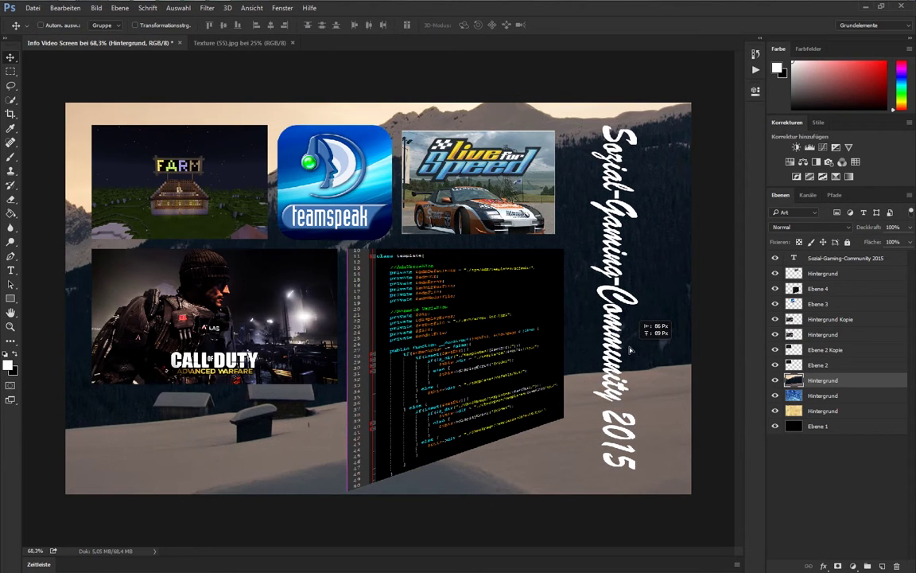
pyautogui.press('t')
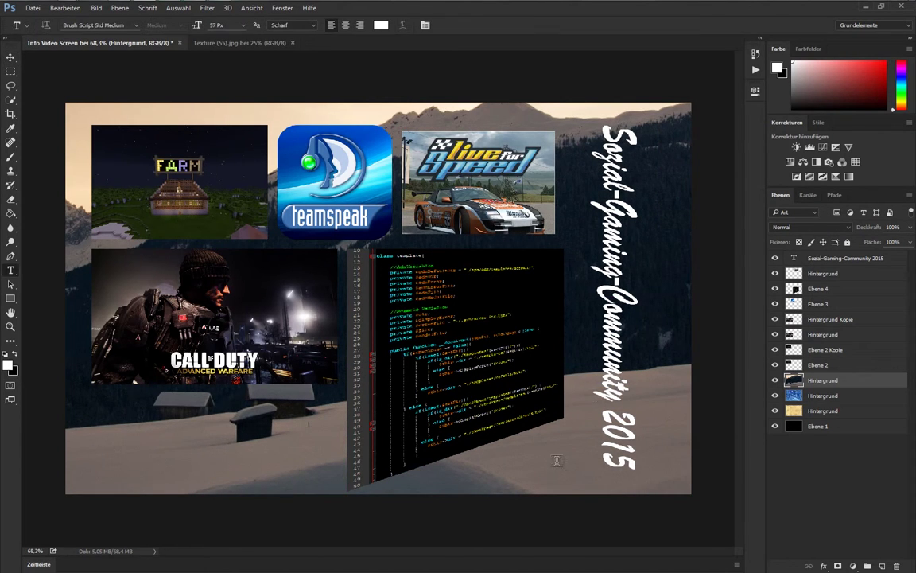
pyautogui.click(11, 57)
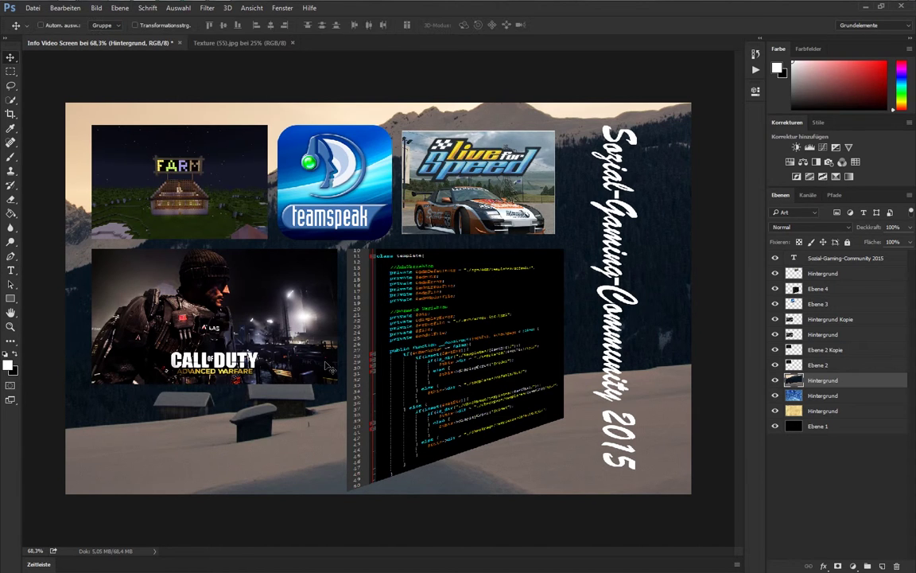
# Reposition the mountain background so it covers the droplet texture along the top.
pyautogui.hotkey('ctrl', 't')
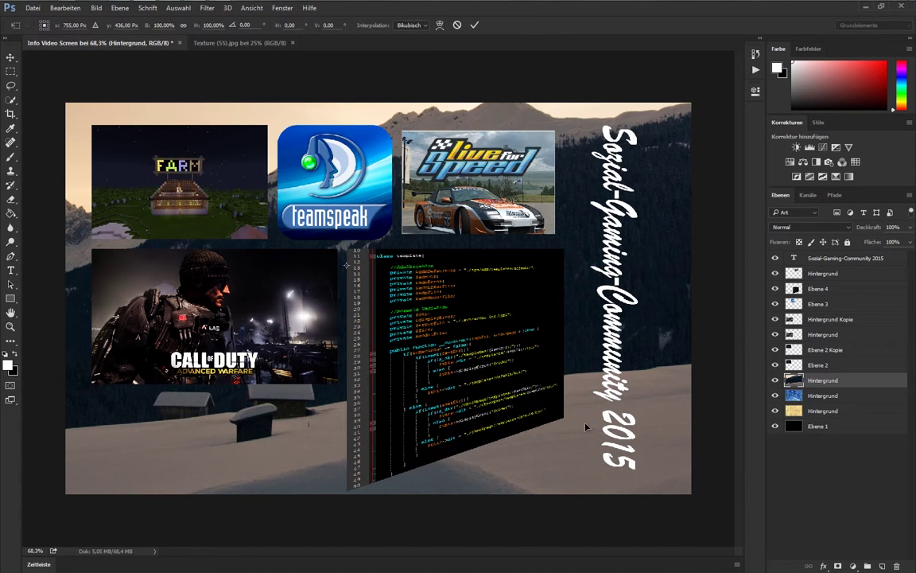
pyautogui.moveTo(577, 470); pyautogui.dragTo(417, 312)
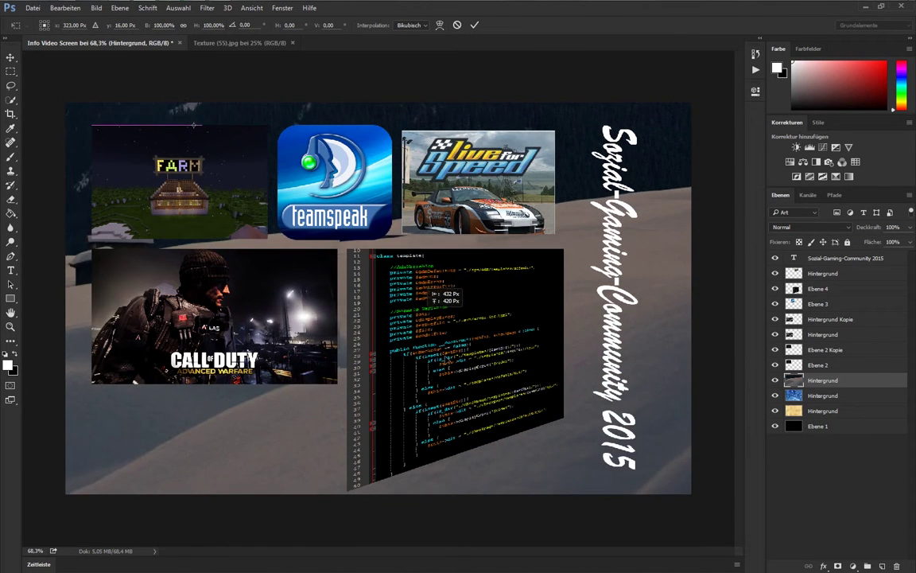
pyautogui.moveTo(562, 406); pyautogui.dragTo(686, 510)
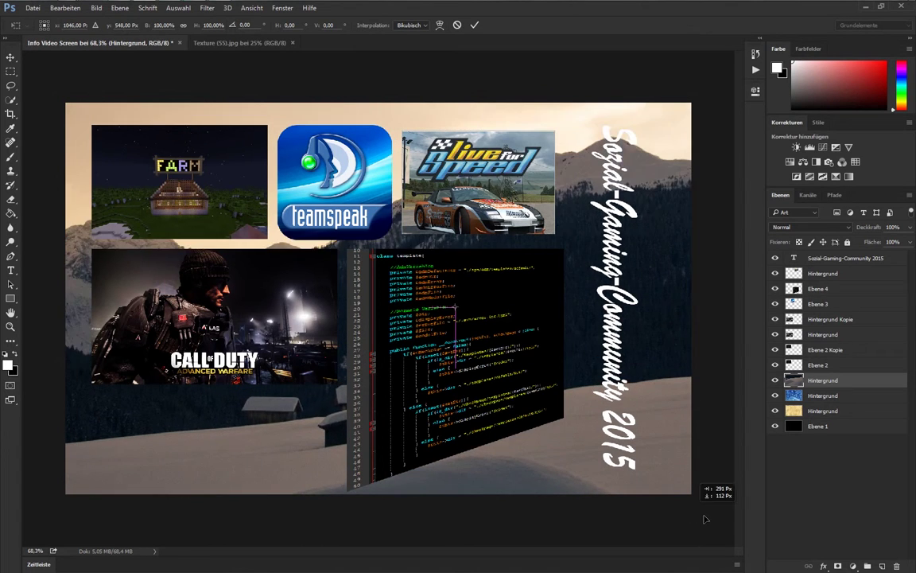
pyautogui.moveTo(686, 511); pyautogui.dragTo(706, 525)
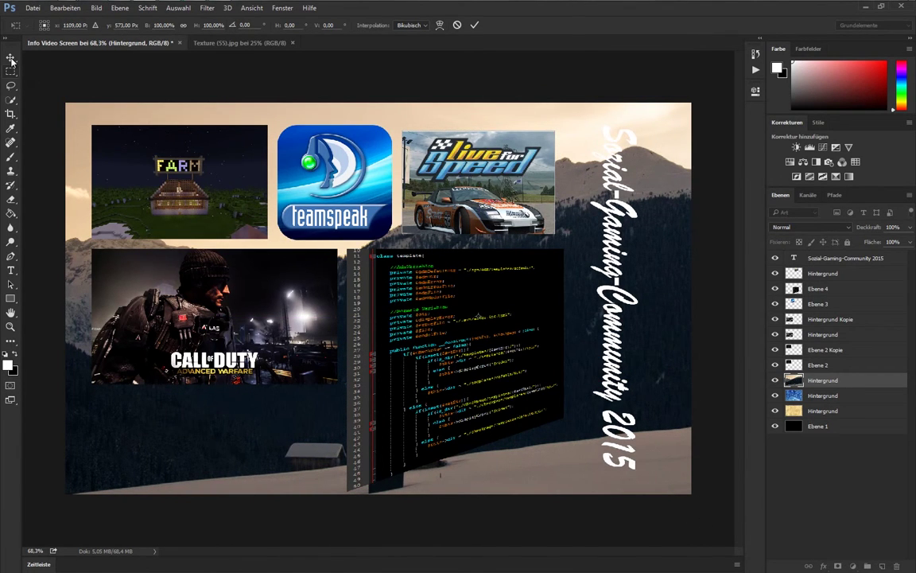
pyautogui.press('Return')
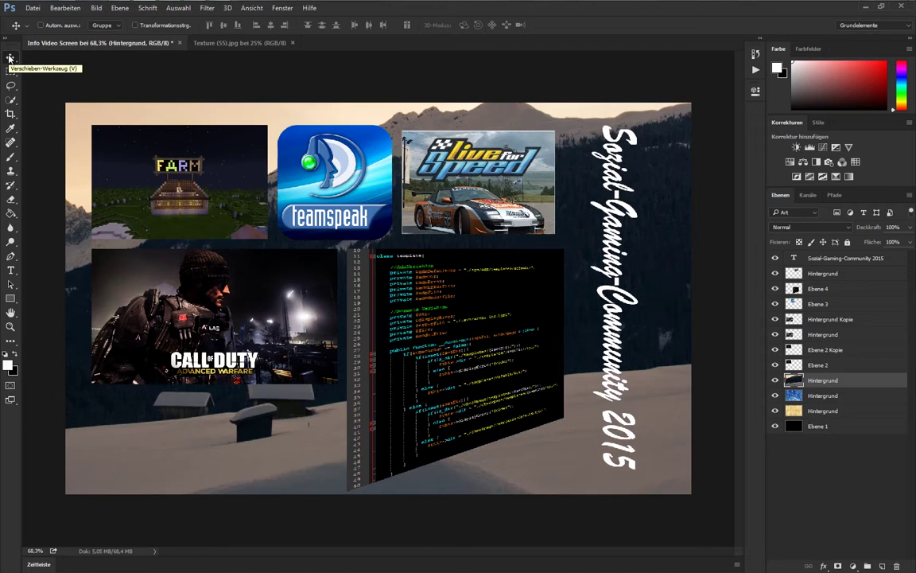
pyautogui.moveTo(67, 112); pyautogui.dragTo(581, 541)
pyautogui.moveTo(118, 175)
pyautogui.mouseDown()
pyautogui.moveTo(119, 185)
pyautogui.moveTo(177, 150)
pyautogui.mouseUp()
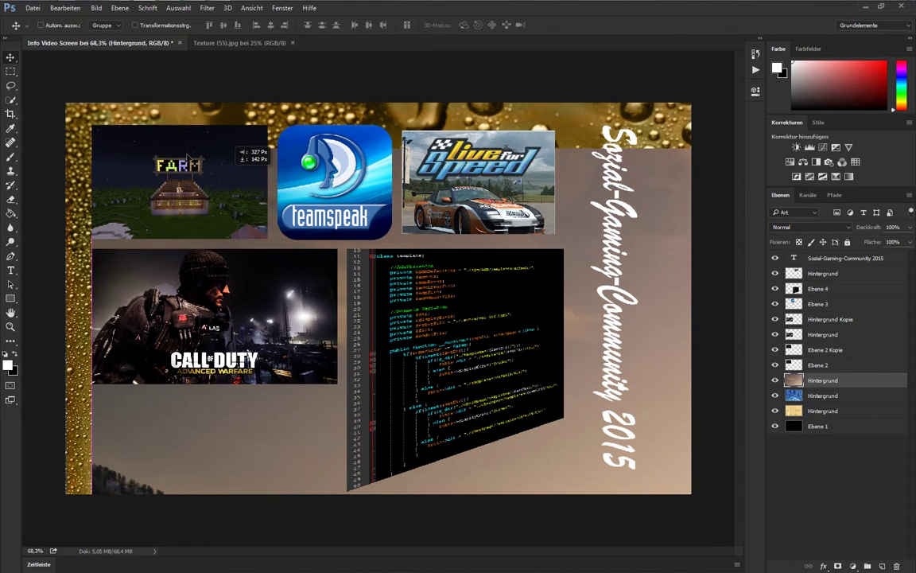
pyautogui.moveTo(177, 149); pyautogui.dragTo(123, 120)
# Free-transform the background again, shrinking it to about 76% and re-enlarging it.
pyautogui.hotkey('ctrl', 't')
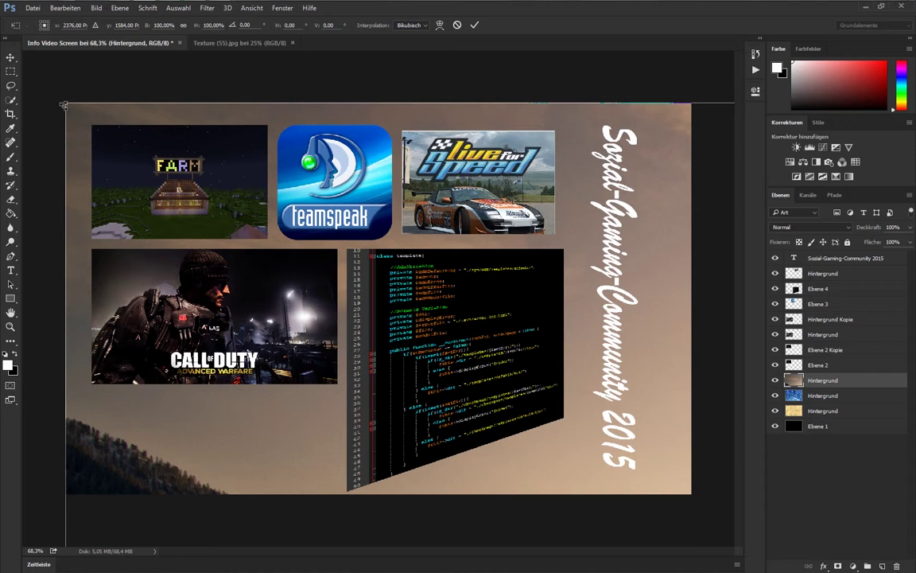
pyautogui.moveTo(65, 102)
pyautogui.mouseDown()
pyautogui.moveTo(473, 414)
pyautogui.moveTo(537, 416)
pyautogui.mouseUp()
pyautogui.moveTo(685, 483)
pyautogui.mouseDown()
pyautogui.moveTo(224, 160)
pyautogui.moveTo(217, 190)
pyautogui.mouseUp()
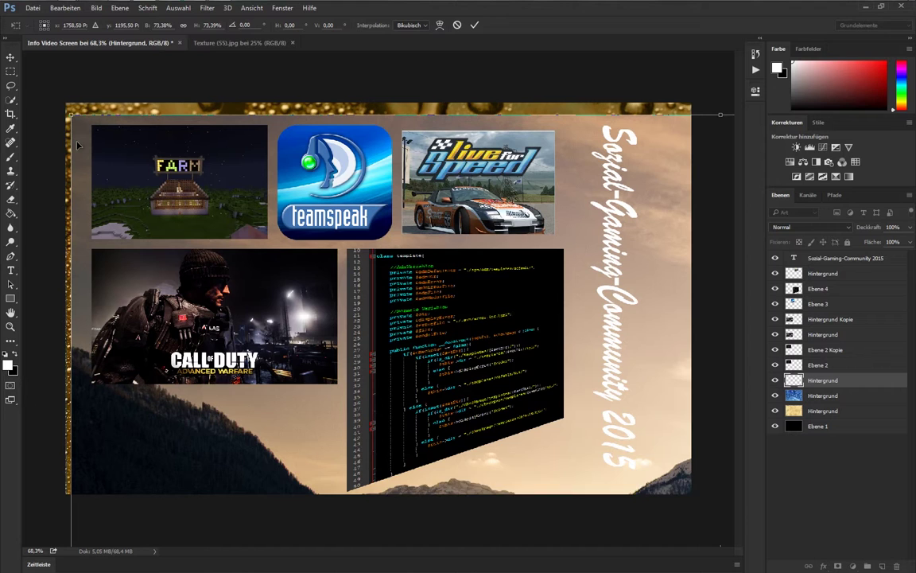
pyautogui.moveTo(73, 116); pyautogui.dragTo(551, 465)
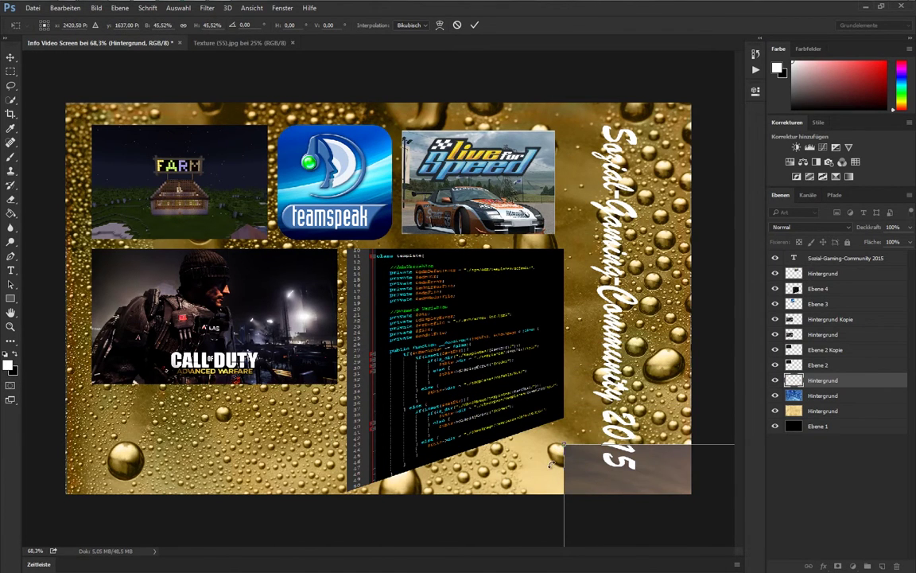
pyautogui.moveTo(598, 422); pyautogui.dragTo(181, 135)
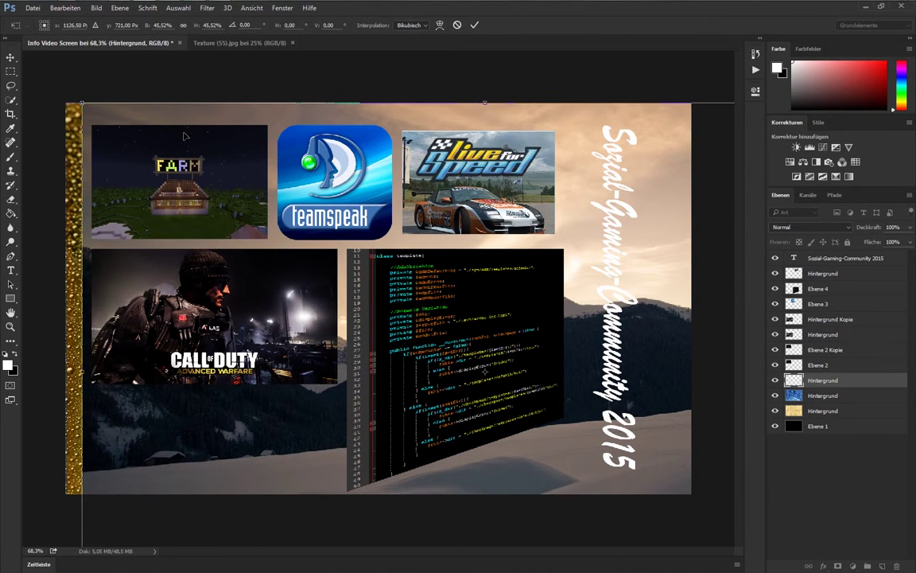
pyautogui.moveTo(91, 110); pyautogui.dragTo(390, 308)
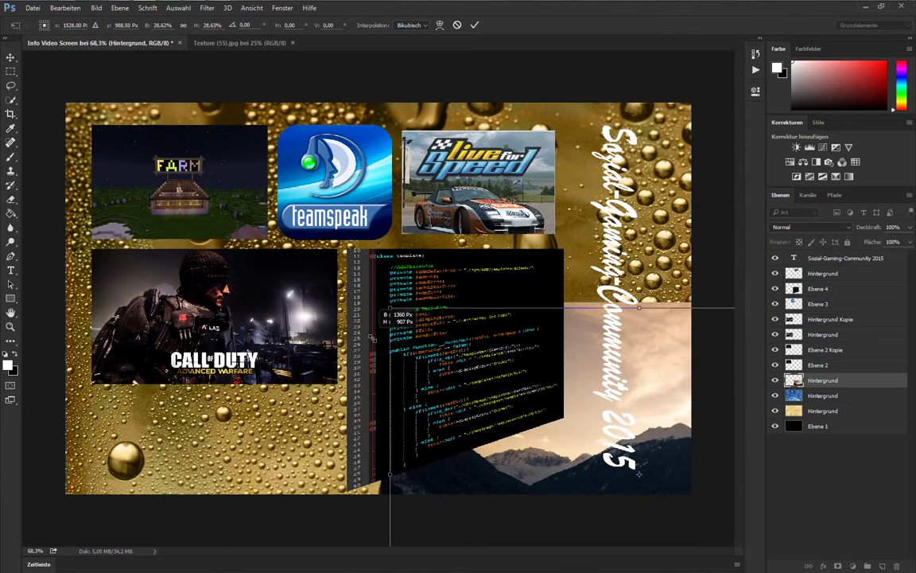
pyautogui.moveTo(390, 308); pyautogui.dragTo(420, 329)
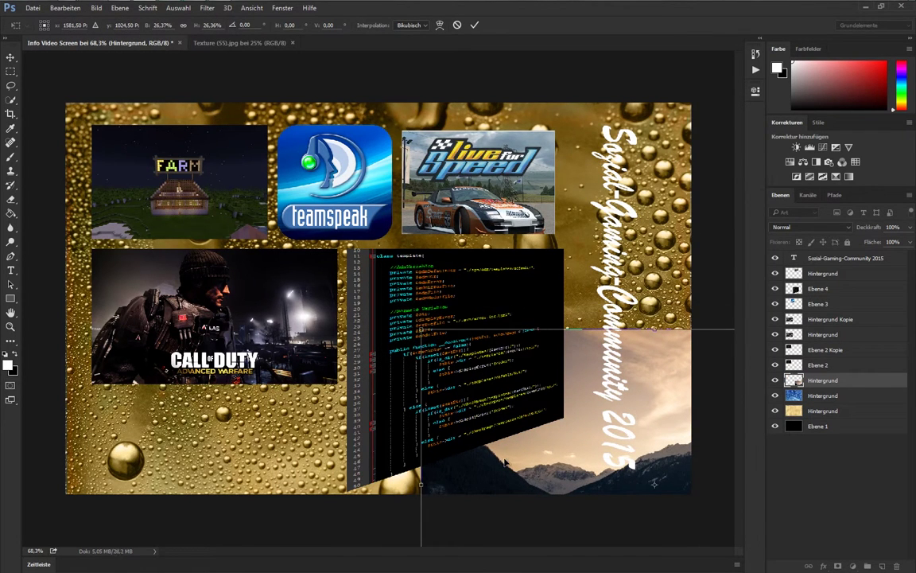
# Scale the mountain layer up to fill the whole canvas and commit the transform.
pyautogui.moveTo(505, 461); pyautogui.dragTo(185, 241)
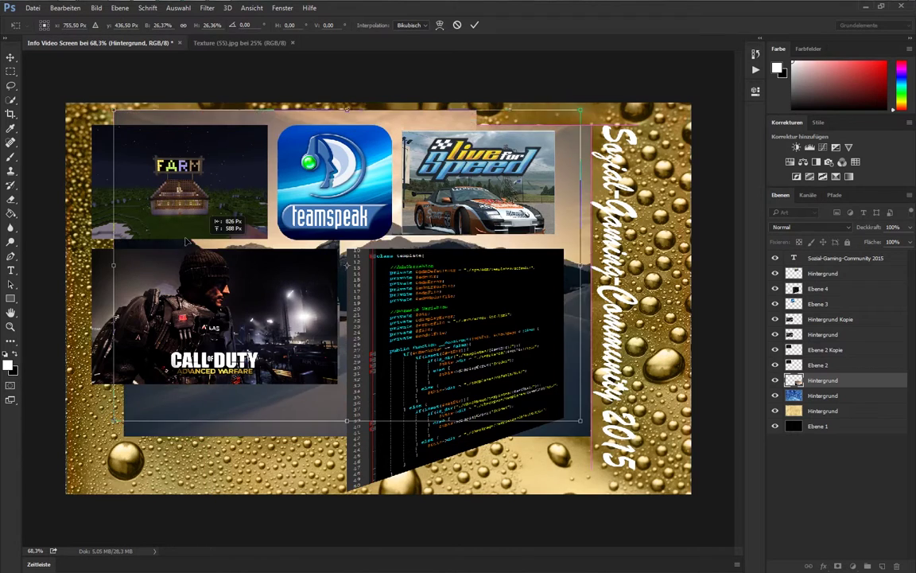
pyautogui.moveTo(254, 286); pyautogui.dragTo(206, 280)
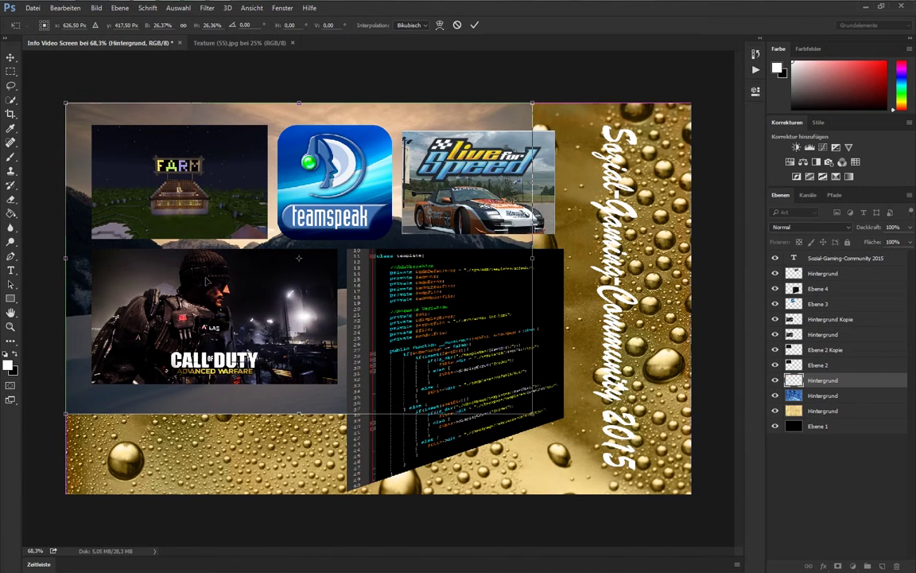
pyautogui.moveTo(531, 414); pyautogui.dragTo(692, 524)
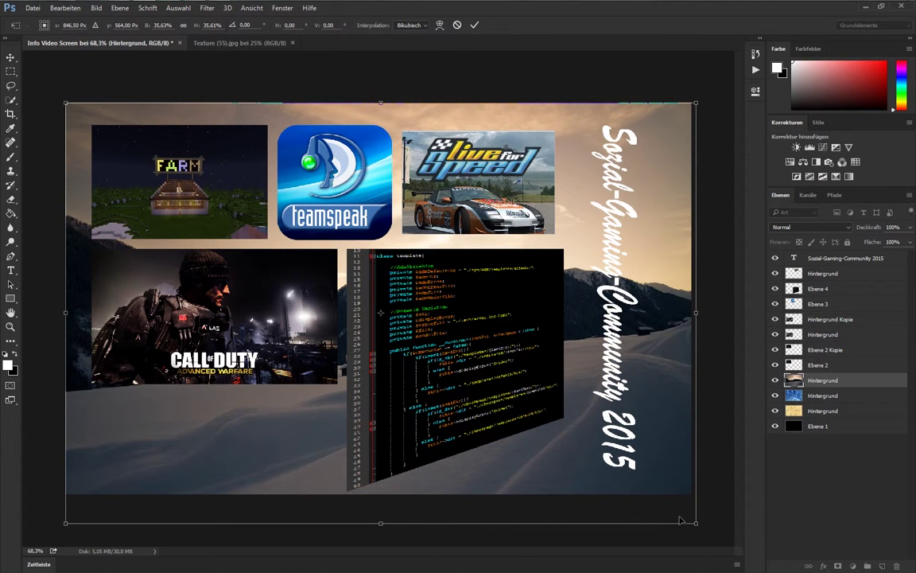
pyautogui.moveTo(678, 515); pyautogui.dragTo(672, 489)
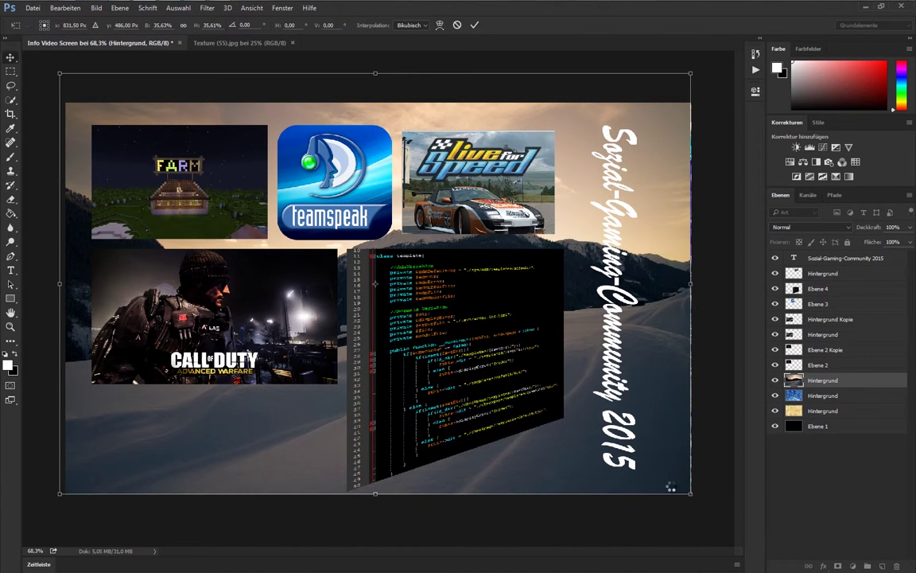
pyautogui.press('Return')
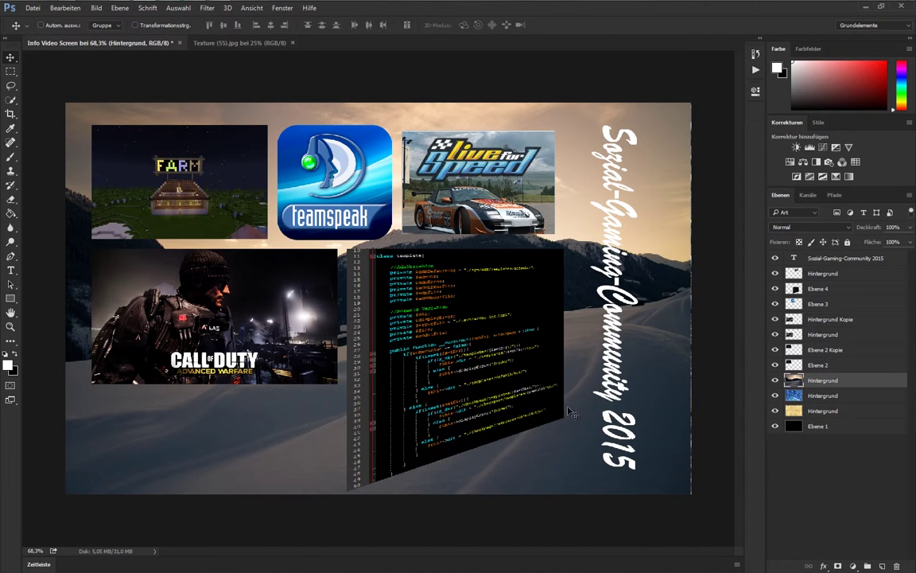
# Nudge the mountain layer, then preview texture blend modes from Multiplizieren to Hartes Licht.
pyautogui.moveTo(494, 410); pyautogui.dragTo(547, 462)
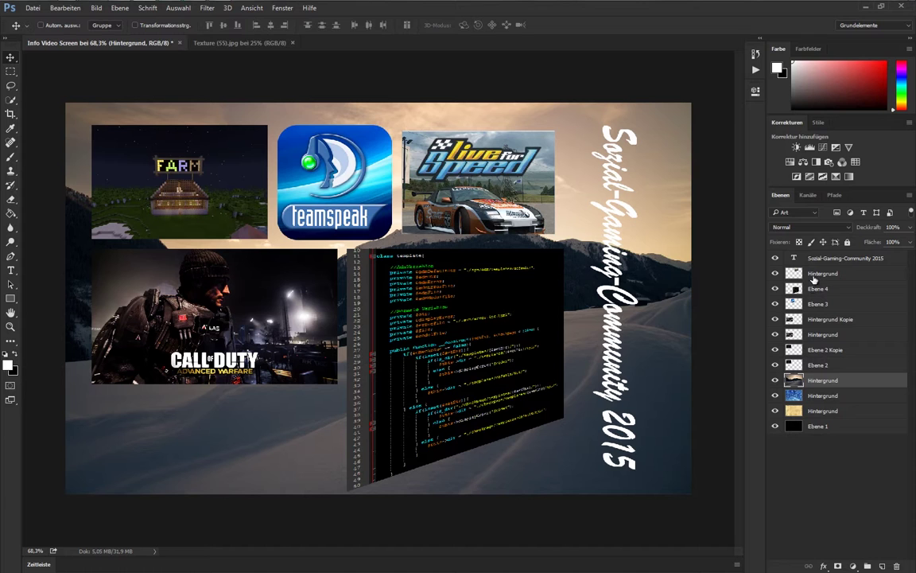
pyautogui.click(837, 233)
pyautogui.press('Down')
pyautogui.press('Down')
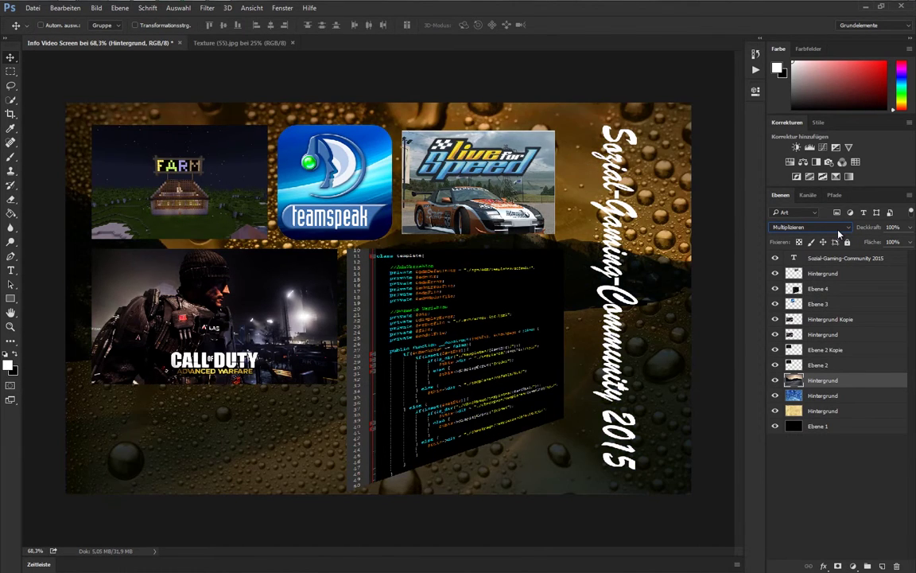
pyautogui.press('Up')
pyautogui.press('Down')
pyautogui.press('Down')
pyautogui.press('Down')
pyautogui.press('Down')
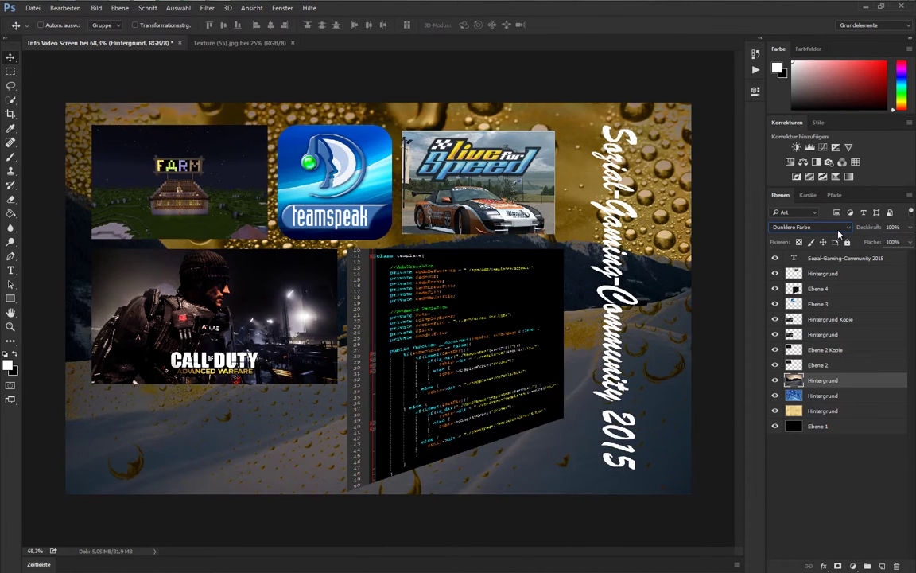
pyautogui.press('Down')
pyautogui.press('Down')
pyautogui.press('Down')
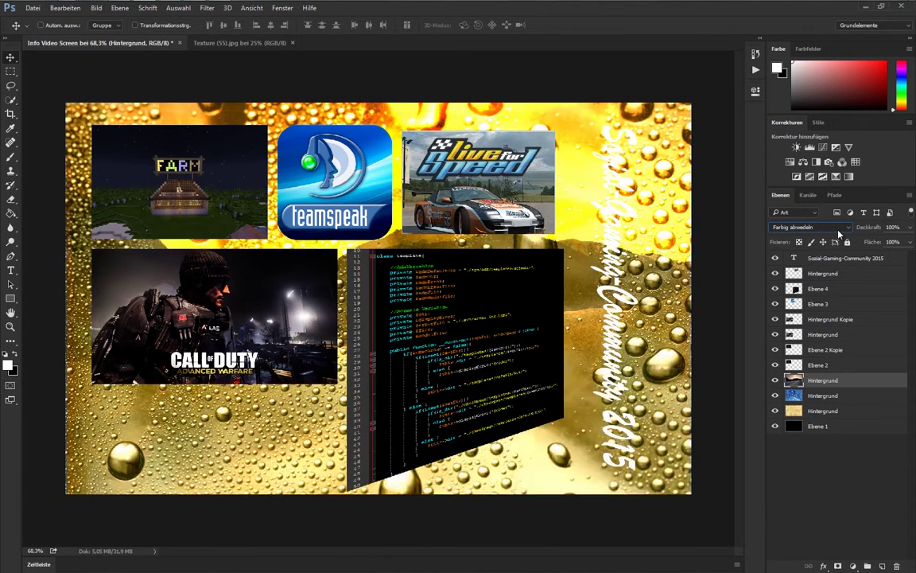
pyautogui.press('Down')
pyautogui.press('Down')
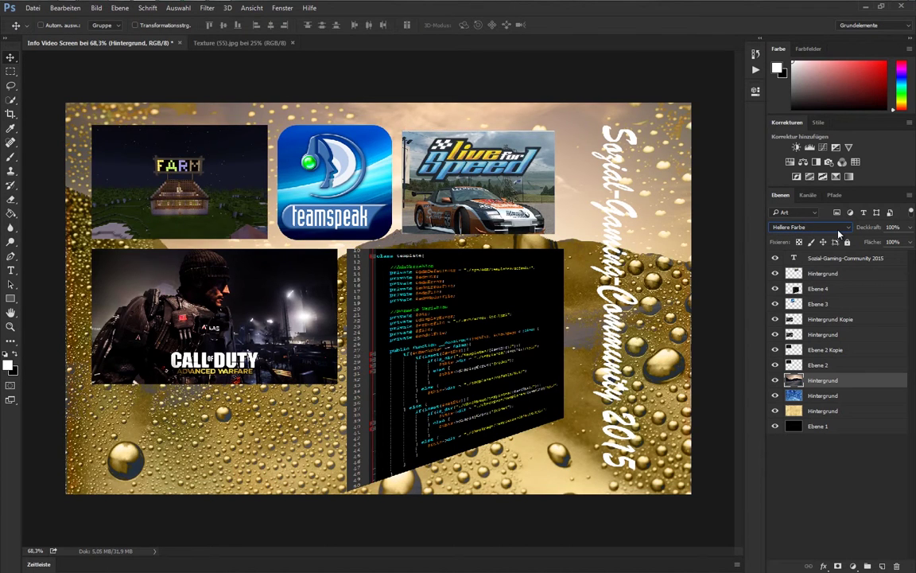
pyautogui.press('Down')
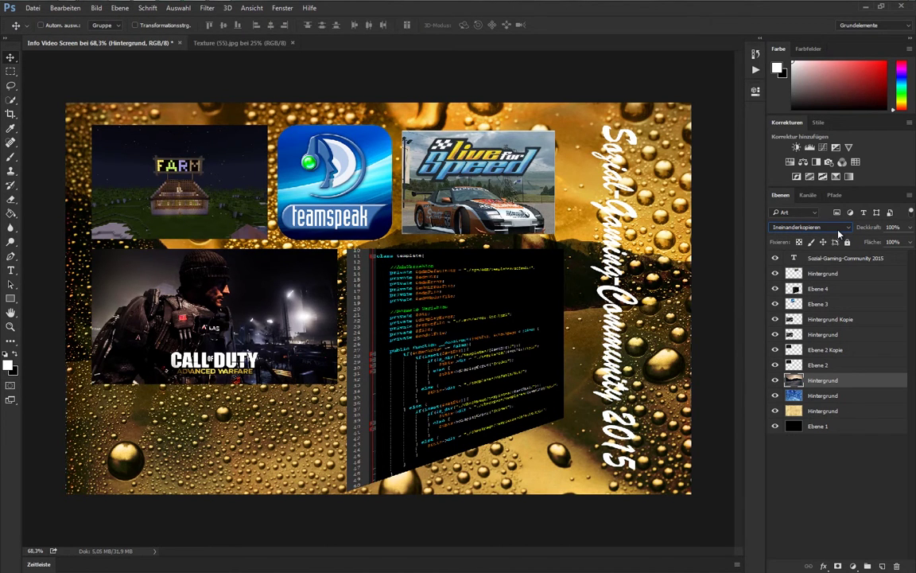
pyautogui.press('Down')
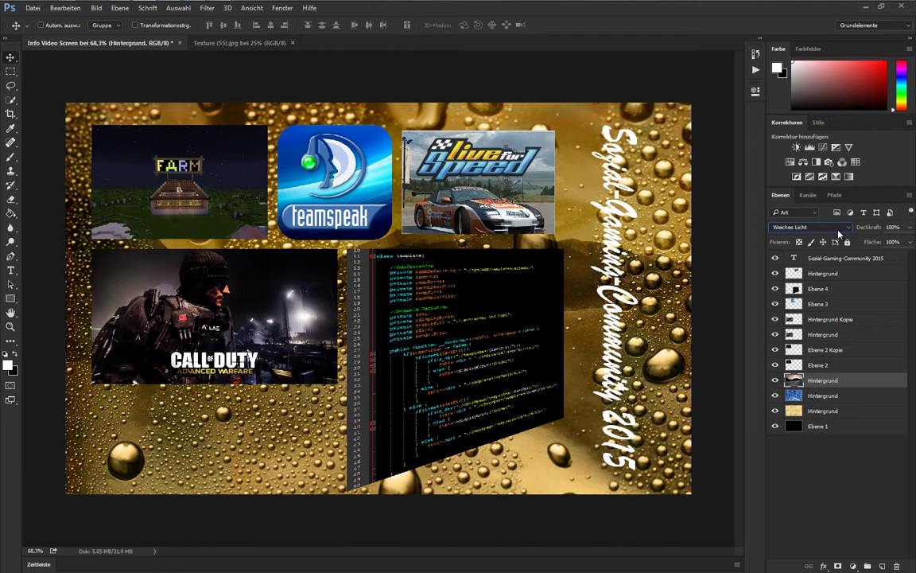
pyautogui.press('Down')
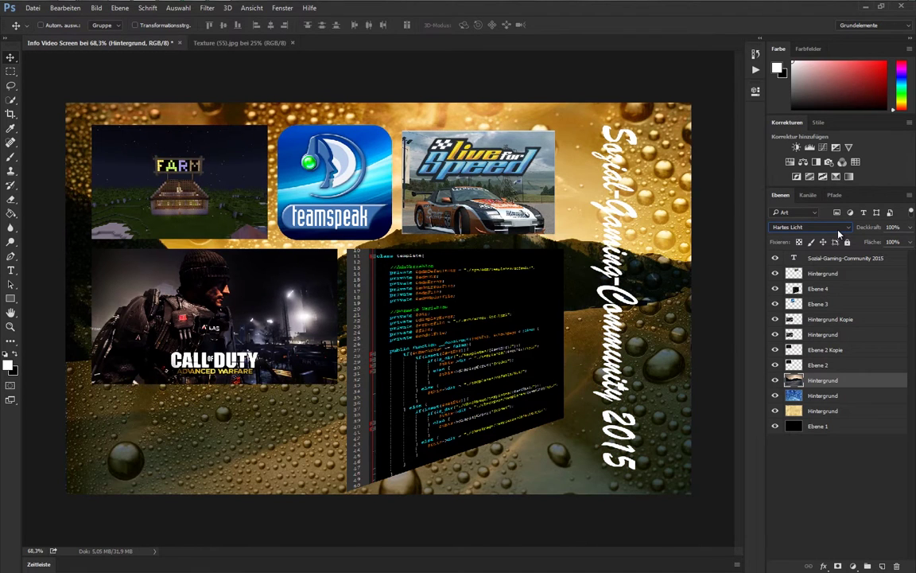
# Preview Strahlendes Licht through Sättigung, then set the texture's blend mode to Lineares Licht.
pyautogui.press('Down')
pyautogui.press('Up')
pyautogui.press('Down')
pyautogui.press('Down')
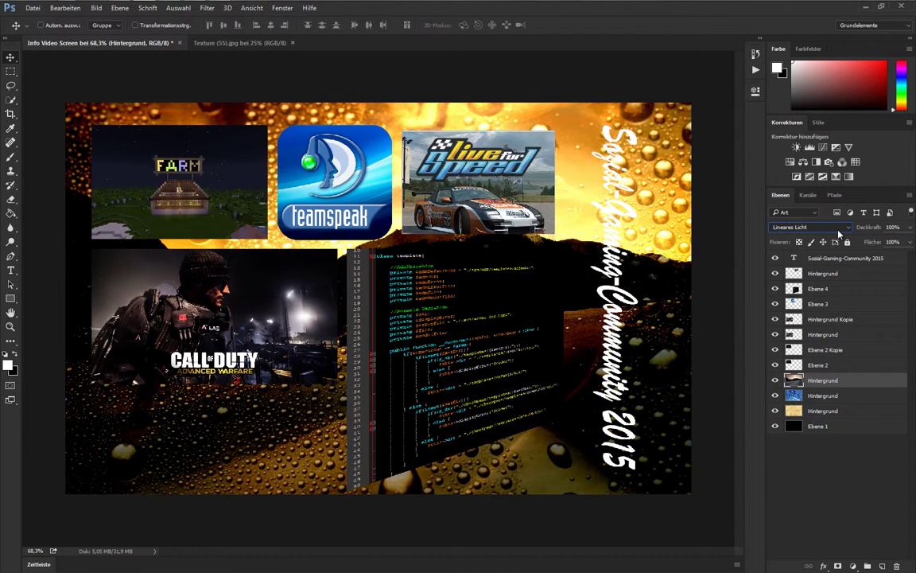
pyautogui.press('Down')
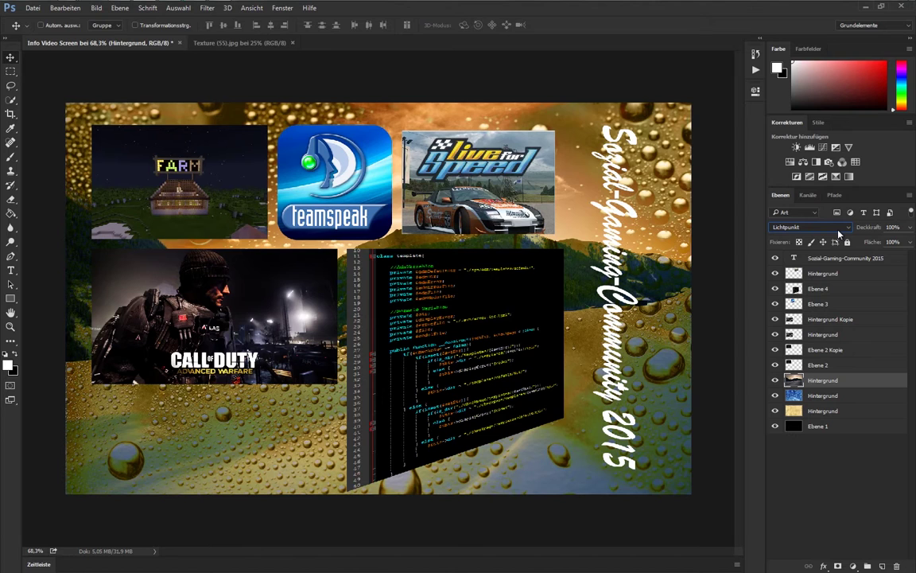
pyautogui.press('Up')
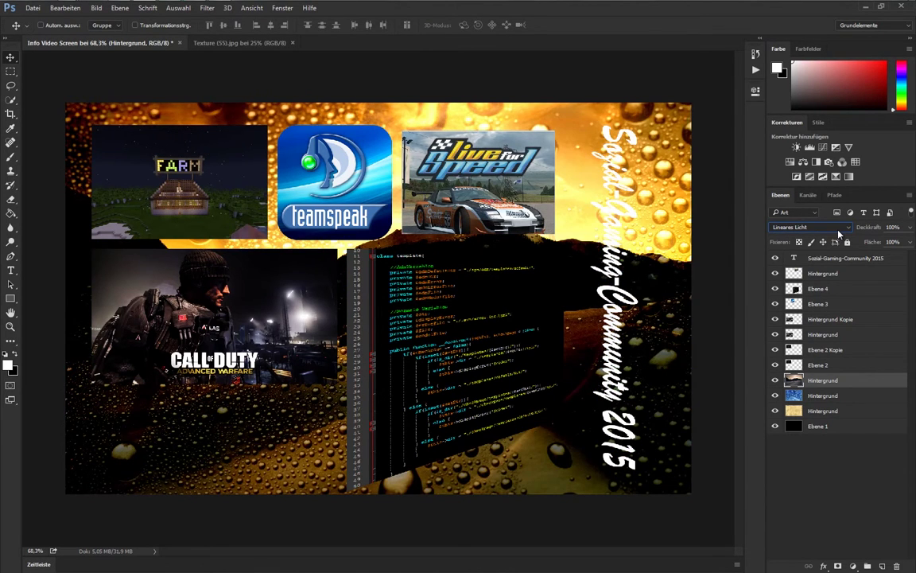
pyautogui.press('Down')
pyautogui.press('Down')
pyautogui.press('Down')
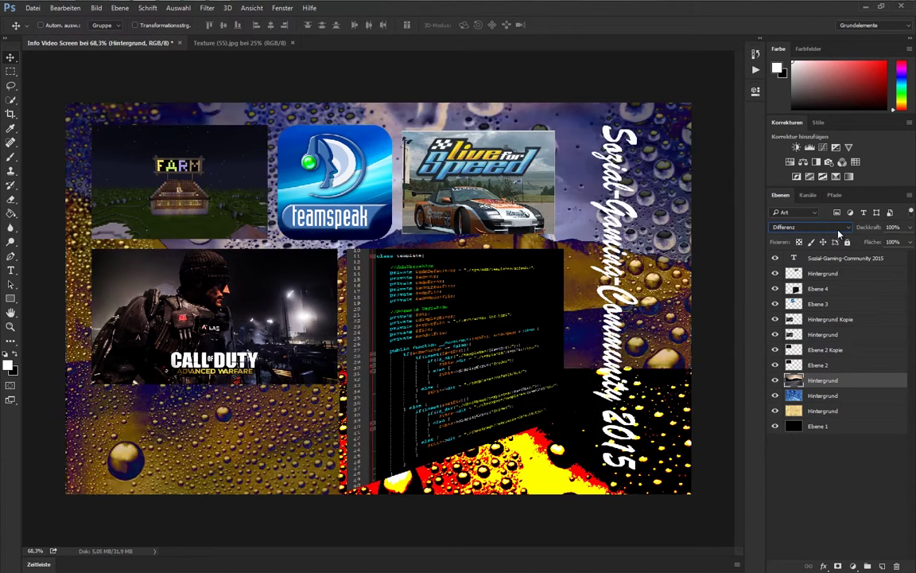
pyautogui.press('Down')
pyautogui.press('Down')
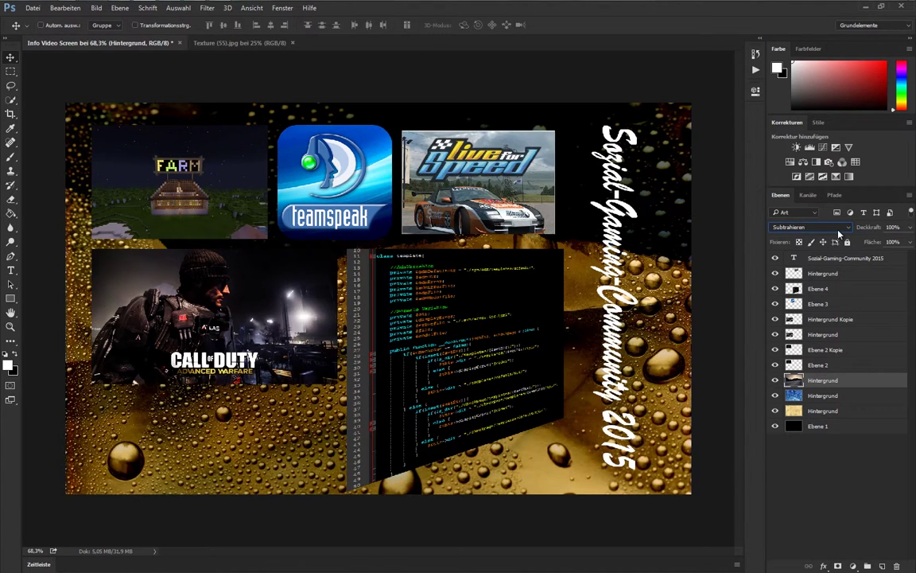
pyautogui.press('Down')
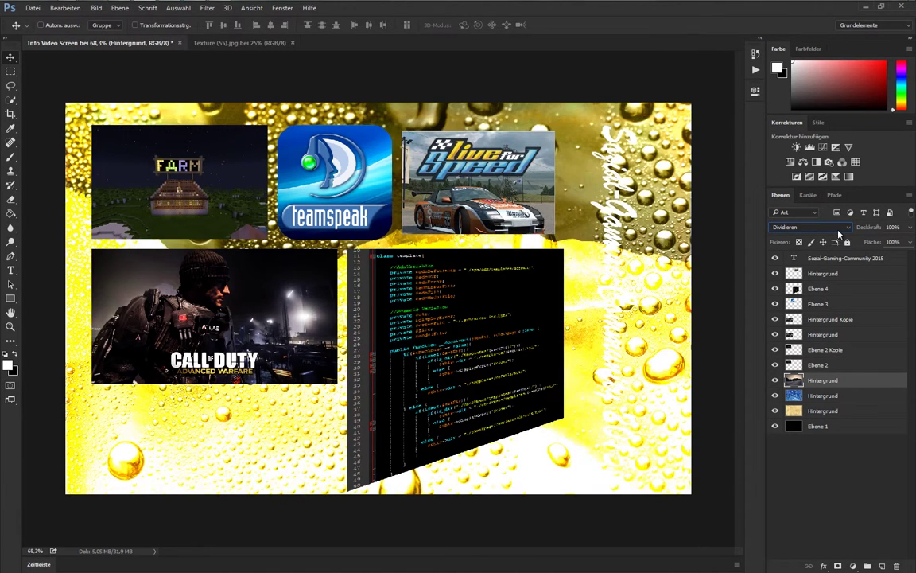
pyautogui.press('Down')
pyautogui.press('Down')
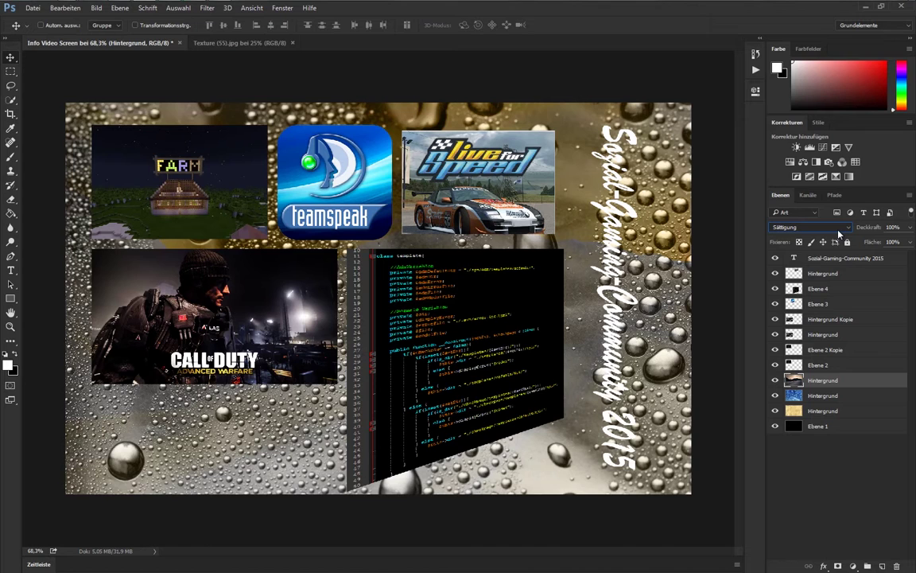
pyautogui.press('Down')
pyautogui.press('Down')
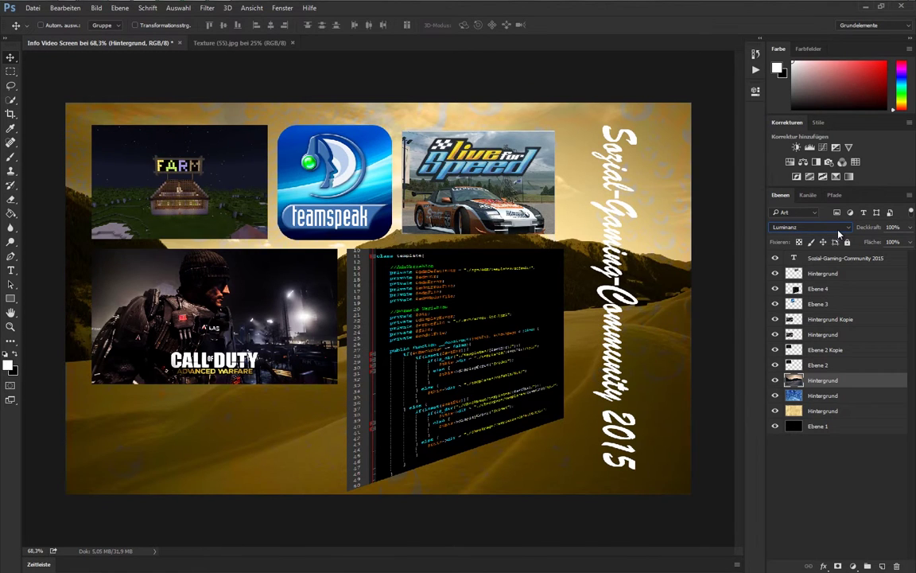
pyautogui.click(839, 232)
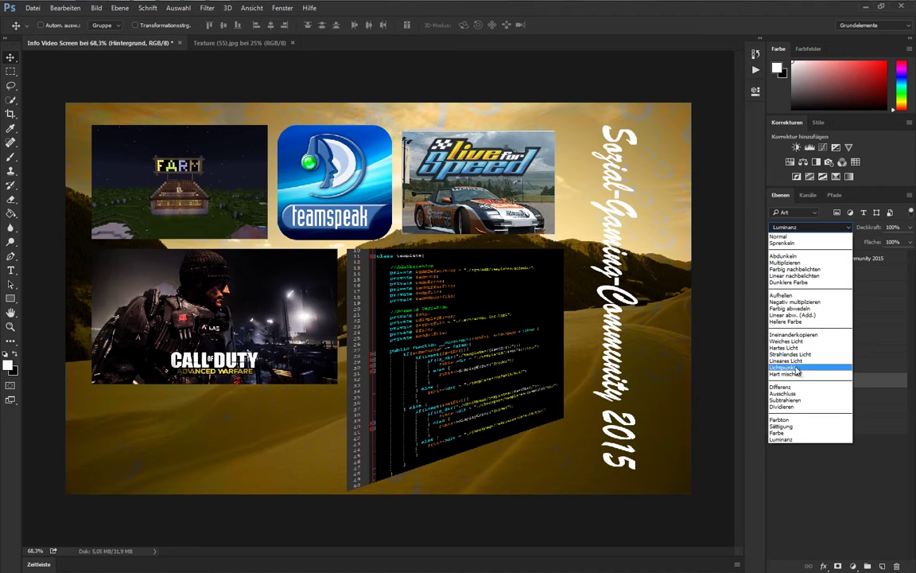
pyautogui.click(818, 360)
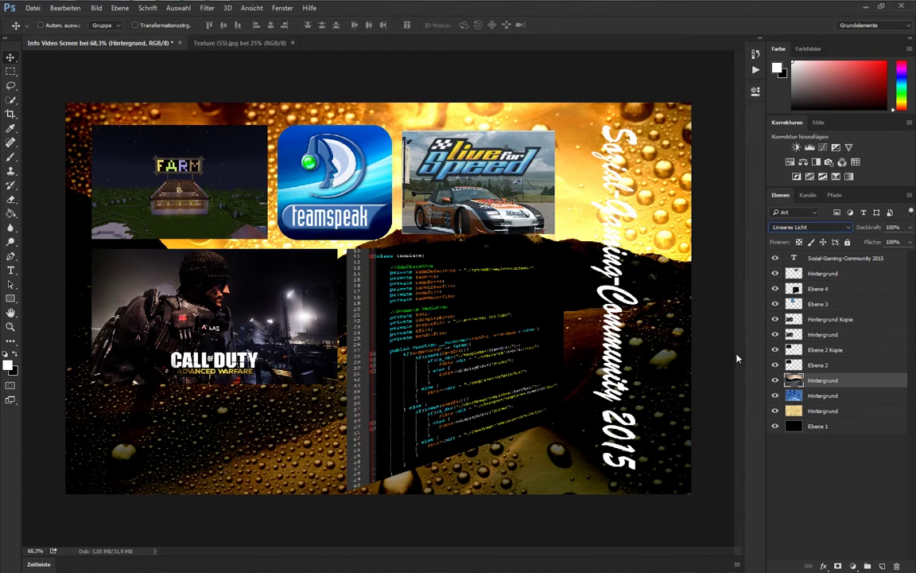
# Give the Sozial-Gaming-Community 2015 title a 100% opacity drop shadow with adjusted distance.
pyautogui.click(893, 260)
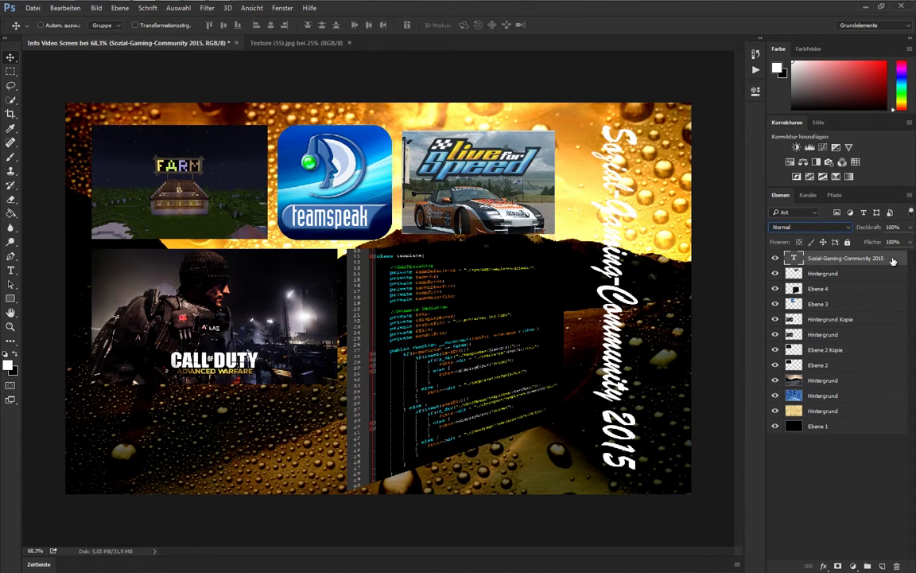
pyautogui.doubleClick(892, 260)
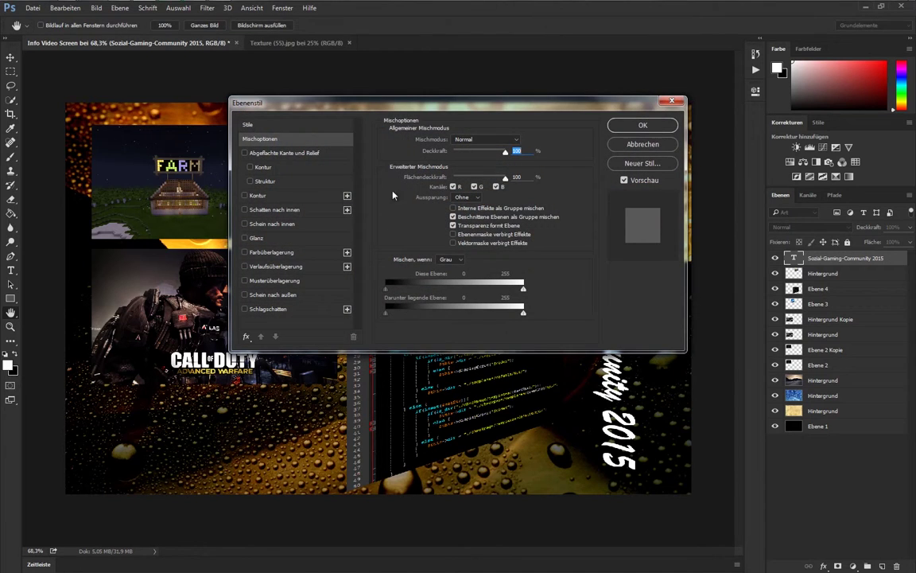
pyautogui.moveTo(414, 111); pyautogui.dragTo(270, 125)
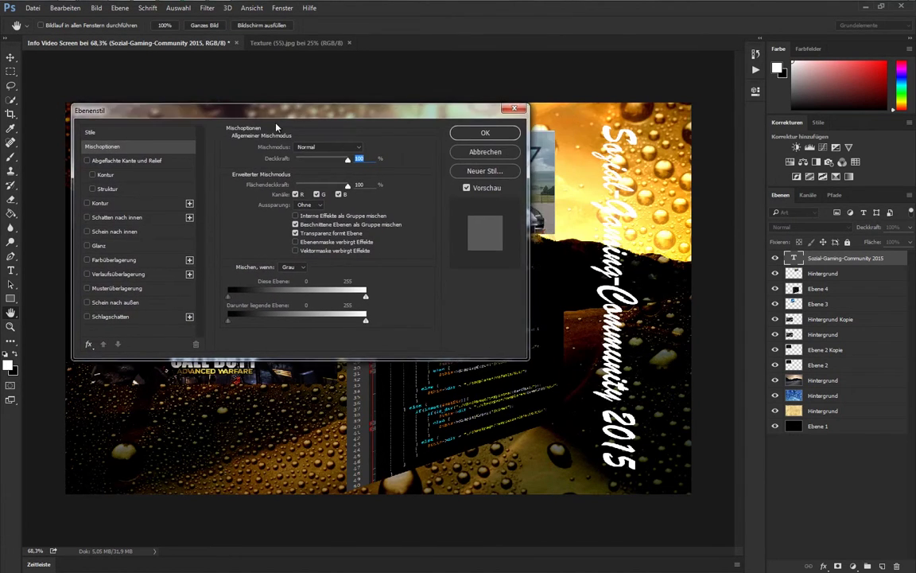
pyautogui.click(99, 323)
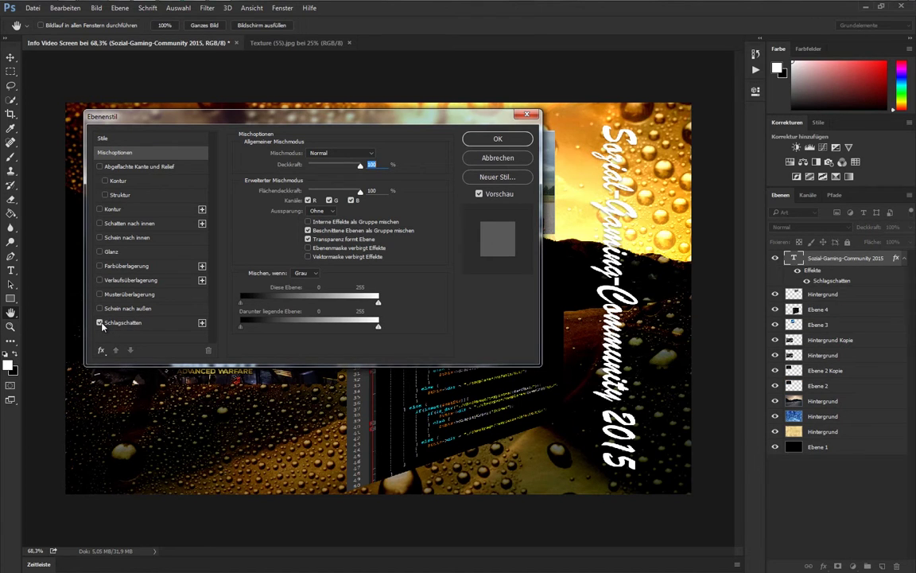
pyautogui.click(119, 322)
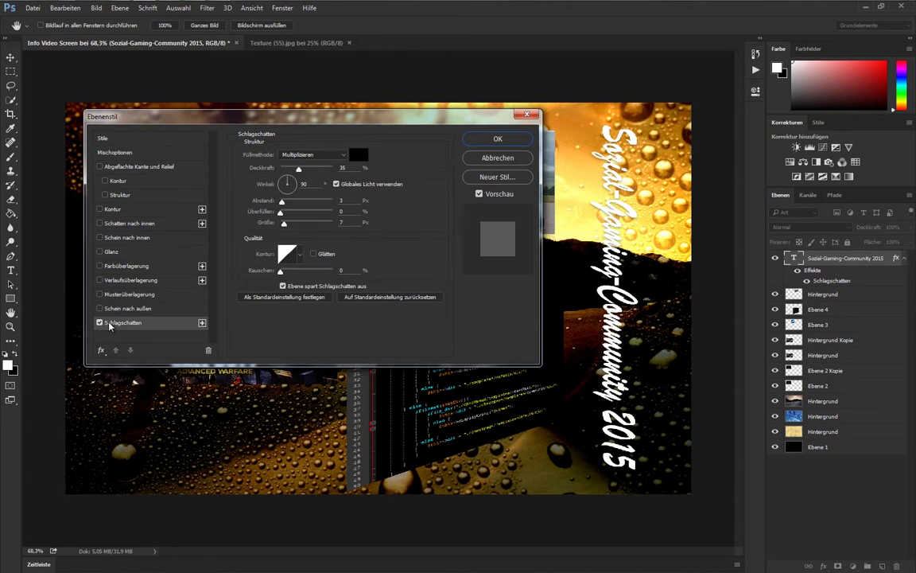
pyautogui.moveTo(300, 171); pyautogui.dragTo(334, 170)
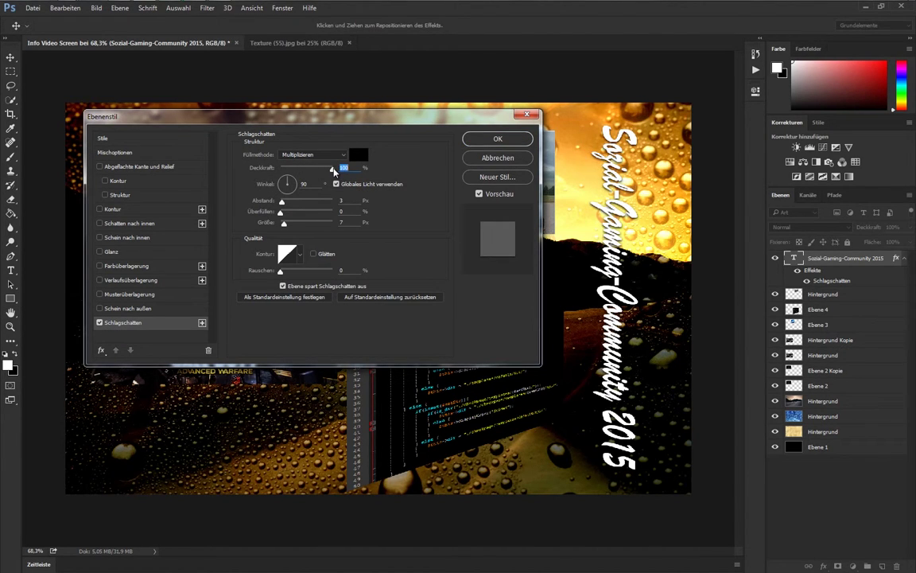
pyautogui.moveTo(283, 201); pyautogui.dragTo(289, 203)
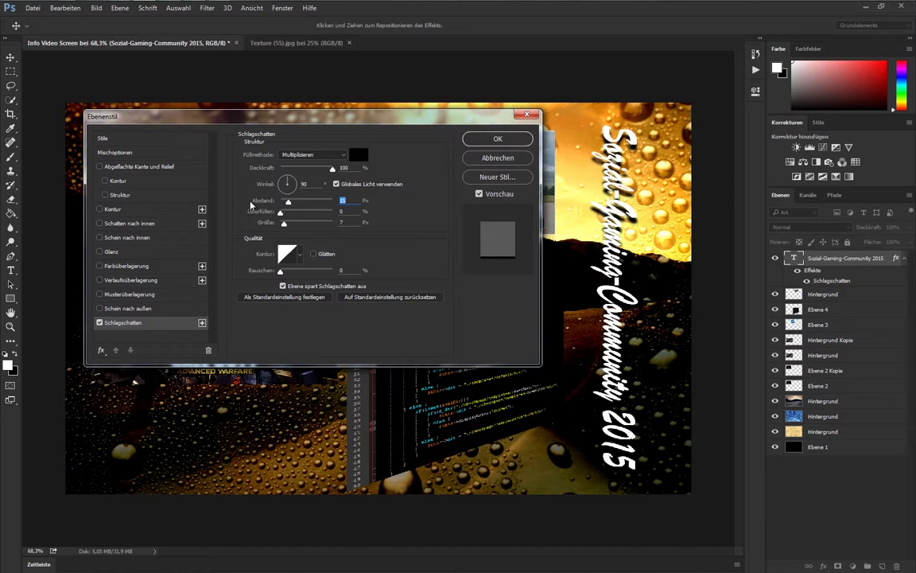
# Add a 3 px outside stroke to the title, briefly toggling a colour overlay.
pyautogui.click(118, 209)
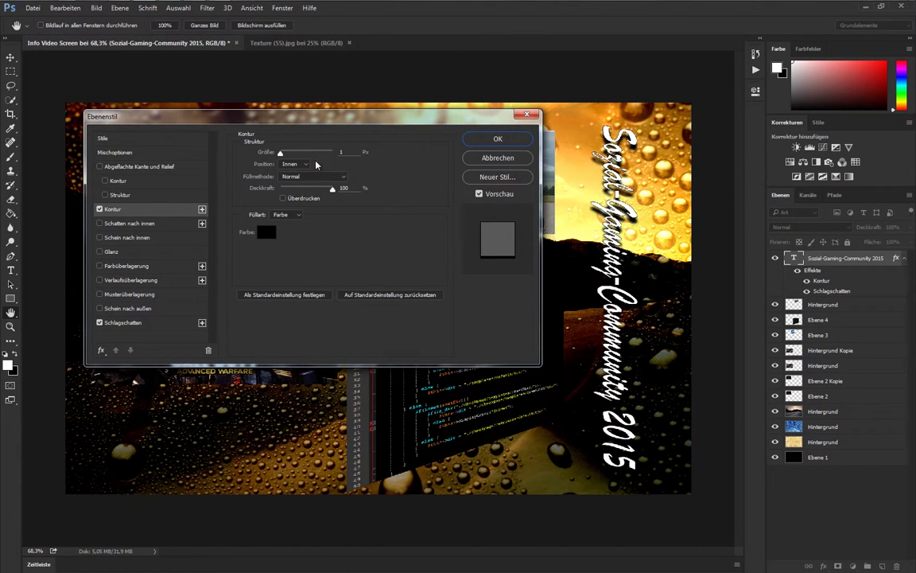
pyautogui.click(355, 151)
pyautogui.press('Up')
pyautogui.press('Up')
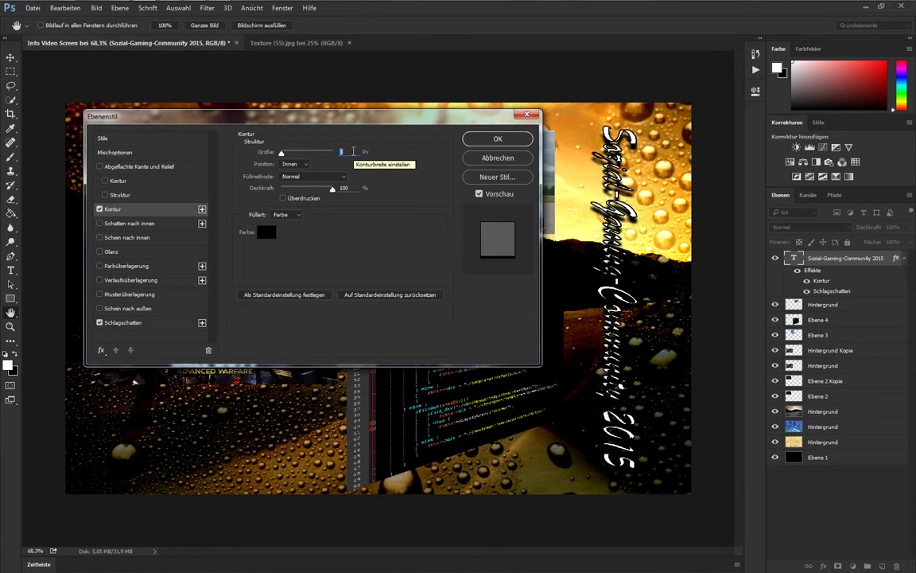
pyautogui.click(305, 164)
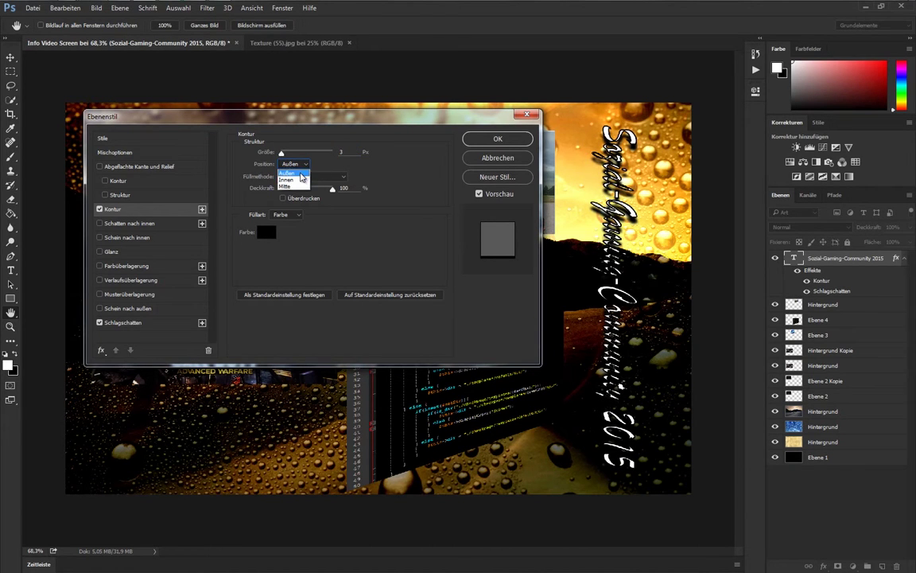
pyautogui.click(300, 174)
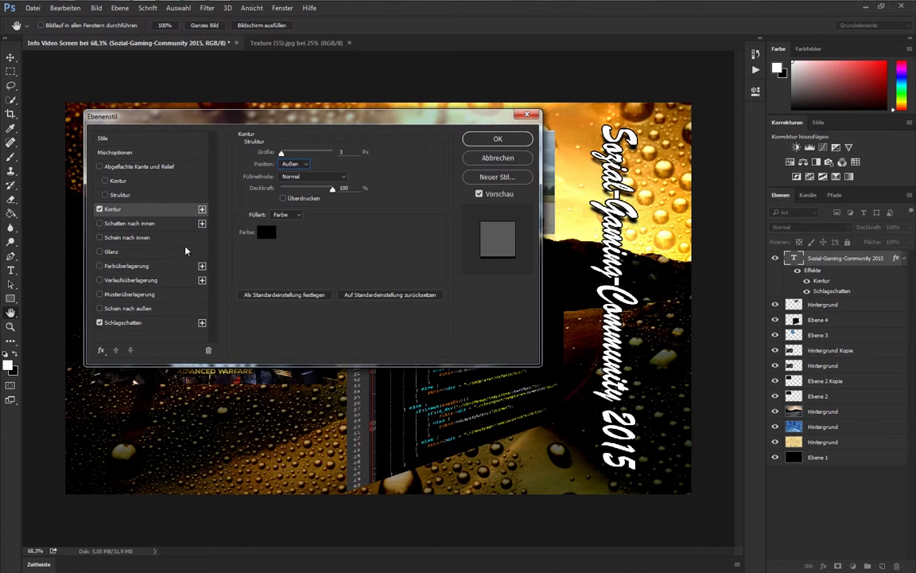
pyautogui.click(99, 266)
pyautogui.click(100, 266)
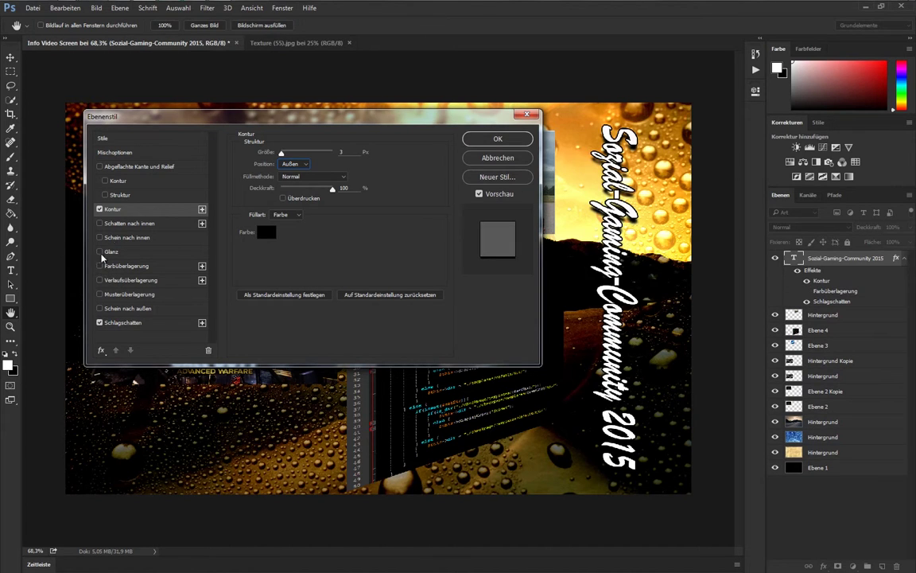
pyautogui.click(112, 137)
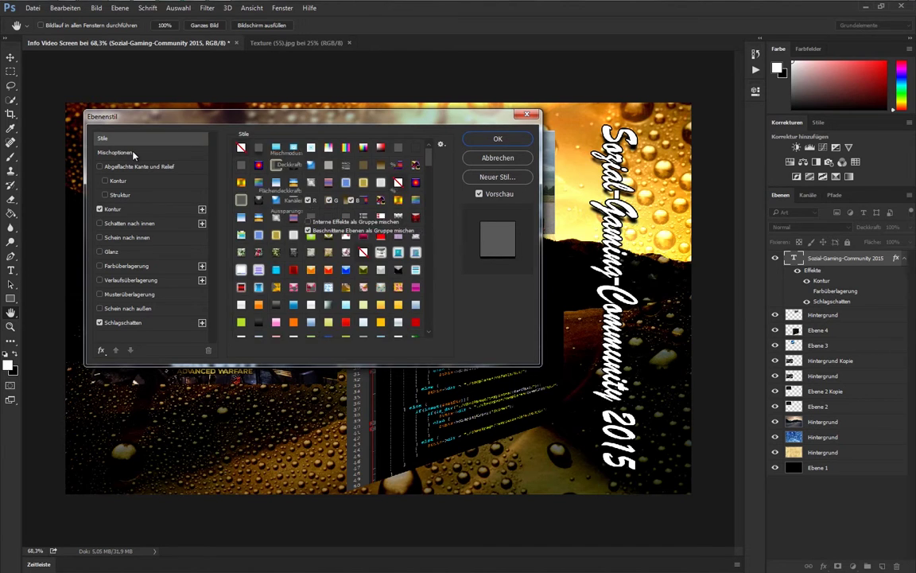
# Make the title's fill fully transparent in blending options, briefly testing a colour overlay.
pyautogui.click(127, 153)
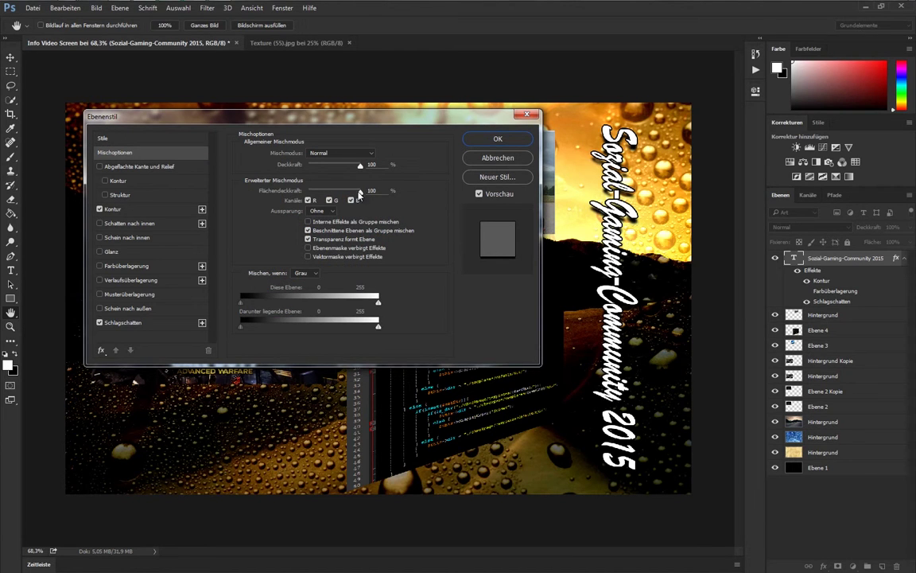
pyautogui.moveTo(361, 193); pyautogui.dragTo(272, 173)
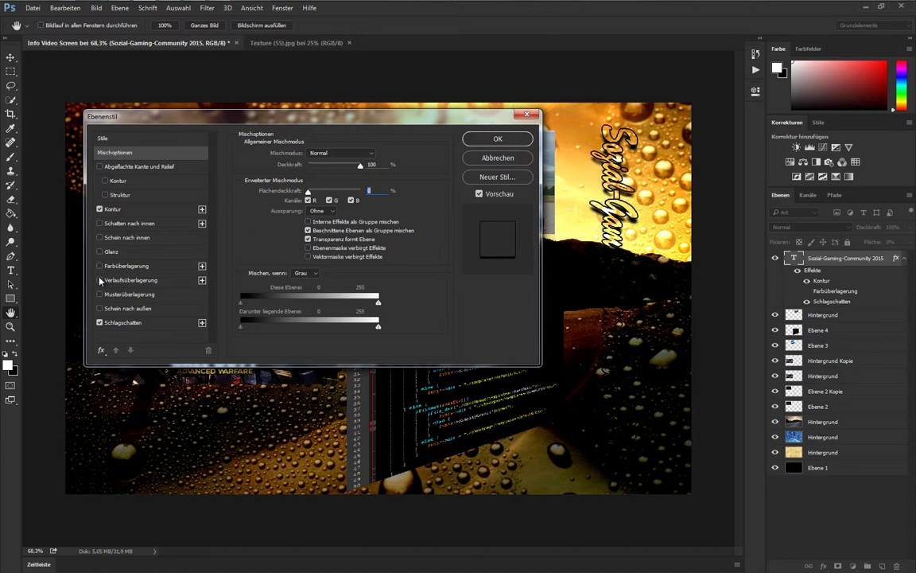
pyautogui.click(120, 266)
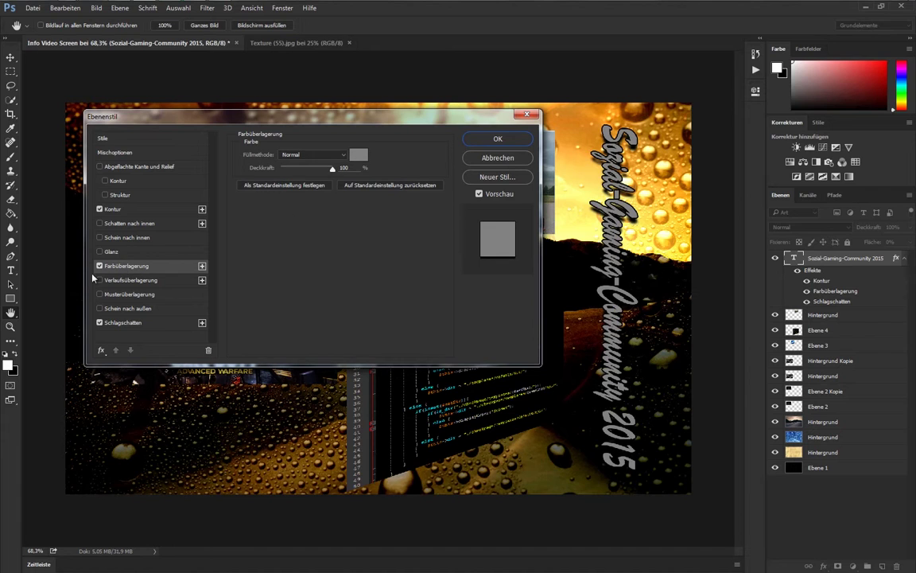
pyautogui.click(99, 265)
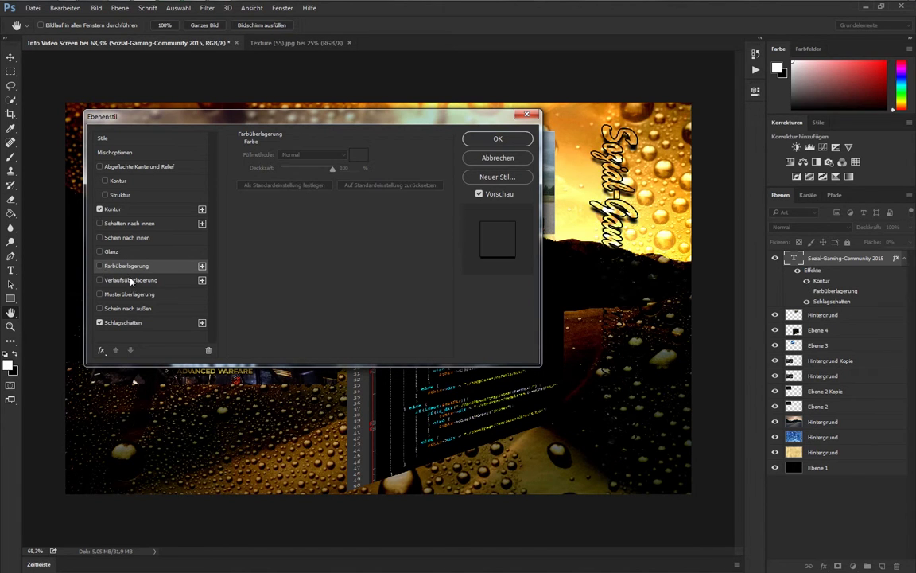
# Try orange-yellow and blue-yellow-blue gradient overlays on the title, then remove them.
pyautogui.click(132, 279)
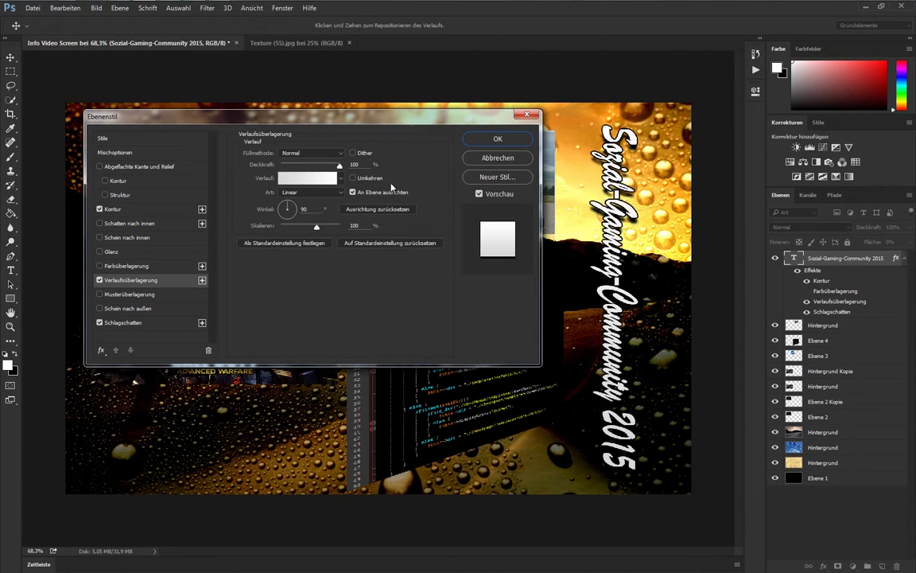
pyautogui.click(341, 178)
pyautogui.moveTo(381, 260); pyautogui.dragTo(423, 331)
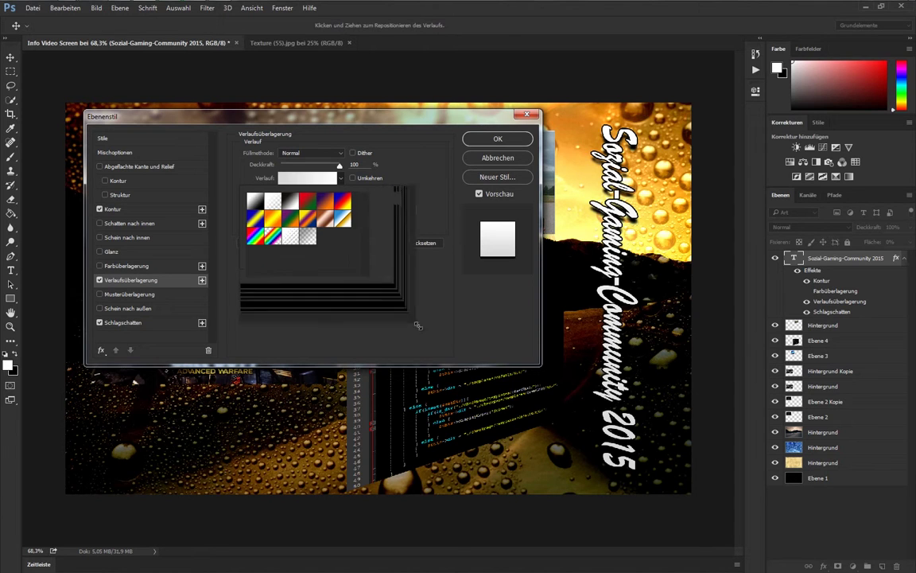
pyautogui.click(377, 201)
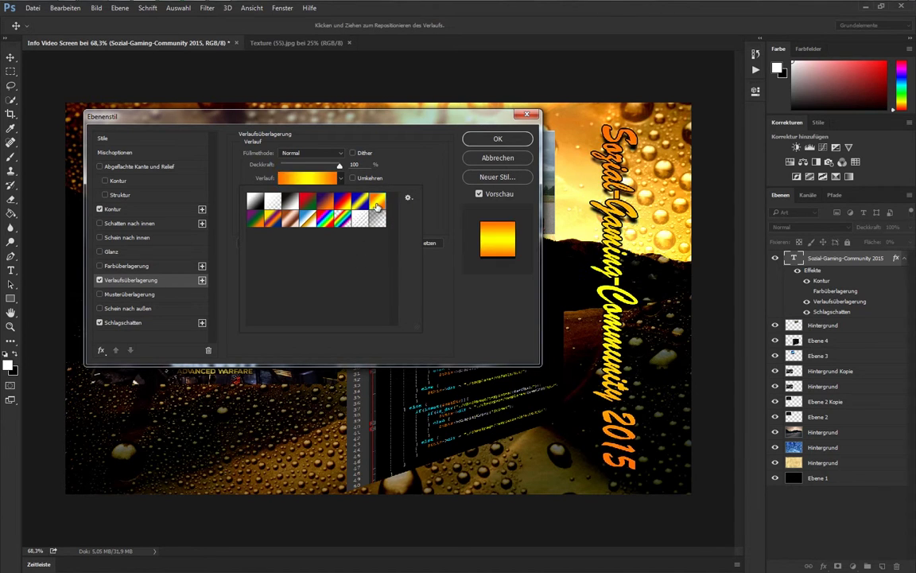
pyautogui.click(360, 200)
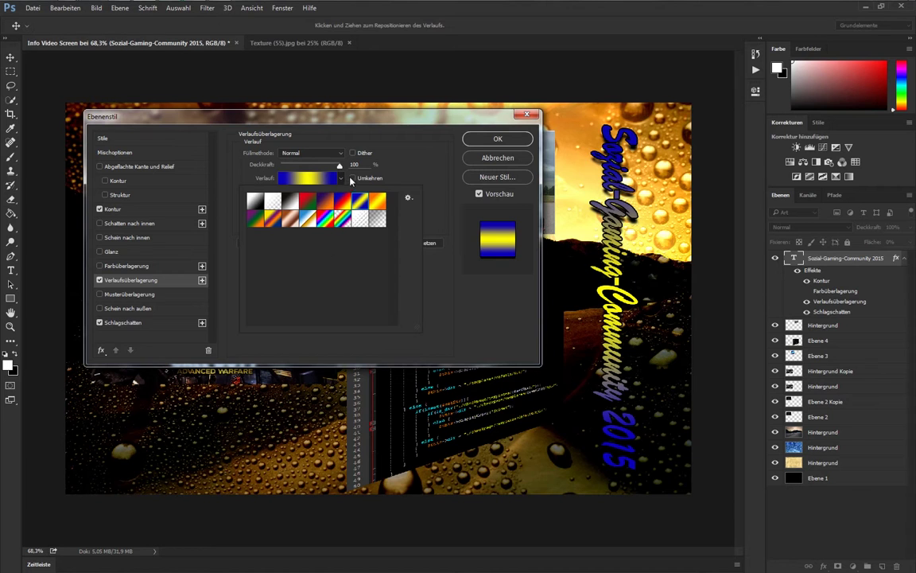
pyautogui.click(311, 159)
pyautogui.click(99, 280)
# Give the title a bright green (3cff00) colour overlay and add a Glanz sheen.
pyautogui.click(127, 266)
pyautogui.click(360, 156)
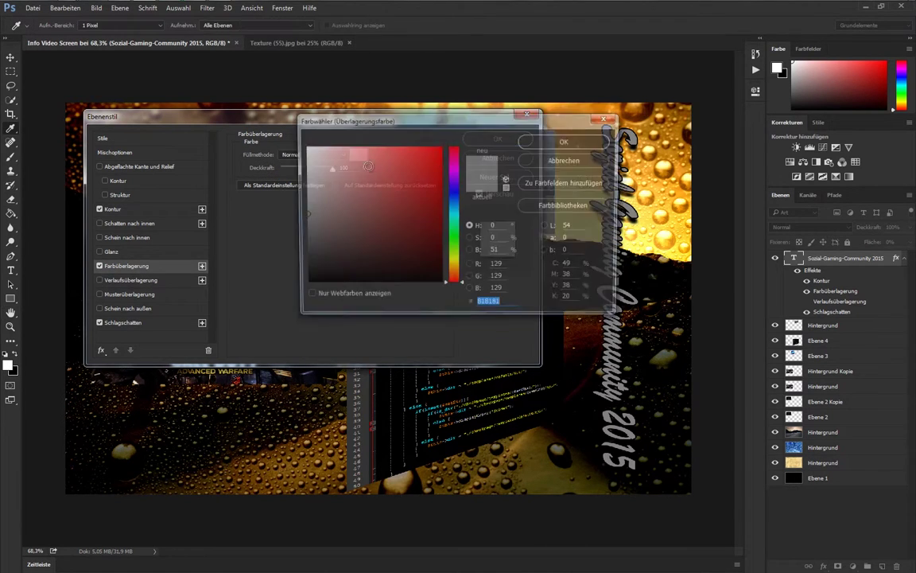
pyautogui.moveTo(458, 261); pyautogui.dragTo(455, 244)
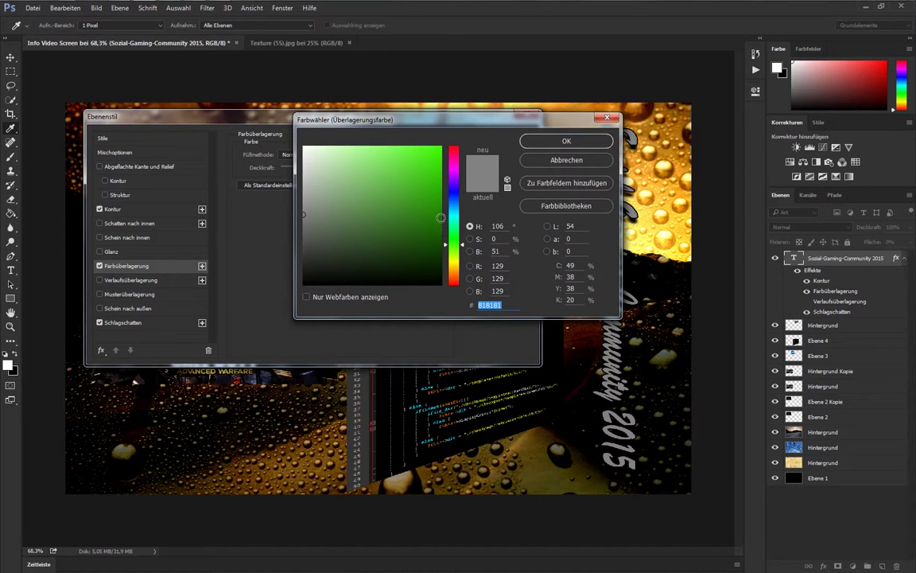
pyautogui.click(440, 184)
pyautogui.click(440, 147)
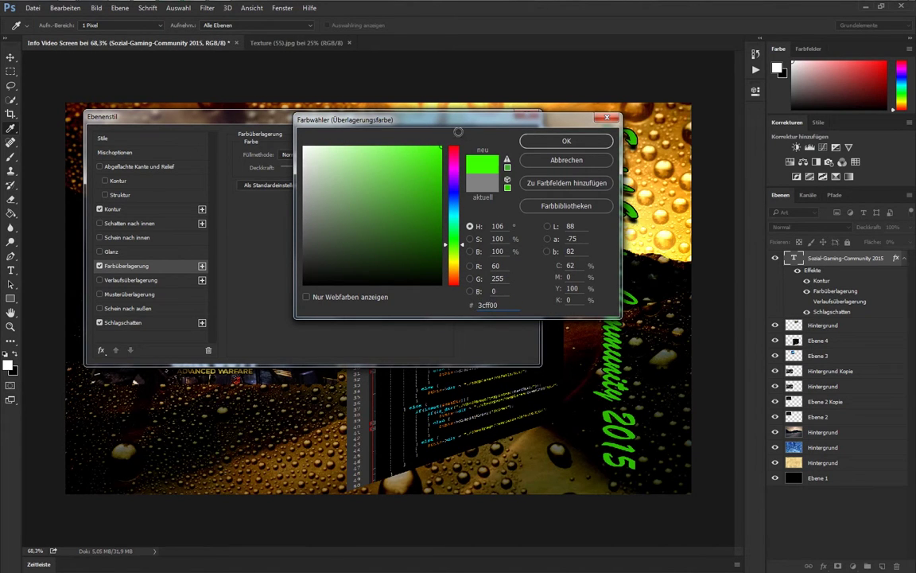
pyautogui.click(567, 141)
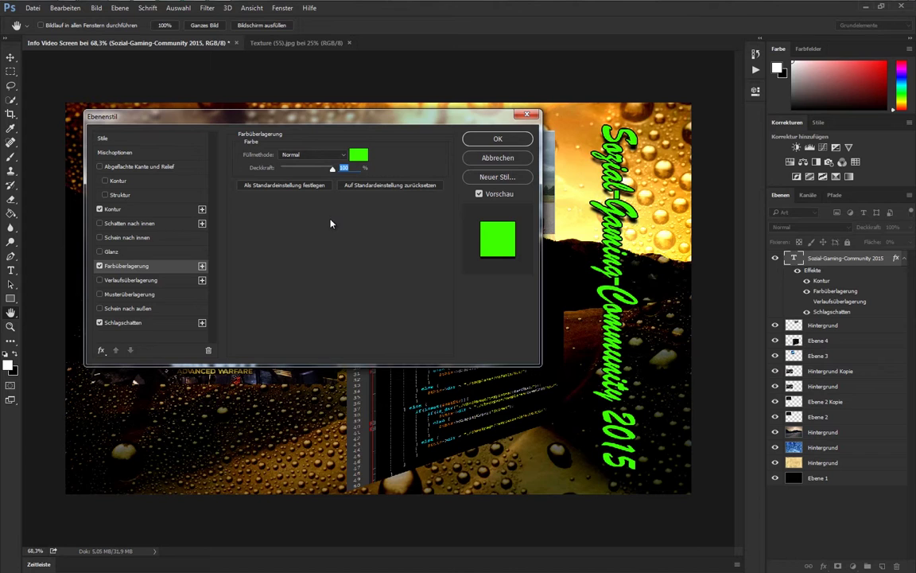
pyautogui.click(100, 252)
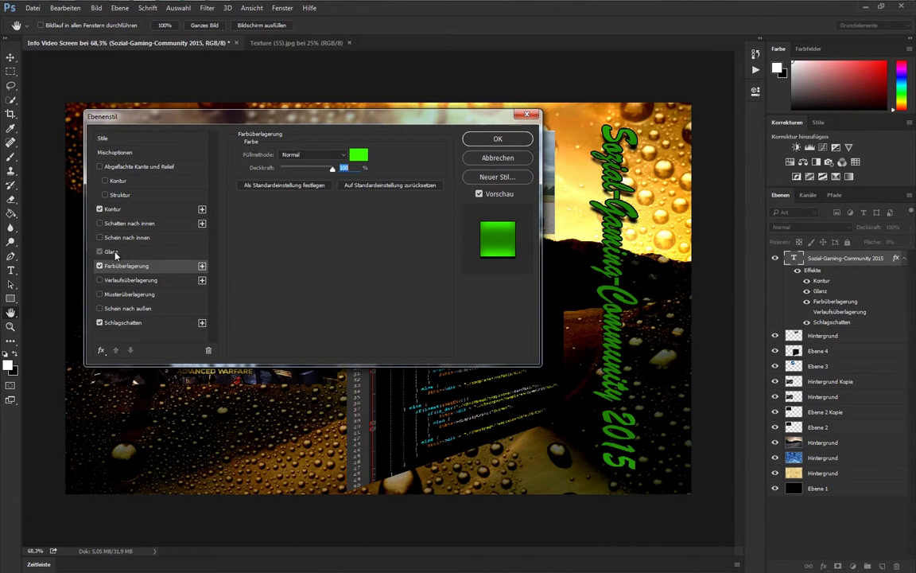
# Set the Glanz contour to the first bottom-row preset and enable Schein nach innen.
pyautogui.click(116, 252)
pyautogui.click(300, 228)
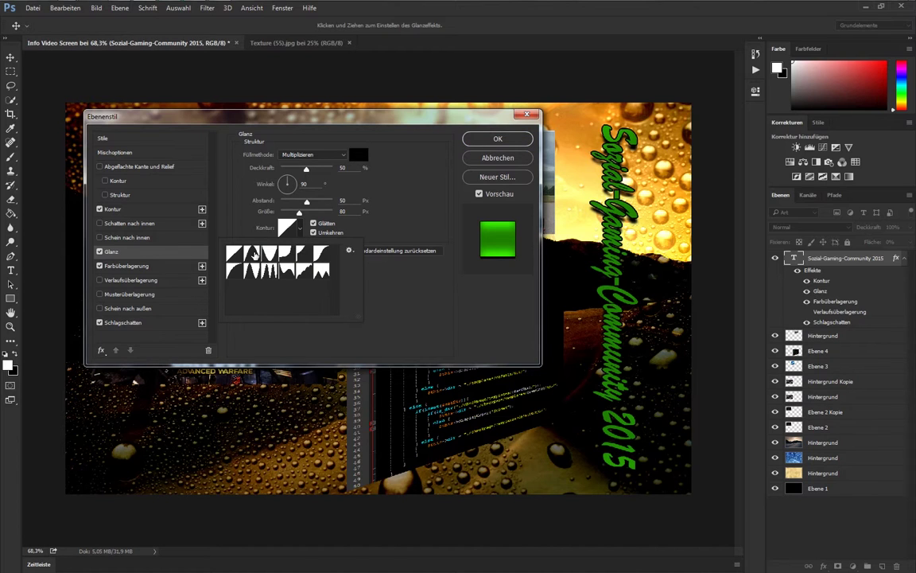
pyautogui.click(309, 255)
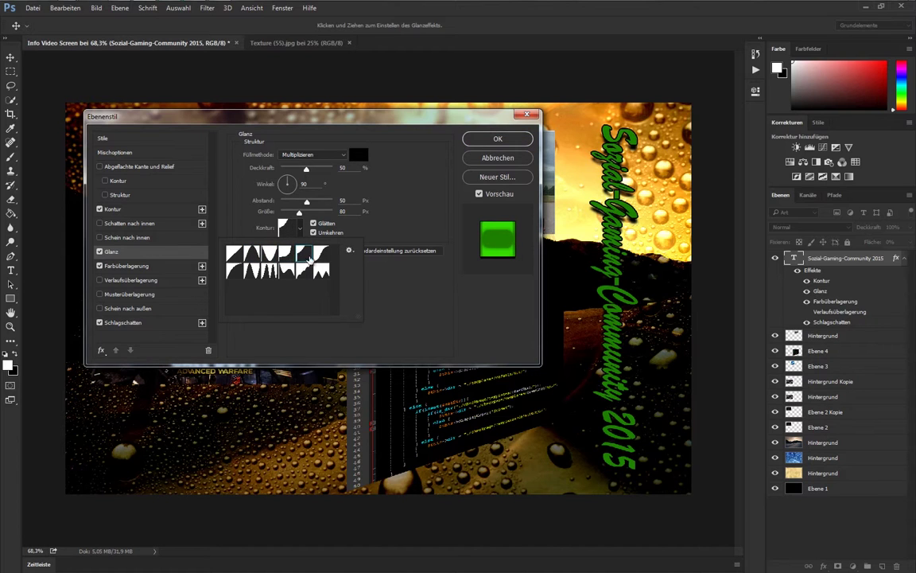
pyautogui.click(303, 271)
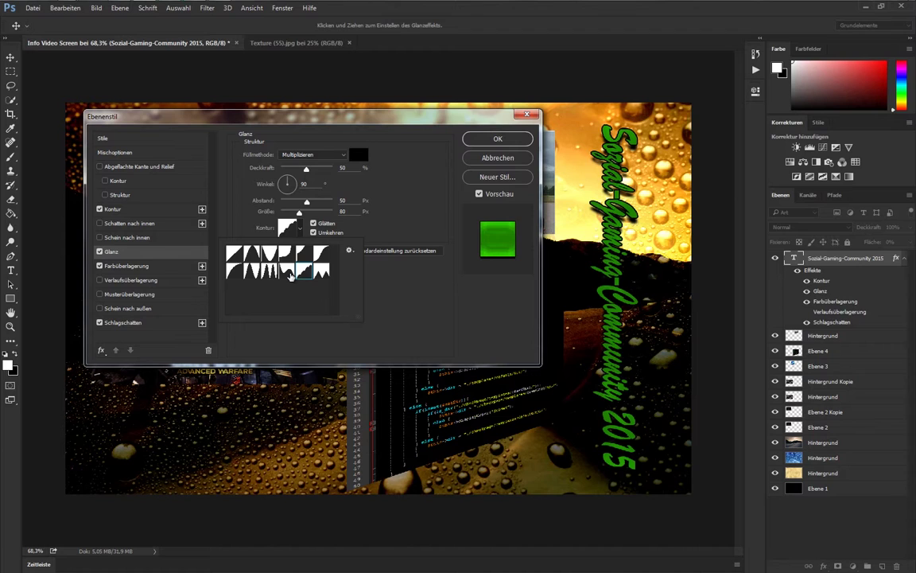
pyautogui.click(248, 272)
pyautogui.click(236, 271)
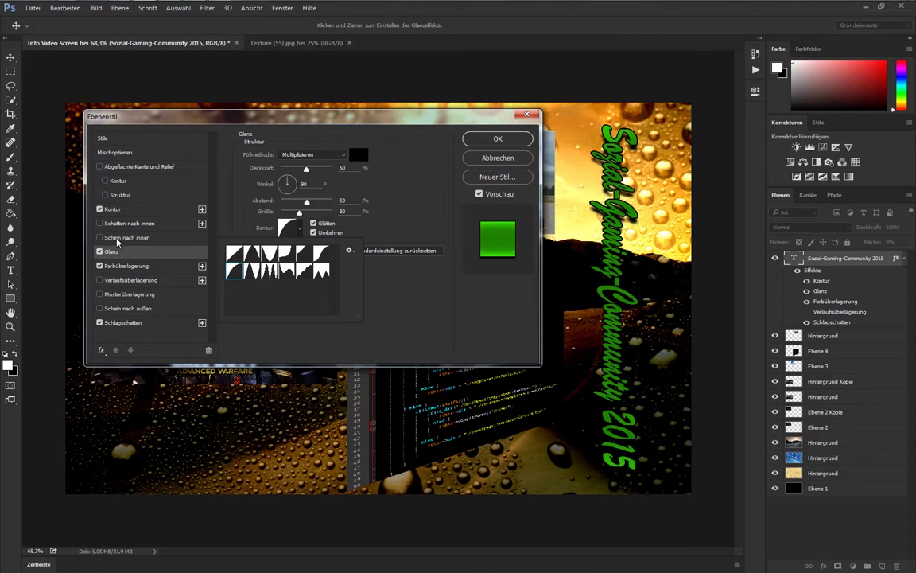
pyautogui.click(116, 239)
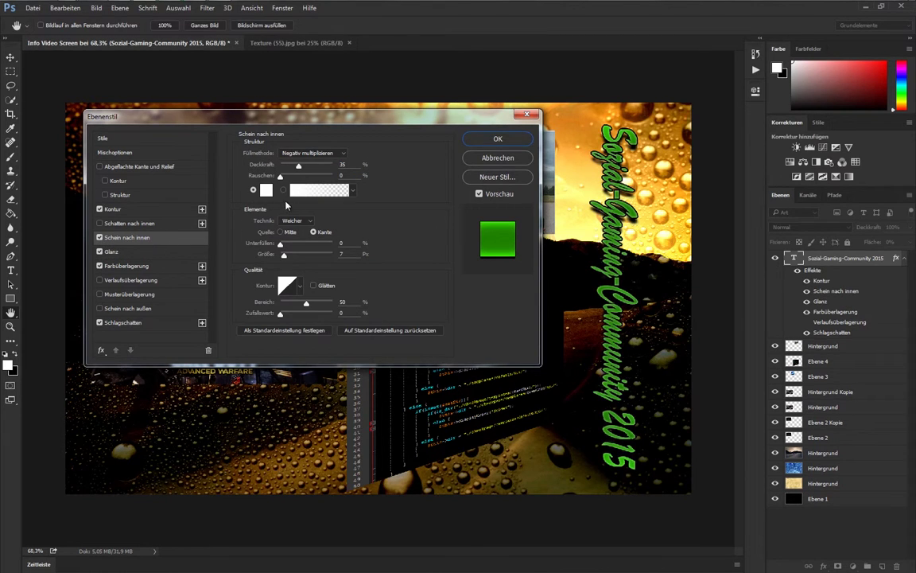
# Set the inner glow to bright yellow, 58% opacity, 21% choke, larger size, and apply the style.
pyautogui.click(266, 190)
pyautogui.click(455, 261)
pyautogui.click(439, 151)
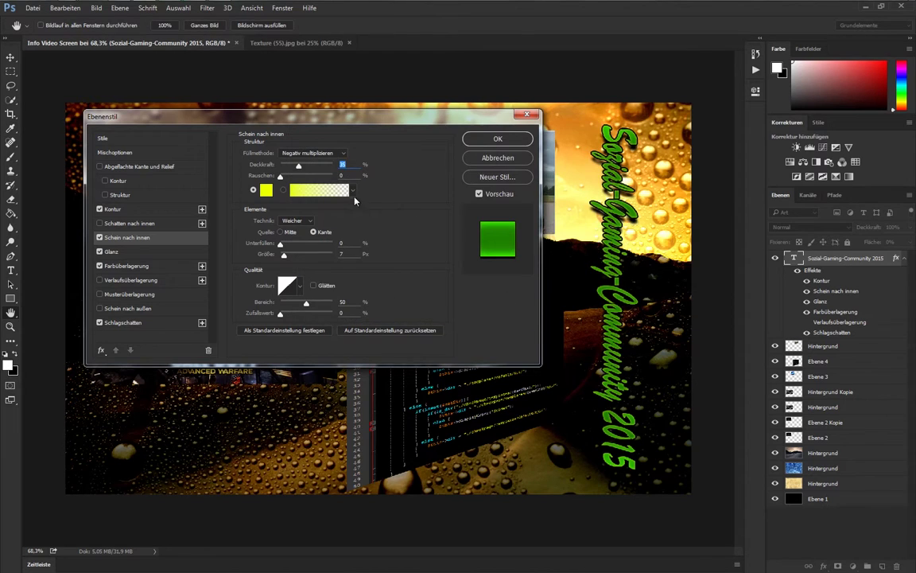
pyautogui.click(311, 167)
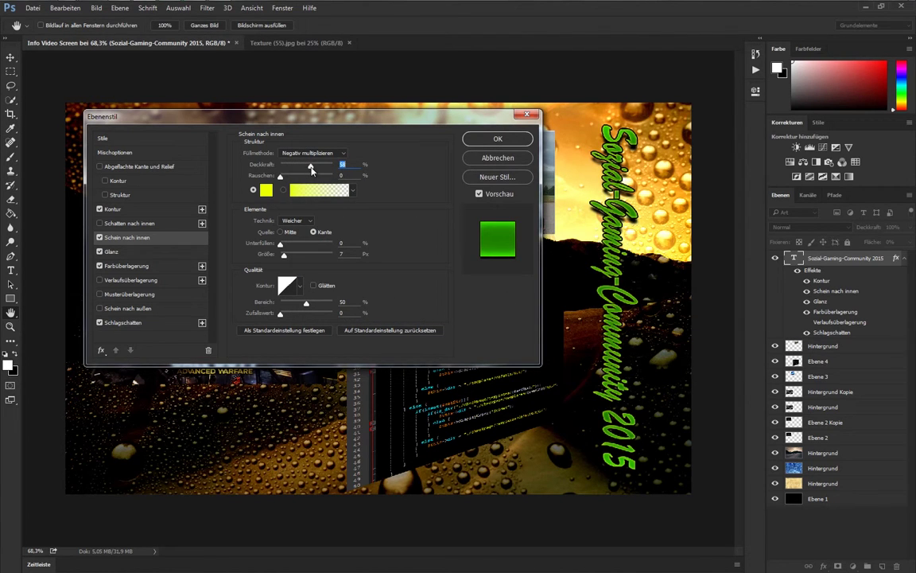
pyautogui.moveTo(284, 244); pyautogui.dragTo(292, 245)
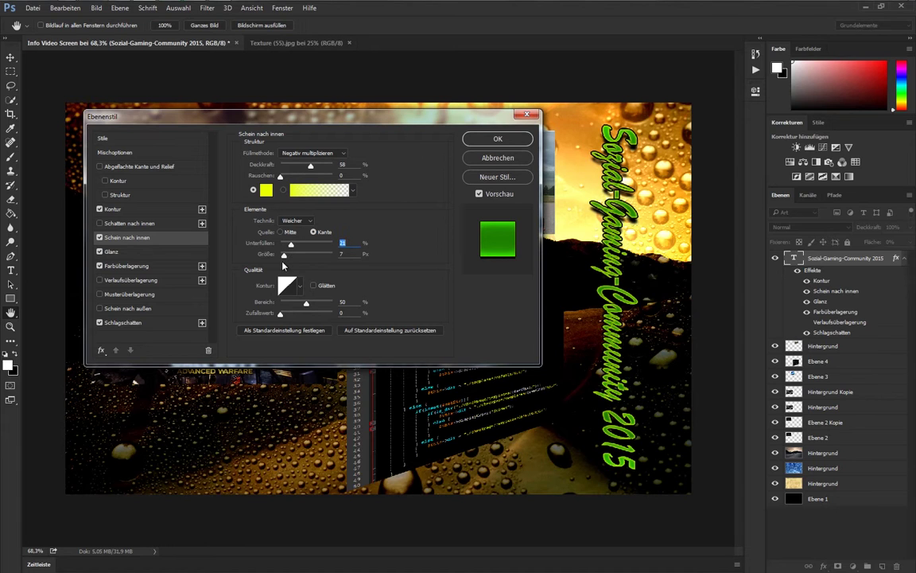
pyautogui.moveTo(284, 263)
pyautogui.mouseDown()
pyautogui.moveTo(295, 260)
pyautogui.moveTo(286, 261)
pyautogui.mouseUp()
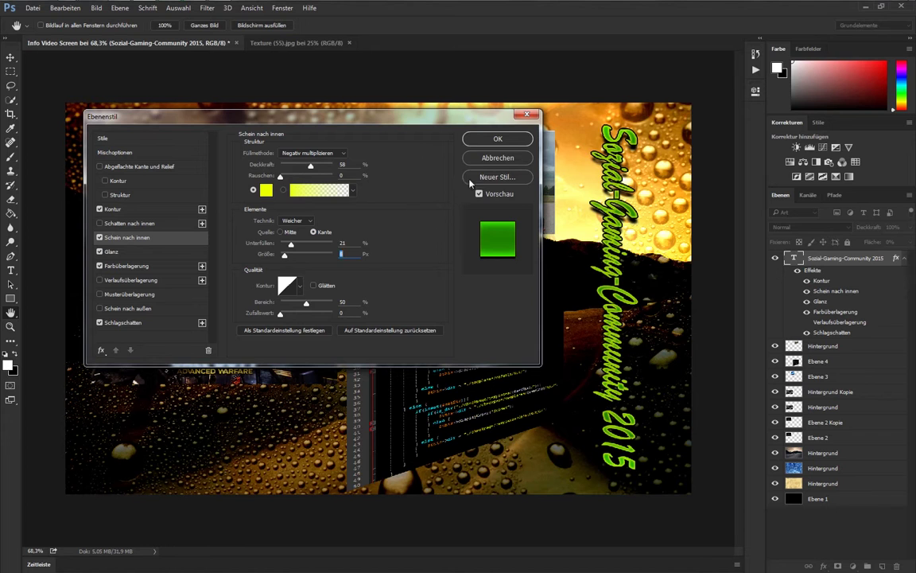
pyautogui.click(494, 140)
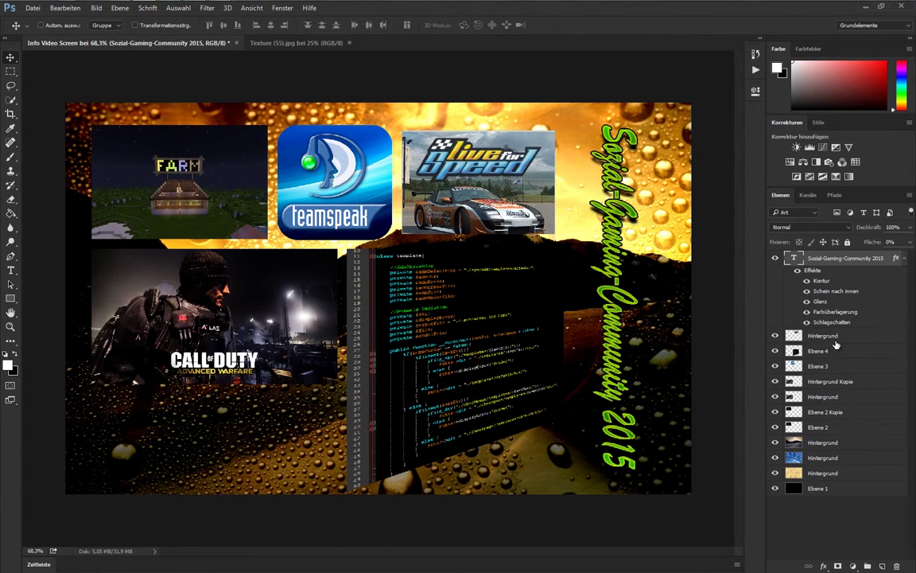
# Test the Live for Speed layer at 60% fill, restore 100%, and minimise Photoshop.
pyautogui.click(845, 337)
pyautogui.click(911, 242)
pyautogui.moveTo(908, 255)
pyautogui.mouseDown()
pyautogui.moveTo(874, 260)
pyautogui.moveTo(896, 258)
pyautogui.mouseUp()
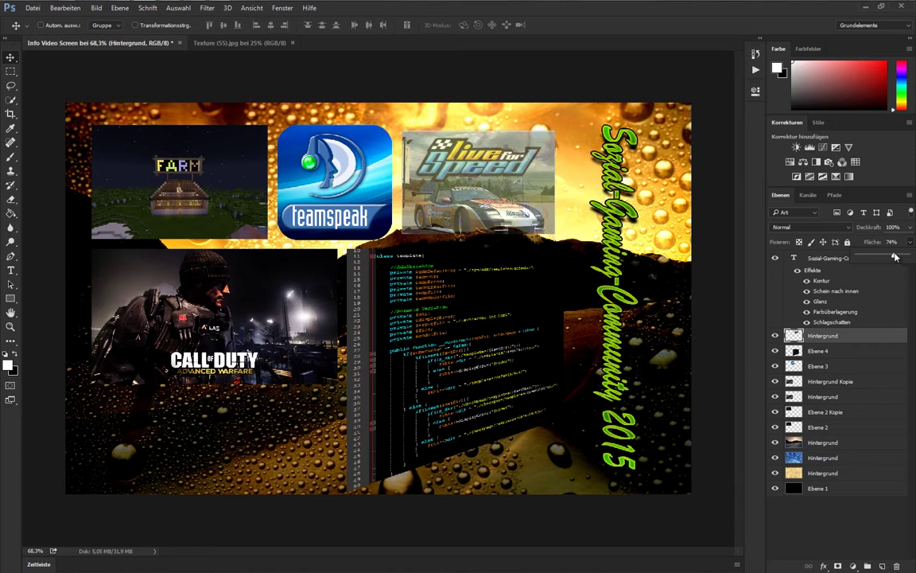
pyautogui.moveTo(895, 256); pyautogui.dragTo(909, 257)
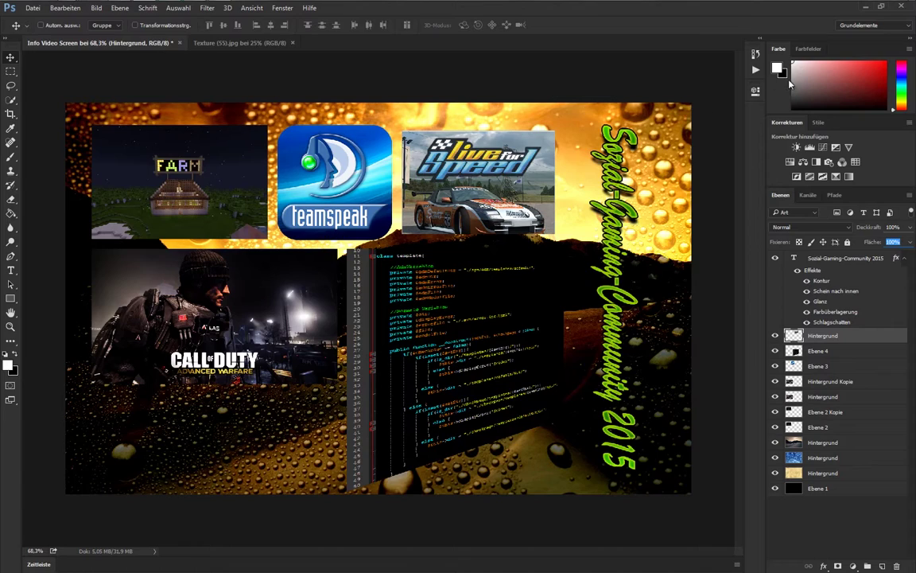
pyautogui.click(864, 7)
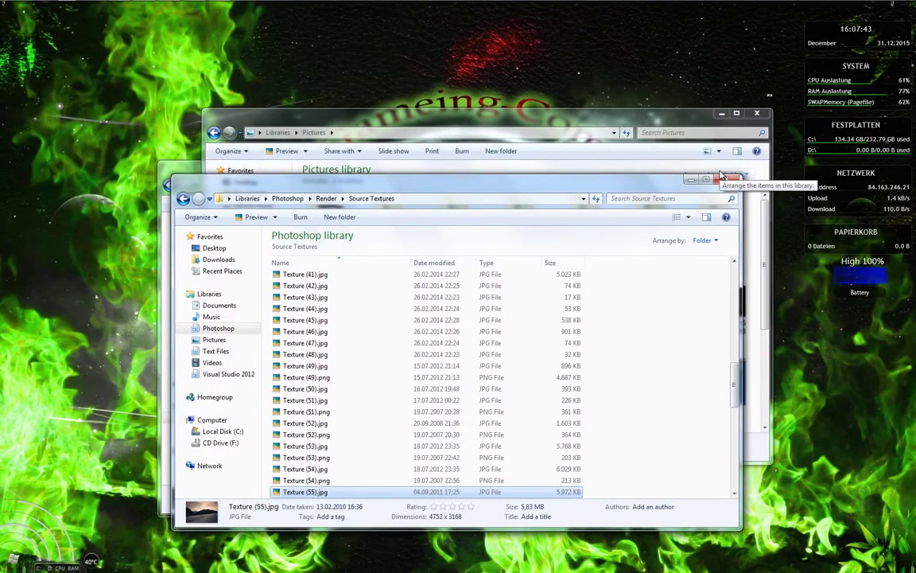
# Close the Source Textures, Pictures library and .minecraft screenshots folder windows.
pyautogui.click(728, 176)
pyautogui.click(758, 115)
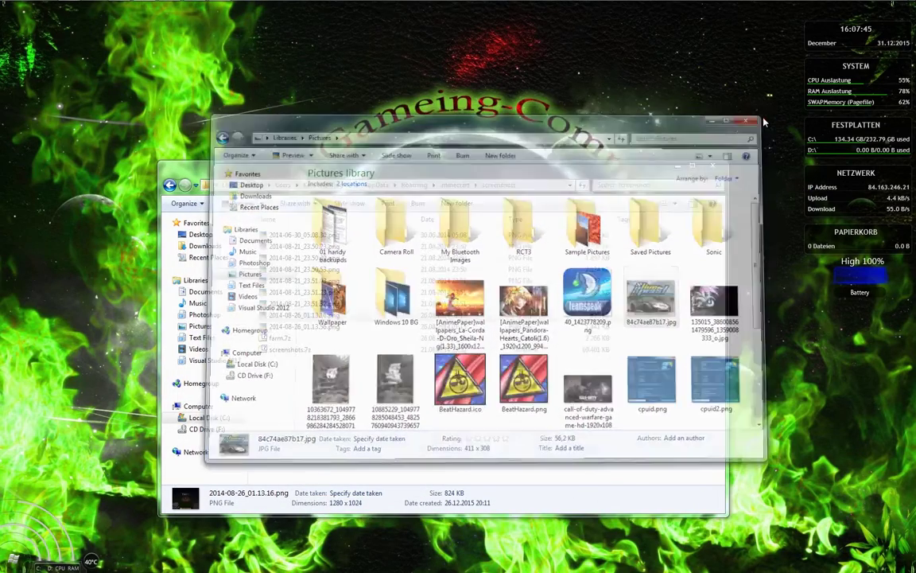
pyautogui.click(721, 167)
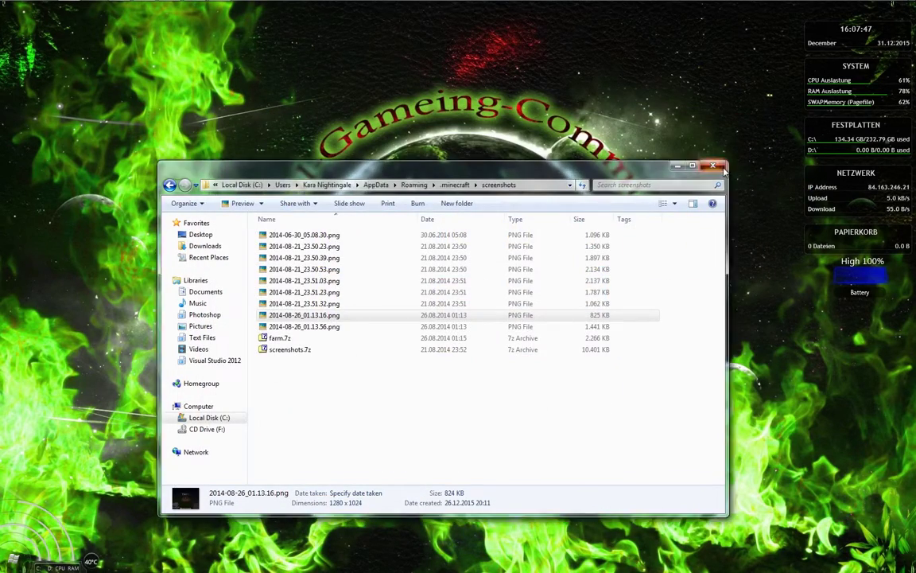